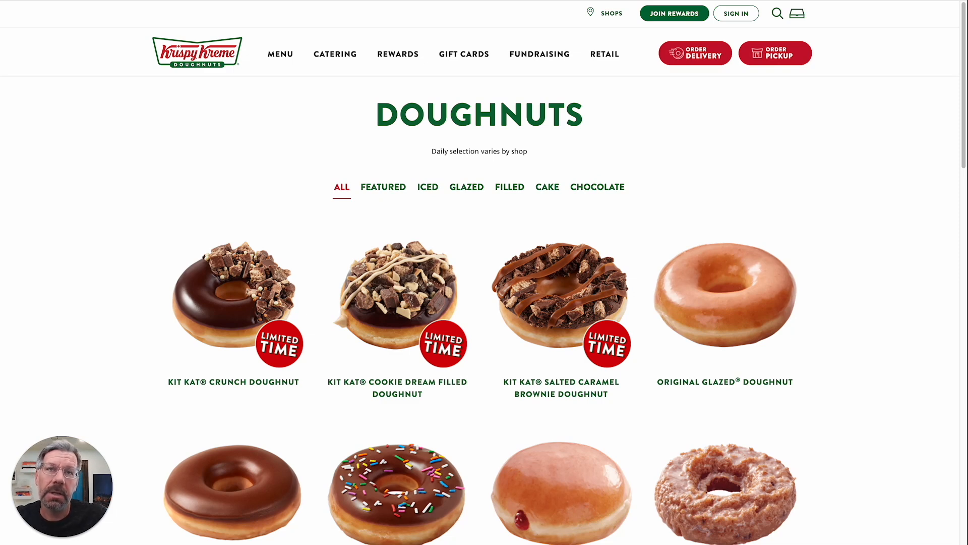
Try the category filters on the Krispy Kreme doughnuts page, from Cake, Filled and Glazed through Iced and Featured to Chocolate
{"action": "scroll", "coordinate": [823, 179], "scroll_direction": "down", "scroll_amount": 1}
{"action": "scroll", "coordinate": [829, 179], "scroll_direction": "up", "scroll_amount": 1}
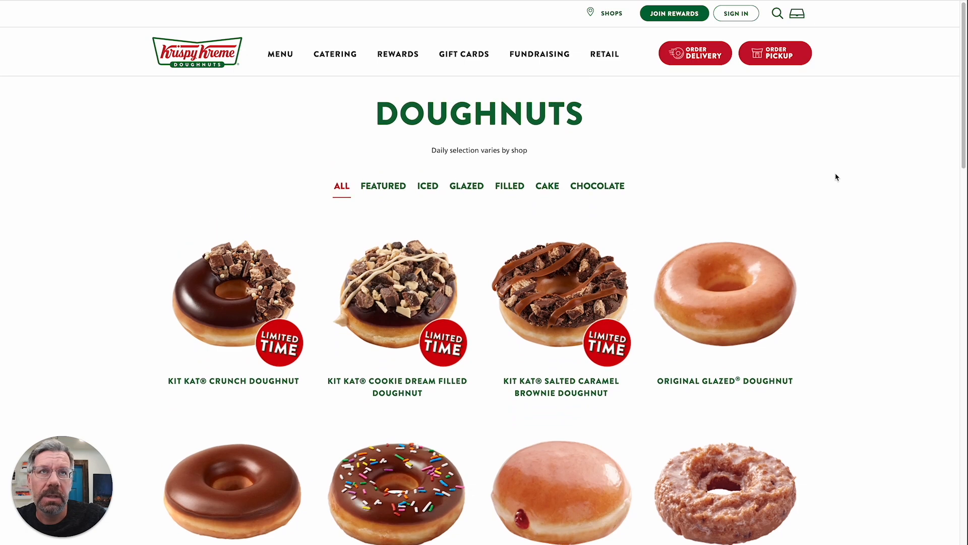
{"action": "left_click", "coordinate": [549, 189]}
{"action": "left_click", "coordinate": [510, 190]}
{"action": "left_click", "coordinate": [469, 192]}
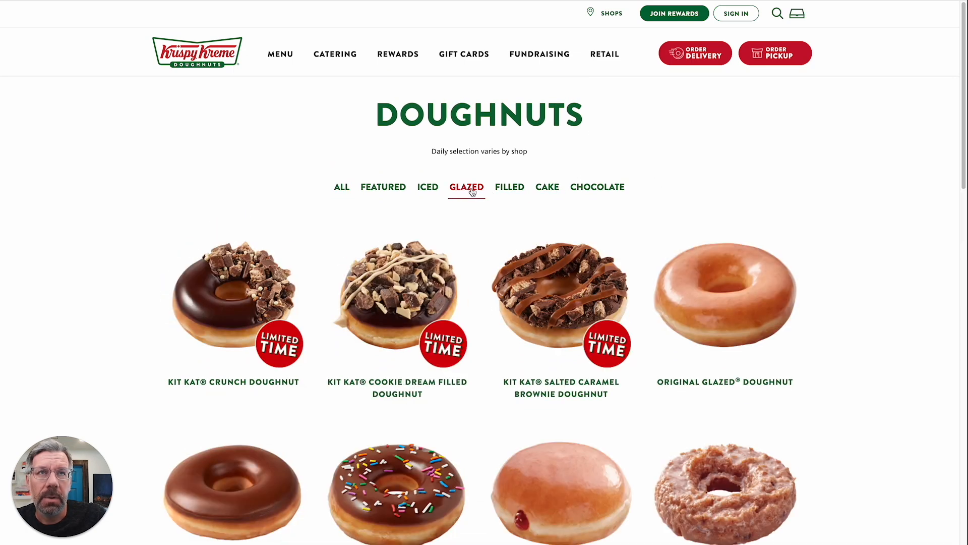
{"action": "left_click", "coordinate": [429, 192]}
{"action": "left_click", "coordinate": [403, 192]}
{"action": "left_click", "coordinate": [466, 189]}
{"action": "left_click", "coordinate": [509, 190]}
{"action": "left_click", "coordinate": [547, 194]}
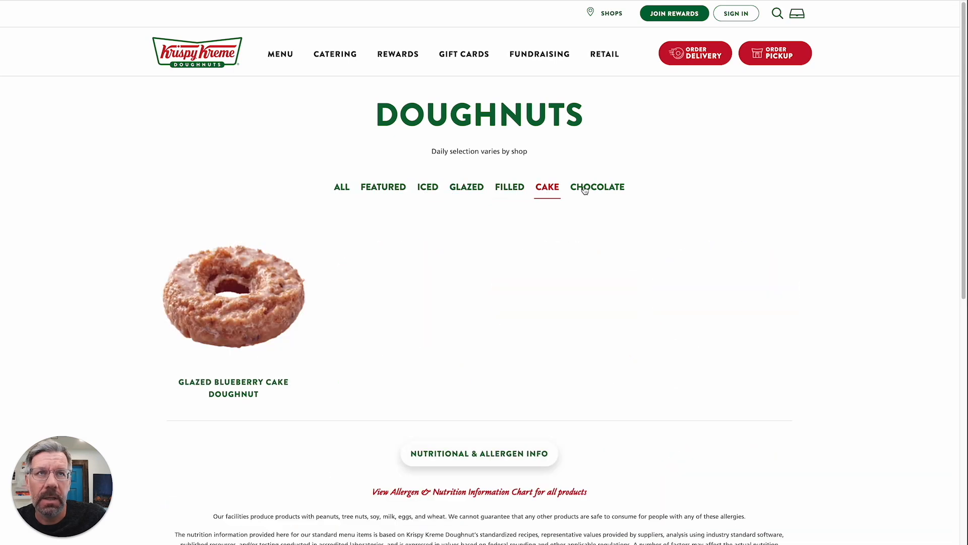
{"action": "left_click", "coordinate": [585, 191]}
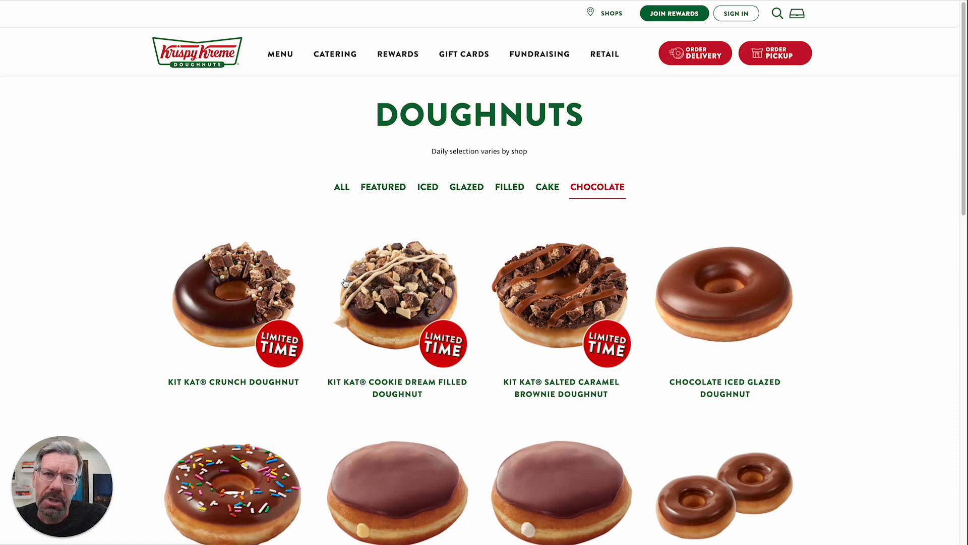
Look through the full list of chocolate doughnuts and return to the start of the page
{"action": "scroll", "coordinate": [375, 280], "scroll_direction": "down", "scroll_amount": 2}
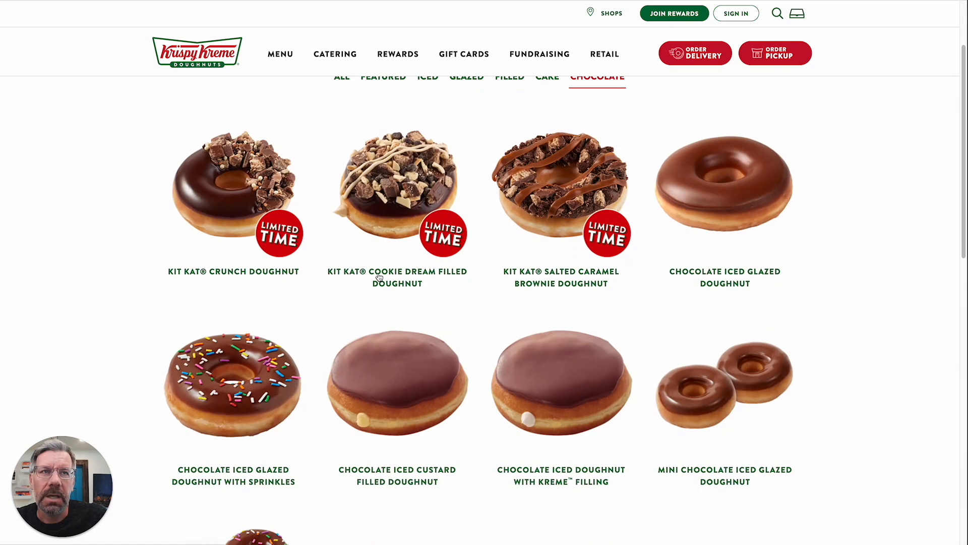
{"action": "scroll", "coordinate": [383, 276], "scroll_direction": "up", "scroll_amount": 1}
{"action": "scroll", "coordinate": [398, 277], "scroll_direction": "down", "scroll_amount": 3}
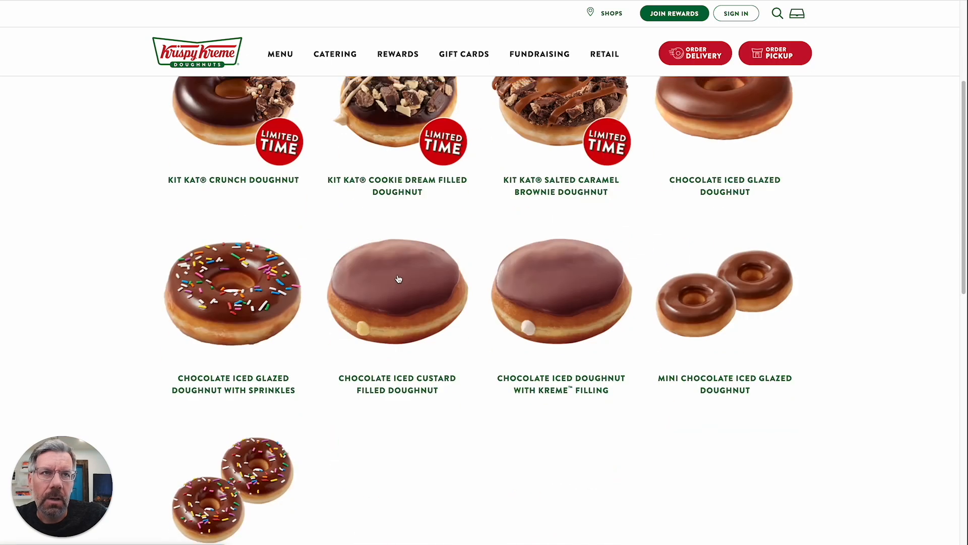
{"action": "scroll", "coordinate": [399, 278], "scroll_direction": "down", "scroll_amount": 4}
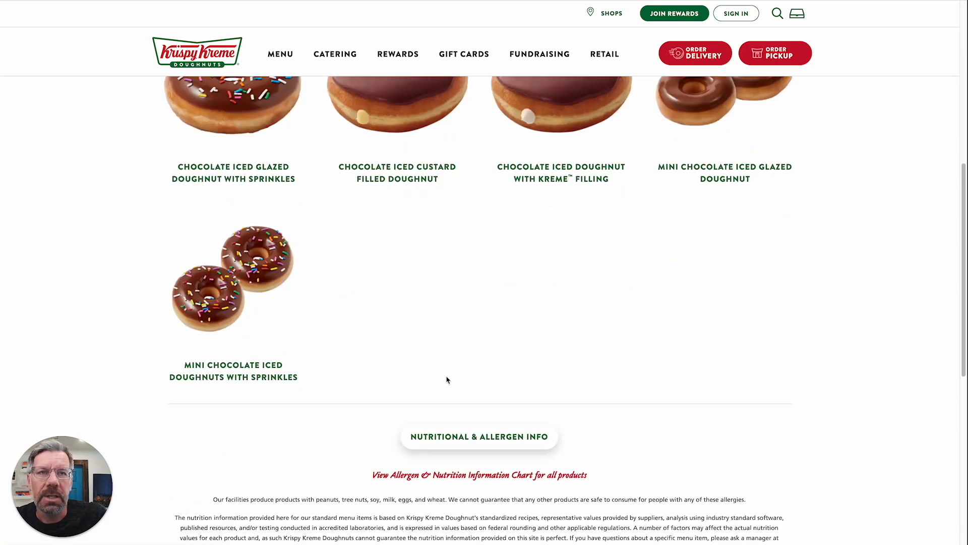
{"action": "scroll", "coordinate": [449, 381], "scroll_direction": "up", "scroll_amount": 1}
{"action": "scroll", "coordinate": [453, 381], "scroll_direction": "up", "scroll_amount": 8}
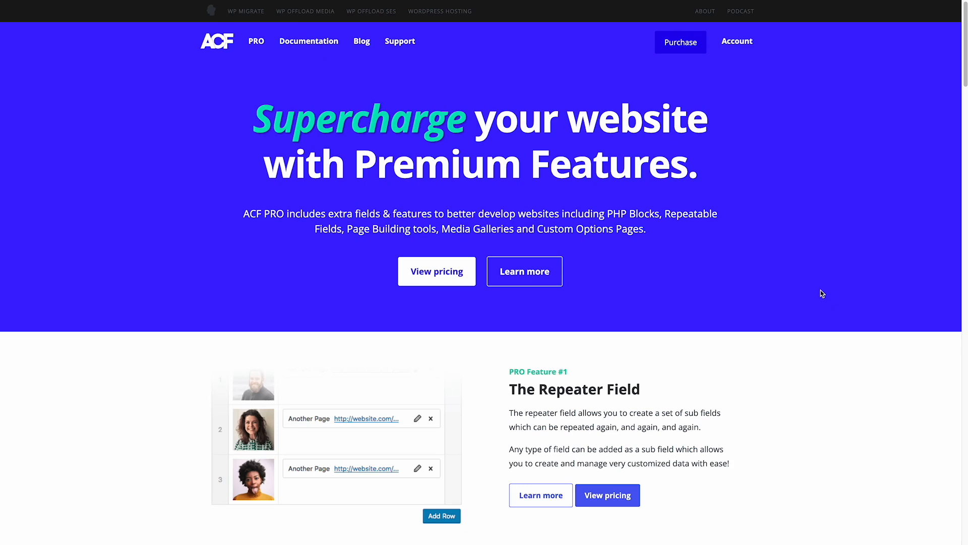
Look over the ACF PRO premium features page
{"action": "scroll", "coordinate": [238, 67], "scroll_direction": "down", "scroll_amount": 10}
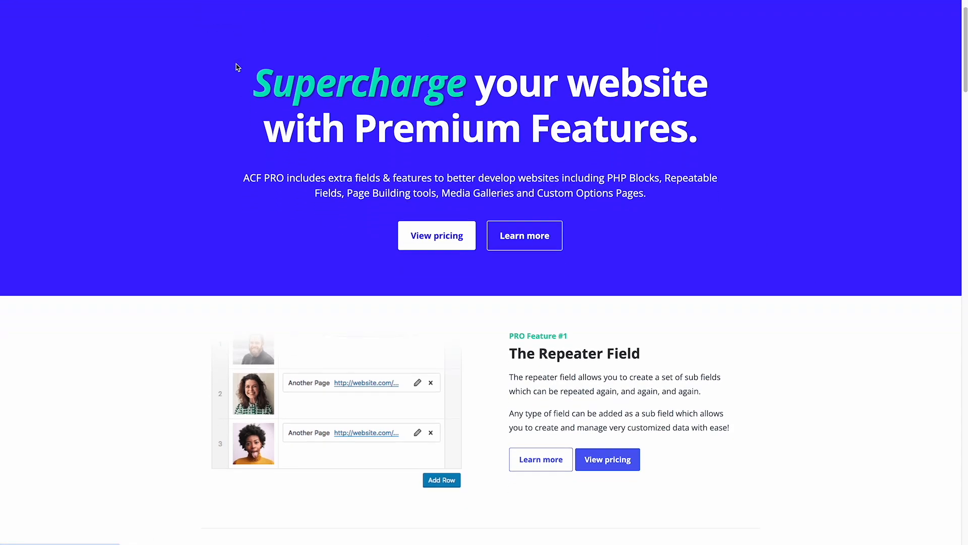
{"action": "scroll", "coordinate": [240, 70], "scroll_direction": "up", "scroll_amount": 10}
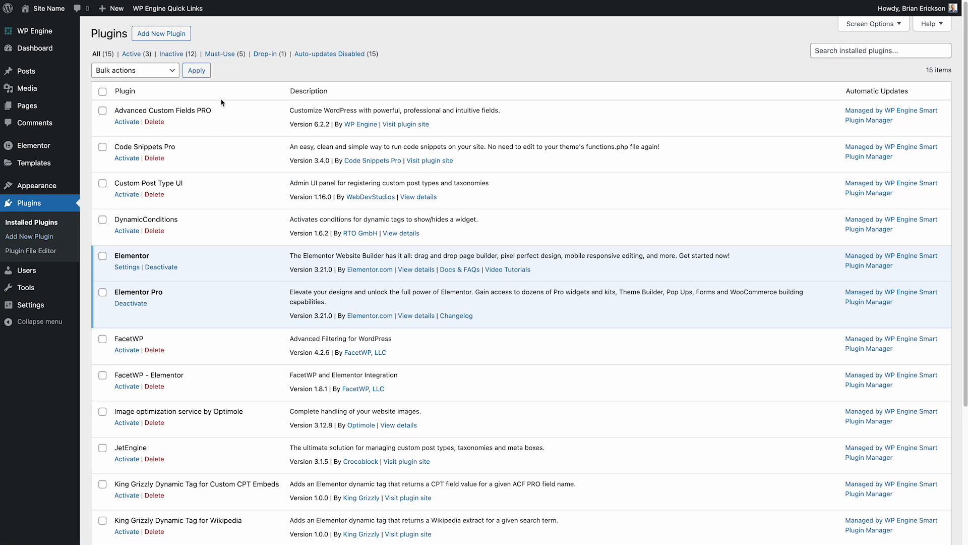
Activate the Advanced Custom Fields PRO plugin and update it to version 6.2.9, skipping the recommended restore point
{"action": "left_click", "coordinate": [132, 123]}
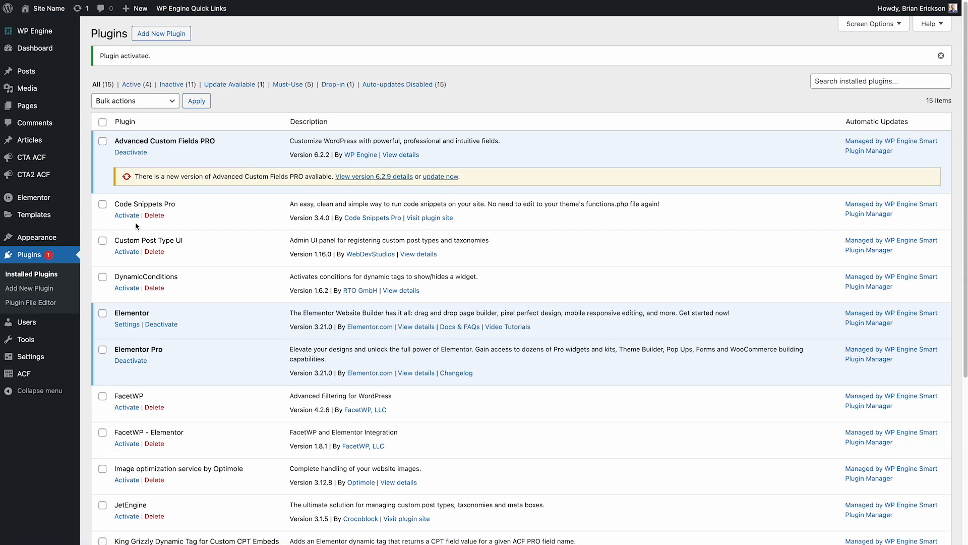
{"action": "mouse_move", "coordinate": [25, 373]}
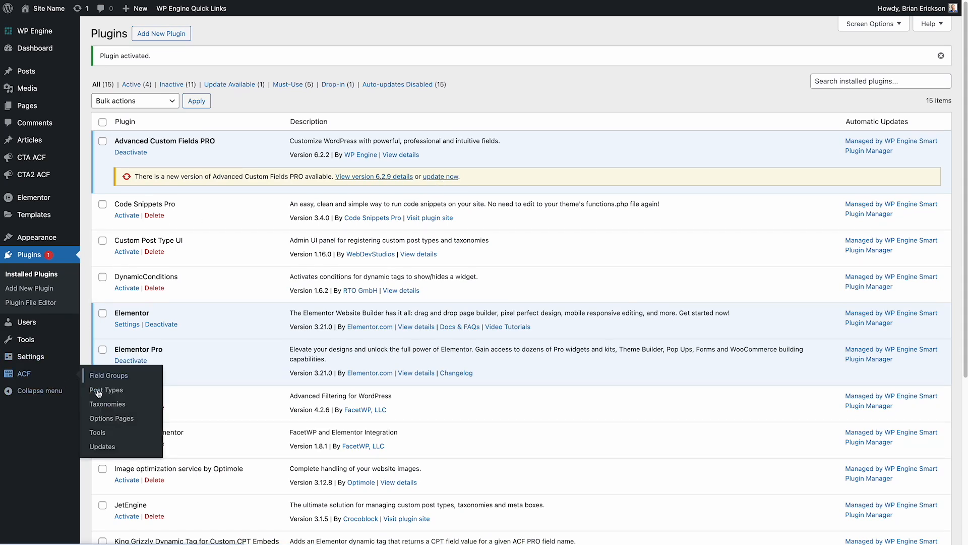
{"action": "left_click", "coordinate": [117, 449]}
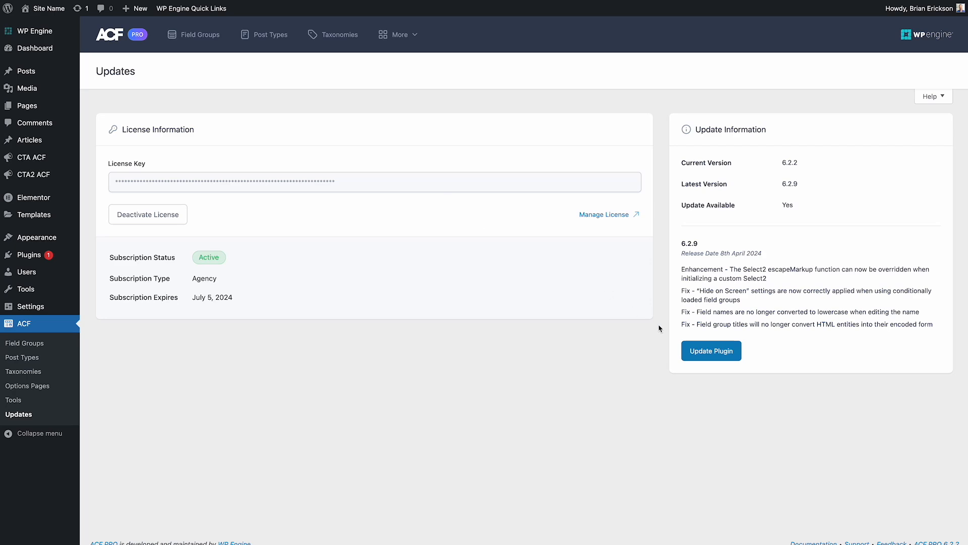
{"action": "left_click", "coordinate": [715, 356]}
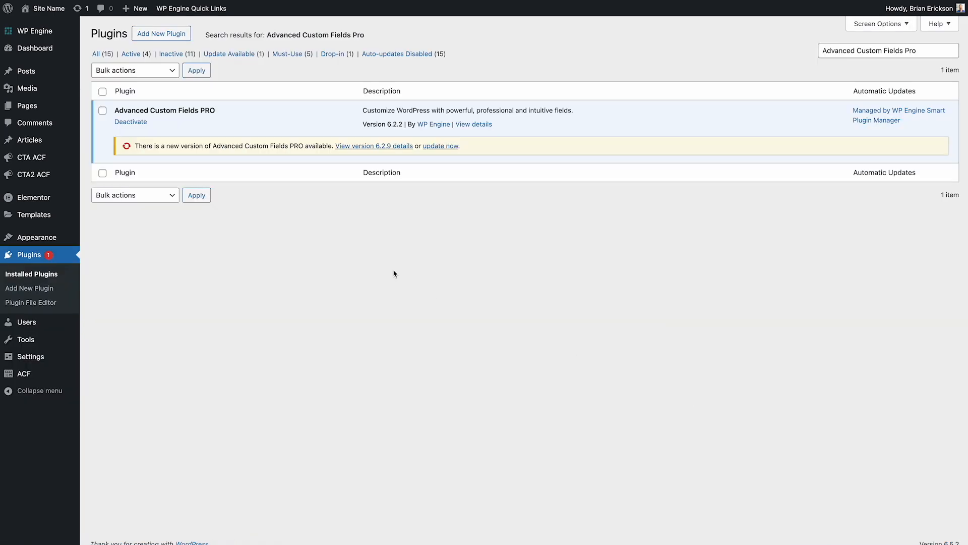
{"action": "left_click", "coordinate": [441, 145]}
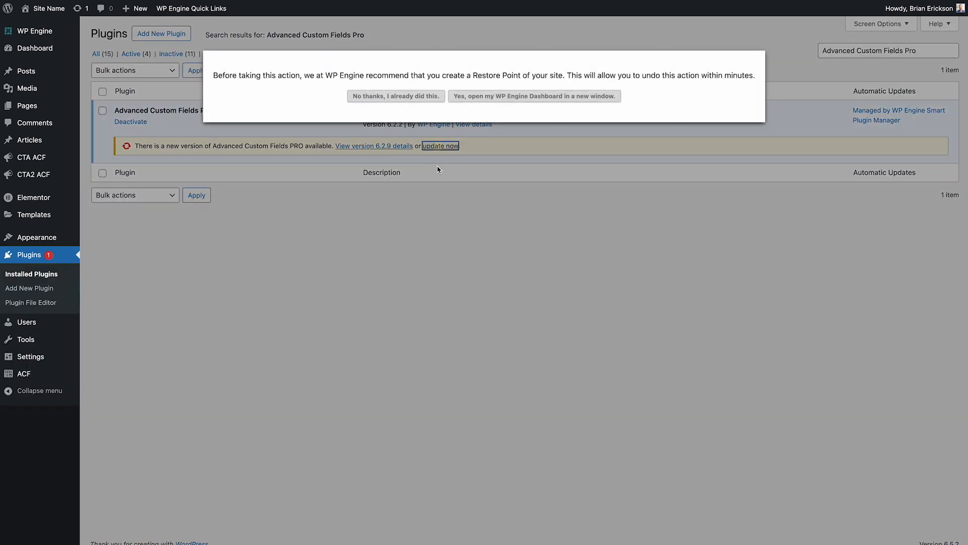
{"action": "left_click", "coordinate": [416, 97]}
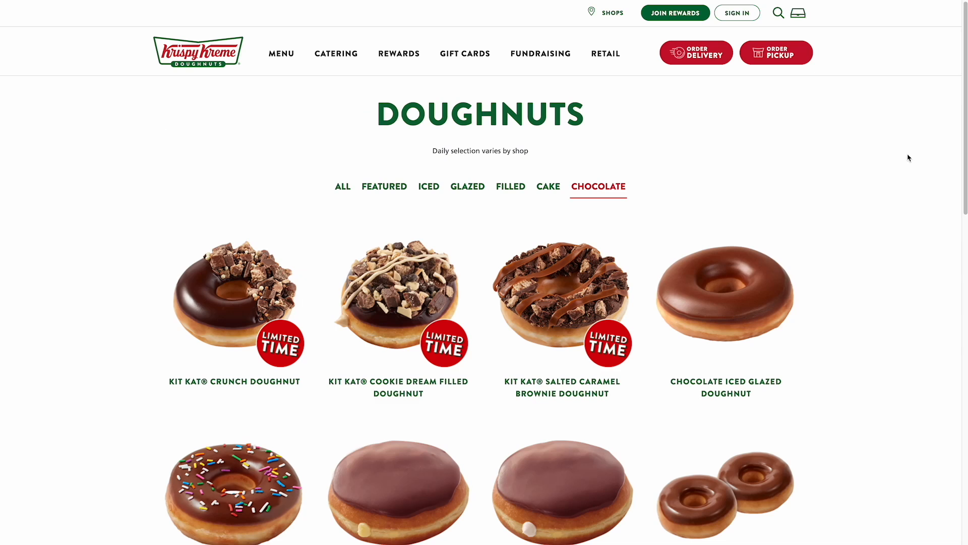
{"action": "scroll", "coordinate": [857, 206], "scroll_direction": "down", "scroll_amount": 2}
{"action": "scroll", "coordinate": [706, 182], "scroll_direction": "up", "scroll_amount": 2}
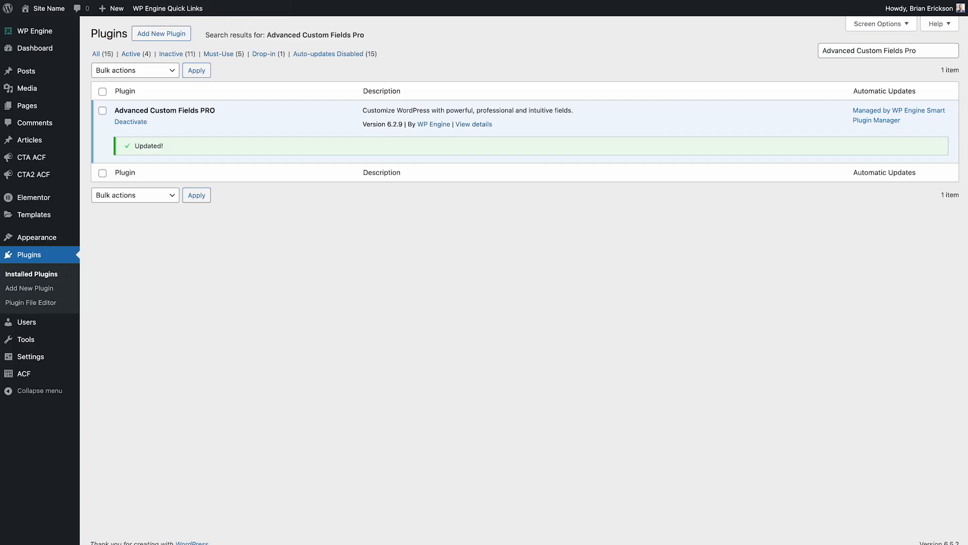
Create a new WordPress page titled Donuts and publish it
{"action": "left_click", "coordinate": [203, 1]}
{"action": "mouse_move", "coordinate": [34, 106]}
{"action": "left_click", "coordinate": [34, 107]}
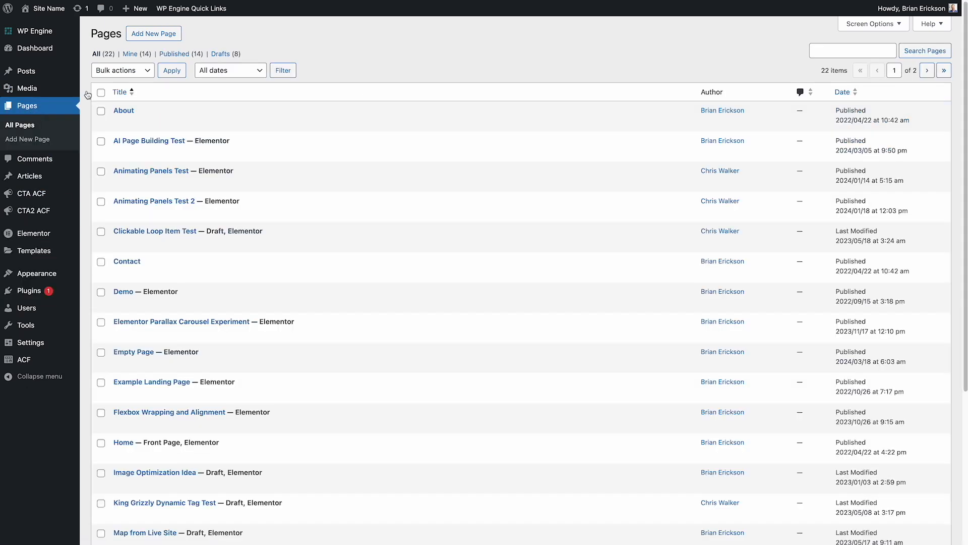
{"action": "left_click", "coordinate": [153, 34]}
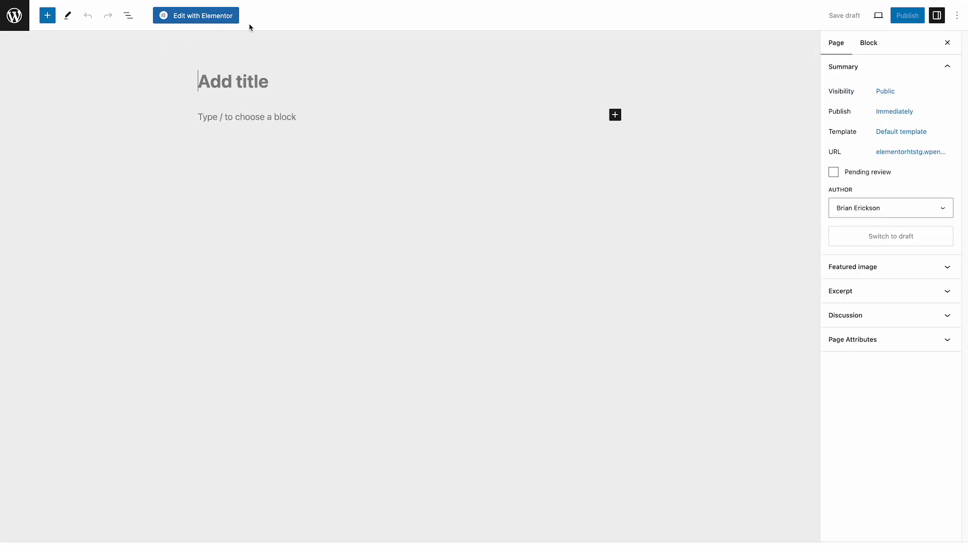
{"action": "type", "text": "Donut"}
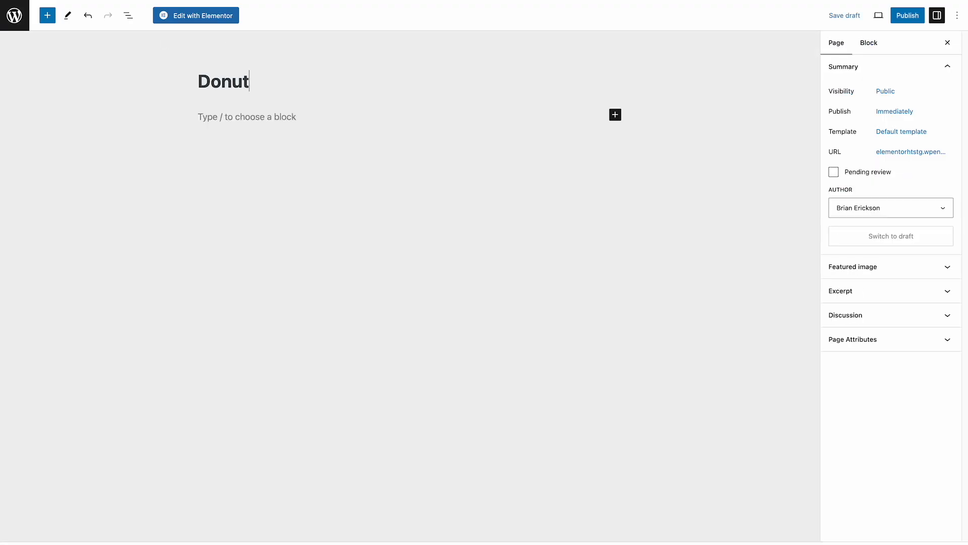
{"action": "type", "text": "s"}
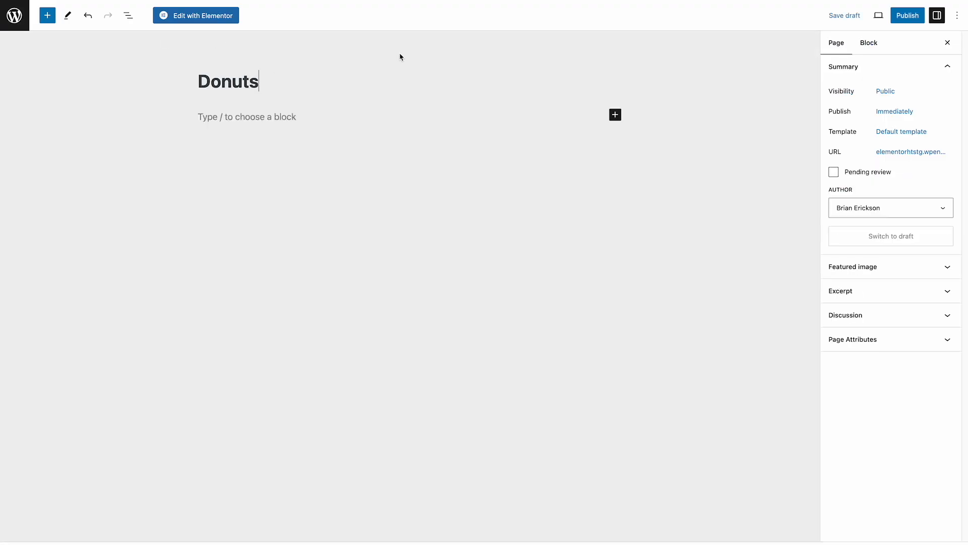
{"action": "left_click", "coordinate": [906, 16]}
{"action": "left_click", "coordinate": [870, 15]}
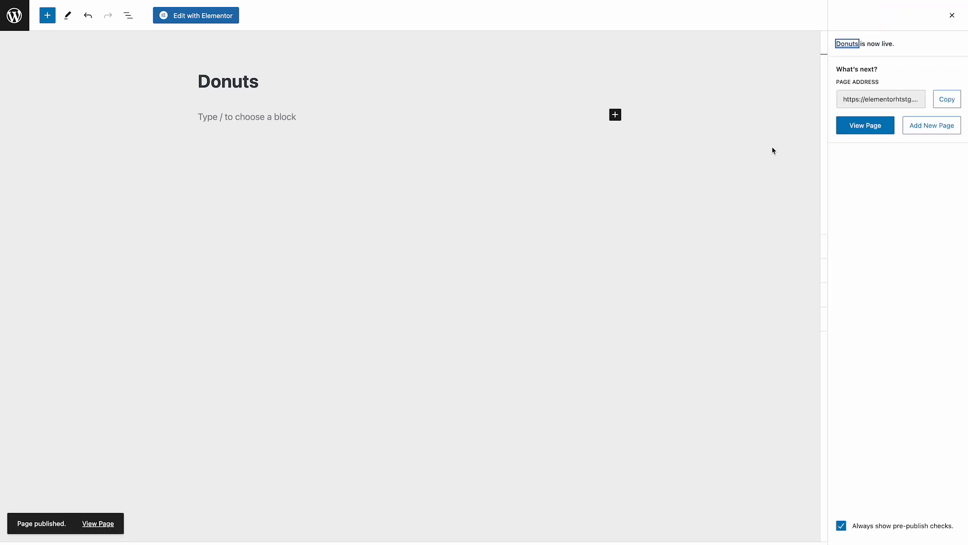
Open the Donuts page in Elementor and add a single Flexbox container with a downward direction
{"action": "left_click", "coordinate": [210, 21]}
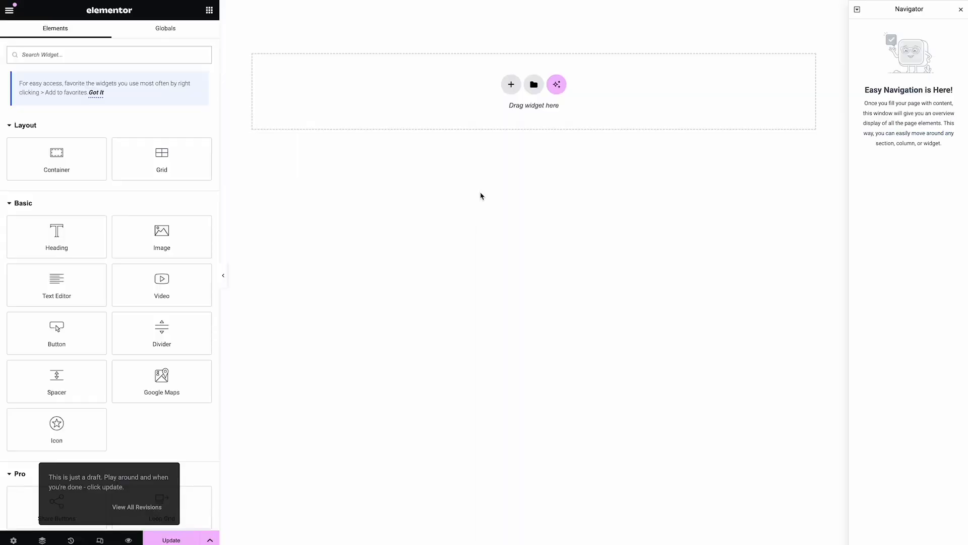
{"action": "left_click", "coordinate": [512, 86]}
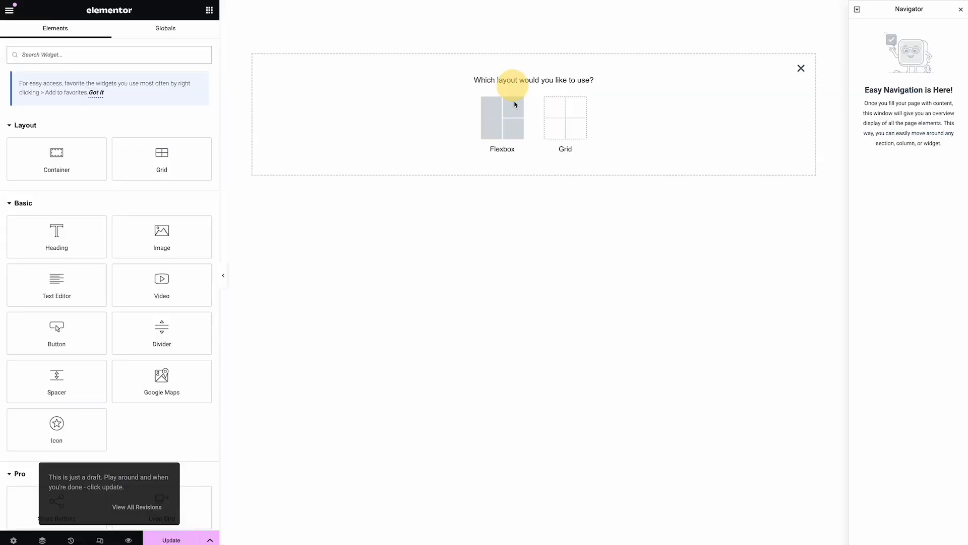
{"action": "left_click", "coordinate": [503, 121]}
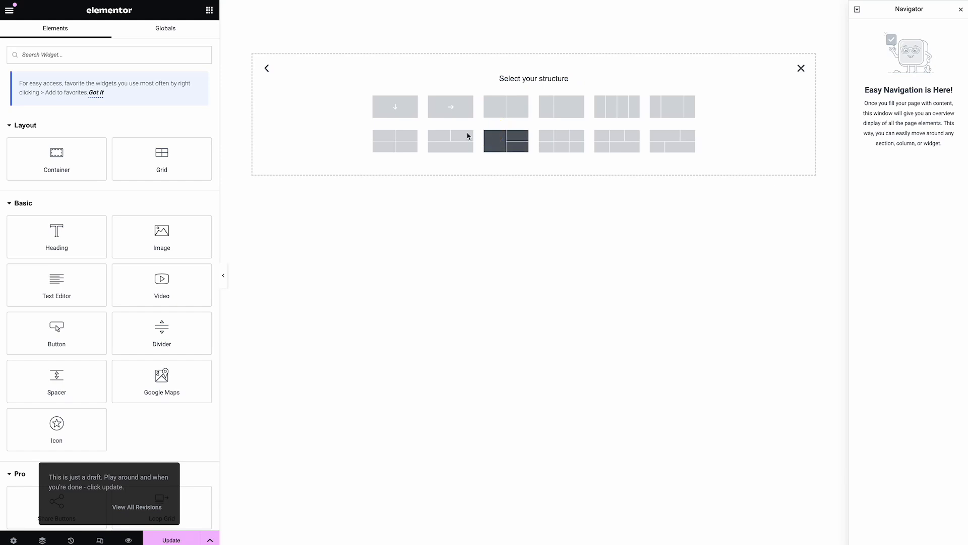
{"action": "left_click", "coordinate": [395, 107]}
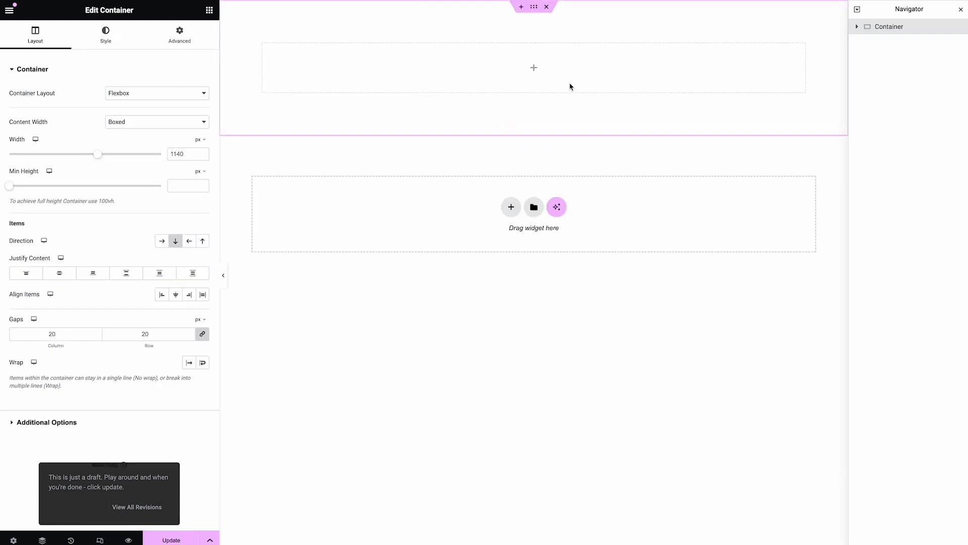
Add a Heading widget inside the new container and set its title to Donuts
{"action": "left_click", "coordinate": [210, 10]}
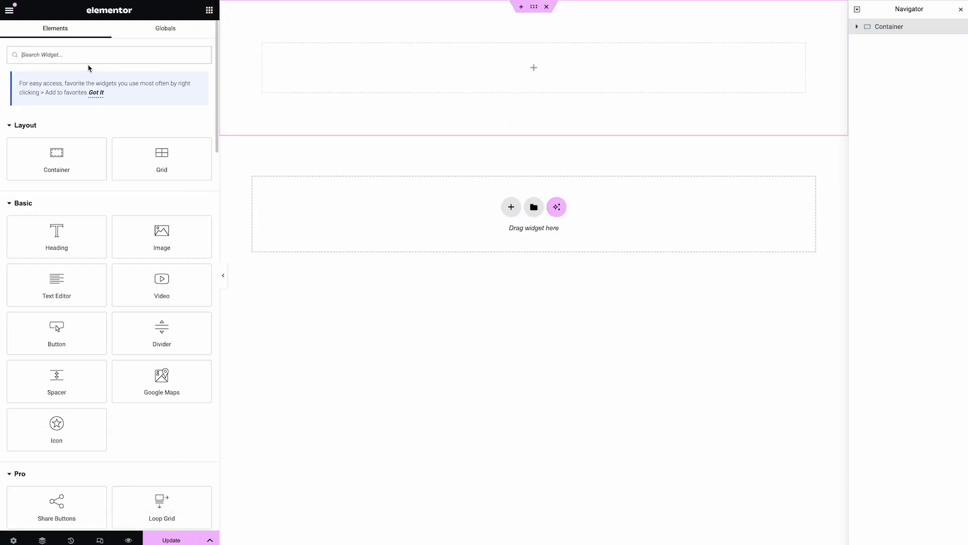
{"action": "left_click_drag", "start_coordinate": [56, 232], "coordinate": [429, 81]}
{"action": "left_click_drag", "start_coordinate": [138, 105], "coordinate": [17, 105]}
{"action": "type", "text": "Donuts"}
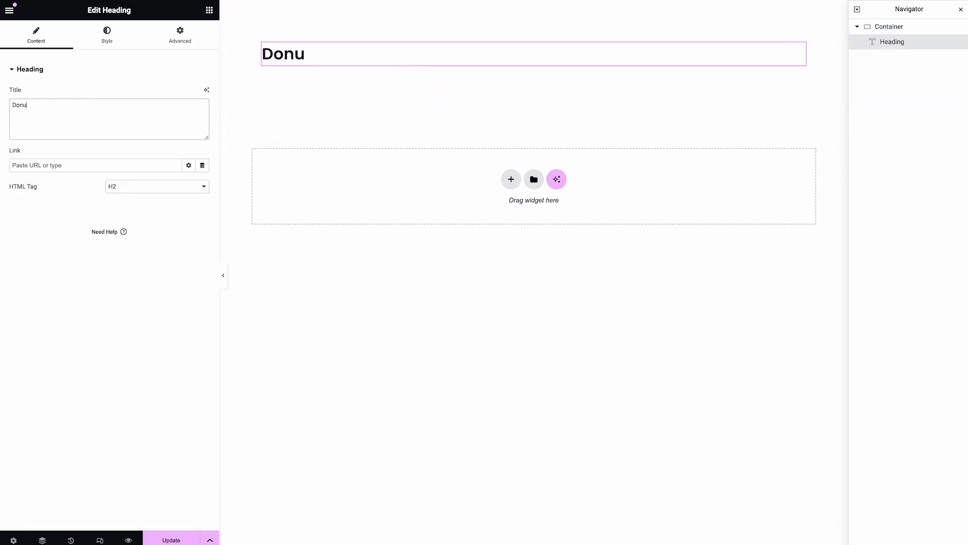
Center-align the Donuts heading and change its HTML tag
{"action": "left_click", "coordinate": [108, 38]}
{"action": "left_click", "coordinate": [177, 93]}
{"action": "left_click", "coordinate": [36, 33]}
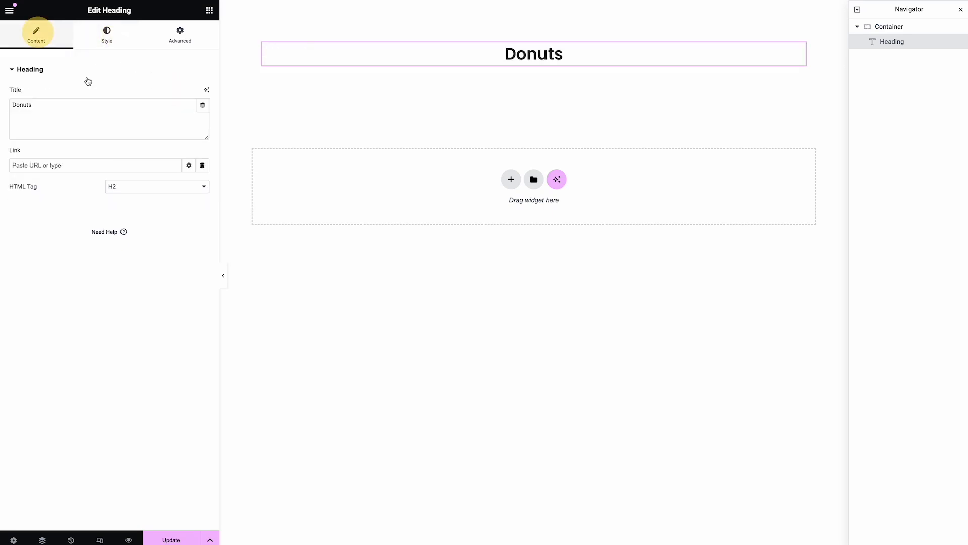
{"action": "left_click", "coordinate": [144, 188]}
{"action": "left_click", "coordinate": [145, 176]}
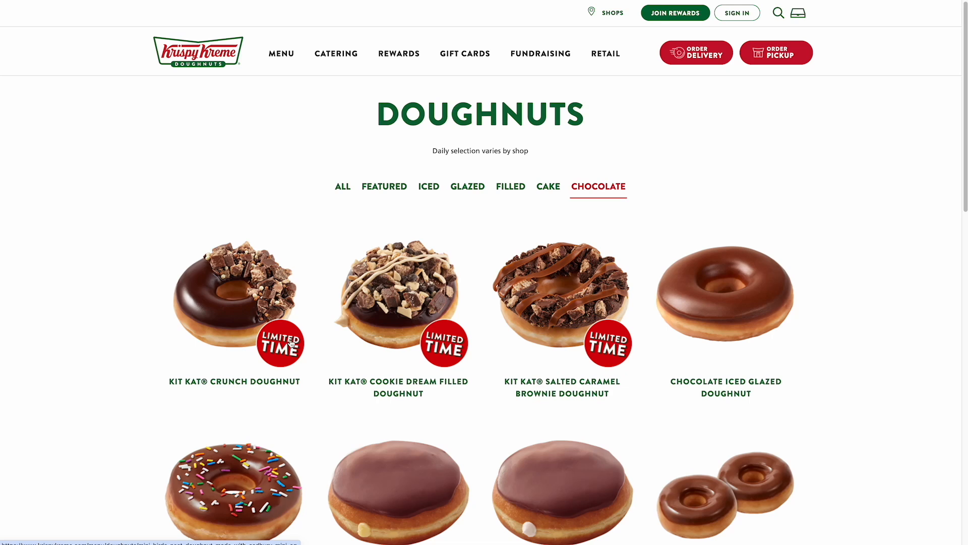
Open the Kit Kat Crunch Doughnut from the Krispy Kreme chocolate listing and examine its name, images and description on the detail page
{"action": "scroll", "coordinate": [294, 344], "scroll_direction": "down", "scroll_amount": 2}
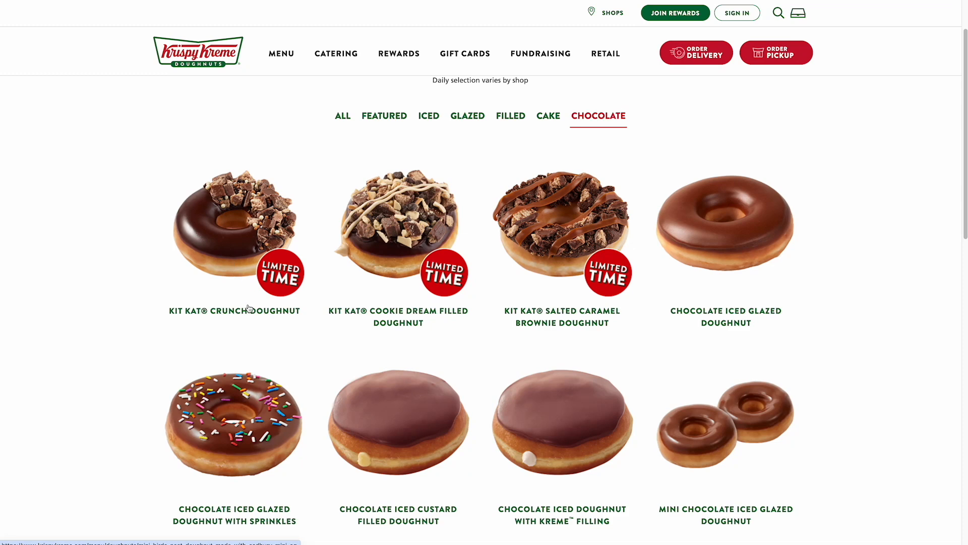
{"action": "left_click", "coordinate": [234, 315]}
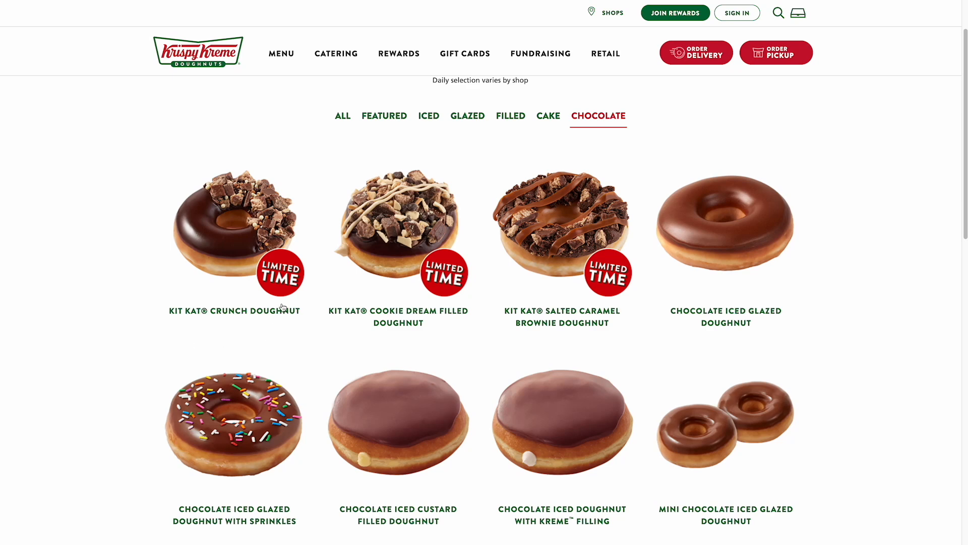
{"action": "left_click", "coordinate": [283, 284]}
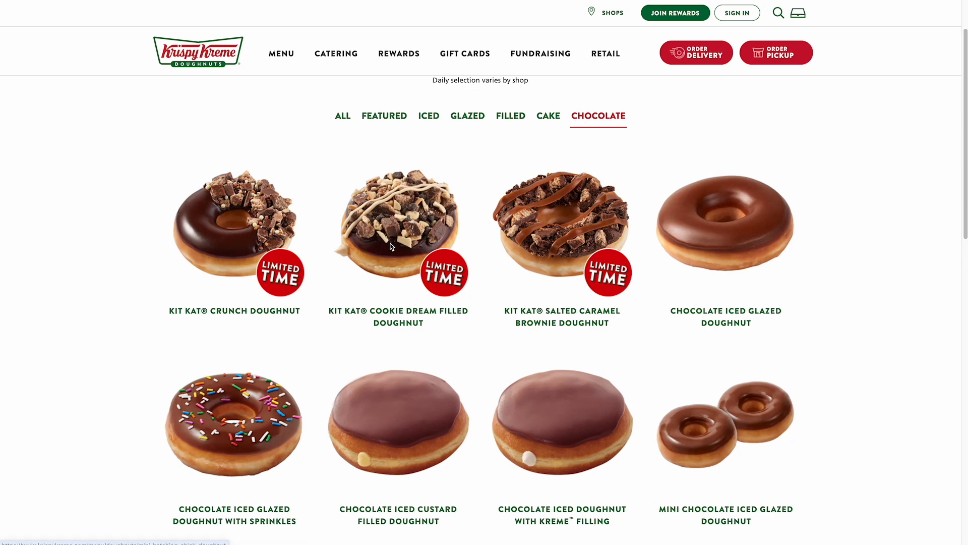
{"action": "scroll", "coordinate": [414, 278], "scroll_direction": "down", "scroll_amount": 1}
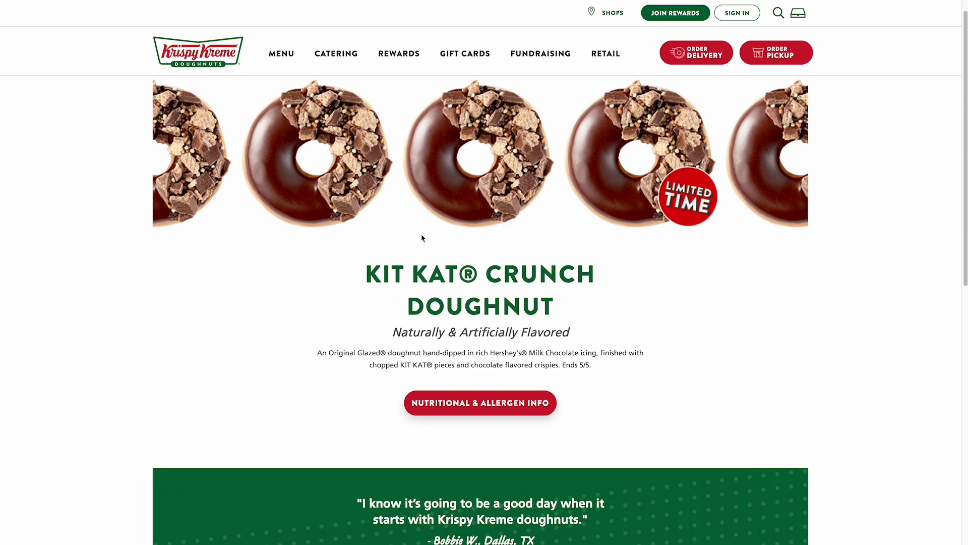
{"action": "scroll", "coordinate": [400, 223], "scroll_direction": "down", "scroll_amount": 2}
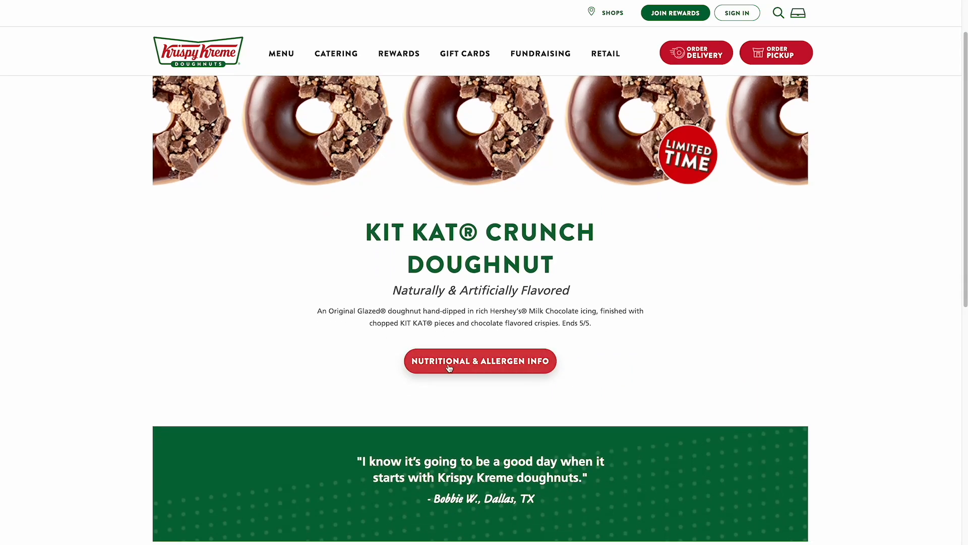
Finish viewing the Kit Kat Crunch Doughnut page, switch back to the Elementor editor and open the WordPress dashboard in a new tab
{"action": "scroll", "coordinate": [495, 395], "scroll_direction": "down", "scroll_amount": 3}
{"action": "scroll", "coordinate": [482, 372], "scroll_direction": "up", "scroll_amount": 4}
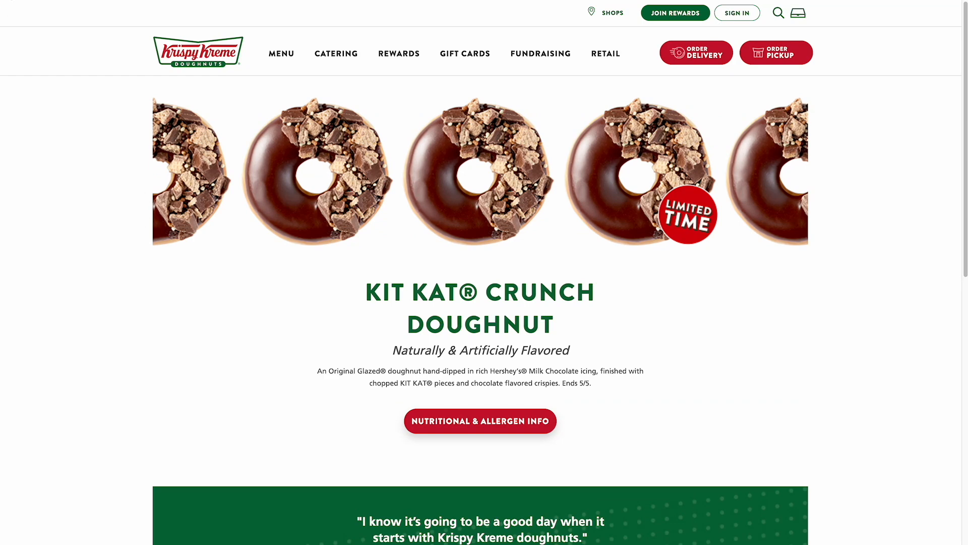
{"action": "left_click", "coordinate": [10, 1]}
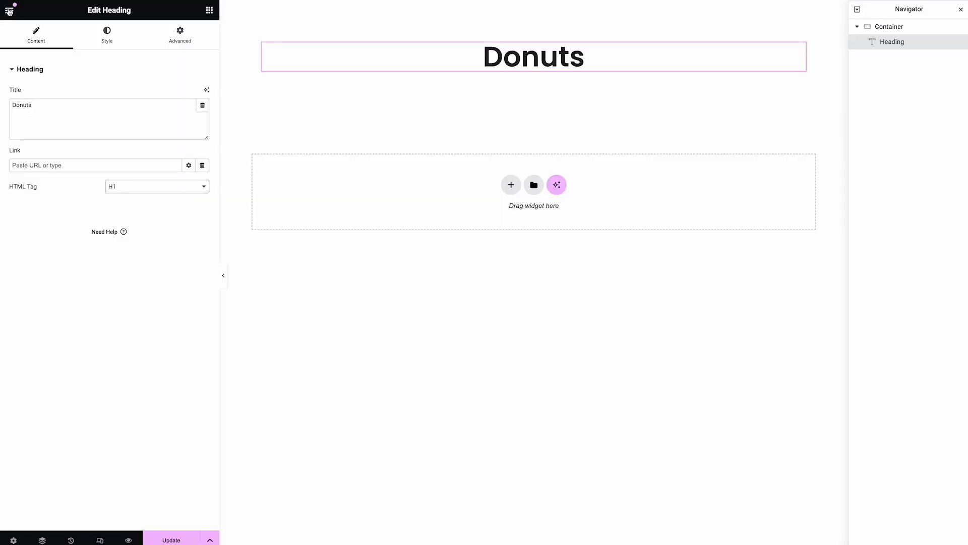
{"action": "right_click", "coordinate": [10, 8]}
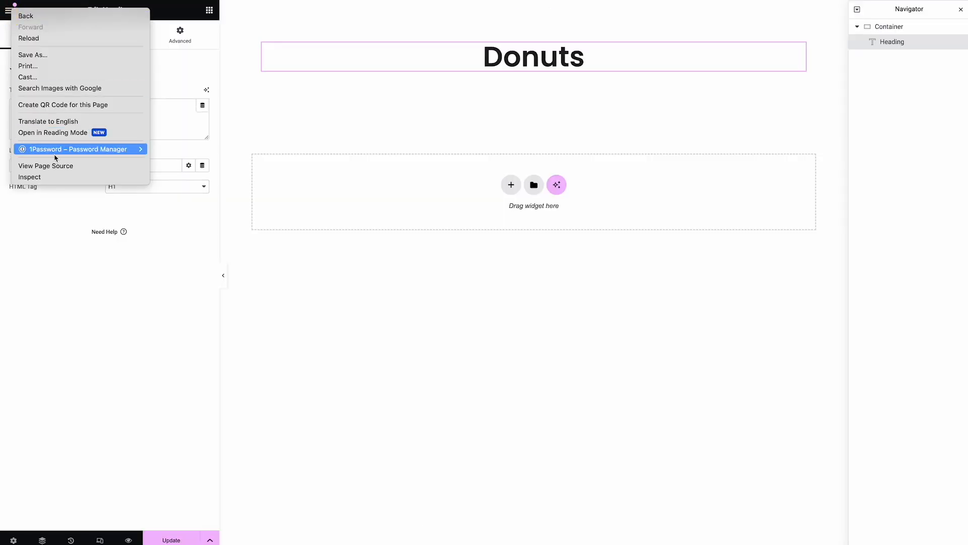
{"action": "left_click", "coordinate": [56, 481]}
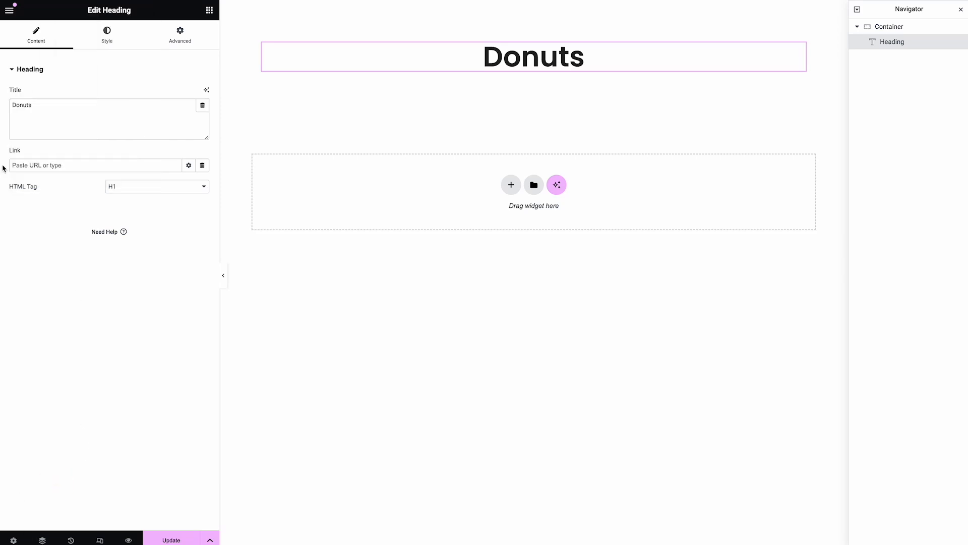
{"action": "left_click", "coordinate": [9, 10]}
{"action": "right_click", "coordinate": [57, 250]}
{"action": "left_click", "coordinate": [70, 253]}
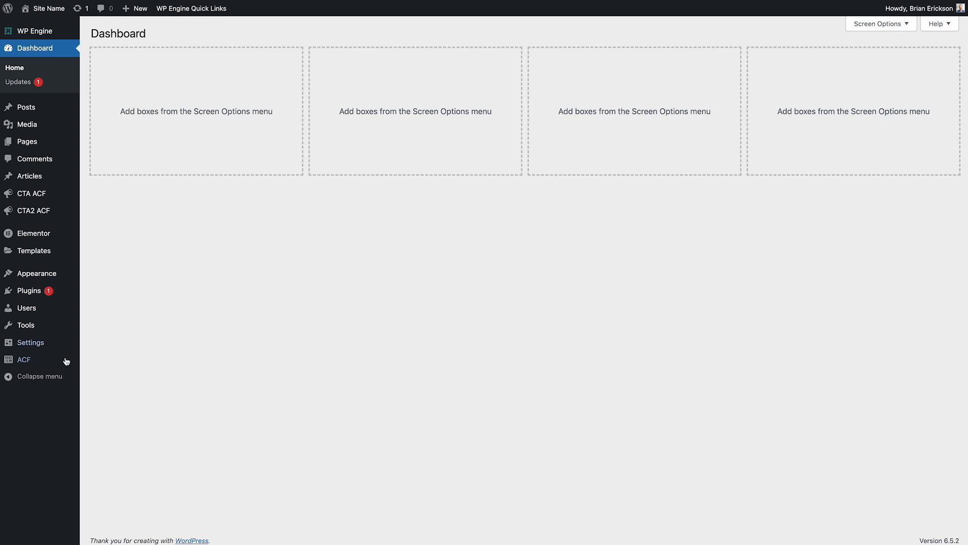
Start a new ACF post type with the plural label Donuts and the singular label Donut
{"action": "mouse_move", "coordinate": [48, 364]}
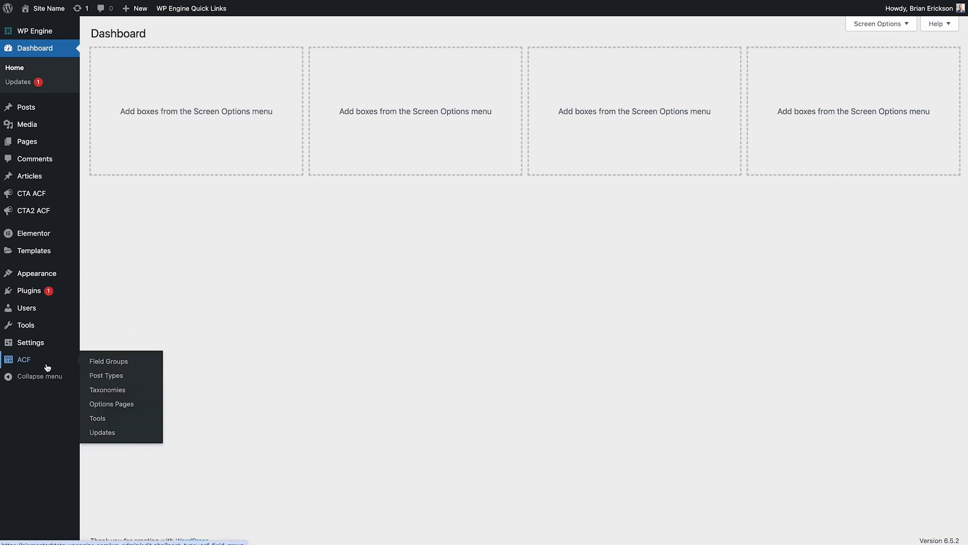
{"action": "left_click", "coordinate": [114, 380]}
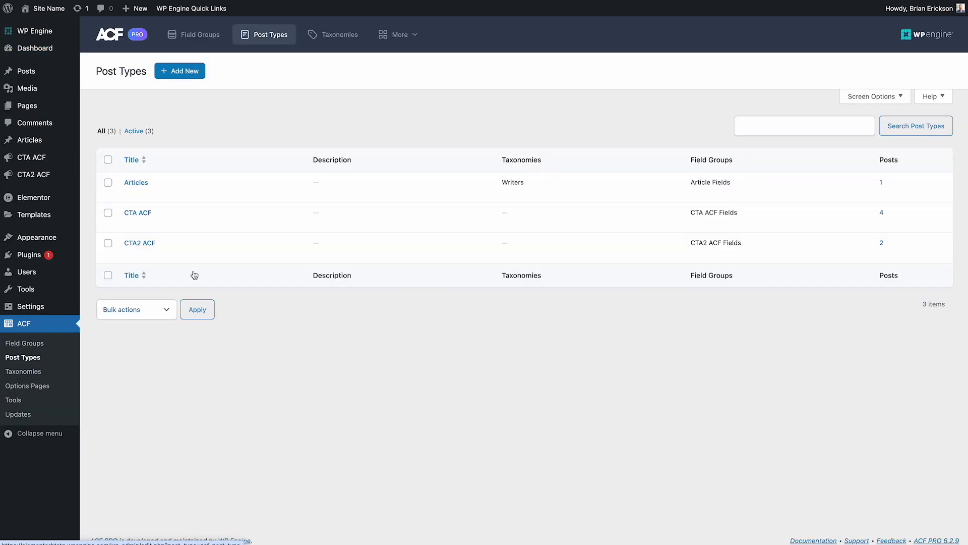
{"action": "left_click", "coordinate": [193, 72]}
{"action": "left_click", "coordinate": [181, 165]}
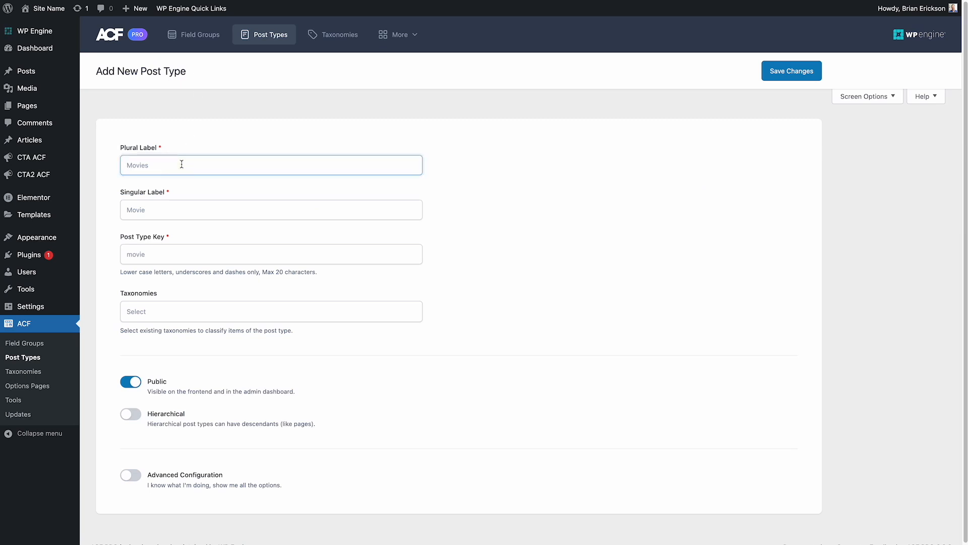
{"action": "type", "text": "Donuts"}
{"action": "key", "text": "Tab"}
{"action": "type", "text": "Donut"}
{"action": "key", "text": "Tab"}
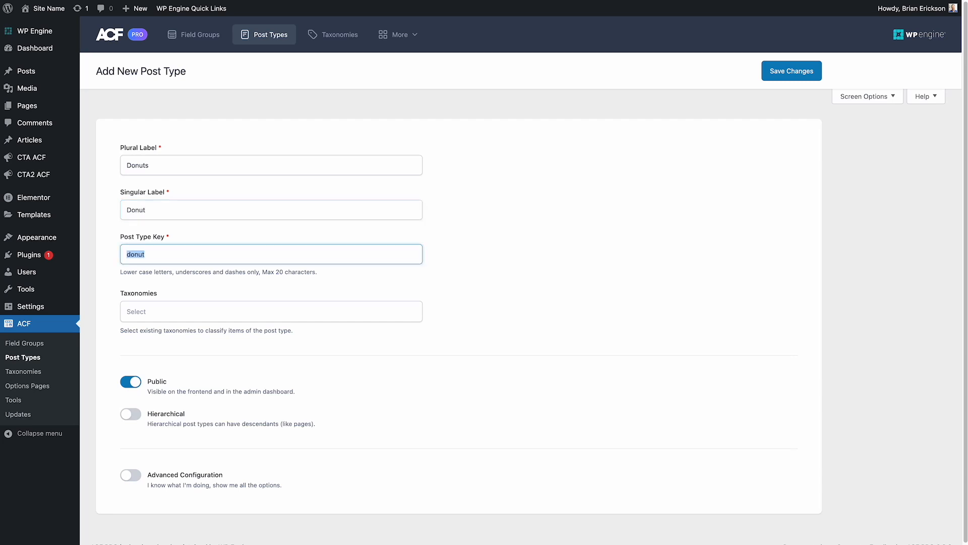
Set the new post type's key to donuts
{"action": "left_click", "coordinate": [173, 258]}
{"action": "type", "text": "s"}
{"action": "double_click", "coordinate": [123, 254]}
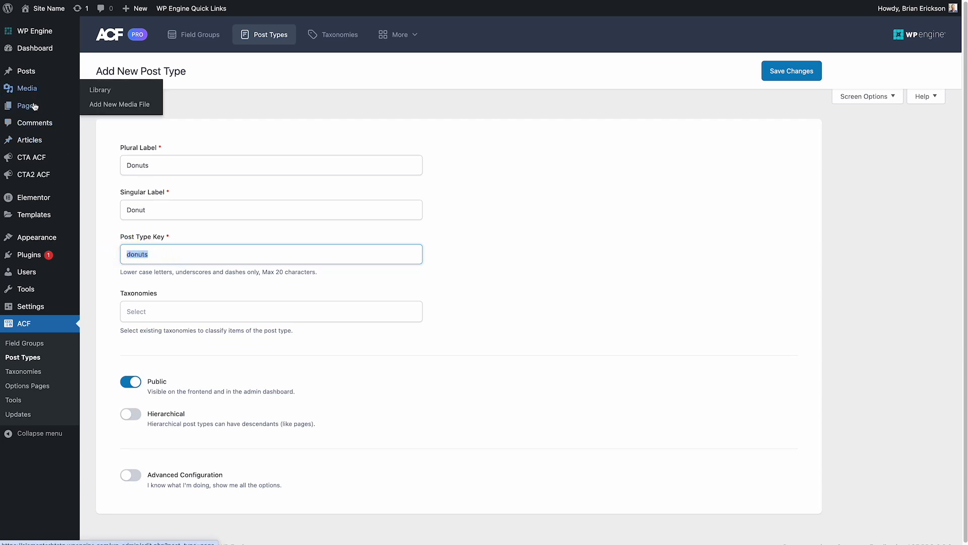
{"action": "left_click", "coordinate": [164, 256]}
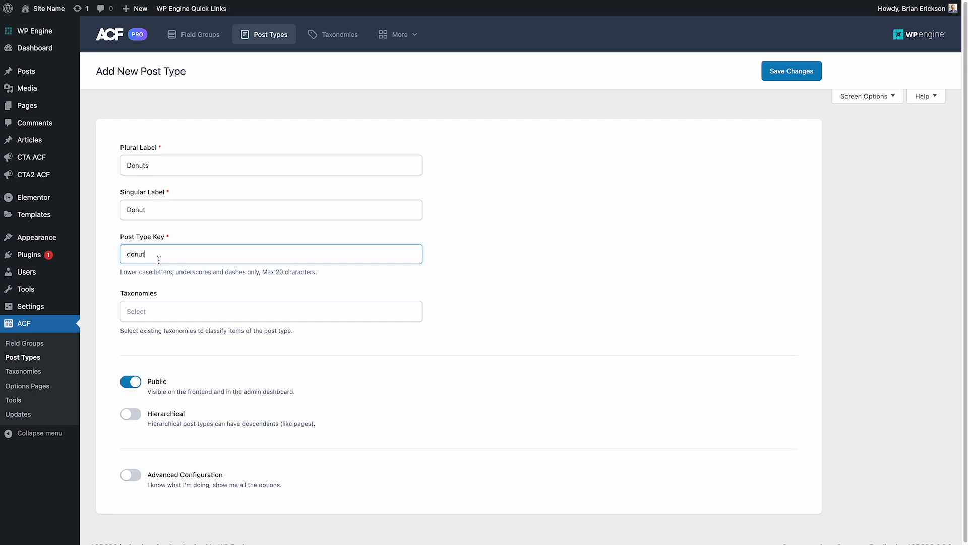
{"action": "double_click", "coordinate": [157, 257]}
{"action": "left_click", "coordinate": [170, 255]}
{"action": "type", "text": "s"}
{"action": "scroll", "coordinate": [525, 193], "scroll_direction": "down", "scroll_amount": 1}
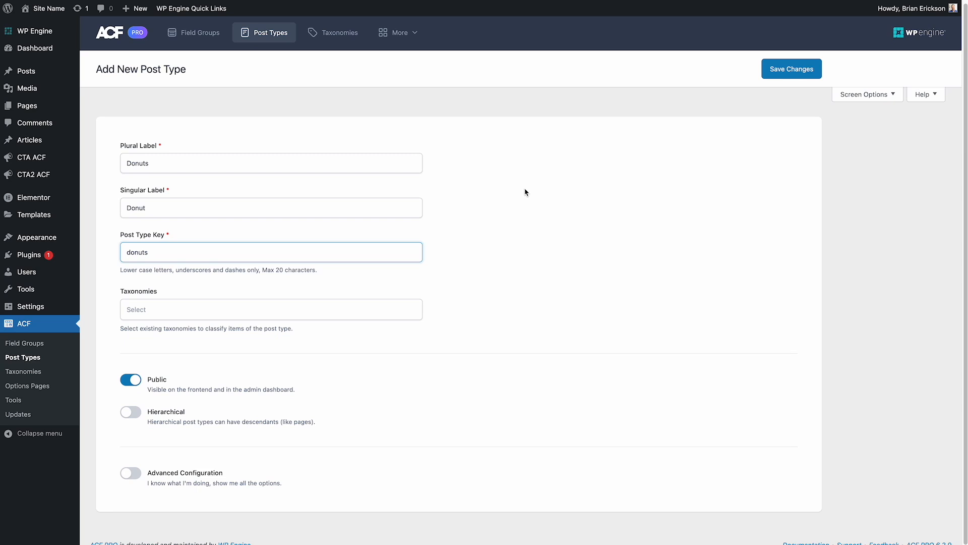
Enable Advanced Configuration for the post type, remove Editor support, and add support for Excerpt and Revisions
{"action": "scroll", "coordinate": [525, 192], "scroll_direction": "down", "scroll_amount": 1}
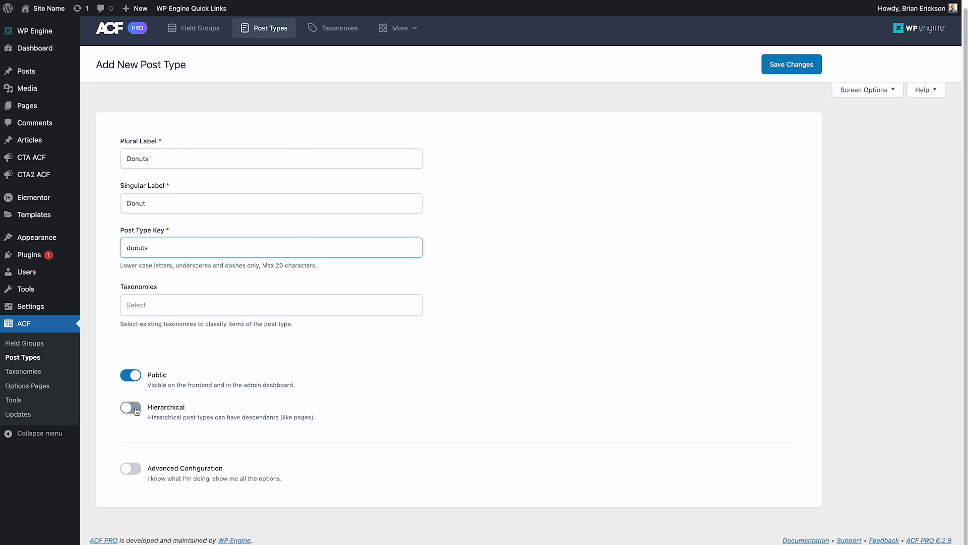
{"action": "left_click", "coordinate": [131, 468]}
{"action": "scroll", "coordinate": [363, 324], "scroll_direction": "down", "scroll_amount": 6}
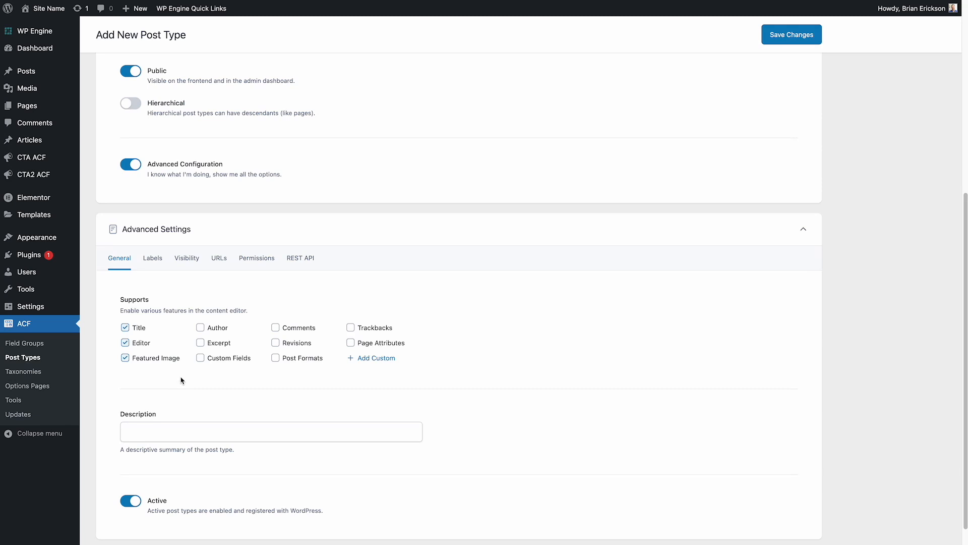
{"action": "left_click", "coordinate": [140, 343]}
{"action": "left_click", "coordinate": [200, 343]}
{"action": "left_click", "coordinate": [276, 343]}
Enter "Add a new donut and its information" as the post type's description
{"action": "left_click", "coordinate": [247, 434]}
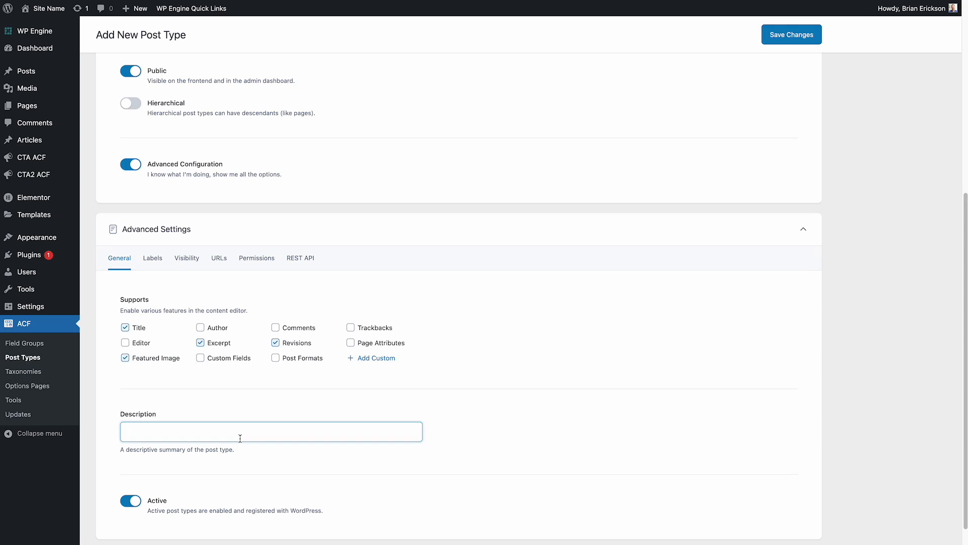
{"action": "type", "text": "Add a new donut and its infroma"}
{"action": "key", "text": "BackSpace"}
{"action": "key", "text": "BackSpace"}
{"action": "key", "text": "BackSpace"}
{"action": "type", "text": "ormation"}
{"action": "scroll", "coordinate": [264, 402], "scroll_direction": "down", "scroll_amount": 1}
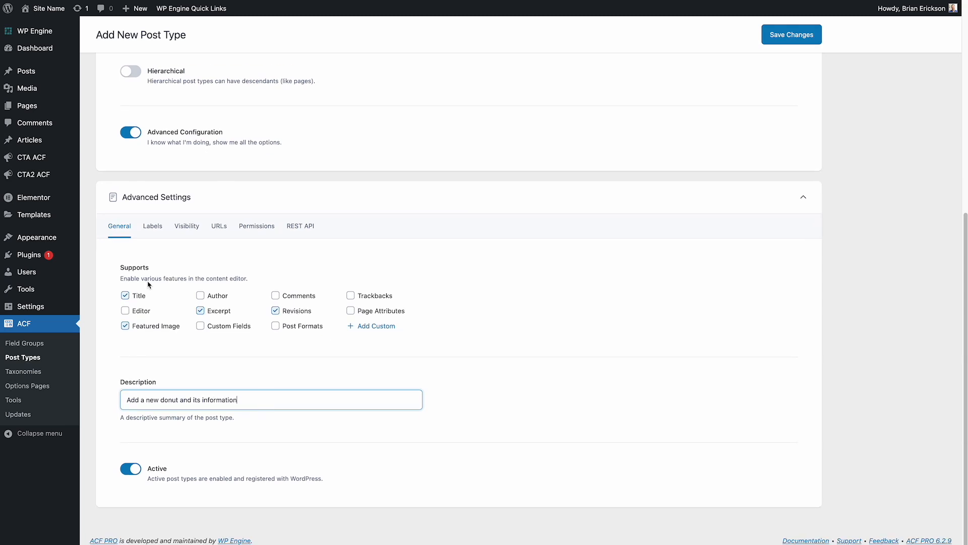
Clear and regenerate the post type's advanced labels, and compare them with the plural and singular labels
{"action": "left_click", "coordinate": [152, 226]}
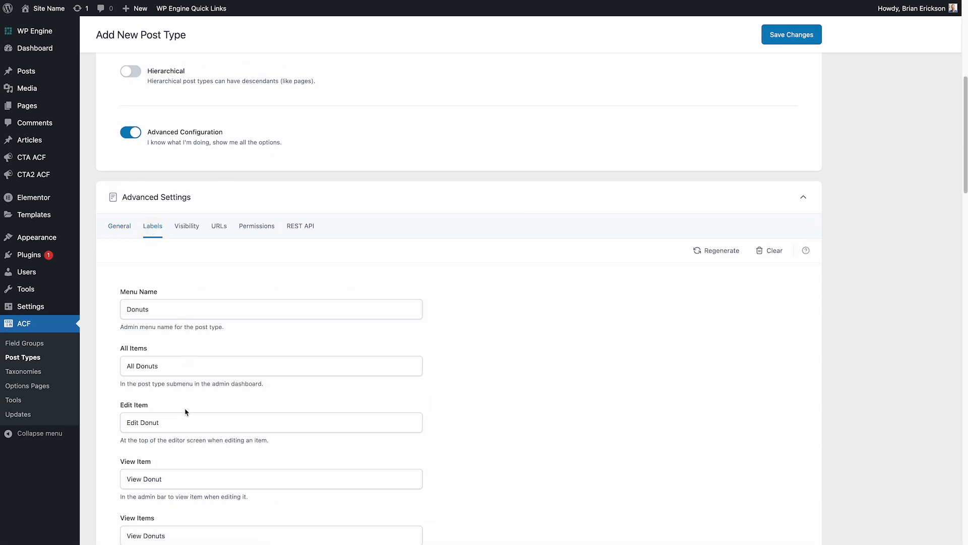
{"action": "scroll", "coordinate": [162, 336], "scroll_direction": "down", "scroll_amount": 2}
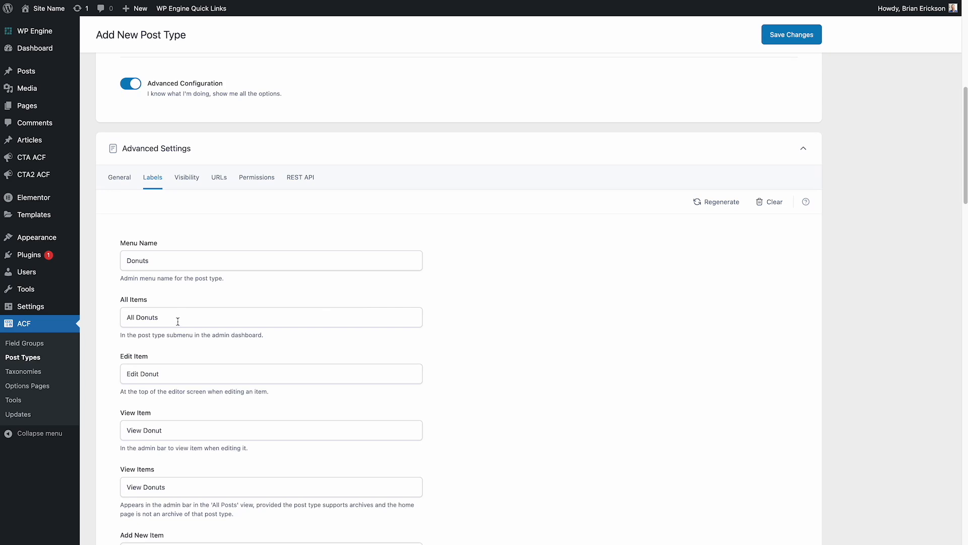
{"action": "left_click", "coordinate": [767, 204]}
{"action": "left_click", "coordinate": [736, 202]}
{"action": "left_click", "coordinate": [121, 179]}
{"action": "scroll", "coordinate": [165, 259], "scroll_direction": "up", "scroll_amount": 7}
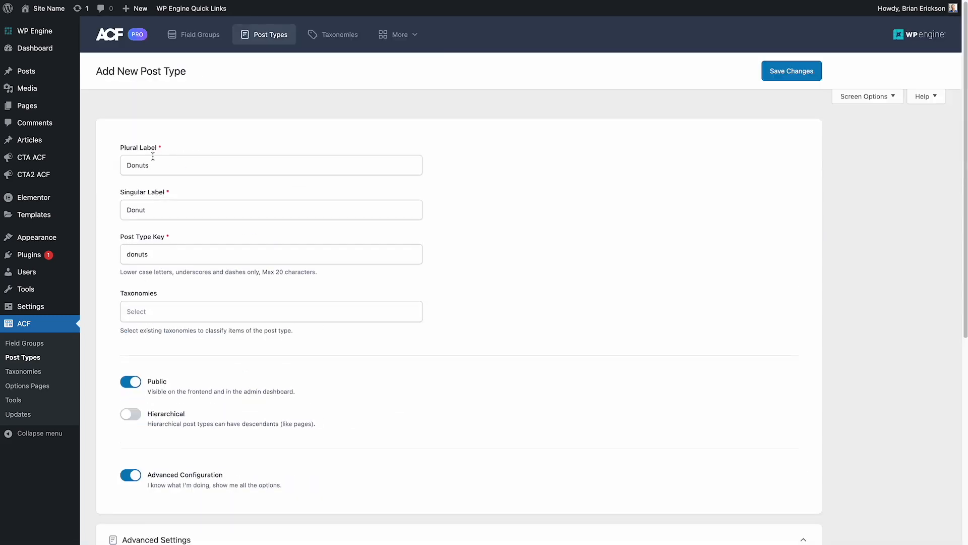
{"action": "scroll", "coordinate": [164, 323], "scroll_direction": "down", "scroll_amount": 4}
{"action": "scroll", "coordinate": [160, 343], "scroll_direction": "down", "scroll_amount": 1}
{"action": "left_click", "coordinate": [156, 353]}
{"action": "scroll", "coordinate": [162, 353], "scroll_direction": "down", "scroll_amount": 5}
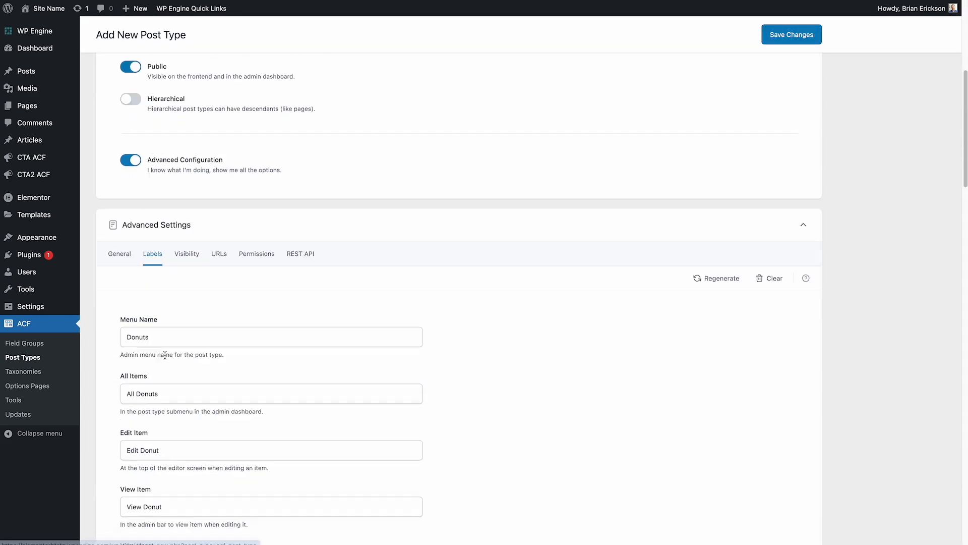
Go to the post type's visibility settings and open the Dashicons reference for the menu icon
{"action": "left_click", "coordinate": [187, 195]}
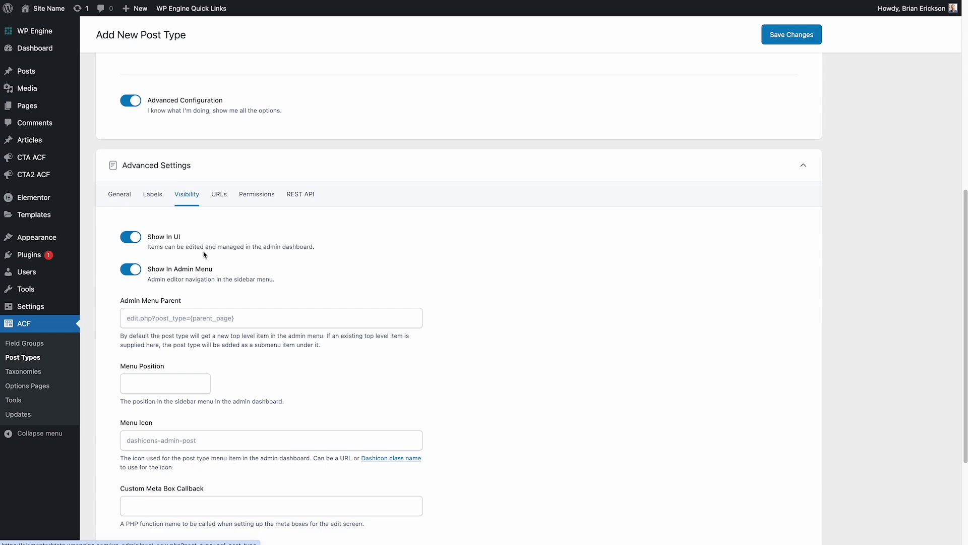
{"action": "scroll", "coordinate": [146, 250], "scroll_direction": "down", "scroll_amount": 3}
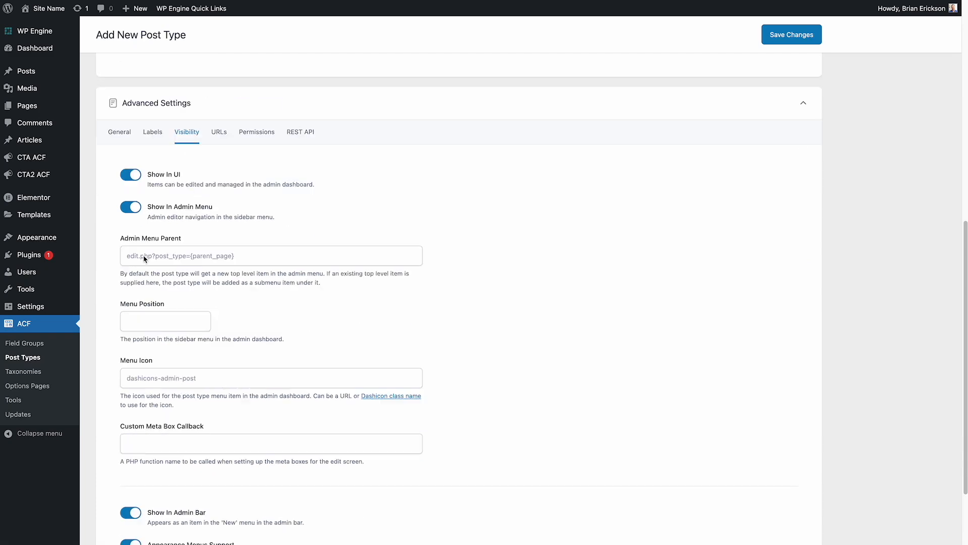
{"action": "left_click", "coordinate": [159, 251]}
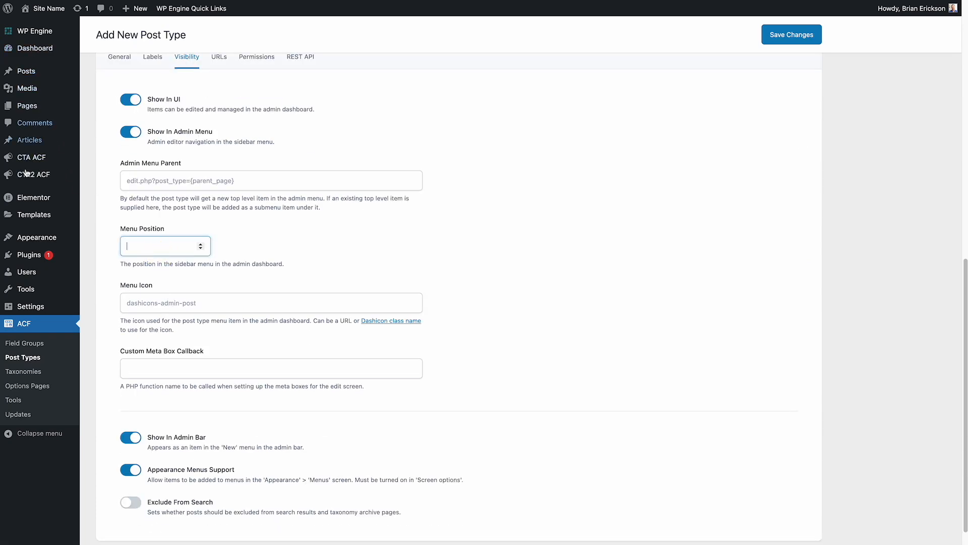
{"action": "left_click", "coordinate": [285, 301]}
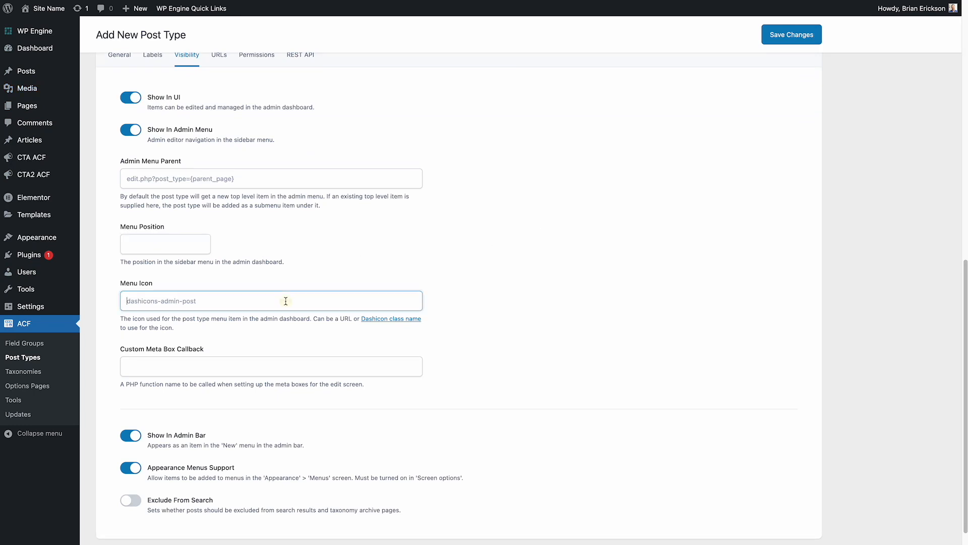
{"action": "left_click", "coordinate": [402, 320]}
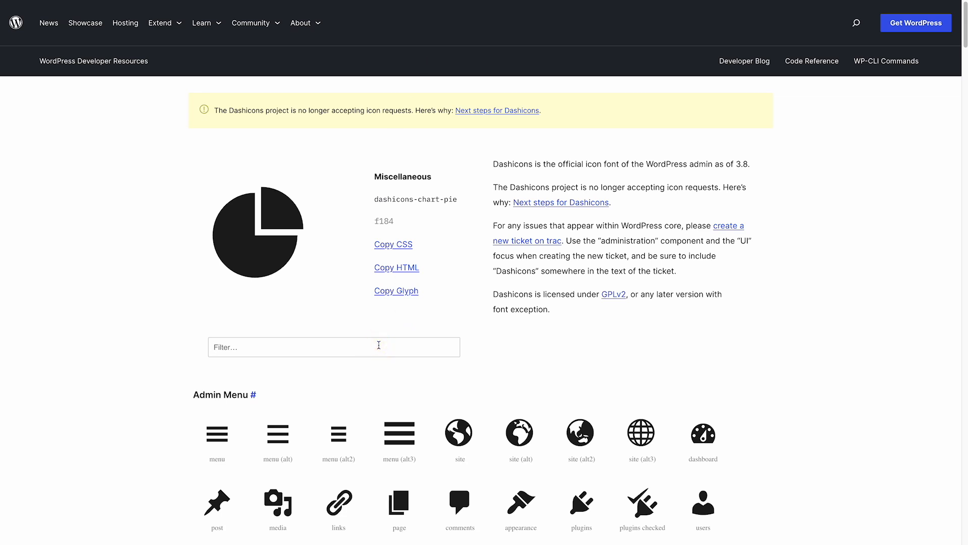
Search the Dashicons for donut and food, select the carrot icon, and copy its class name dashicons-carrot
{"action": "type", "text": "donut"}
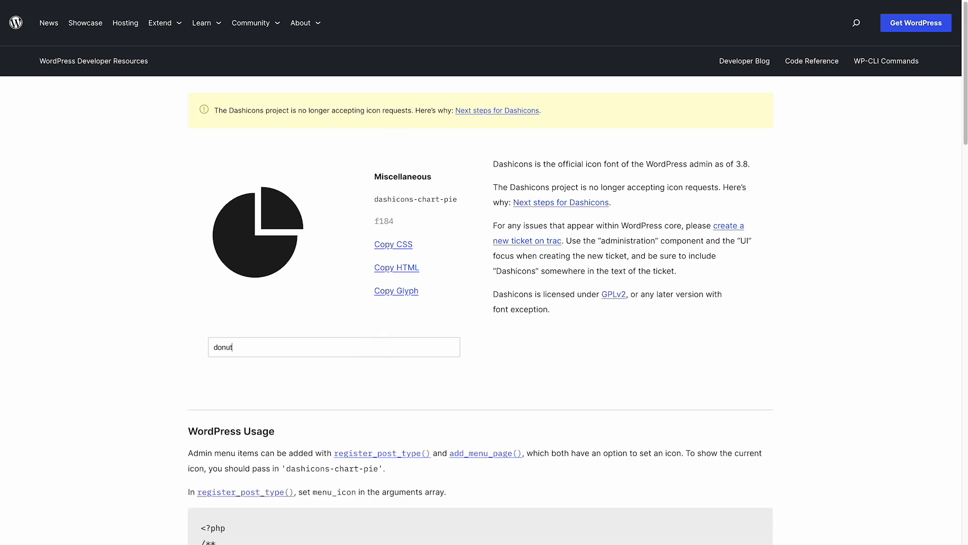
{"action": "key", "text": "ctrl+a"}
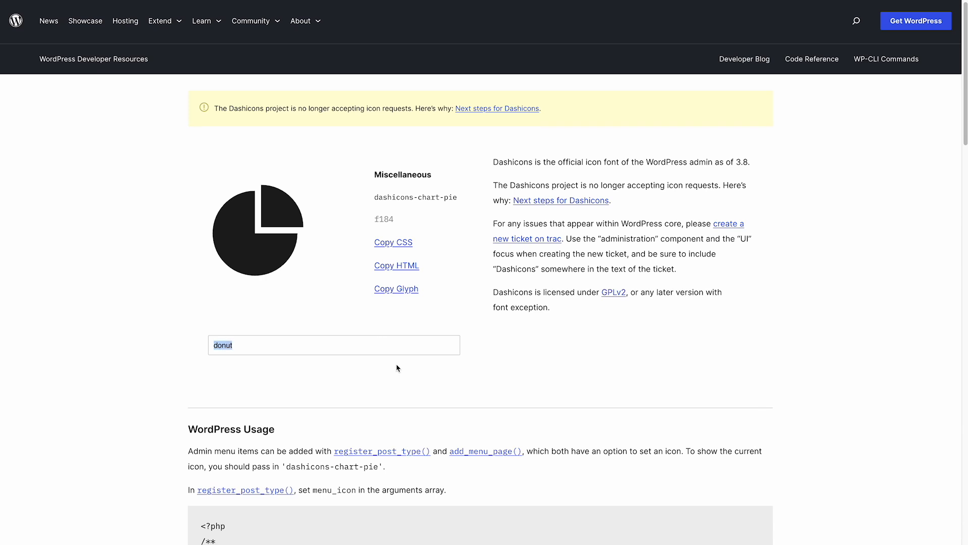
{"action": "type", "text": "food"}
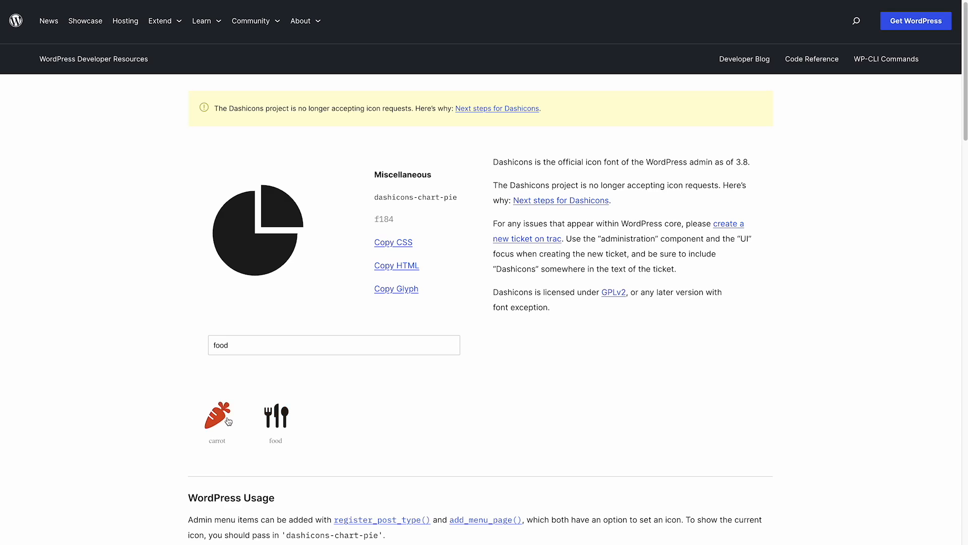
{"action": "scroll", "coordinate": [280, 406], "scroll_direction": "down", "scroll_amount": 2}
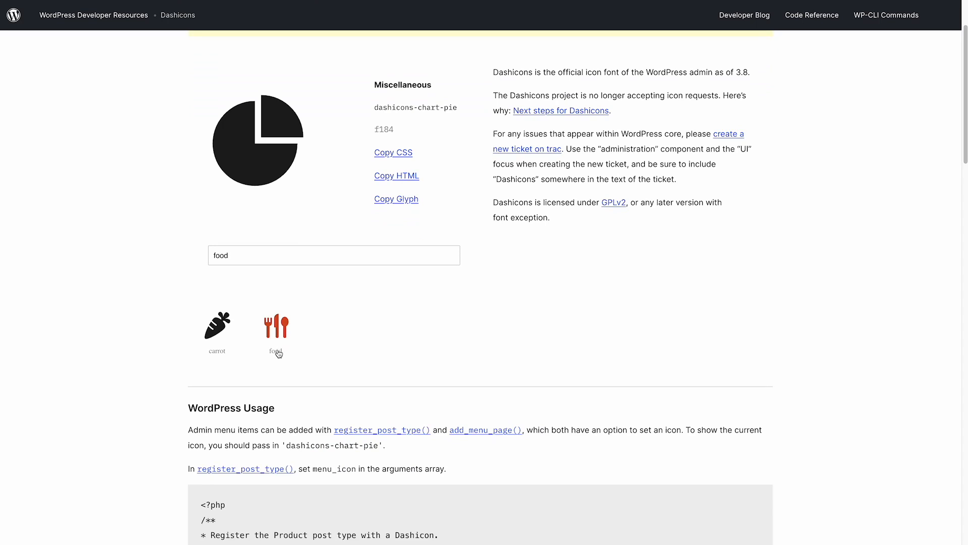
{"action": "left_click", "coordinate": [219, 328]}
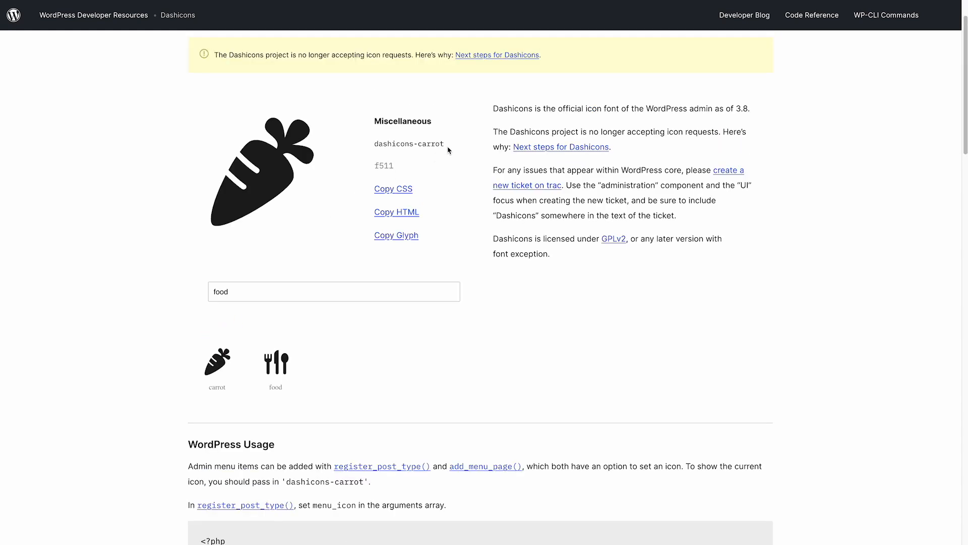
{"action": "mouse_move", "coordinate": [447, 145]}
{"action": "left_mouse_down"}
{"action": "mouse_move", "coordinate": [373, 142]}
{"action": "mouse_move", "coordinate": [444, 143]}
{"action": "left_mouse_up"}
{"action": "key", "text": "super+c"}
{"action": "left_click", "coordinate": [388, 146]}
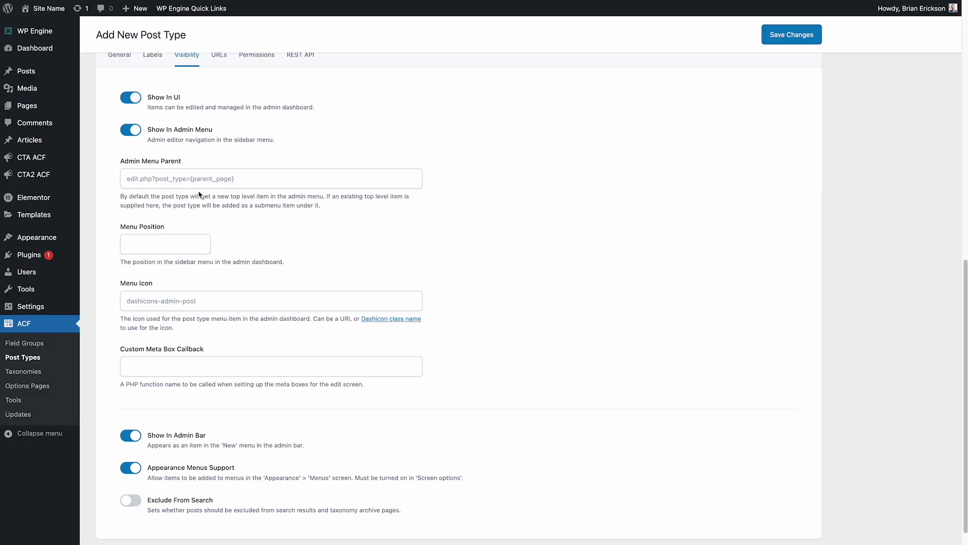
Set the post type's menu icon to dashicons-carrot
{"action": "left_click", "coordinate": [165, 245]}
{"action": "left_click", "coordinate": [174, 302]}
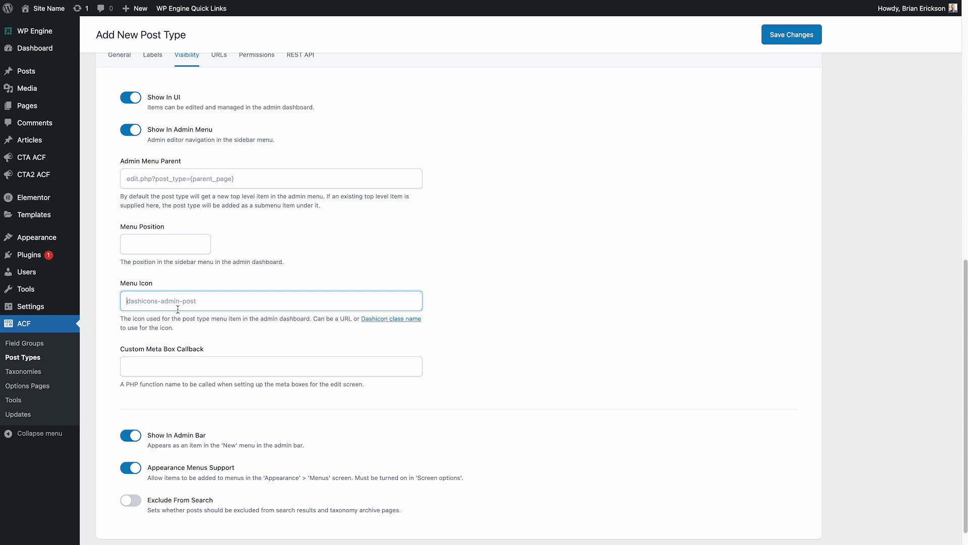
{"action": "key", "text": "super+v"}
{"action": "scroll", "coordinate": [479, 317], "scroll_direction": "down", "scroll_amount": 1}
{"action": "scroll", "coordinate": [408, 376], "scroll_direction": "up", "scroll_amount": 4}
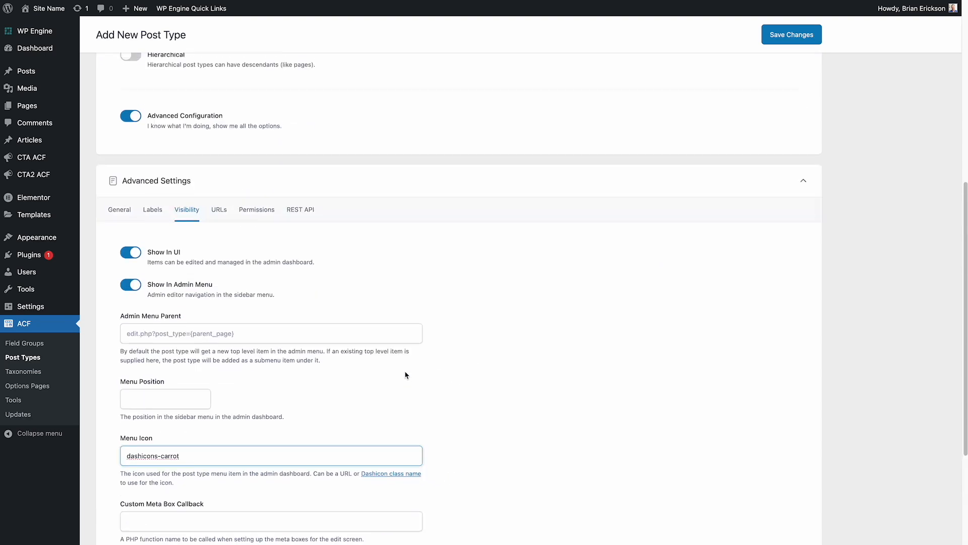
Review the post type's URL settings, including the archive option and the available permalink rewrite choices
{"action": "left_click", "coordinate": [219, 209]}
{"action": "scroll", "coordinate": [518, 293], "scroll_direction": "down", "scroll_amount": 1}
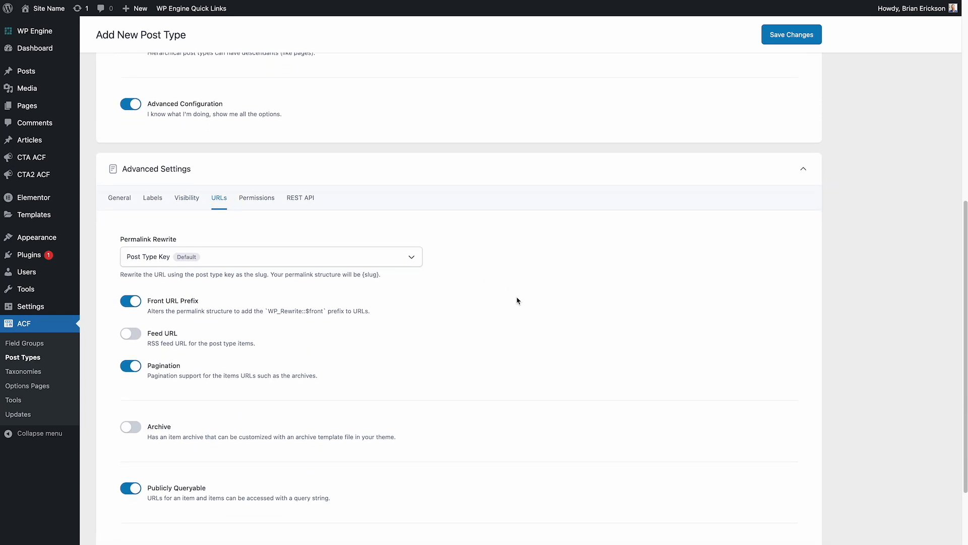
{"action": "scroll", "coordinate": [519, 297], "scroll_direction": "down", "scroll_amount": 1}
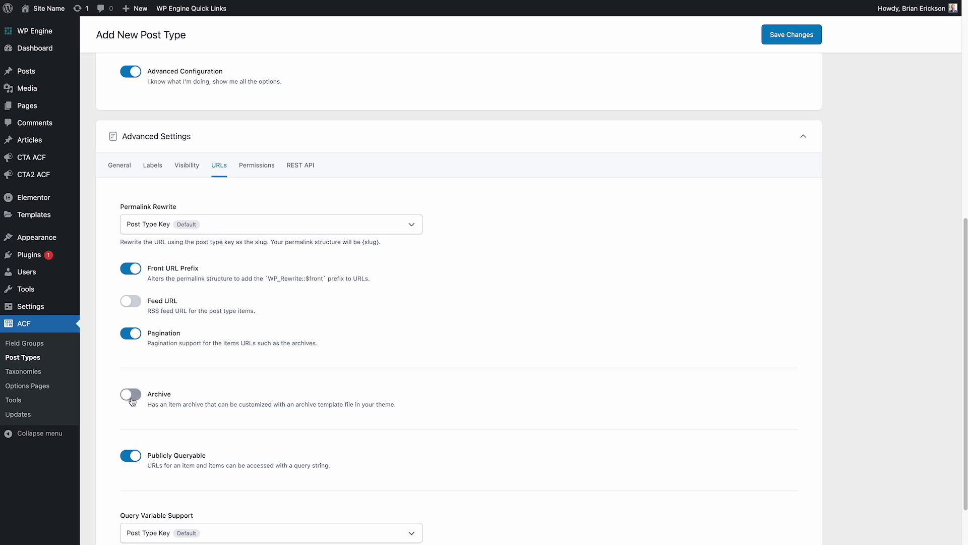
{"action": "mouse_move", "coordinate": [42, 116]}
{"action": "scroll", "coordinate": [257, 378], "scroll_direction": "down", "scroll_amount": 1}
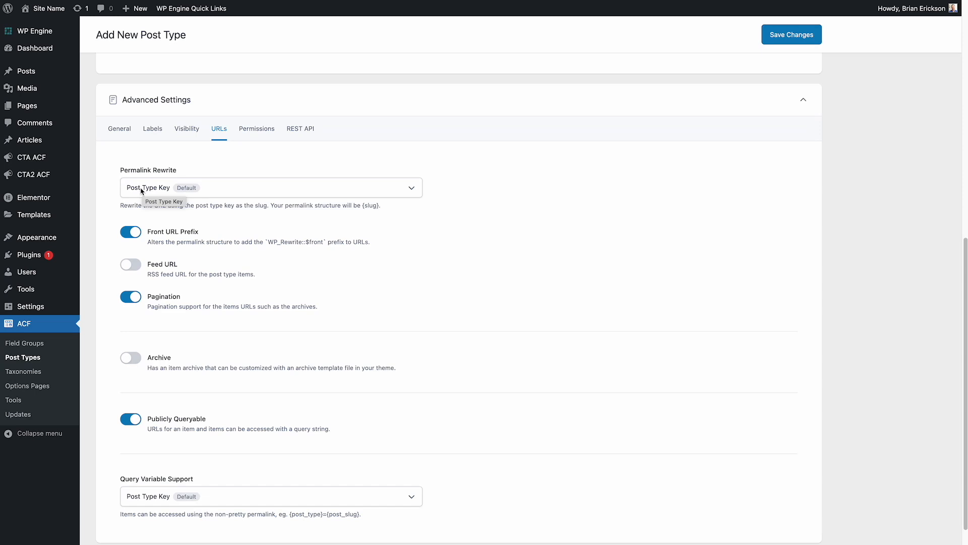
{"action": "left_click", "coordinate": [142, 189]}
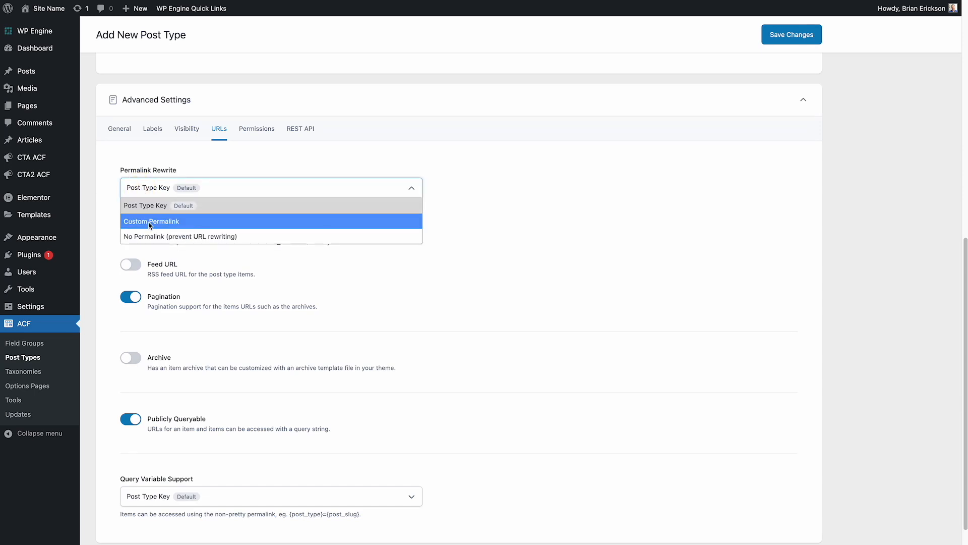
{"action": "left_click", "coordinate": [485, 235]}
{"action": "scroll", "coordinate": [486, 235], "scroll_direction": "down", "scroll_amount": 1}
{"action": "scroll", "coordinate": [486, 235], "scroll_direction": "up", "scroll_amount": 8}
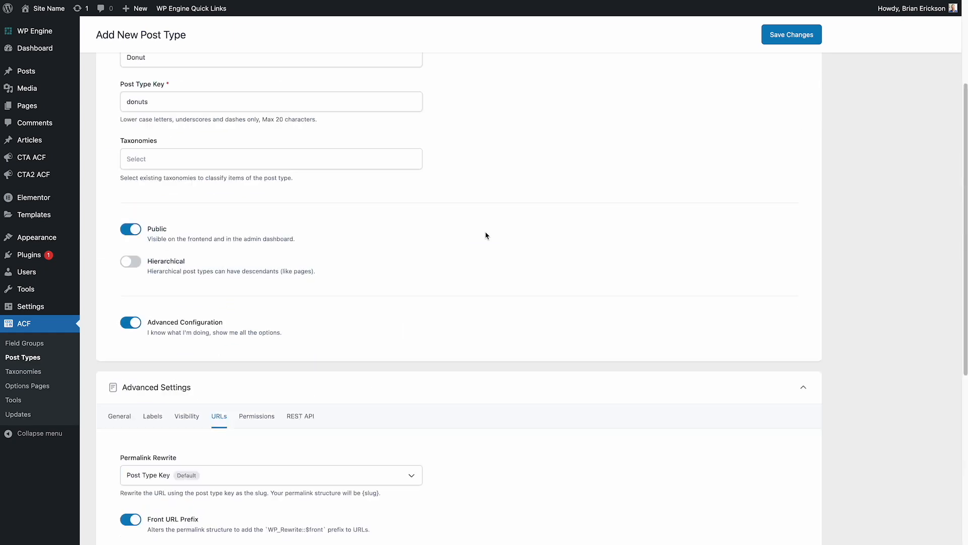
Review the post type's permissions and REST API settings
{"action": "scroll", "coordinate": [416, 257], "scroll_direction": "down", "scroll_amount": 3}
{"action": "left_click", "coordinate": [250, 335]}
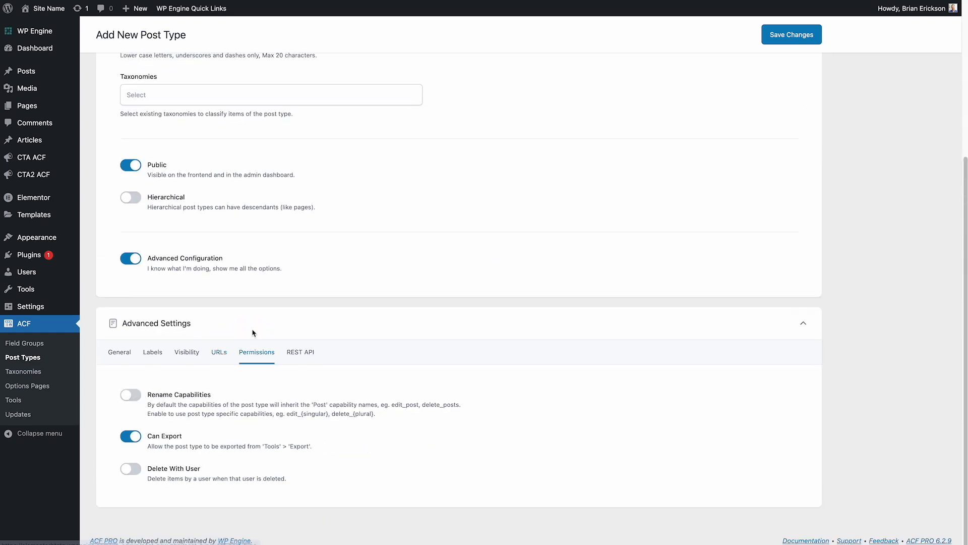
{"action": "left_click", "coordinate": [301, 352]}
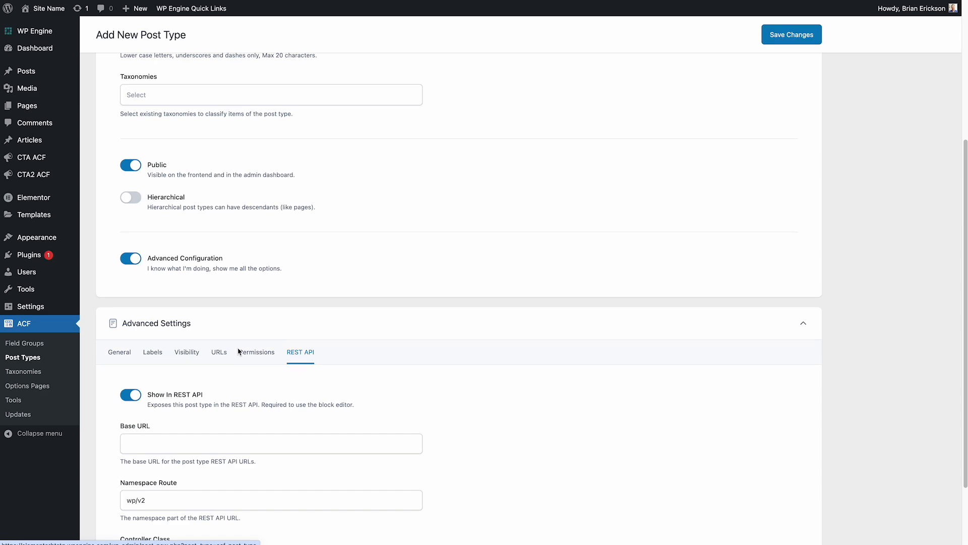
{"action": "scroll", "coordinate": [301, 348], "scroll_direction": "down", "scroll_amount": 1}
{"action": "scroll", "coordinate": [327, 353], "scroll_direction": "up", "scroll_amount": 6}
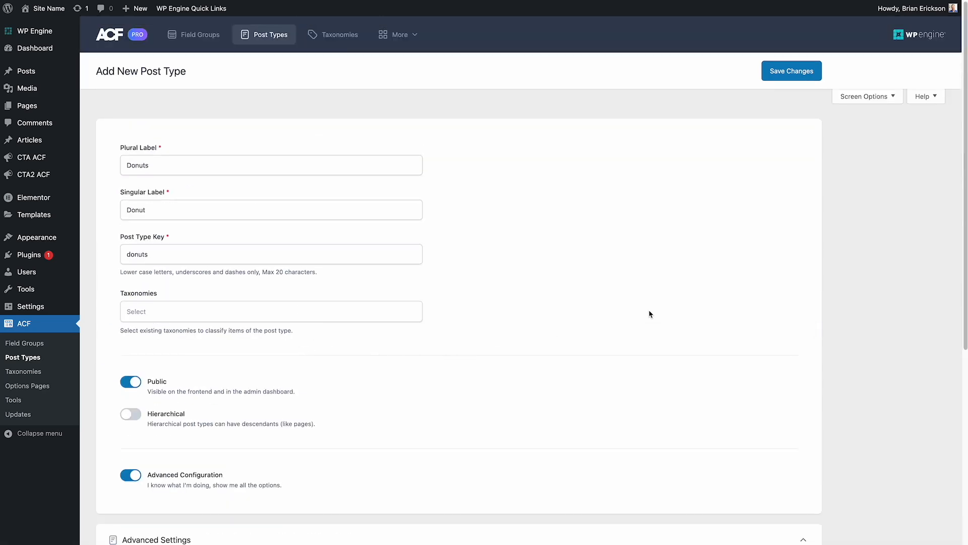
Save the Donuts post type and open its list of entries in the dashboard
{"action": "left_click", "coordinate": [803, 79]}
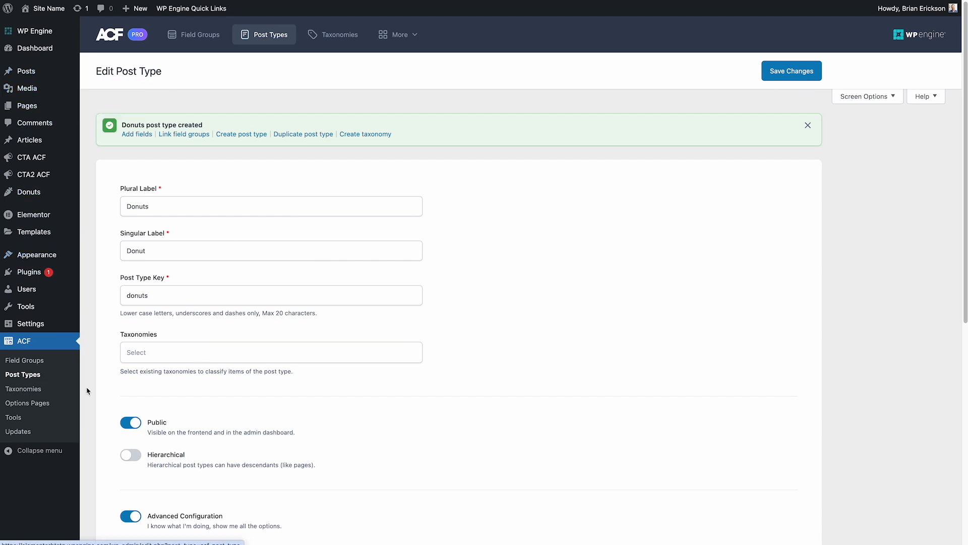
{"action": "mouse_move", "coordinate": [33, 197]}
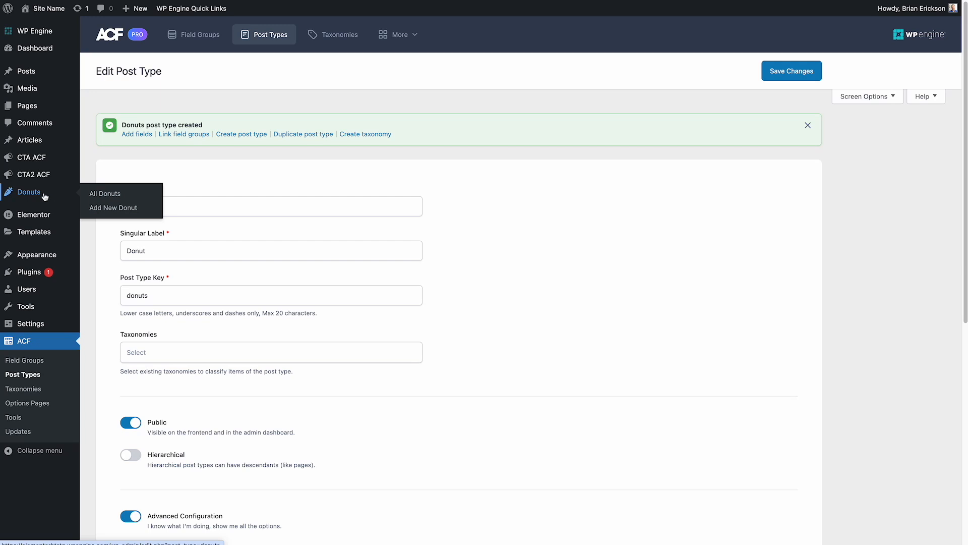
{"action": "left_click", "coordinate": [43, 196]}
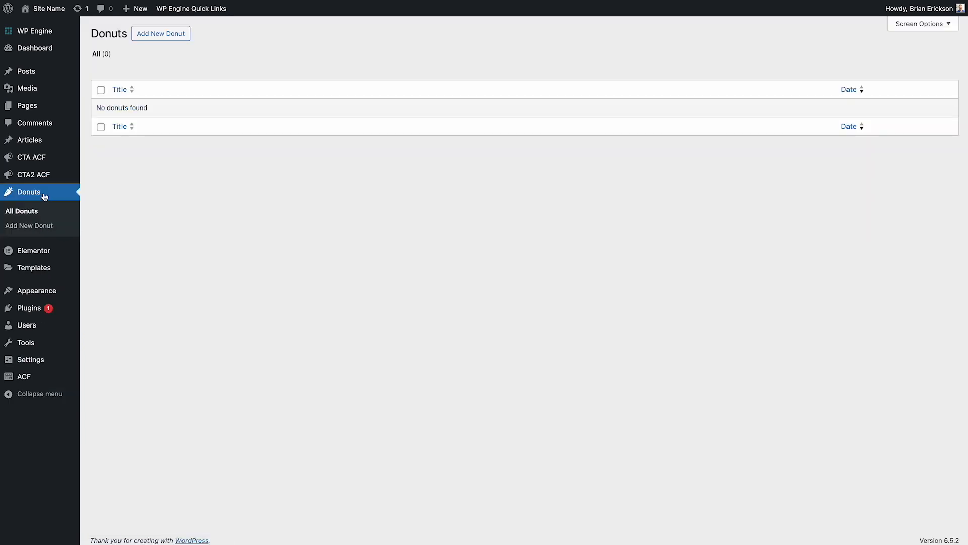
Add a new donut titled Glazed and publish it
{"action": "left_click", "coordinate": [174, 41]}
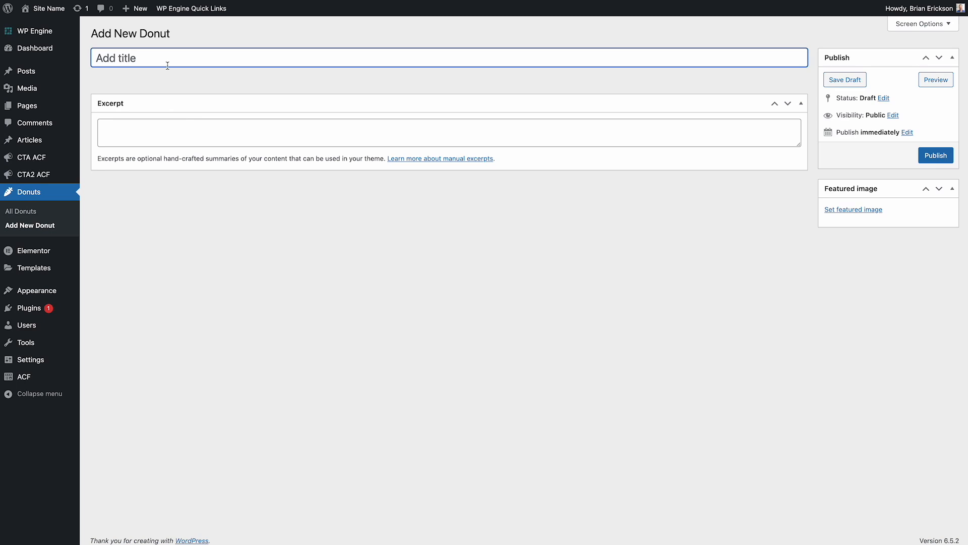
{"action": "type", "text": "Glazed"}
{"action": "left_click", "coordinate": [937, 160]}
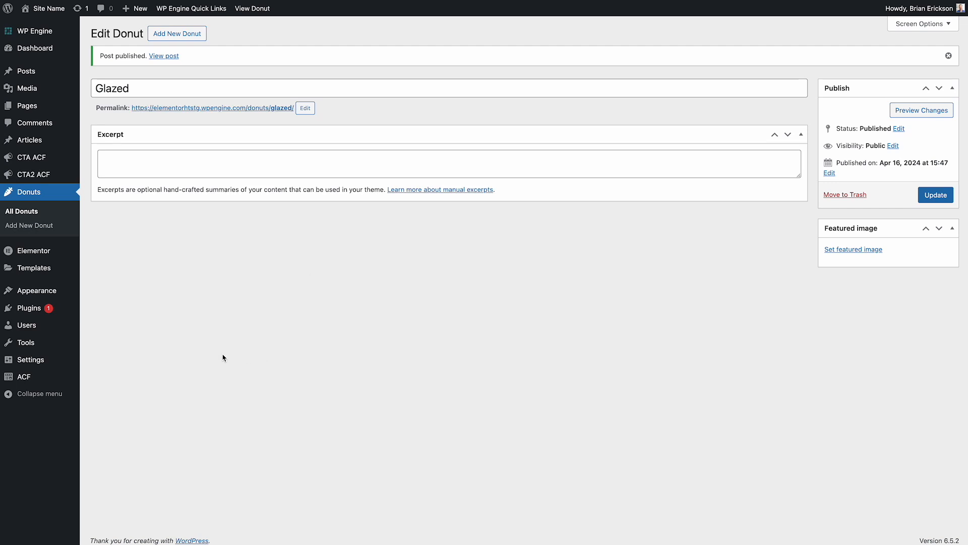
Create a new ACF field group titled Donut Fields
{"action": "mouse_move", "coordinate": [36, 384]}
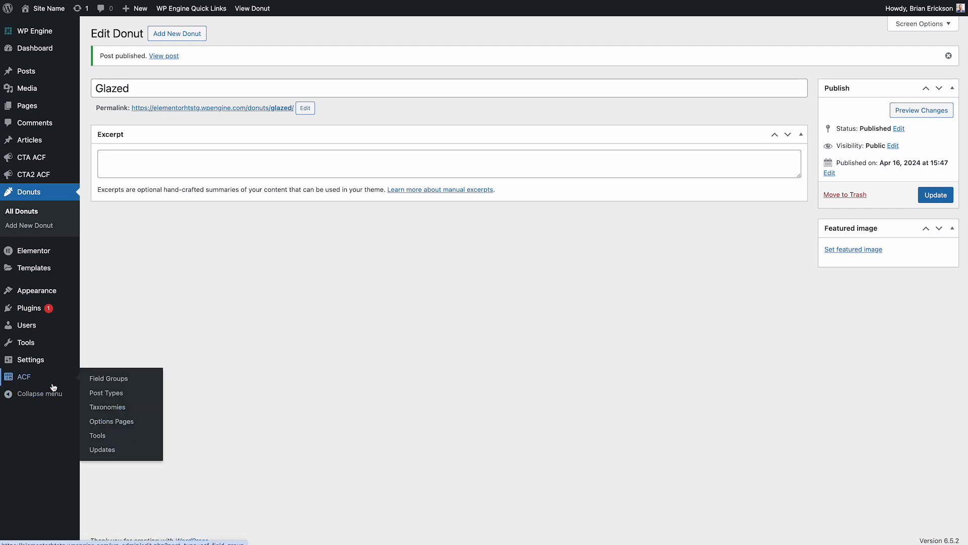
{"action": "left_click", "coordinate": [120, 384]}
{"action": "left_click", "coordinate": [176, 75]}
{"action": "left_click", "coordinate": [239, 71]}
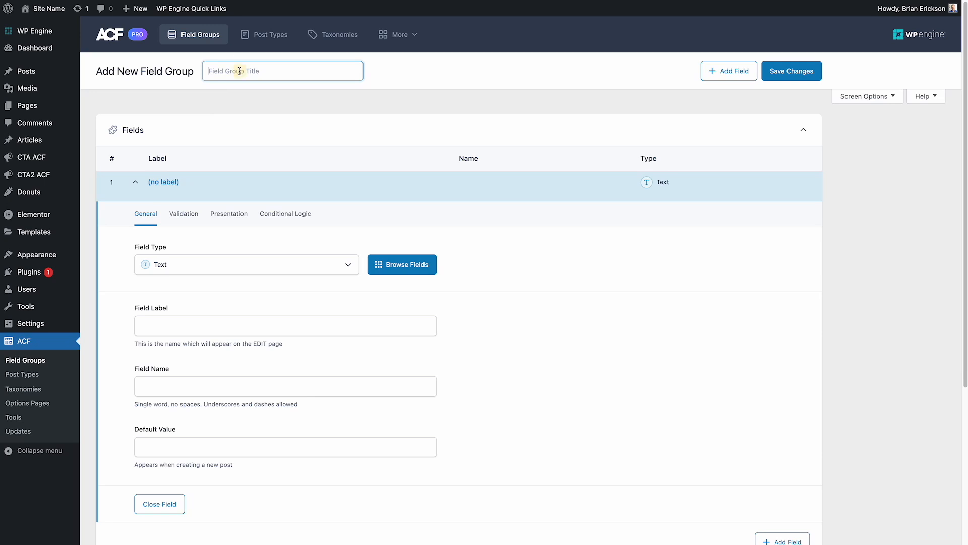
{"action": "type", "text": "Donut Fields"}
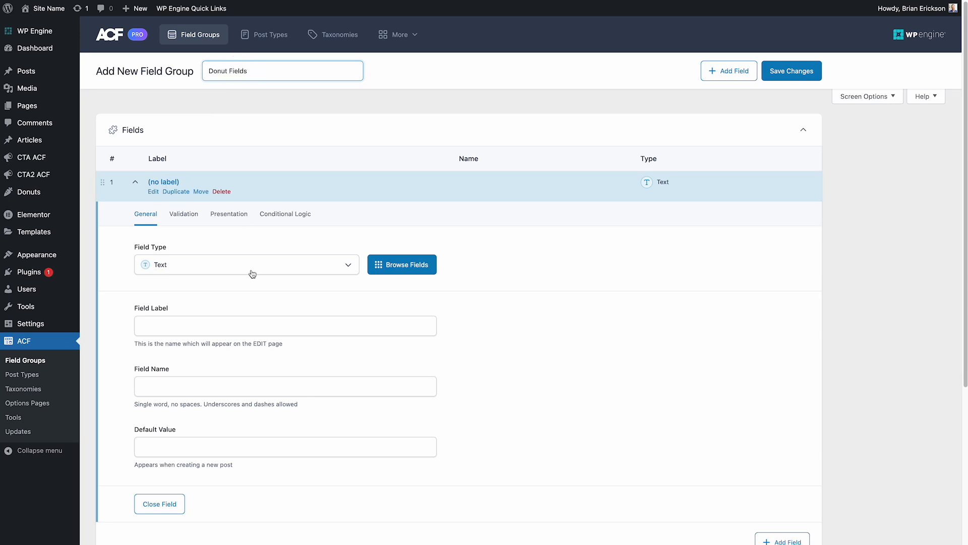
Examine the field types available for the group's first field, from basic and content to relational, advanced and layout types
{"action": "scroll", "coordinate": [257, 267], "scroll_direction": "down", "scroll_amount": 3}
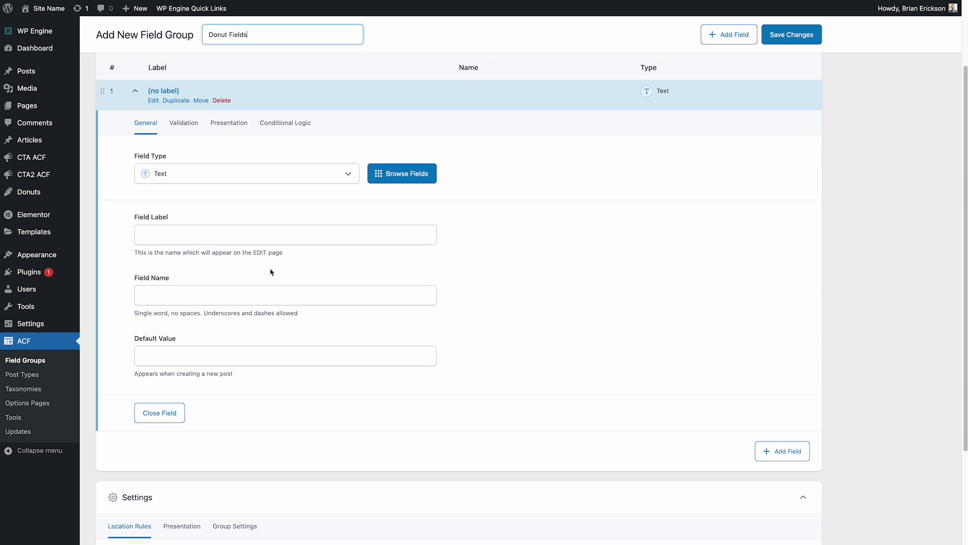
{"action": "left_click", "coordinate": [251, 176]}
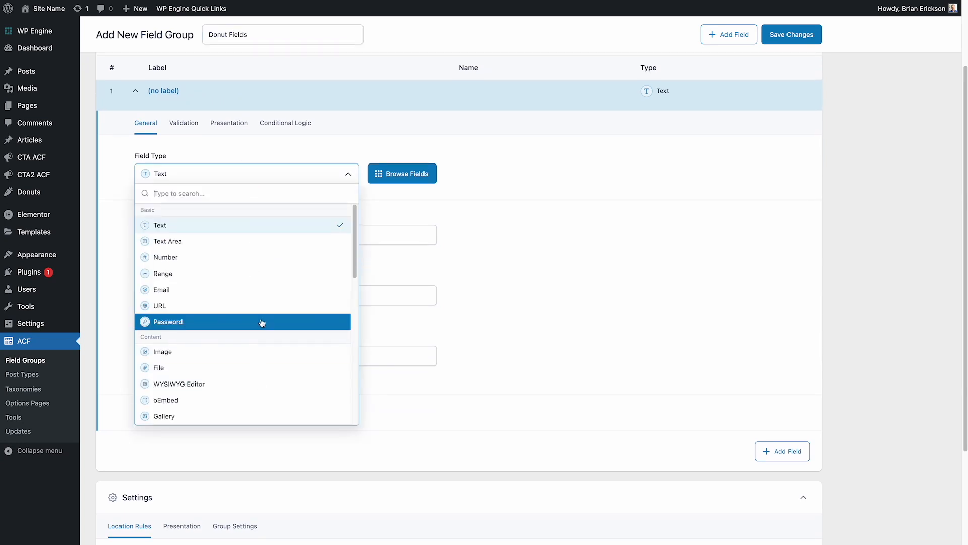
{"action": "scroll", "coordinate": [259, 320], "scroll_direction": "down", "scroll_amount": 8}
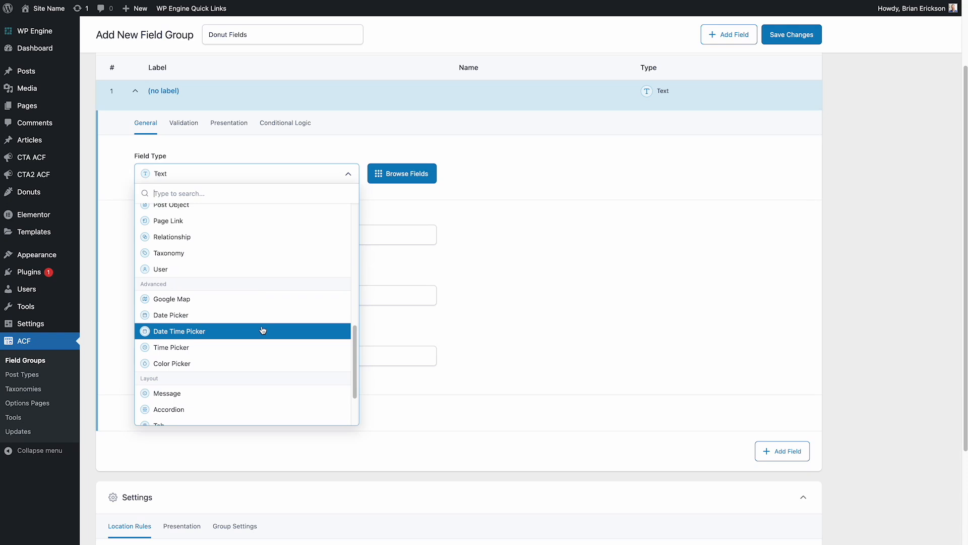
{"action": "scroll", "coordinate": [260, 333], "scroll_direction": "down", "scroll_amount": 1}
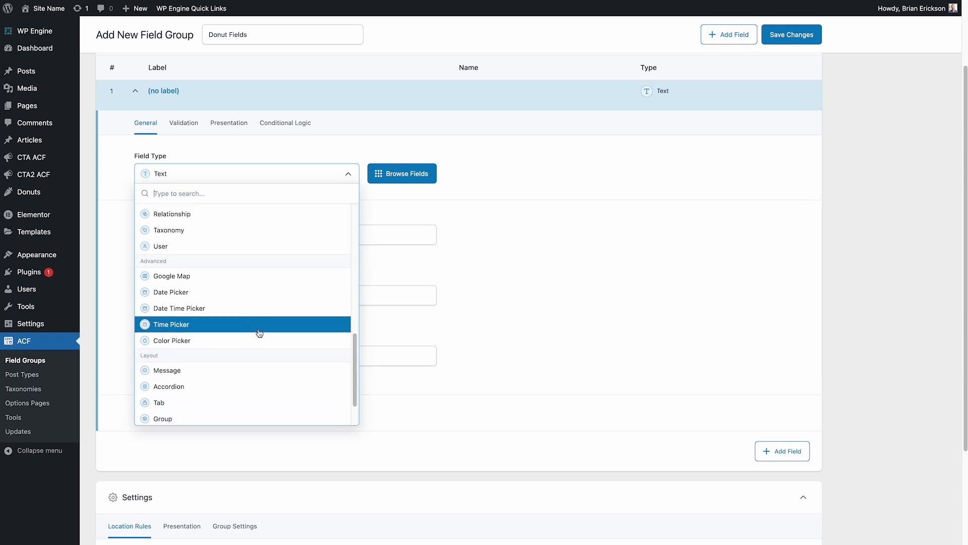
{"action": "scroll", "coordinate": [260, 332], "scroll_direction": "up", "scroll_amount": 10}
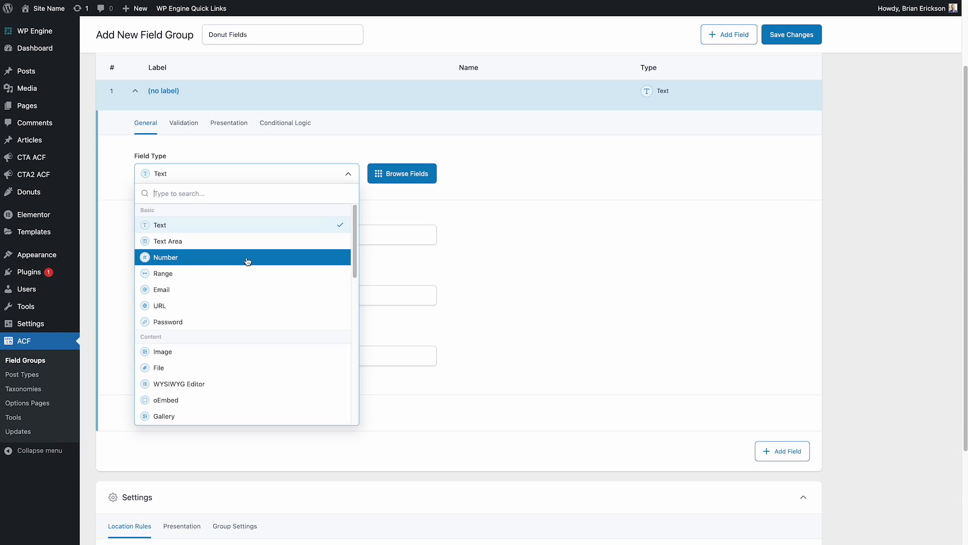
{"action": "scroll", "coordinate": [248, 262], "scroll_direction": "down", "scroll_amount": 1}
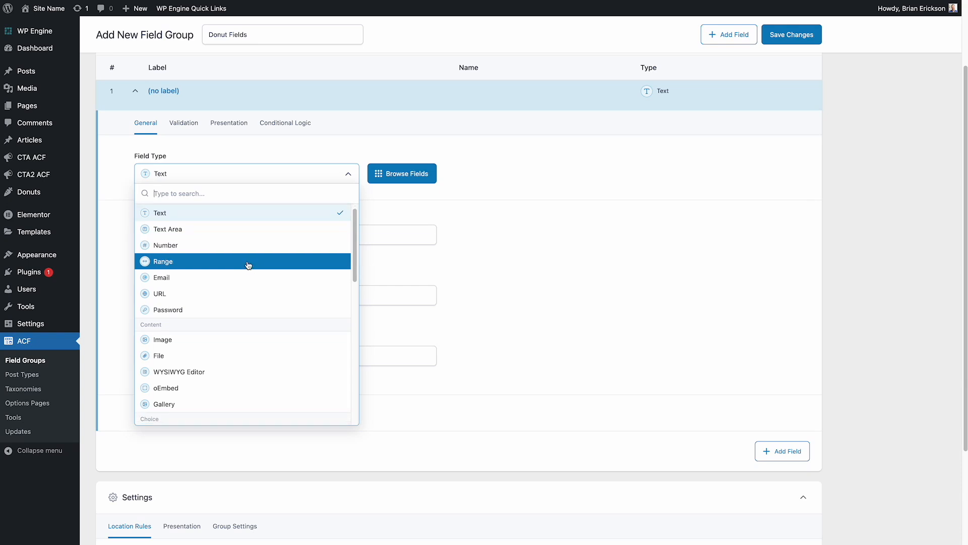
{"action": "scroll", "coordinate": [248, 265], "scroll_direction": "down", "scroll_amount": 4}
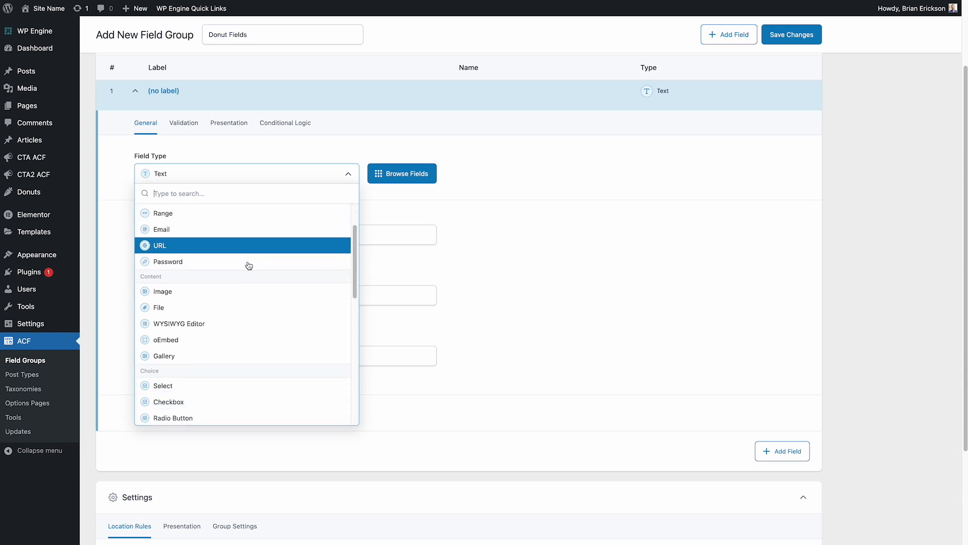
{"action": "scroll", "coordinate": [248, 266], "scroll_direction": "down", "scroll_amount": 13}
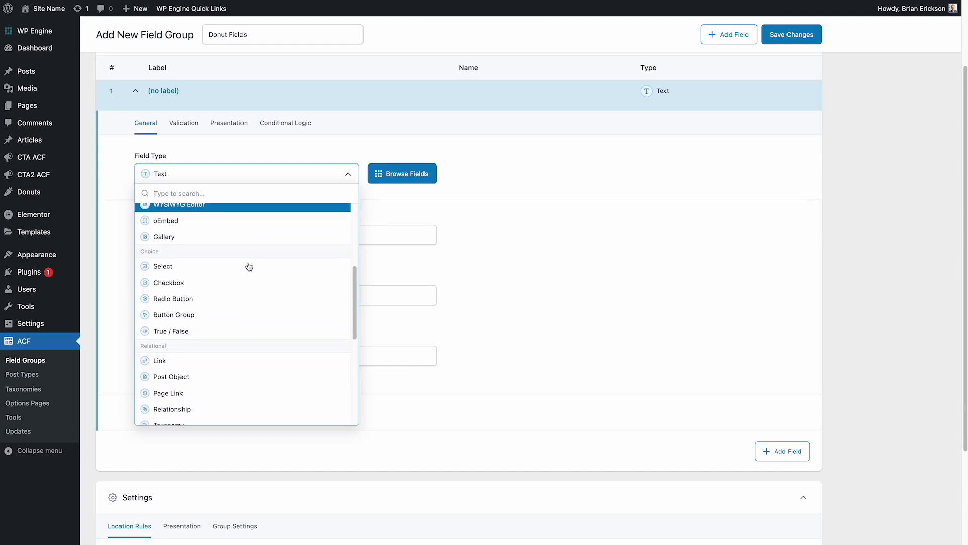
{"action": "scroll", "coordinate": [248, 268], "scroll_direction": "down", "scroll_amount": 8}
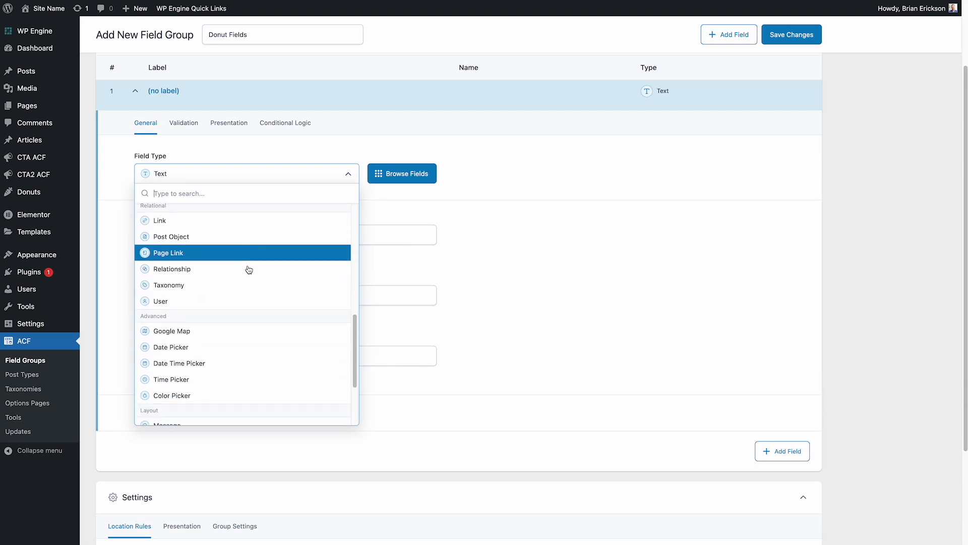
Make the first field a WYSIWYG Editor labelled Nutritional Information, with the field name nutritional_information
{"action": "scroll", "coordinate": [249, 269], "scroll_direction": "up", "scroll_amount": 20}
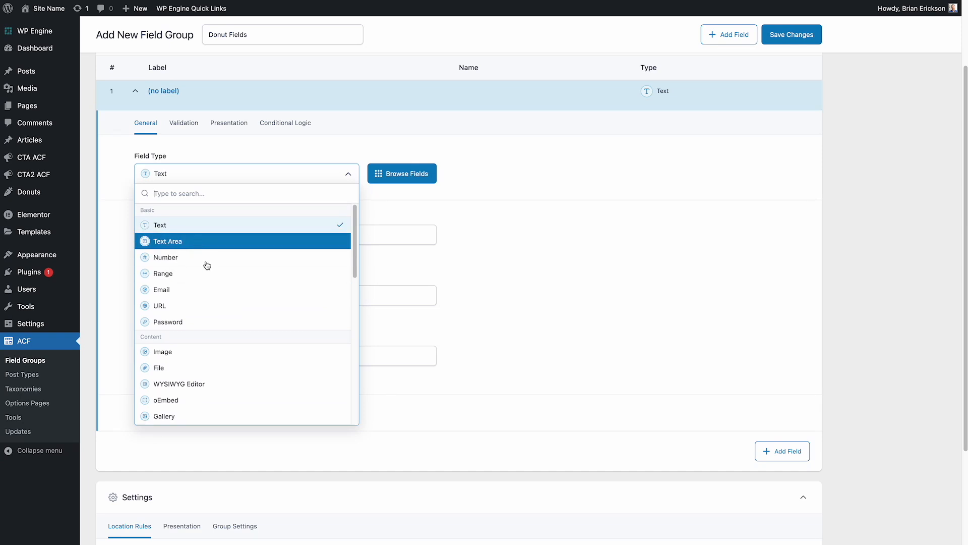
{"action": "left_click", "coordinate": [181, 384]}
{"action": "left_click", "coordinate": [169, 236]}
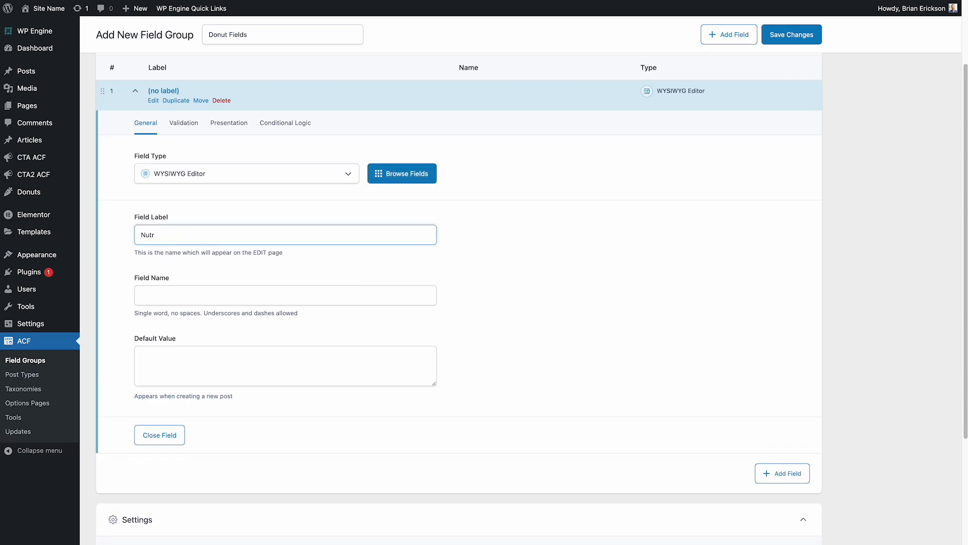
{"action": "type", "text": "Nutritional Information"}
{"action": "key", "text": "Tab"}
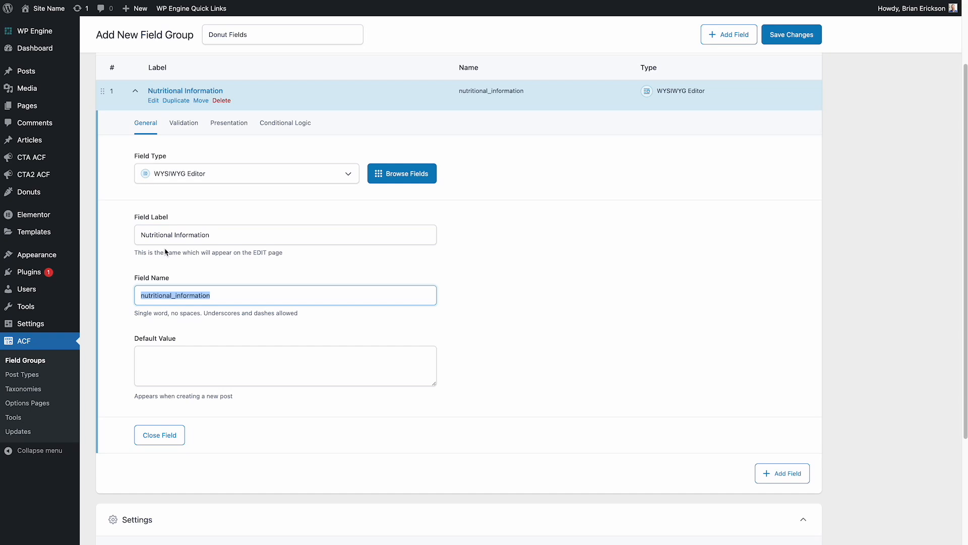
Check the field's validation options and set its author instructions to "A bullet list of nutrition info."
{"action": "left_click", "coordinate": [183, 130]}
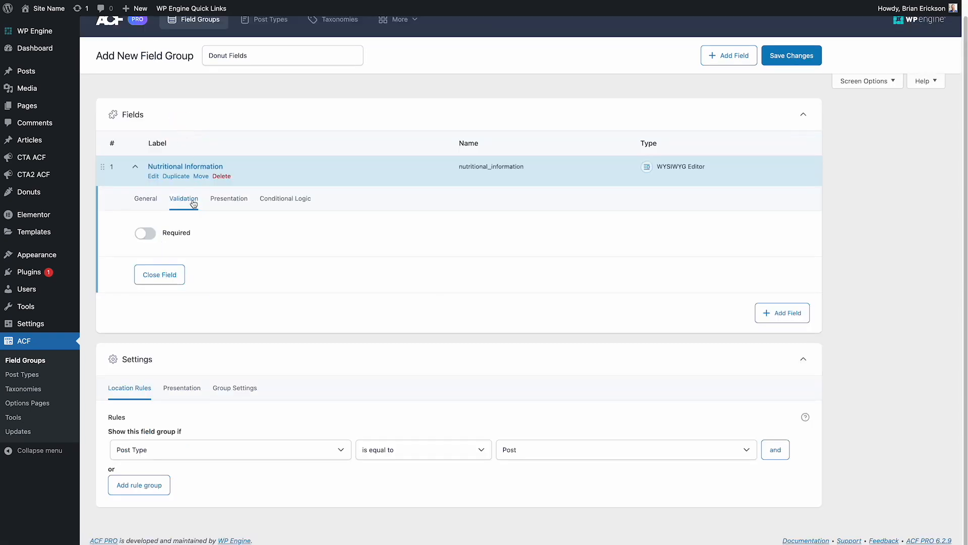
{"action": "left_click", "coordinate": [227, 200]}
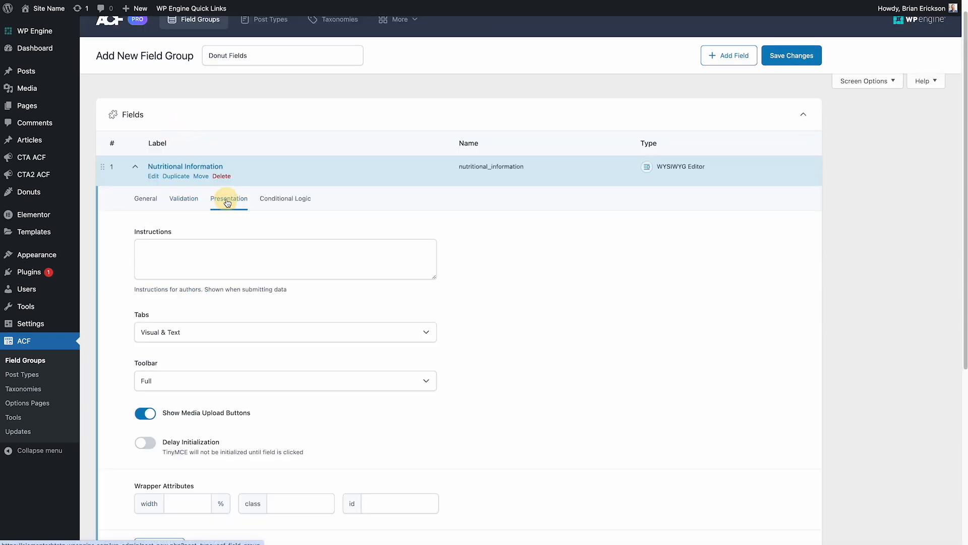
{"action": "left_click", "coordinate": [215, 252]}
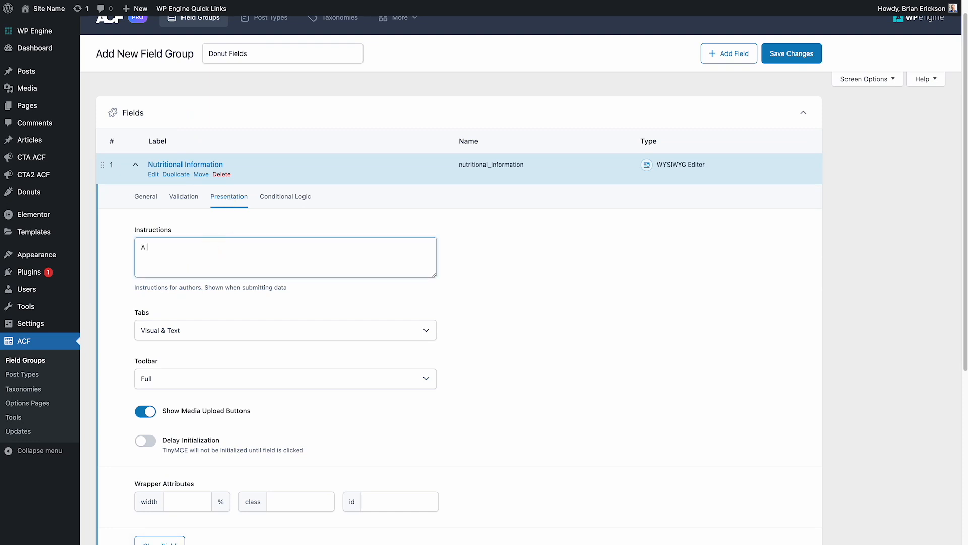
{"action": "type", "text": "A bullet list of nutrition info."}
Review the editor tabs and toolbar choices and the other presentation settings of the Nutritional Information field
{"action": "scroll", "coordinate": [231, 303], "scroll_direction": "down", "scroll_amount": 1}
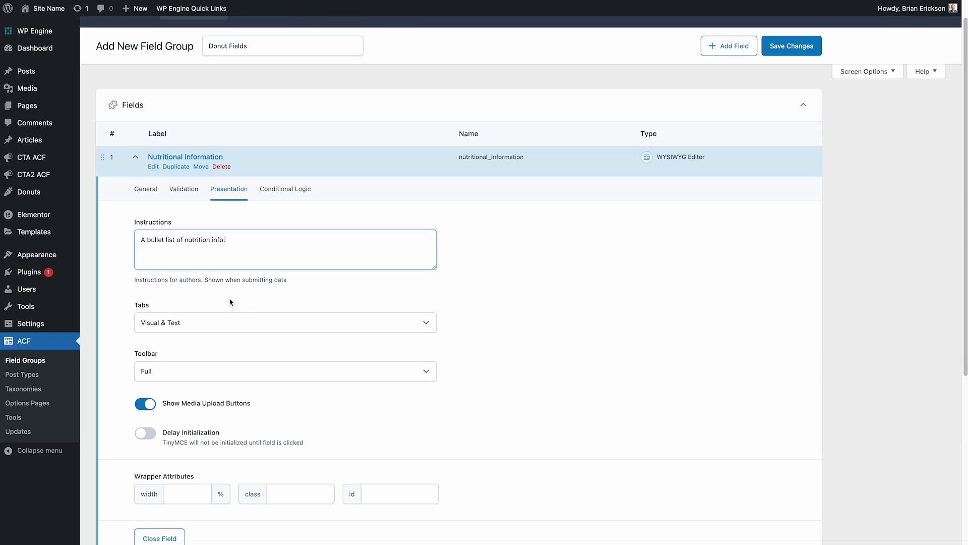
{"action": "left_click", "coordinate": [174, 323]}
{"action": "left_click", "coordinate": [478, 327]}
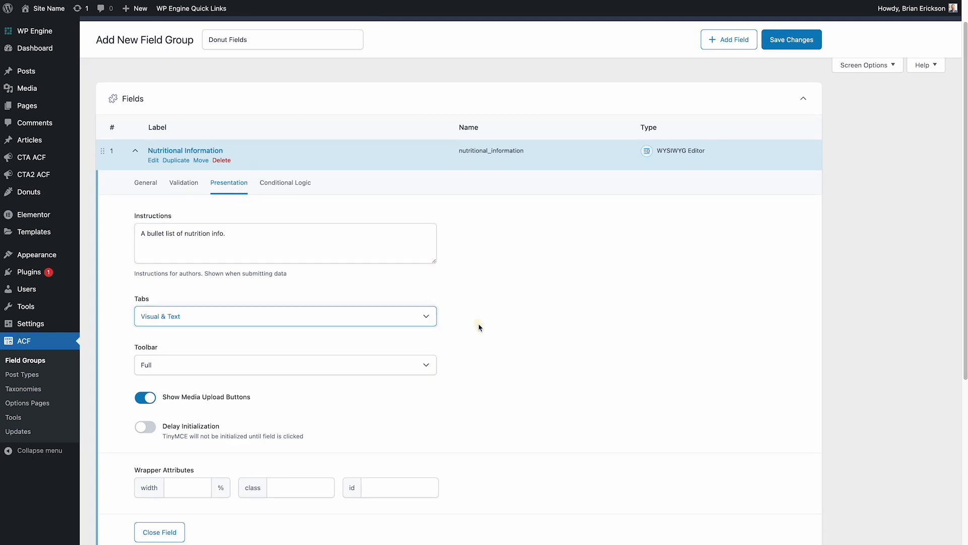
{"action": "left_click", "coordinate": [335, 372]}
{"action": "left_click", "coordinate": [533, 361]}
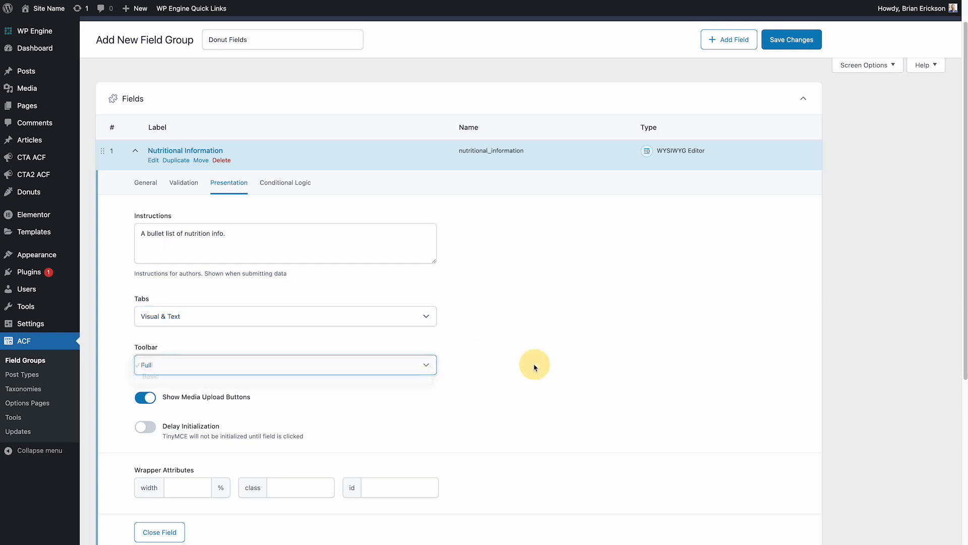
{"action": "scroll", "coordinate": [523, 359], "scroll_direction": "down", "scroll_amount": 1}
{"action": "scroll", "coordinate": [522, 360], "scroll_direction": "up", "scroll_amount": 2}
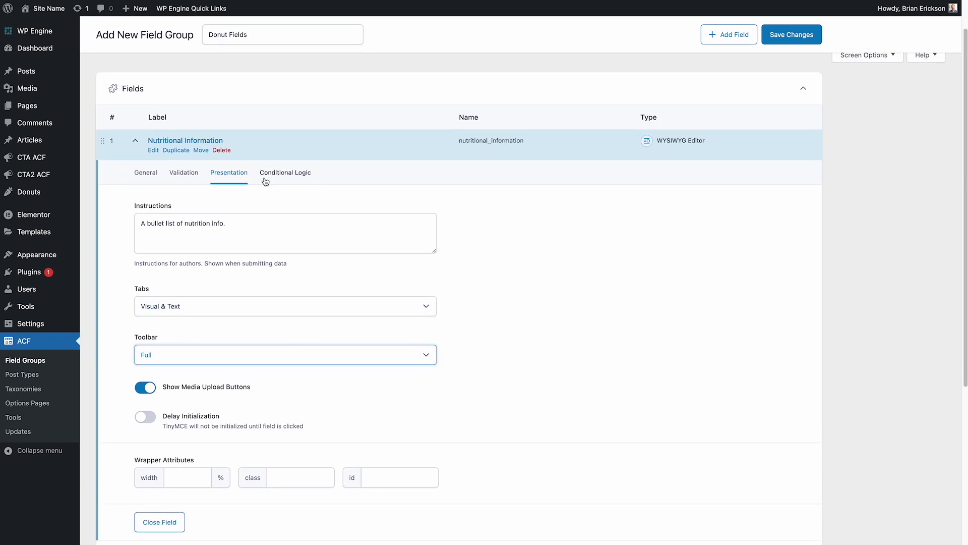
Collapse the Nutritional Information field and add a second field of type Image
{"action": "left_click", "coordinate": [136, 181]}
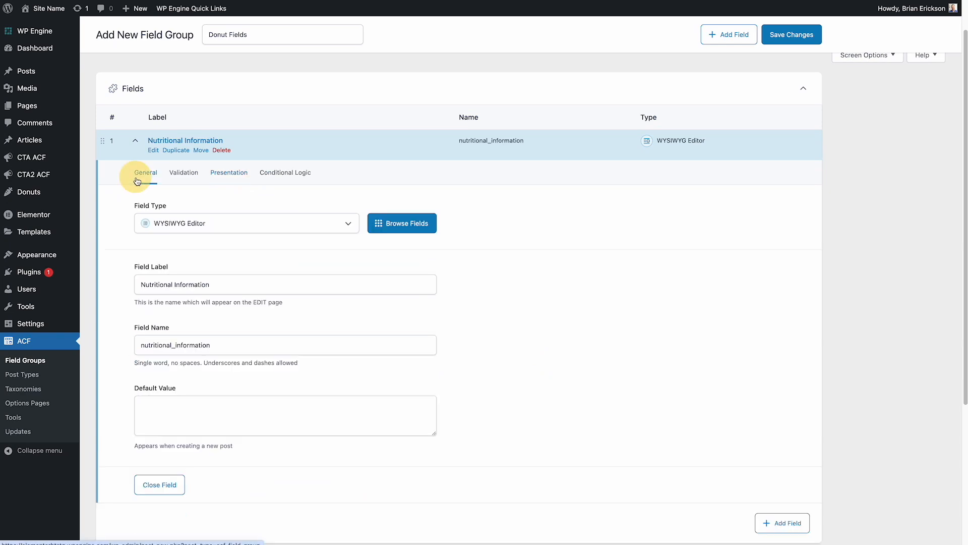
{"action": "left_click", "coordinate": [138, 140]}
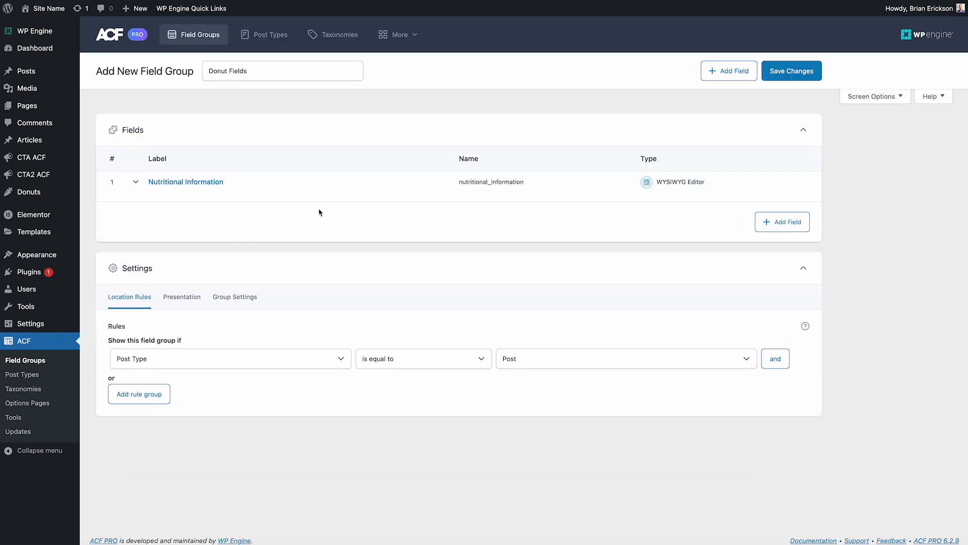
{"action": "left_click", "coordinate": [771, 230]}
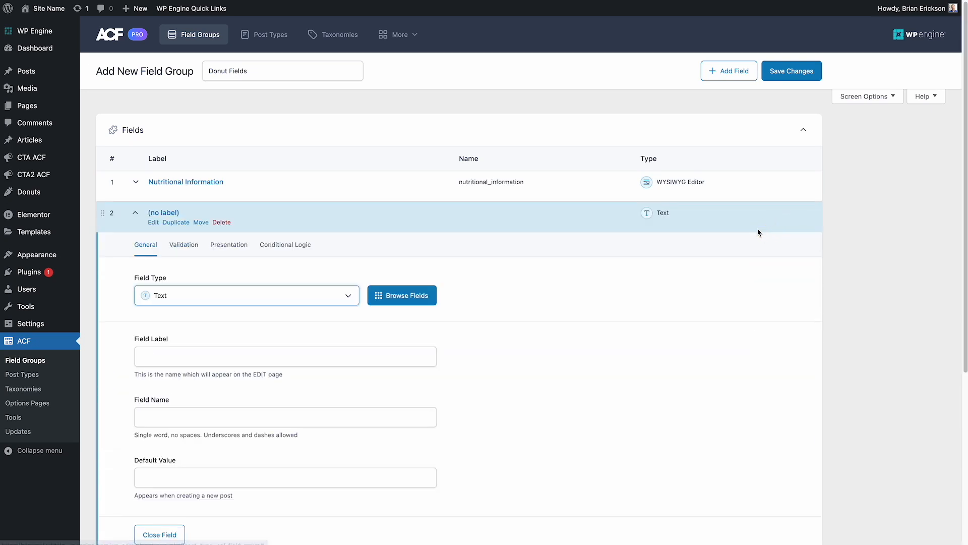
{"action": "left_click", "coordinate": [338, 292]}
{"action": "scroll", "coordinate": [261, 375], "scroll_direction": "down", "scroll_amount": 1}
{"action": "scroll", "coordinate": [262, 375], "scroll_direction": "down", "scroll_amount": 3}
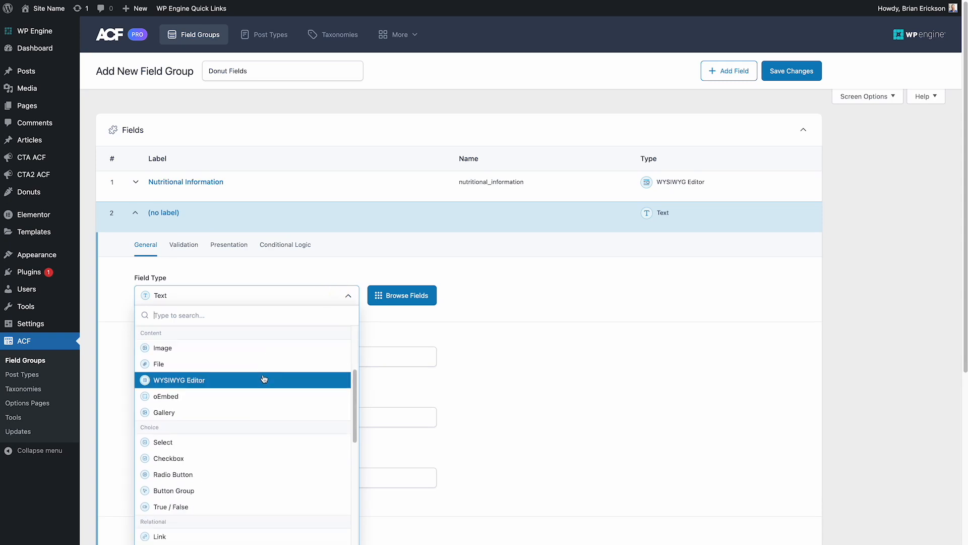
{"action": "left_click", "coordinate": [256, 349]}
Label the image field Close Up Donut Image, with the field name close_up_donut_image, and set its return format to Image URL
{"action": "left_click", "coordinate": [273, 359]}
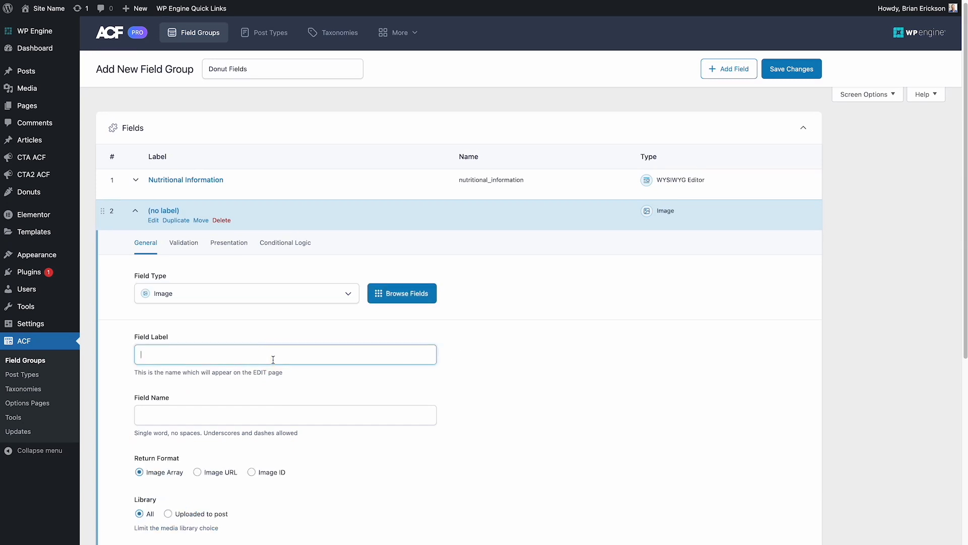
{"action": "type", "text": "Fro"}
{"action": "key", "text": "super+a"}
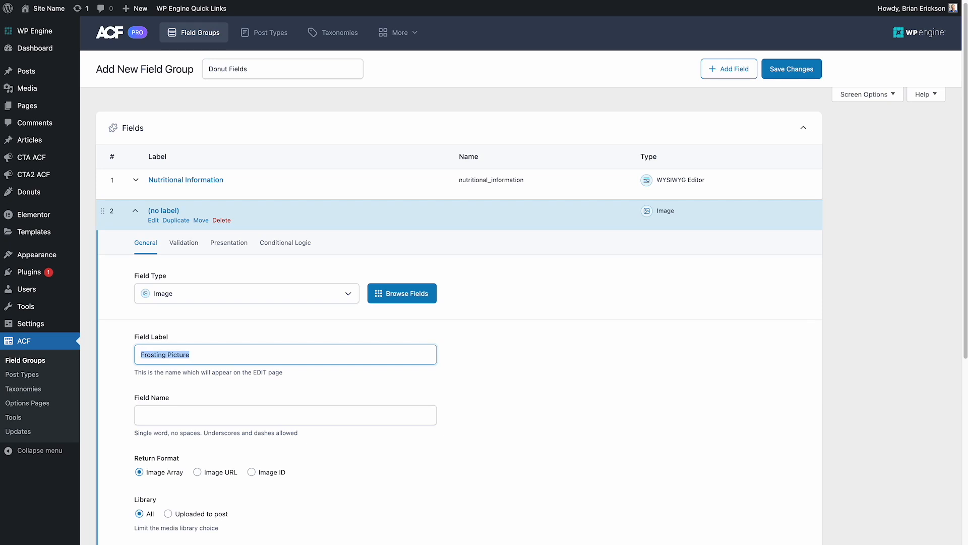
{"action": "type", "text": "Close Up Donut Image"}
{"action": "key", "text": "Tab"}
{"action": "scroll", "coordinate": [193, 404], "scroll_direction": "down", "scroll_amount": 3}
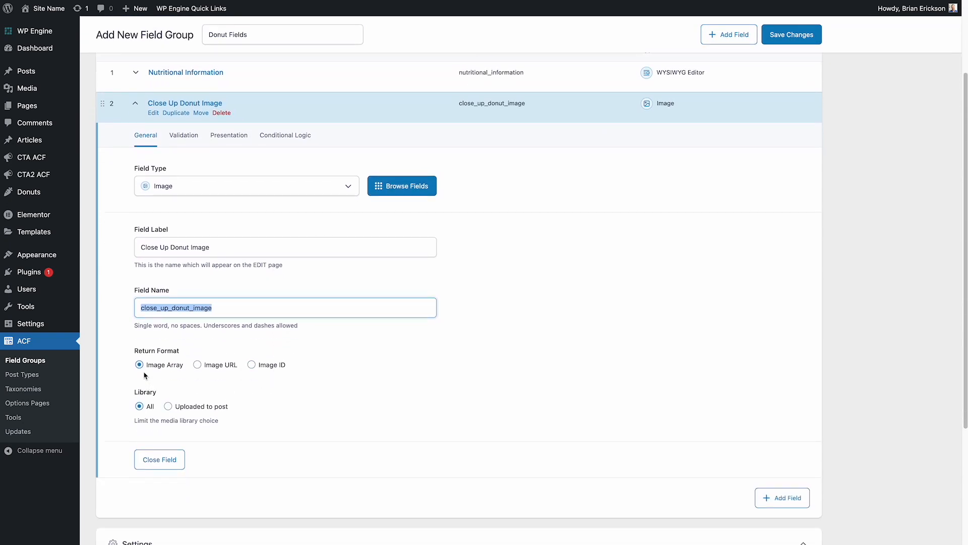
{"action": "left_click", "coordinate": [198, 366]}
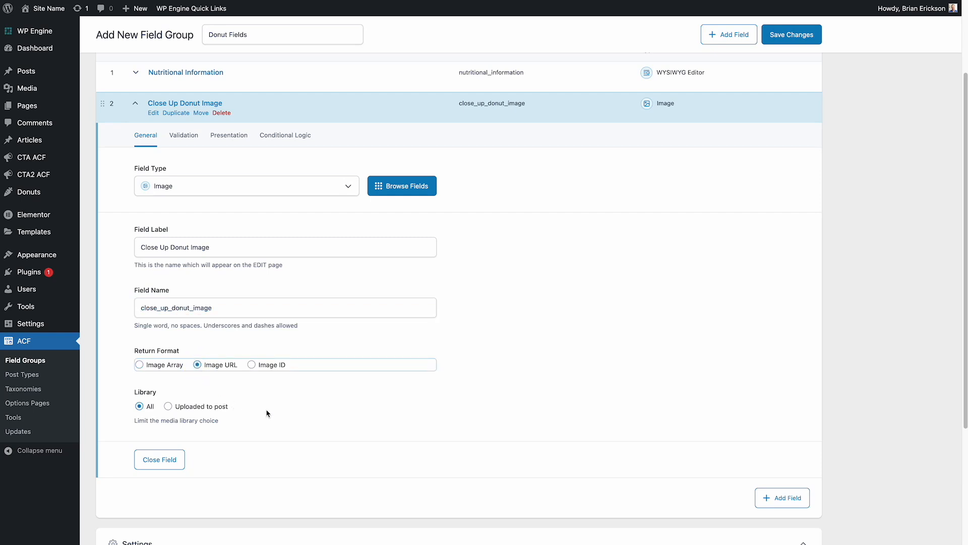
Look over the image field's validation limits, try png as an allowed file type, and clear the entry again
{"action": "left_click", "coordinate": [177, 141]}
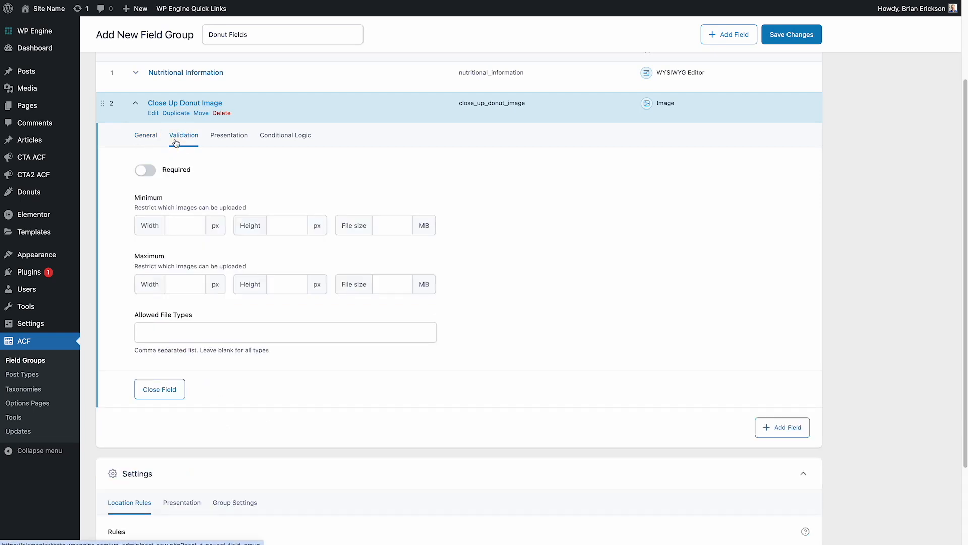
{"action": "left_click", "coordinate": [175, 226]}
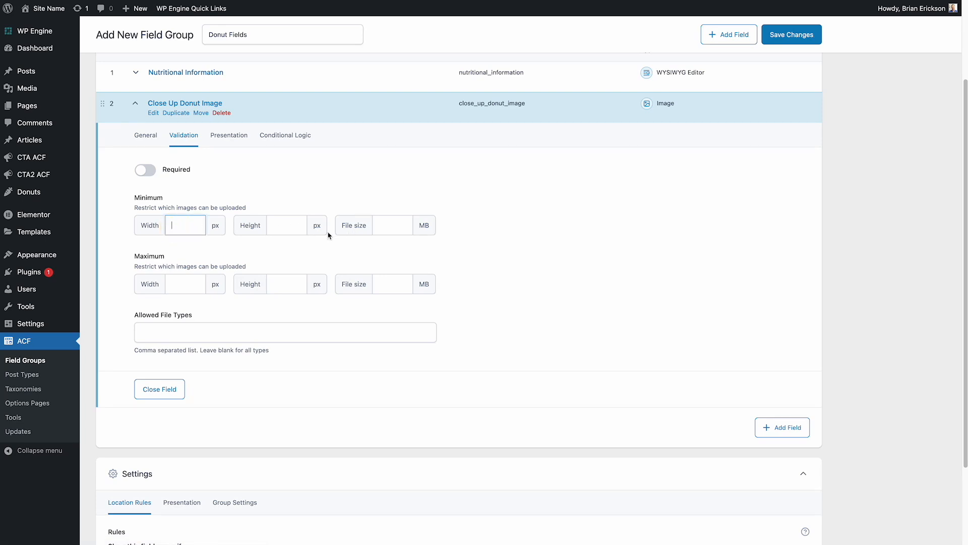
{"action": "left_click", "coordinate": [197, 331]}
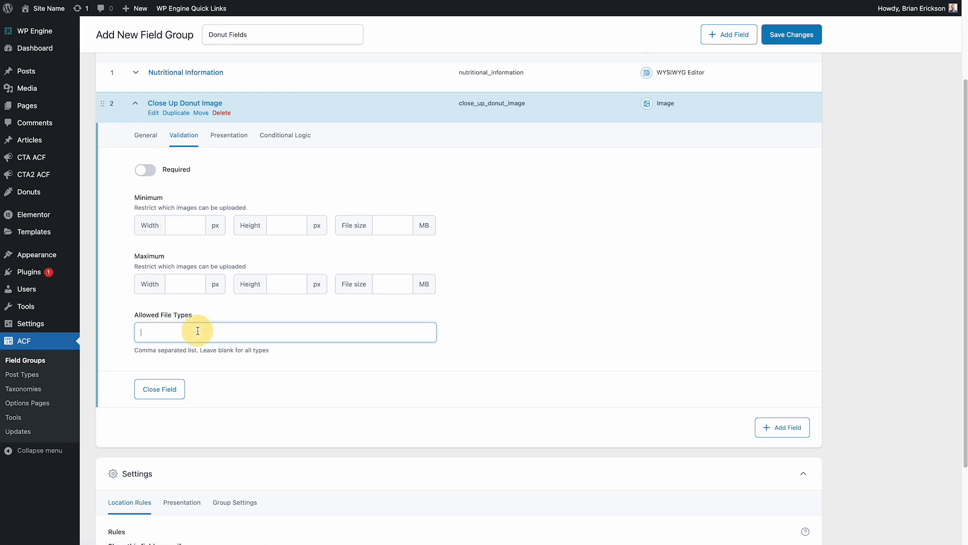
{"action": "type", "text": "png"}
{"action": "key", "text": "ctrl+a"}
{"action": "key", "text": "BackSpace"}
Check the preview size choices of the Close Up Donut Image field and set its wrapper width to 40%
{"action": "left_click", "coordinate": [230, 138]}
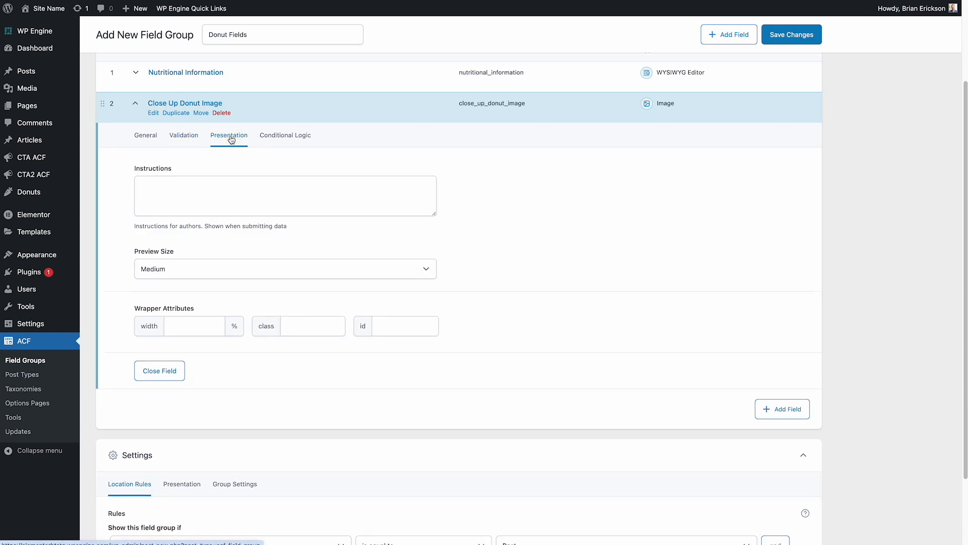
{"action": "left_click", "coordinate": [201, 272]}
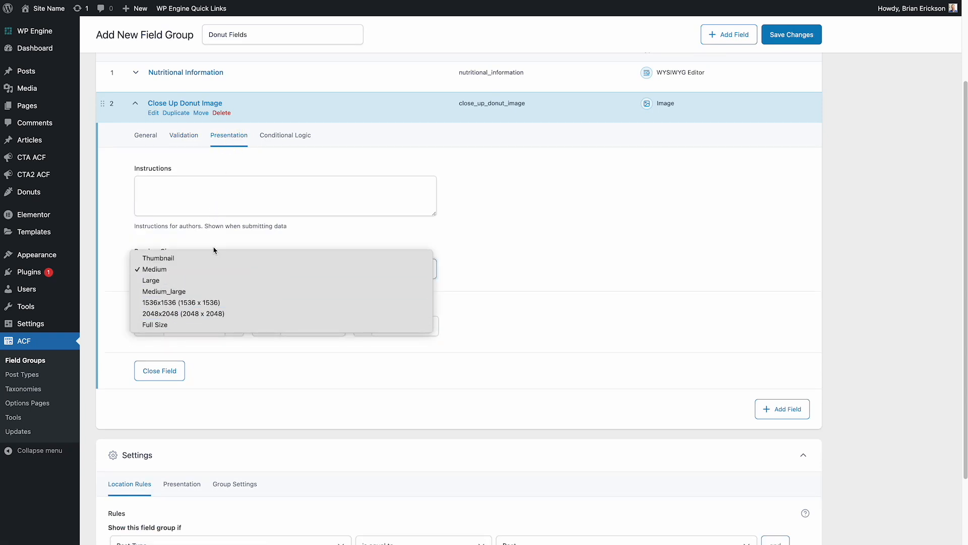
{"action": "left_click", "coordinate": [214, 247]}
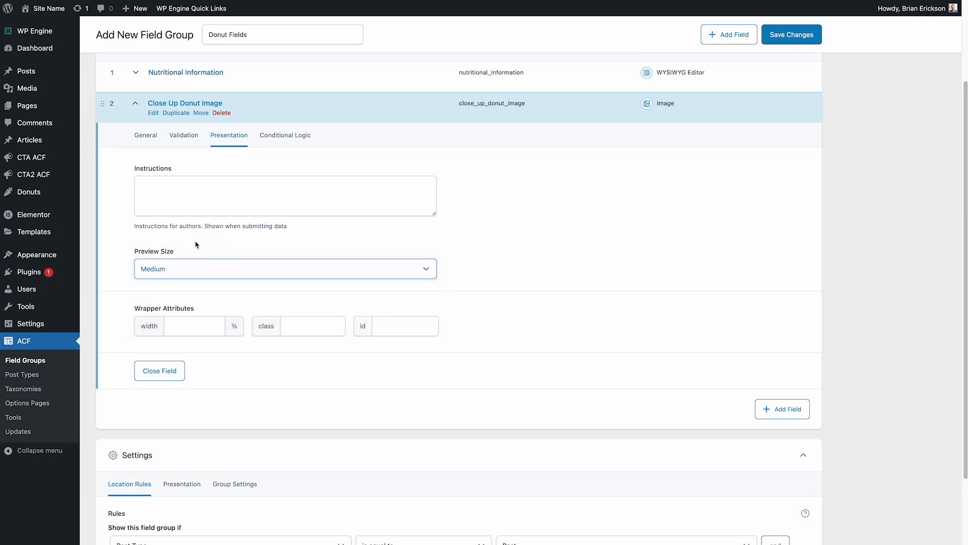
{"action": "left_click", "coordinate": [191, 329]}
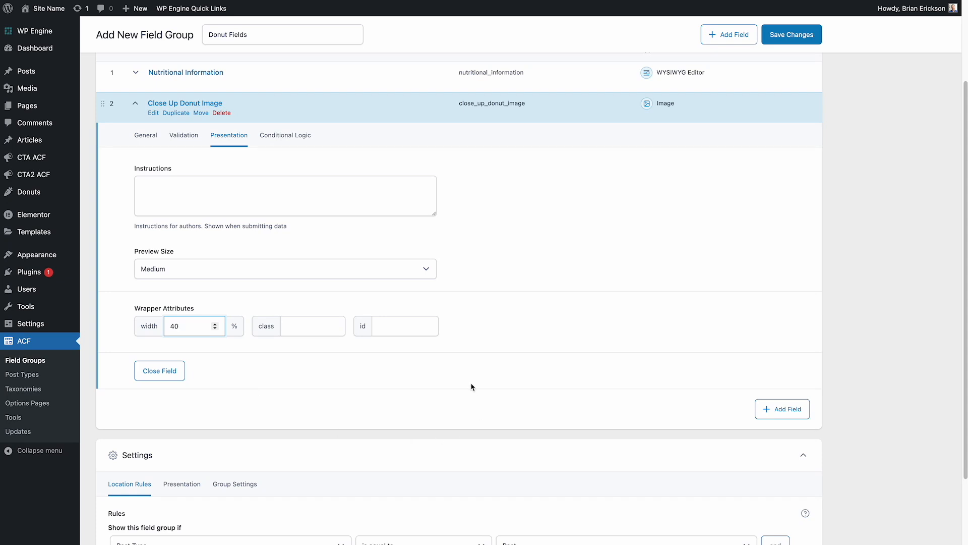
Set the field group's location rule to show it if Post Type is equal to Donut
{"action": "scroll", "coordinate": [473, 385], "scroll_direction": "down", "scroll_amount": 3}
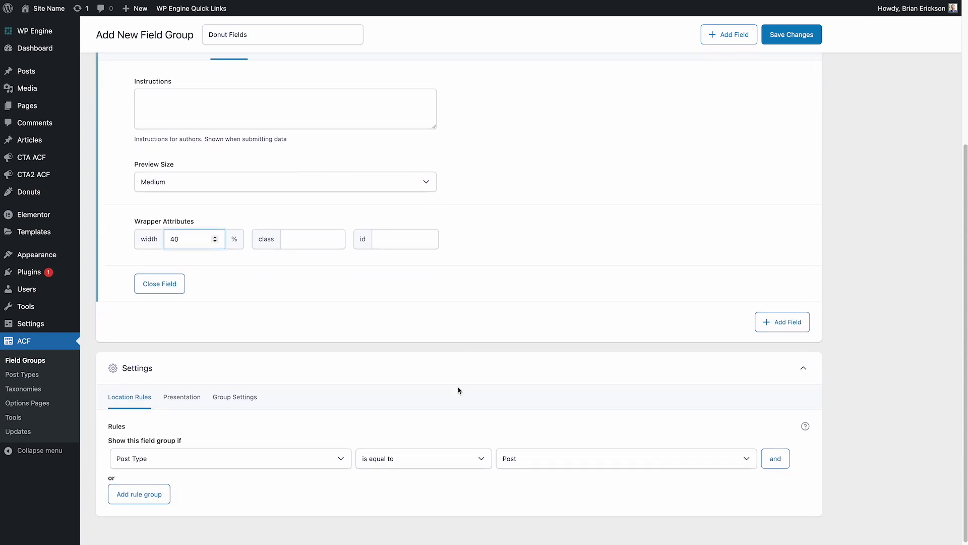
{"action": "scroll", "coordinate": [387, 399], "scroll_direction": "up", "scroll_amount": 5}
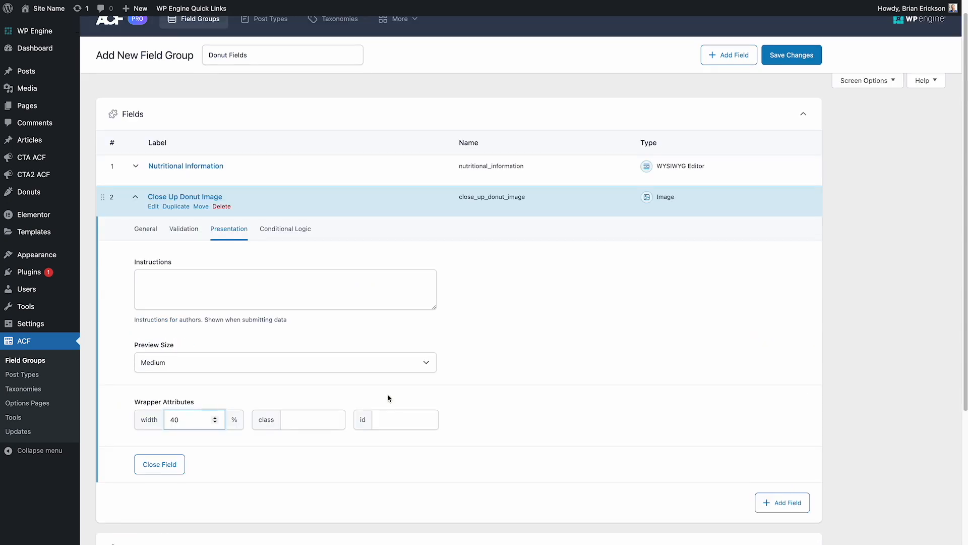
{"action": "scroll", "coordinate": [364, 394], "scroll_direction": "down", "scroll_amount": 5}
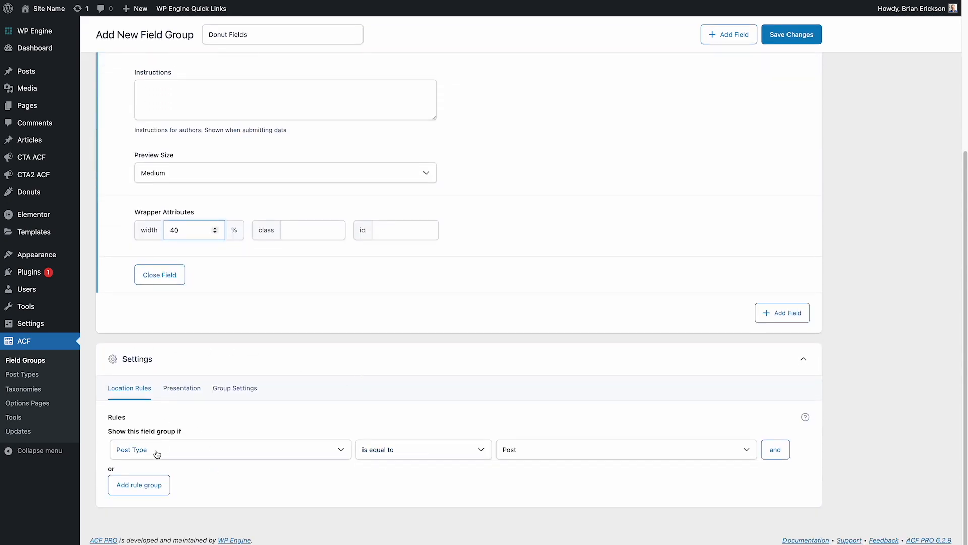
{"action": "left_click", "coordinate": [548, 454]}
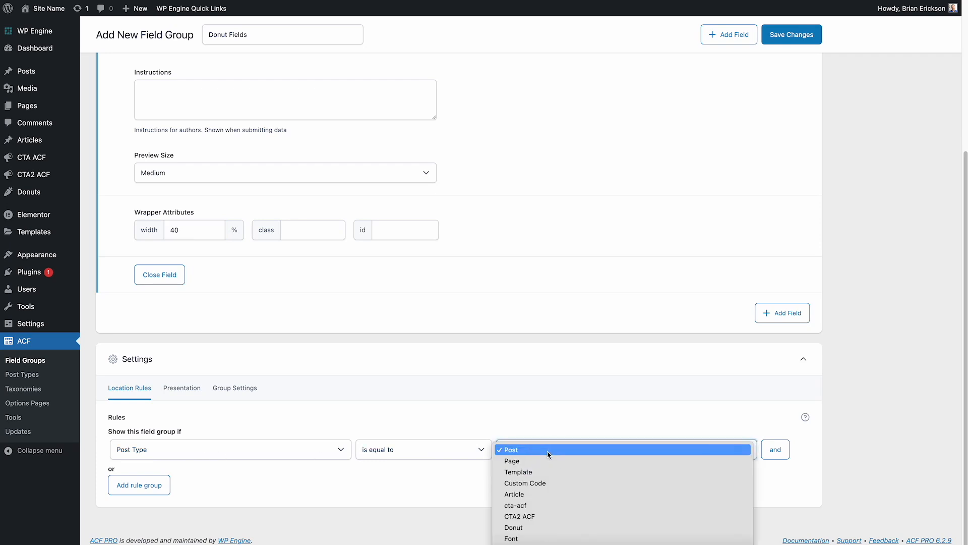
{"action": "left_click", "coordinate": [547, 527]}
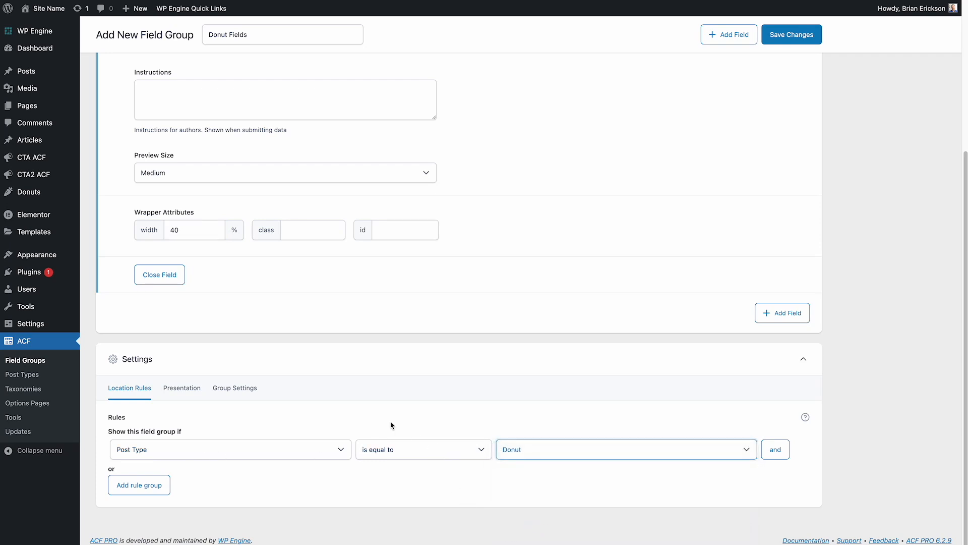
Give the field group the Seamless (no metabox) style and the High (after title) position, and check its group settings
{"action": "left_click", "coordinate": [193, 399]}
{"action": "scroll", "coordinate": [347, 430], "scroll_direction": "down", "scroll_amount": 3}
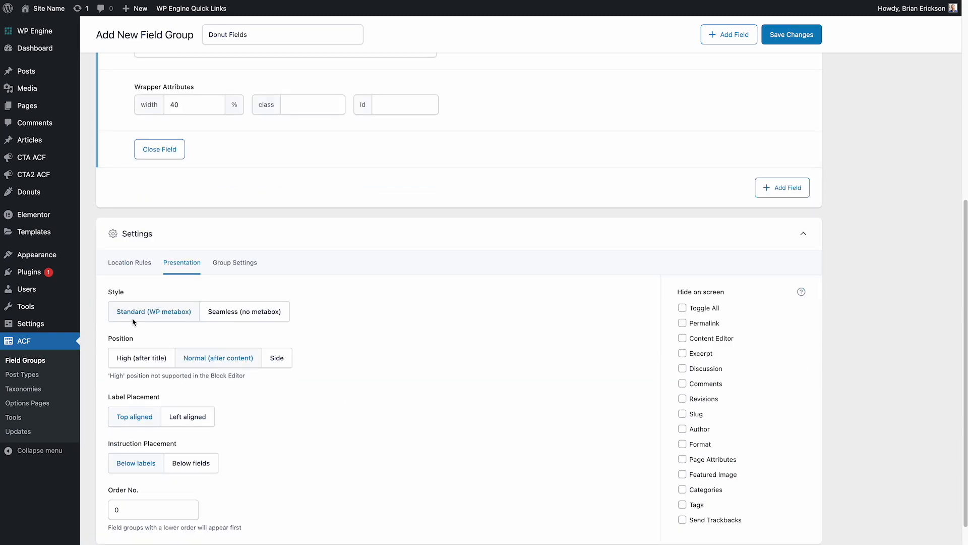
{"action": "left_click", "coordinate": [223, 315]}
{"action": "left_click", "coordinate": [167, 356]}
{"action": "scroll", "coordinate": [252, 419], "scroll_direction": "down", "scroll_amount": 1}
{"action": "left_click", "coordinate": [232, 266]}
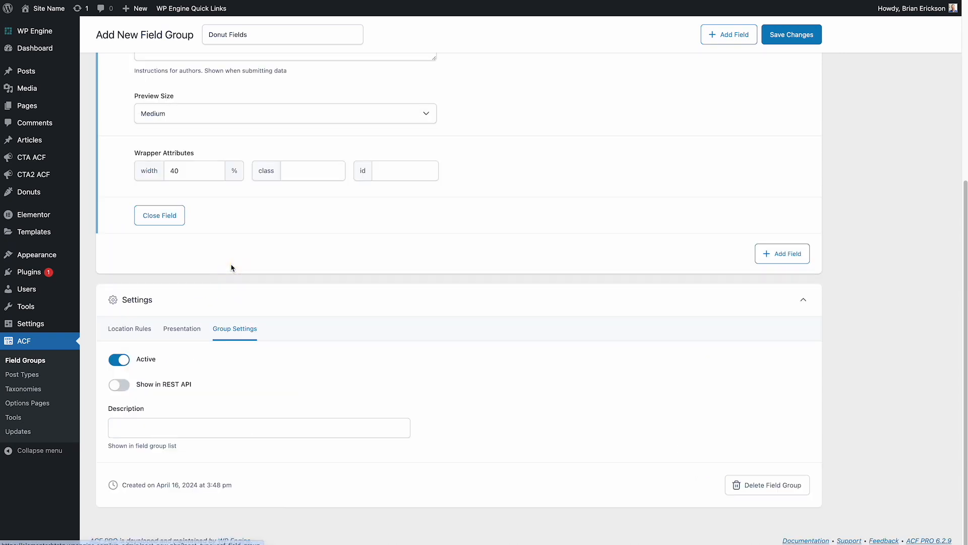
Add a third field of type Text Area labelled Donut Description, with the field name donut_description
{"action": "scroll", "coordinate": [481, 368], "scroll_direction": "up", "scroll_amount": 1}
{"action": "scroll", "coordinate": [479, 368], "scroll_direction": "up", "scroll_amount": 5}
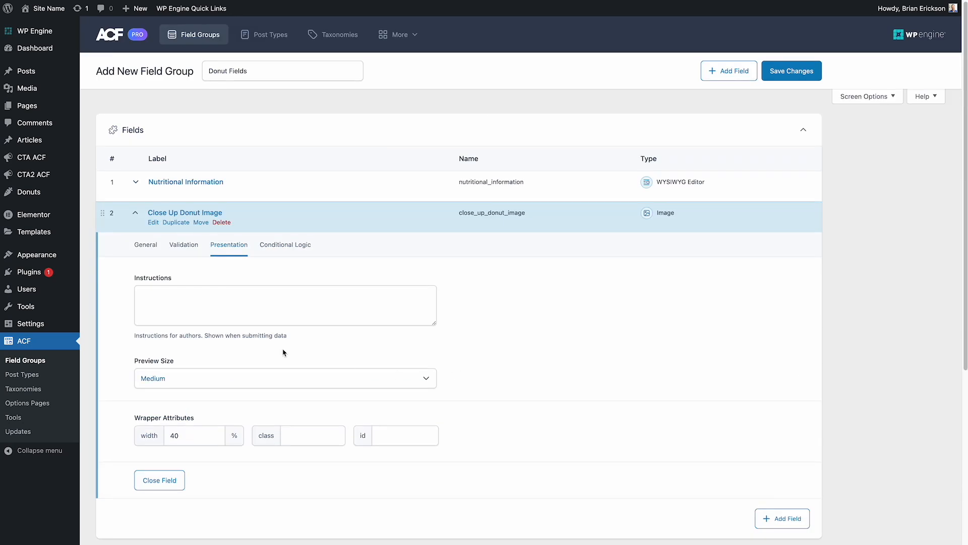
{"action": "left_click", "coordinate": [136, 213]}
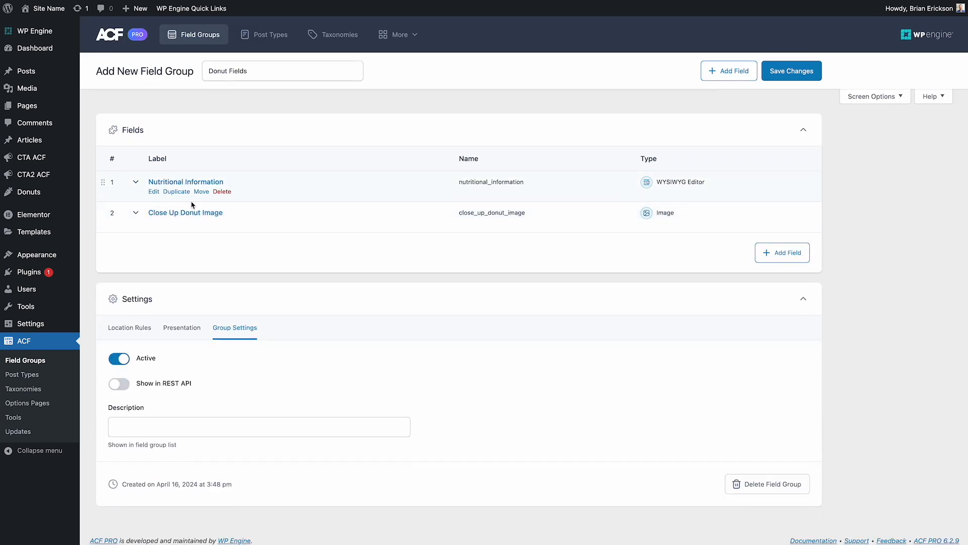
{"action": "left_click", "coordinate": [782, 255]}
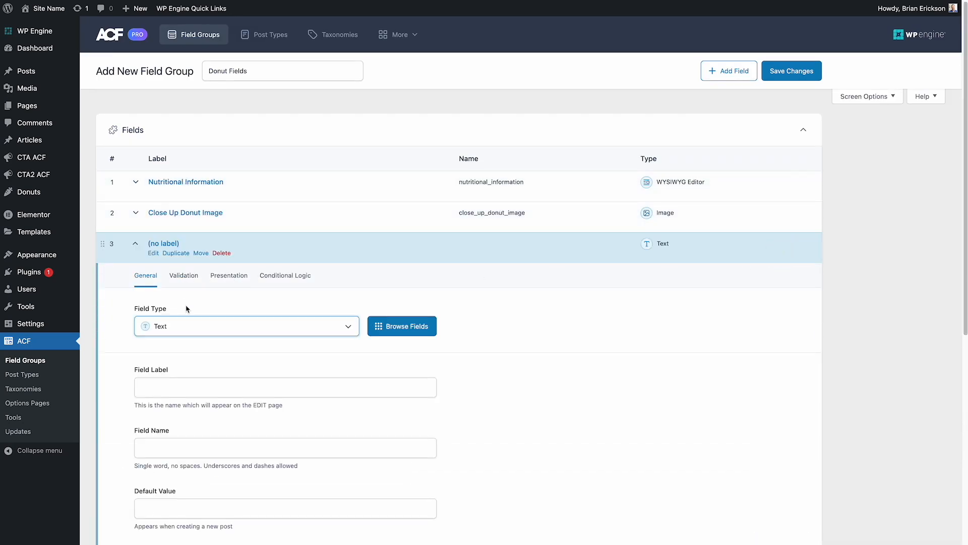
{"action": "left_click", "coordinate": [188, 329]}
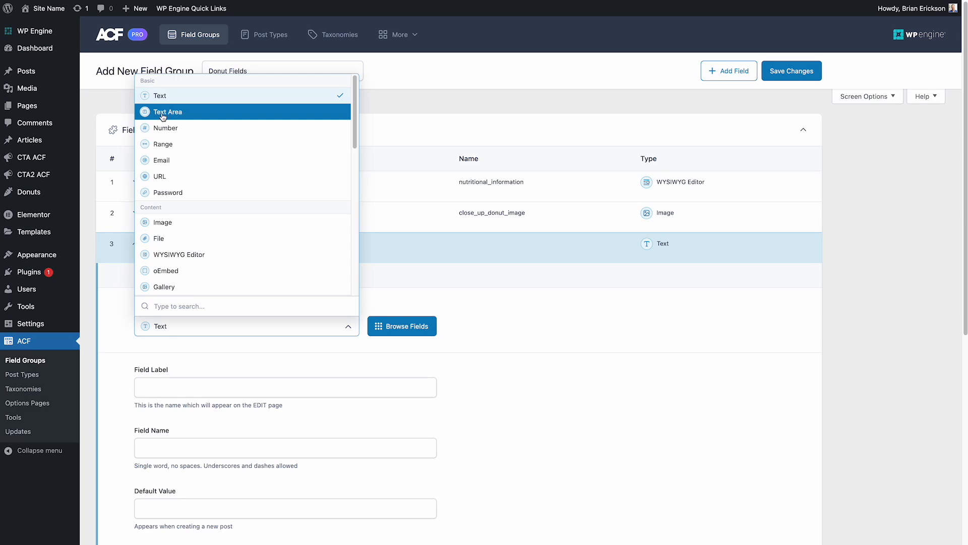
{"action": "left_click", "coordinate": [201, 117]}
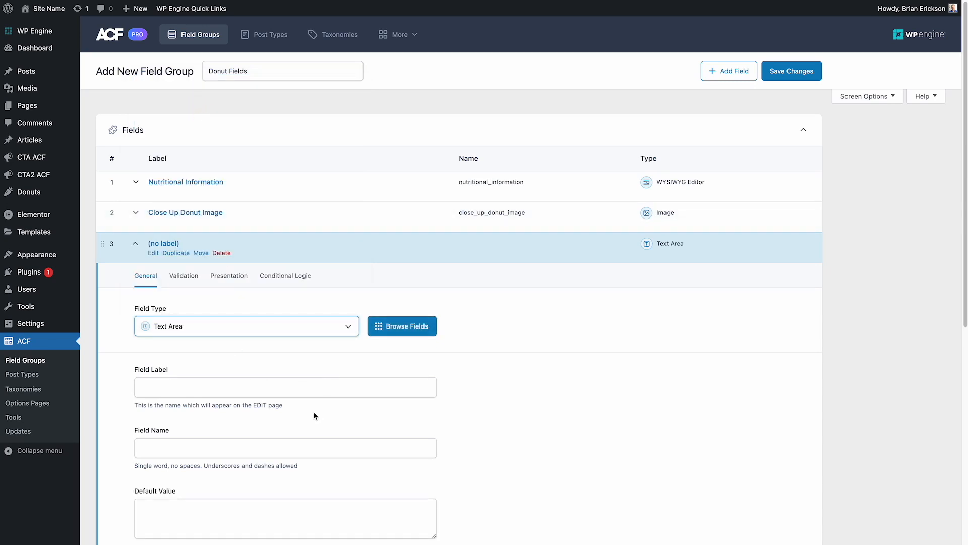
{"action": "left_click", "coordinate": [290, 389]}
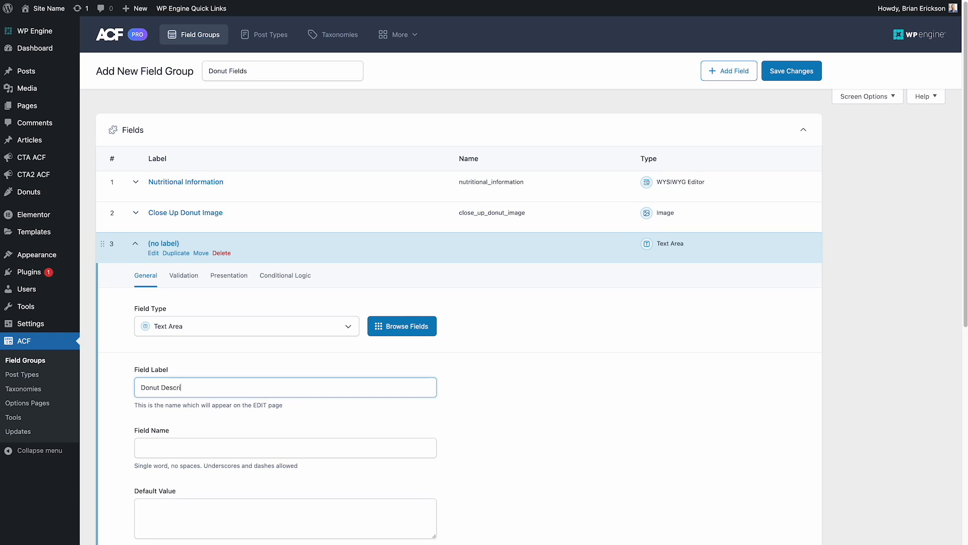
{"action": "key", "text": "Tab"}
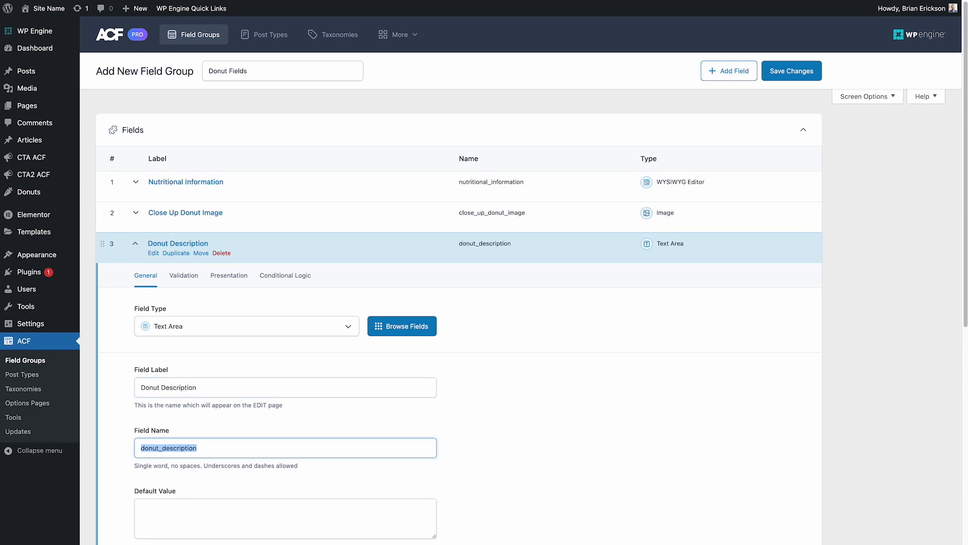
{"action": "scroll", "coordinate": [543, 455], "scroll_direction": "down", "scroll_amount": 1}
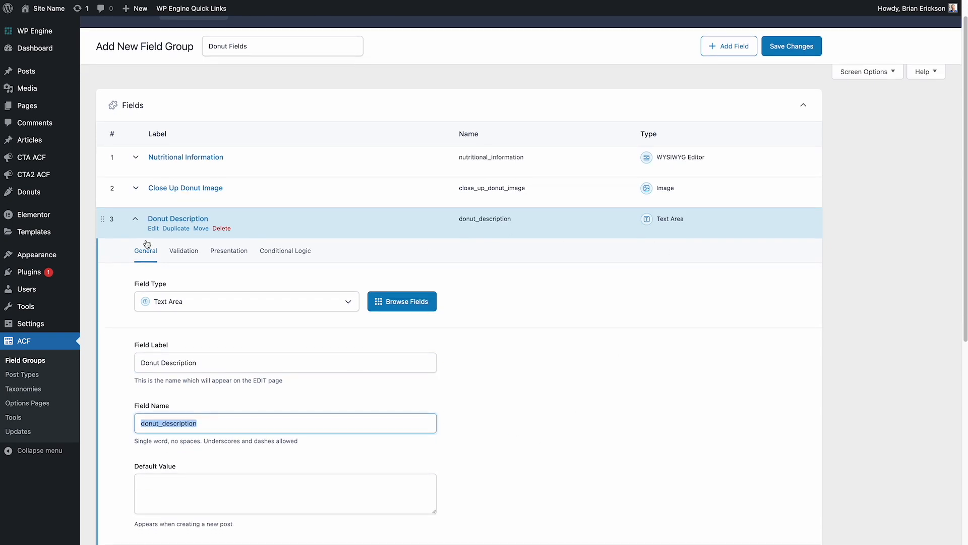
{"action": "left_click", "coordinate": [136, 220]}
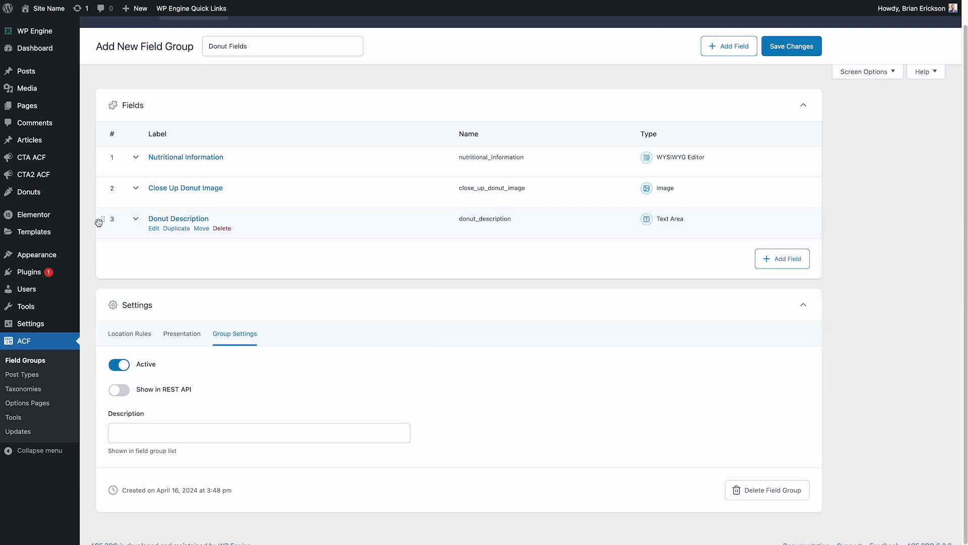
Move the Donut Description field to first place in the field list and save the field group
{"action": "left_click_drag", "start_coordinate": [107, 218], "coordinate": [110, 147]}
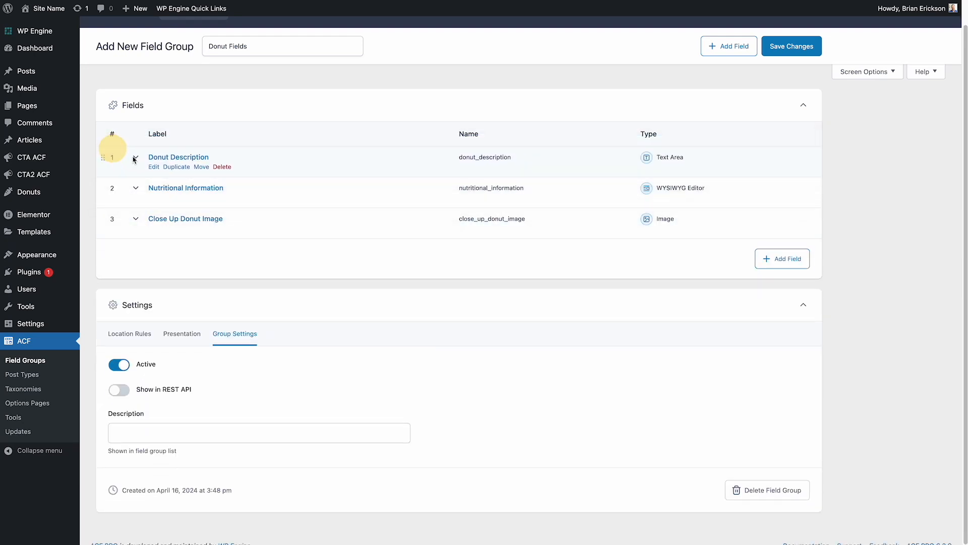
{"action": "scroll", "coordinate": [793, 158], "scroll_direction": "up", "scroll_amount": 1}
{"action": "left_click", "coordinate": [807, 72]}
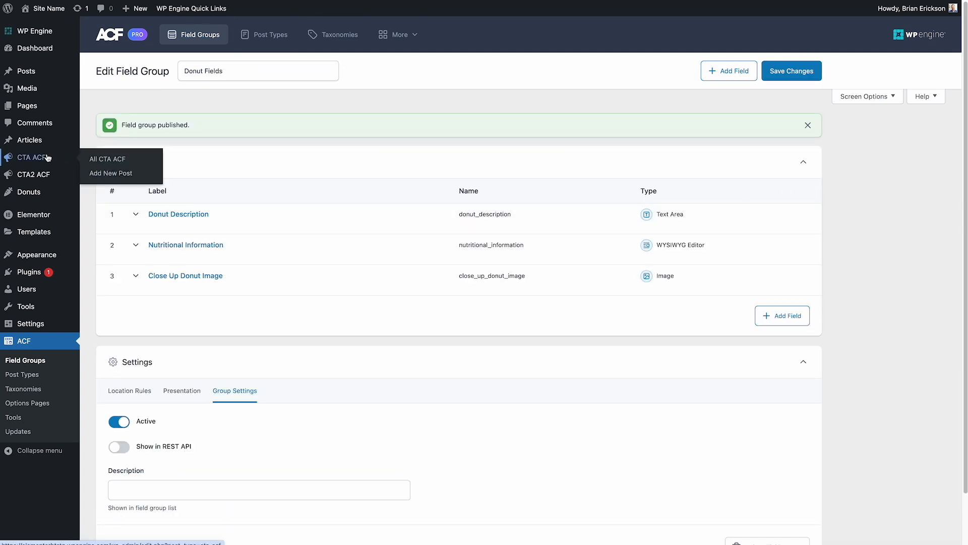
Open the Glazed donut post for editing
{"action": "left_click", "coordinate": [44, 193]}
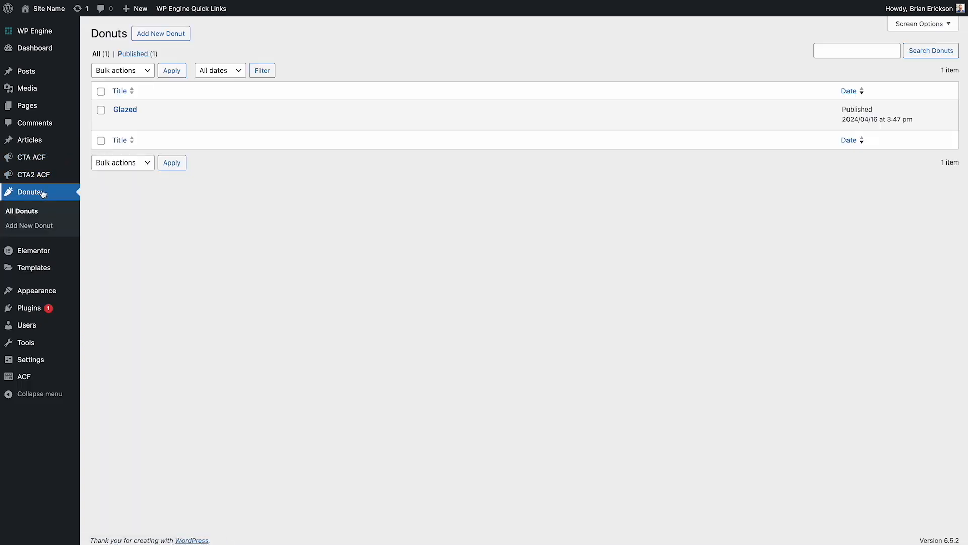
{"action": "left_click", "coordinate": [130, 111]}
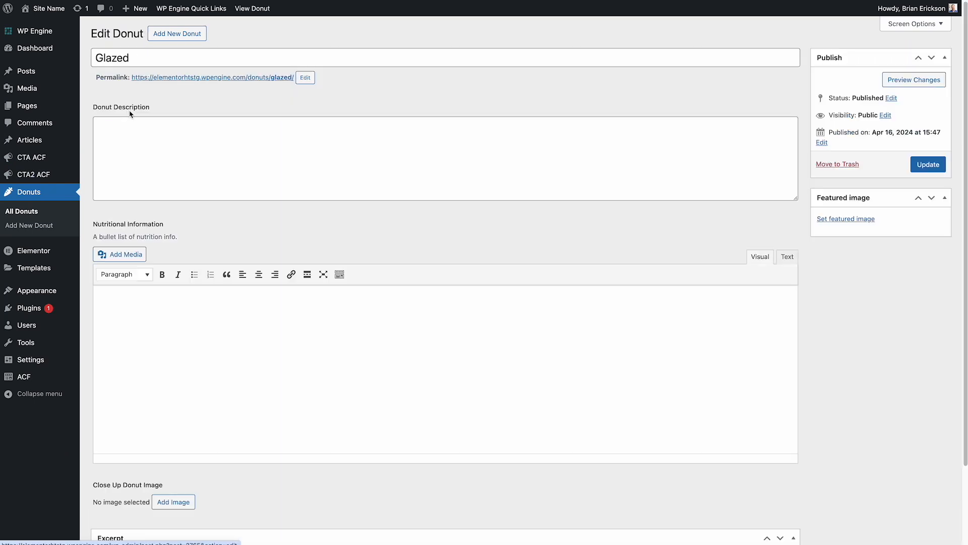
Enter "This is my donut description." as the Donut Description and bullet 1000 Calories, 1lb. and 200 sprinkles under Nutritional Information
{"action": "left_click", "coordinate": [150, 151]}
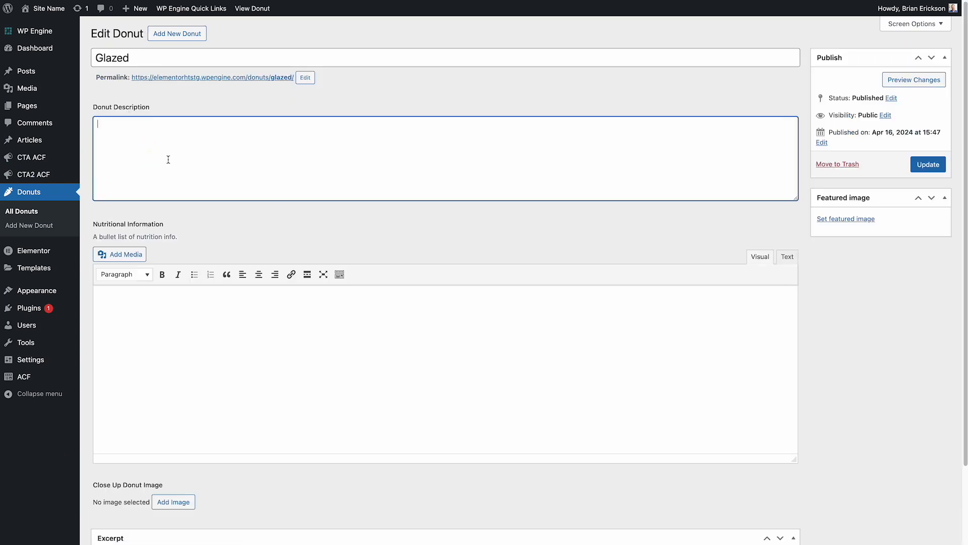
{"action": "type", "text": "This is my donut description."}
{"action": "left_click", "coordinate": [235, 364]}
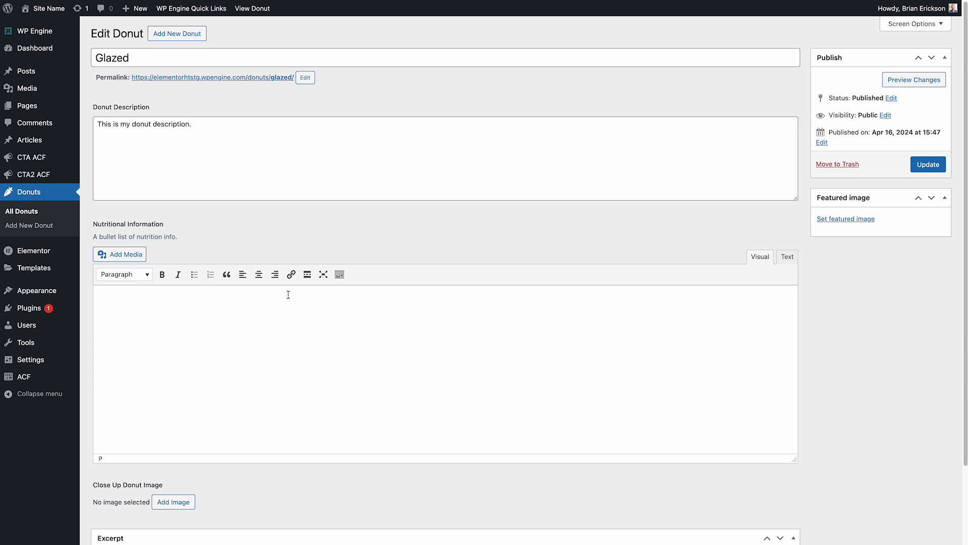
{"action": "left_click", "coordinate": [339, 274]}
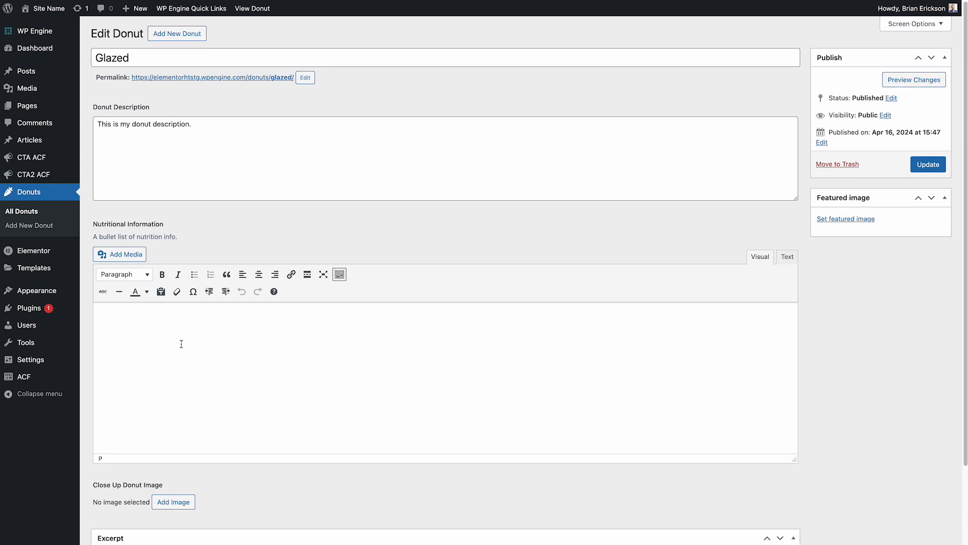
{"action": "left_click", "coordinate": [194, 274]}
{"action": "type", "text": "sprinkles"}
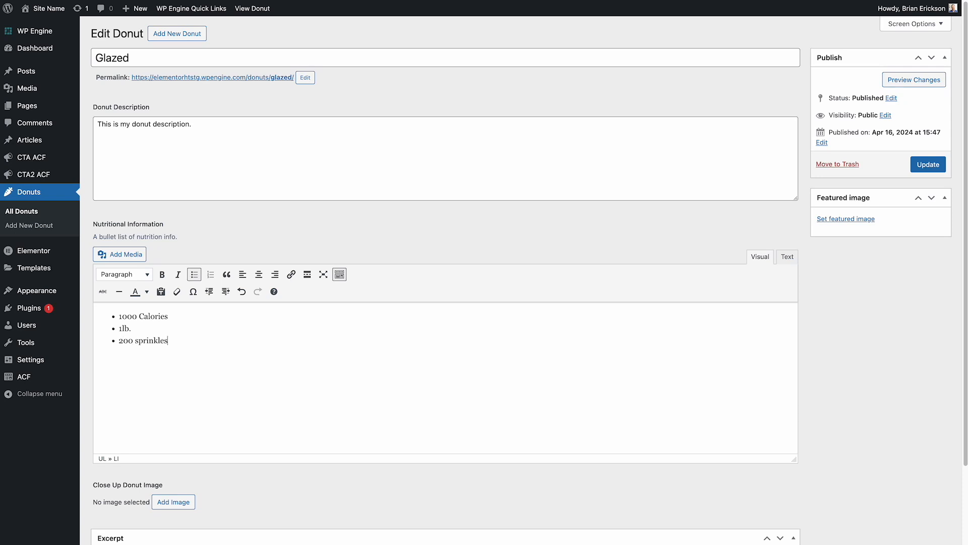
Set the Krispy-Kreme-Original-Glazed-Doughnut.png picture from the media library as the Glazed post's featured image
{"action": "scroll", "coordinate": [227, 318], "scroll_direction": "down", "scroll_amount": 1}
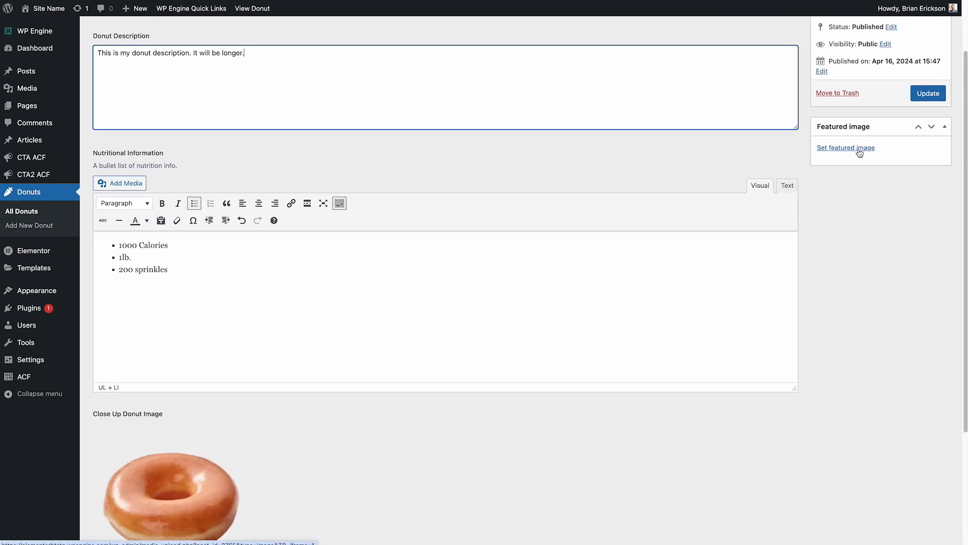
{"action": "left_click", "coordinate": [852, 148]}
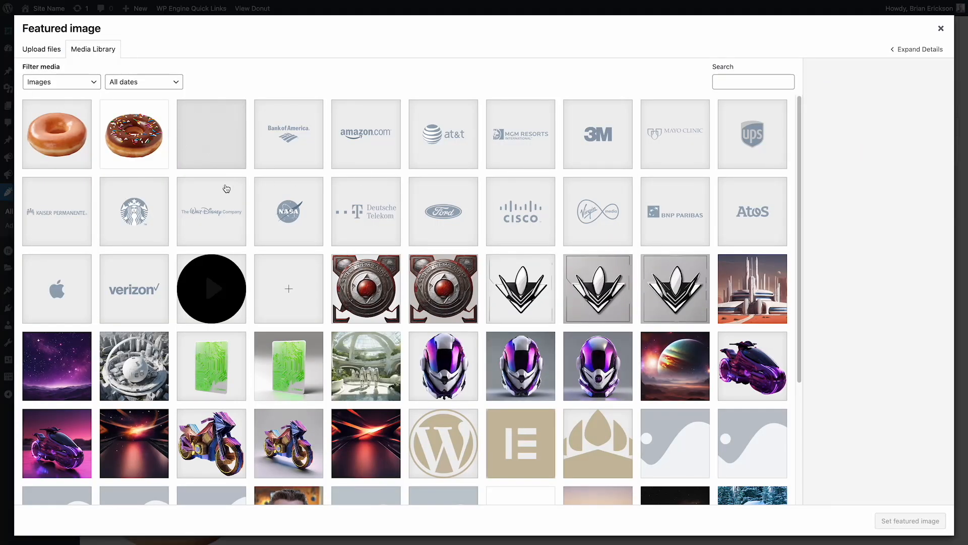
{"action": "left_click", "coordinate": [79, 151]}
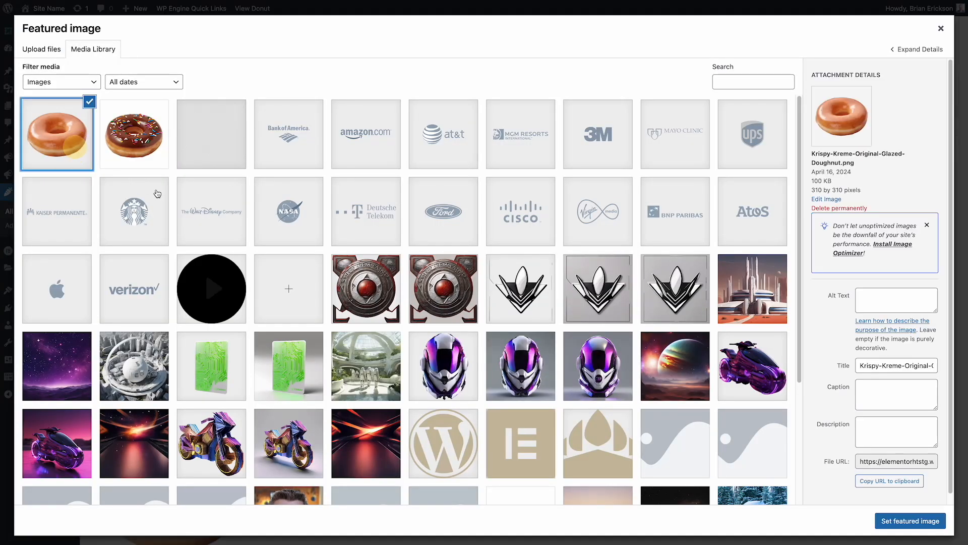
{"action": "left_click", "coordinate": [913, 520]}
Preview the glazed doughnut image file and capture a close-up screenshot of part of the donut
{"action": "key", "text": "space"}
{"action": "key", "text": "super+shift+4"}
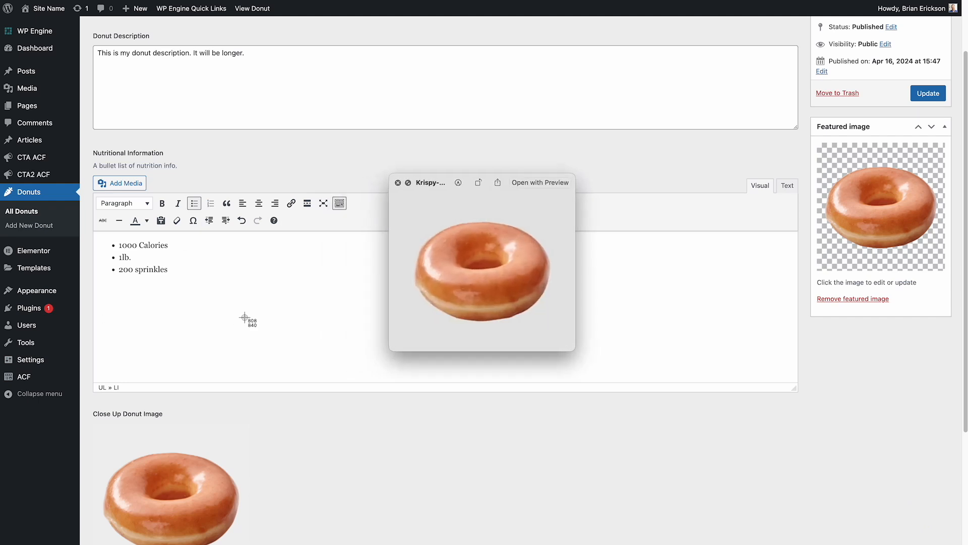
{"action": "left_click_drag", "start_coordinate": [444, 273], "coordinate": [491, 315]}
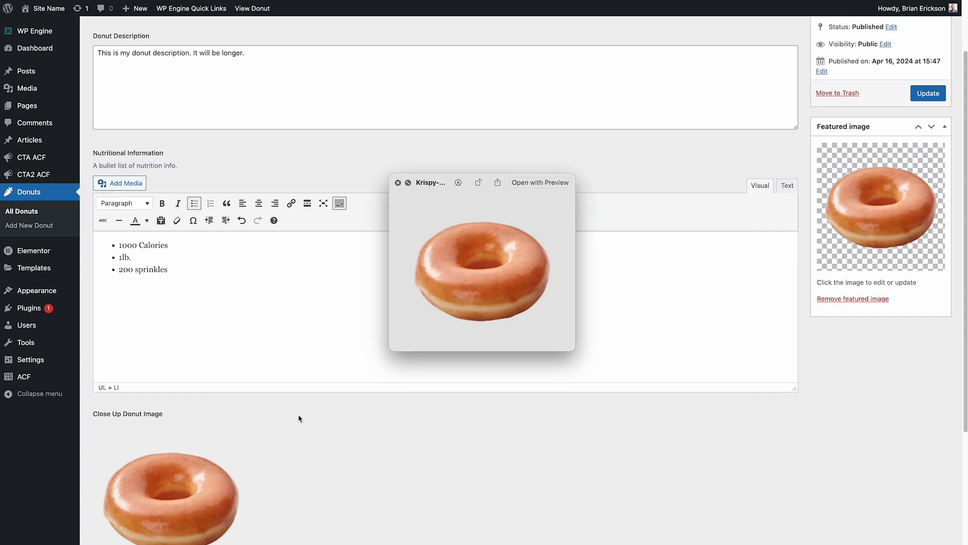
{"action": "left_click", "coordinate": [302, 441]}
Replace the Close Up Donut Image with the newly captured screenshot file and update the Glazed donut post
{"action": "scroll", "coordinate": [212, 439], "scroll_direction": "down", "scroll_amount": 1}
{"action": "left_click", "coordinate": [226, 408]}
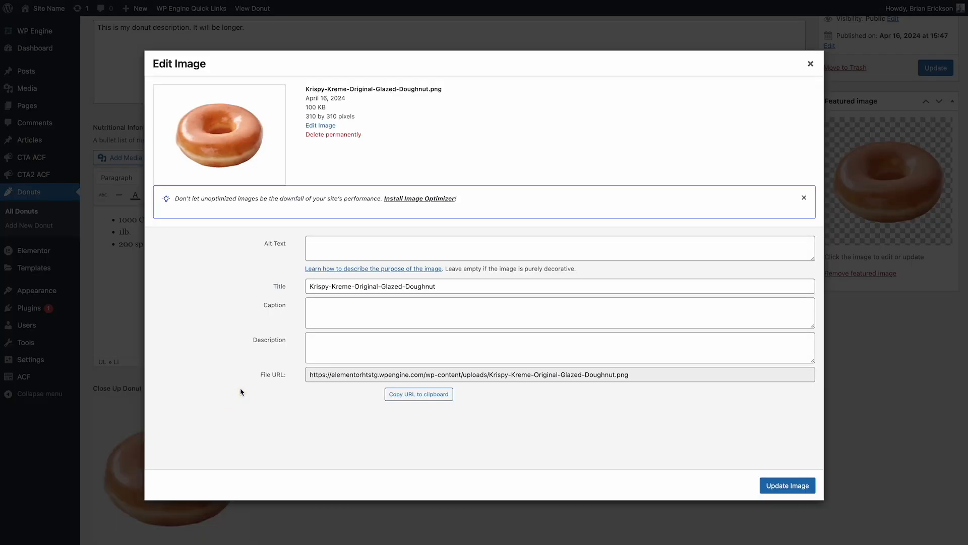
{"action": "left_click", "coordinate": [811, 63]}
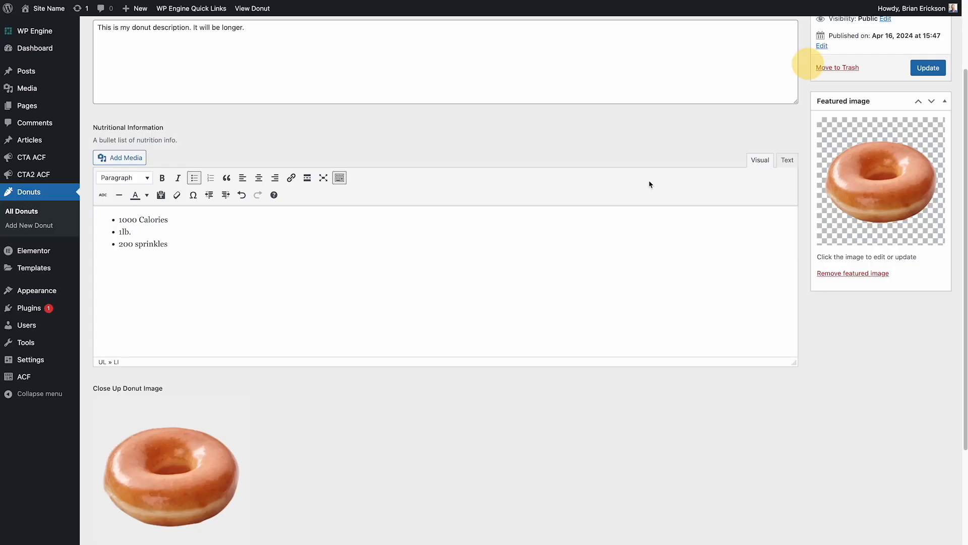
{"action": "left_click", "coordinate": [239, 409]}
{"action": "left_click", "coordinate": [175, 404]}
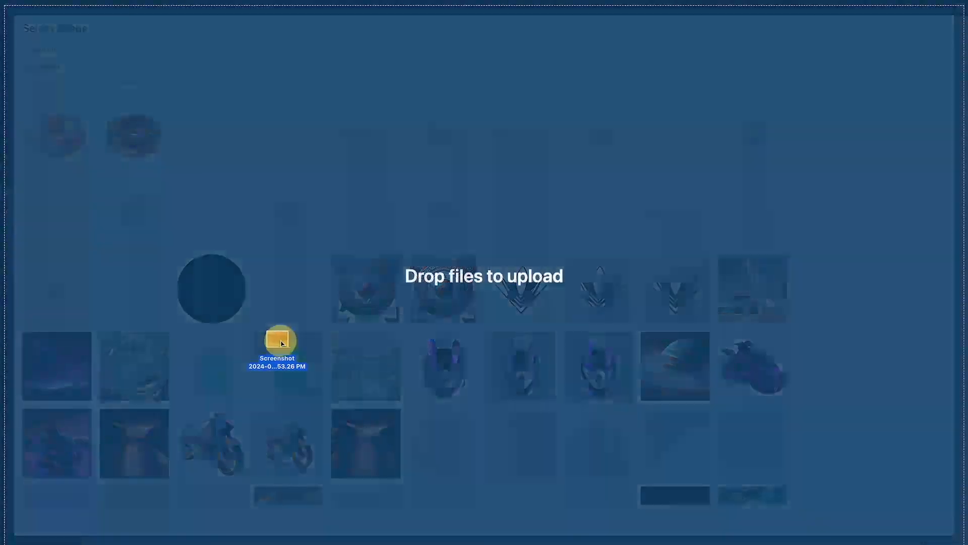
{"action": "left_click_drag", "start_coordinate": [281, 346], "coordinate": [282, 348]}
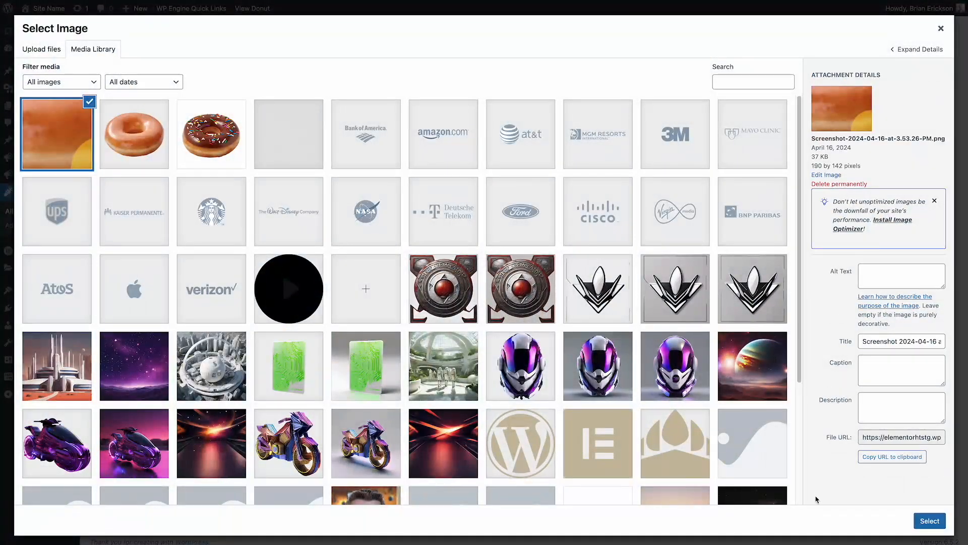
{"action": "left_click", "coordinate": [930, 520]}
{"action": "scroll", "coordinate": [538, 425], "scroll_direction": "down", "scroll_amount": 1}
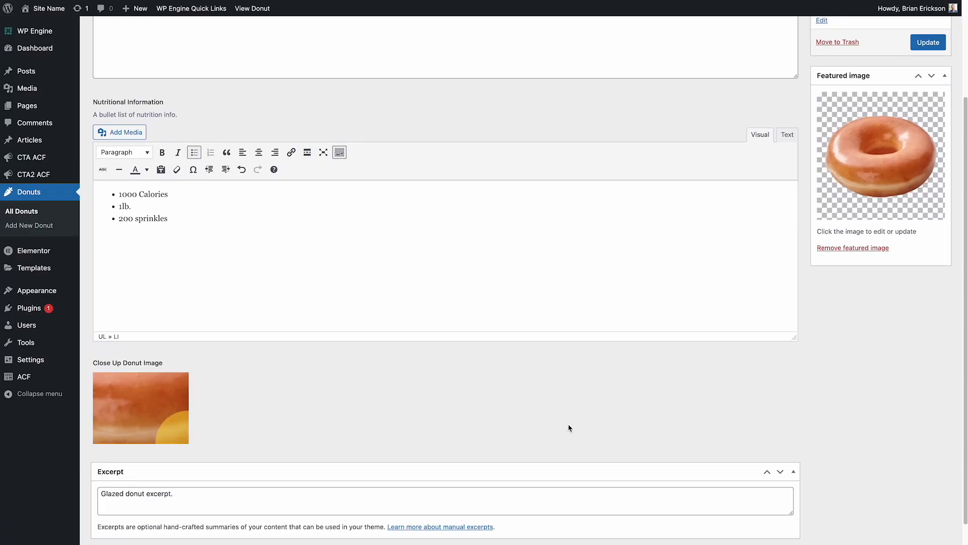
{"action": "scroll", "coordinate": [538, 425], "scroll_direction": "up", "scroll_amount": 5}
{"action": "left_click", "coordinate": [932, 168]}
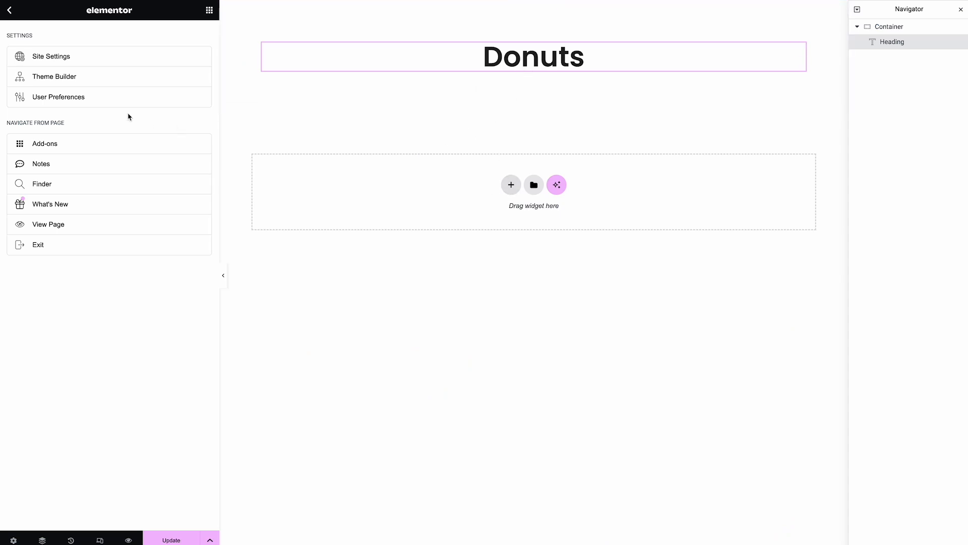
Find the Loop Grid widget and place it in the empty area below the Donuts heading
{"action": "left_click", "coordinate": [209, 11]}
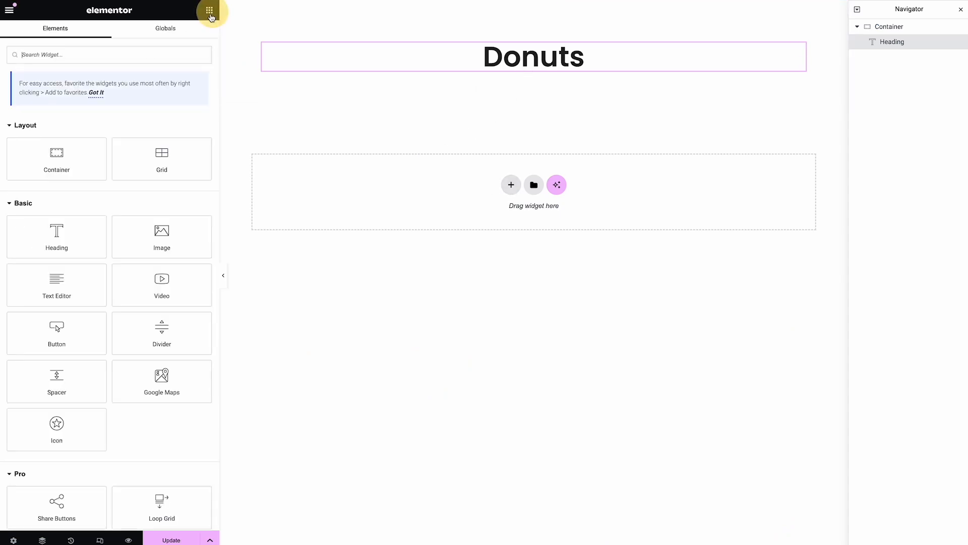
{"action": "left_click", "coordinate": [128, 56]}
{"action": "type", "text": "post"}
{"action": "key", "text": "BackSpace"}
{"action": "key", "text": "BackSpace"}
{"action": "key", "text": "BackSpace"}
{"action": "key", "text": "BackSpace"}
{"action": "type", "text": "grid"}
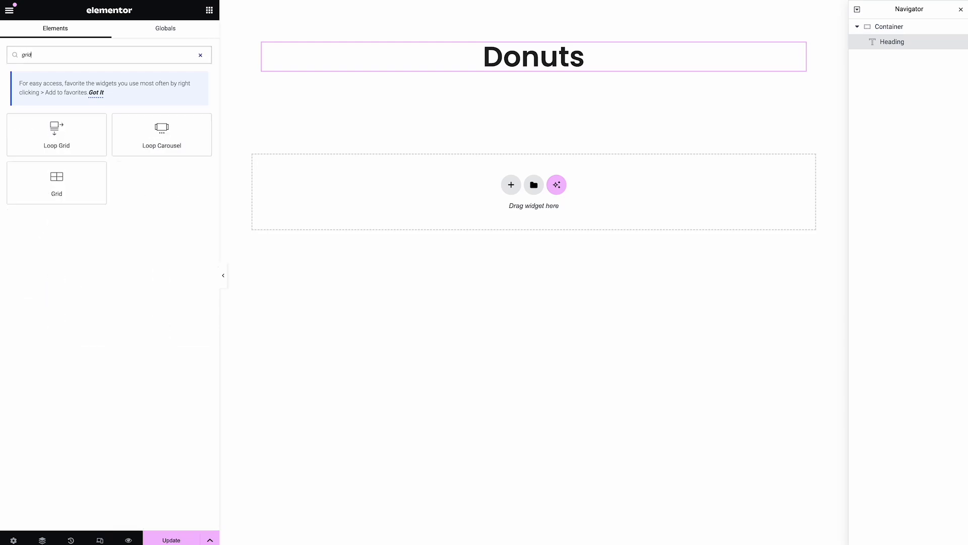
{"action": "left_click_drag", "start_coordinate": [63, 131], "coordinate": [452, 203]}
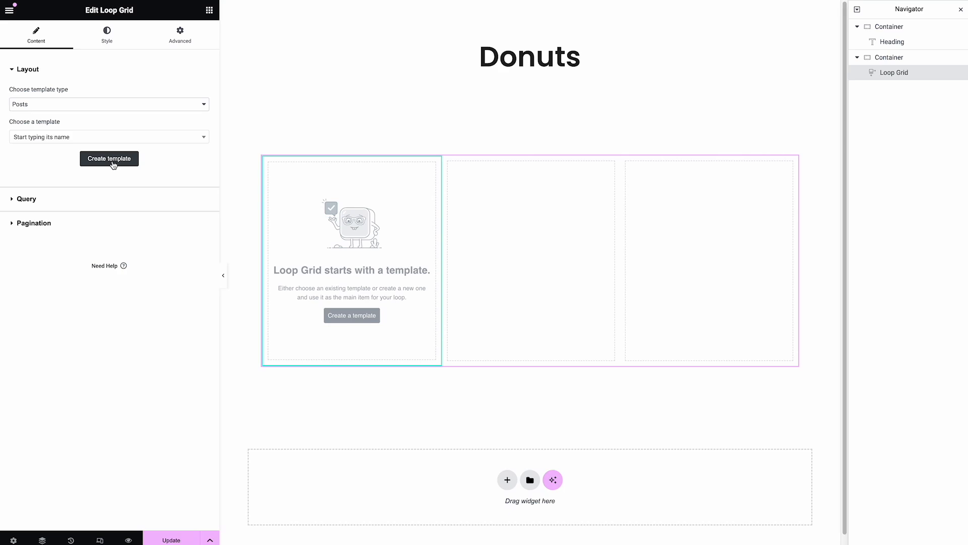
Create a new Posts template for the Loop Grid and add an Image widget to it
{"action": "left_click", "coordinate": [115, 159]}
{"action": "left_click", "coordinate": [559, 302]}
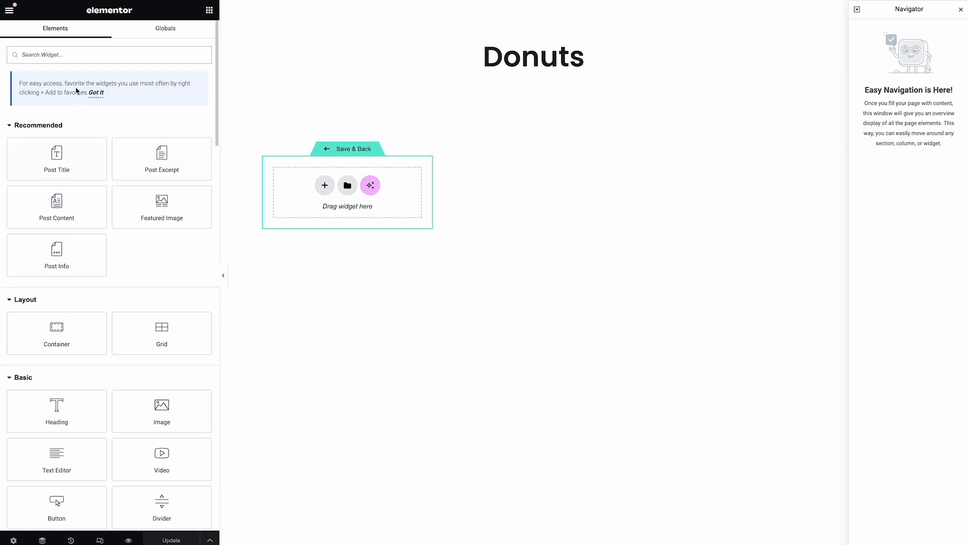
{"action": "left_click", "coordinate": [75, 55]}
{"action": "type", "text": "image"}
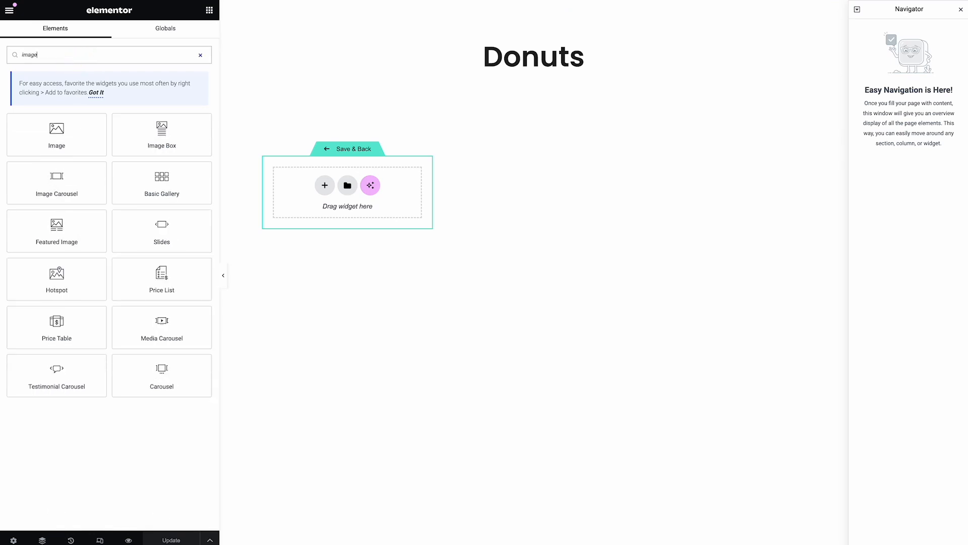
{"action": "left_click_drag", "start_coordinate": [56, 133], "coordinate": [312, 198]}
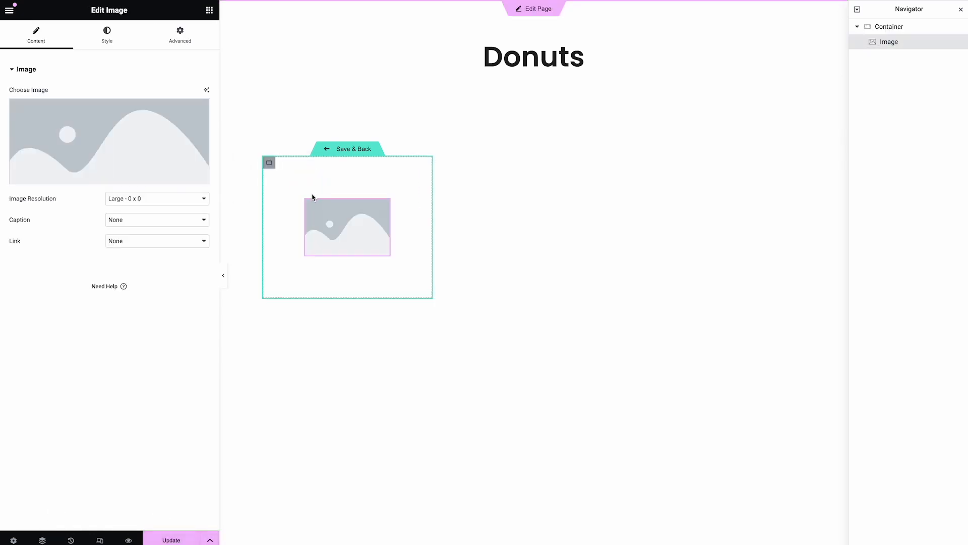
Set the padding of the loop template's container to 0 px on all sides
{"action": "left_click", "coordinate": [269, 163]}
{"action": "left_click", "coordinate": [190, 43]}
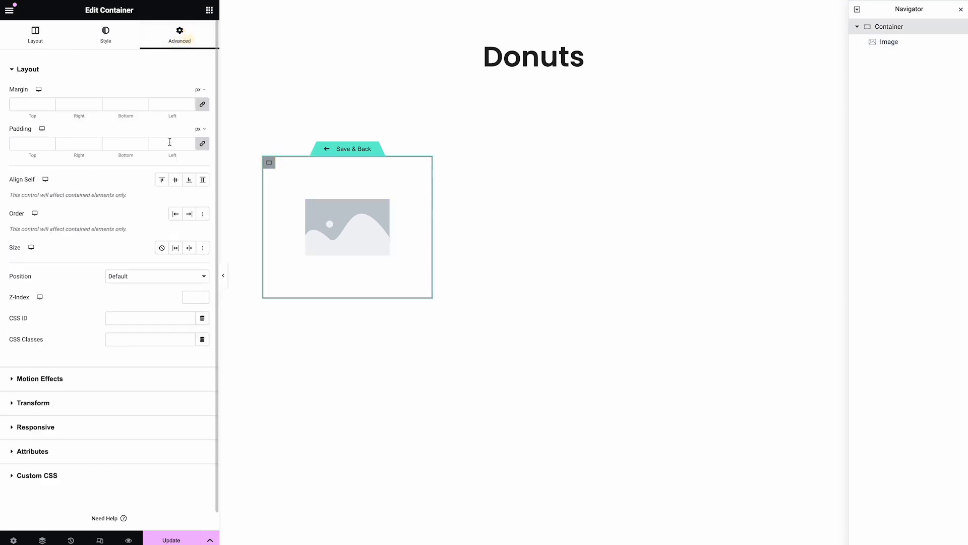
{"action": "left_click", "coordinate": [175, 144]}
{"action": "type", "text": "0"}
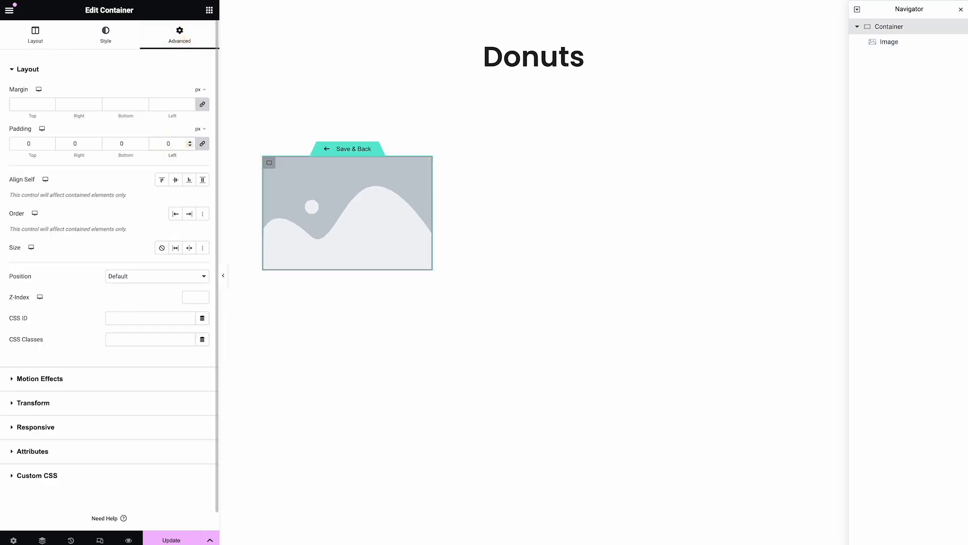
Try to link the Image widget to an ACF Image Field, check the available field keys, and remove the link
{"action": "left_click", "coordinate": [325, 222]}
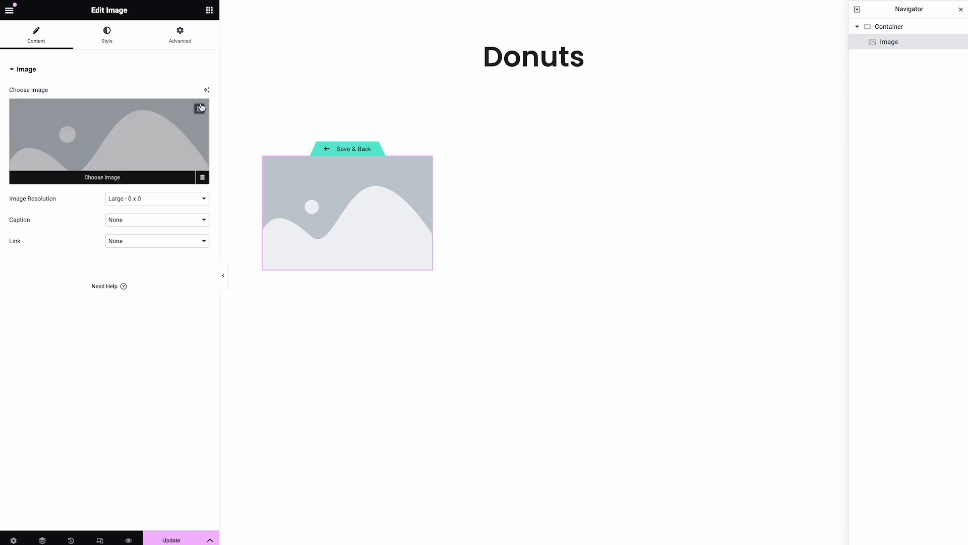
{"action": "left_click", "coordinate": [203, 179]}
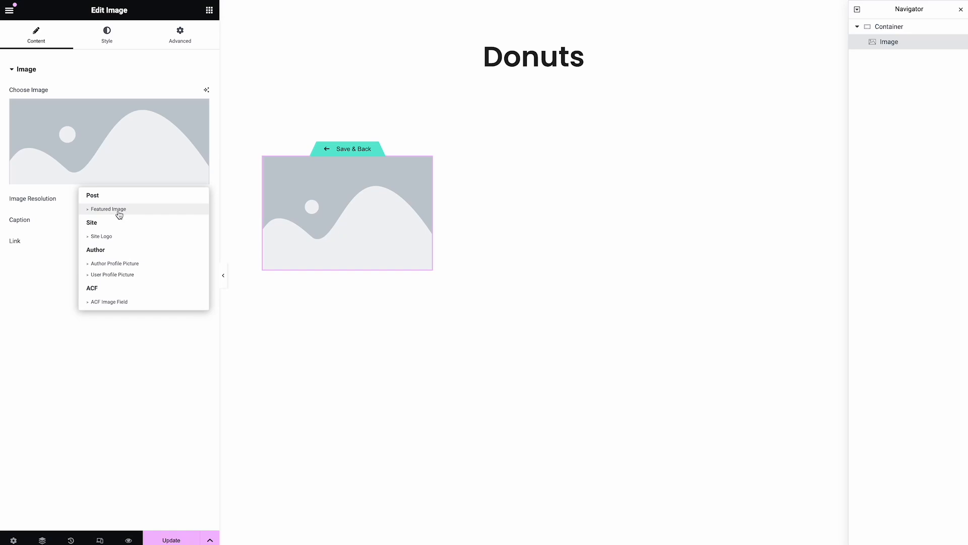
{"action": "left_click", "coordinate": [131, 304]}
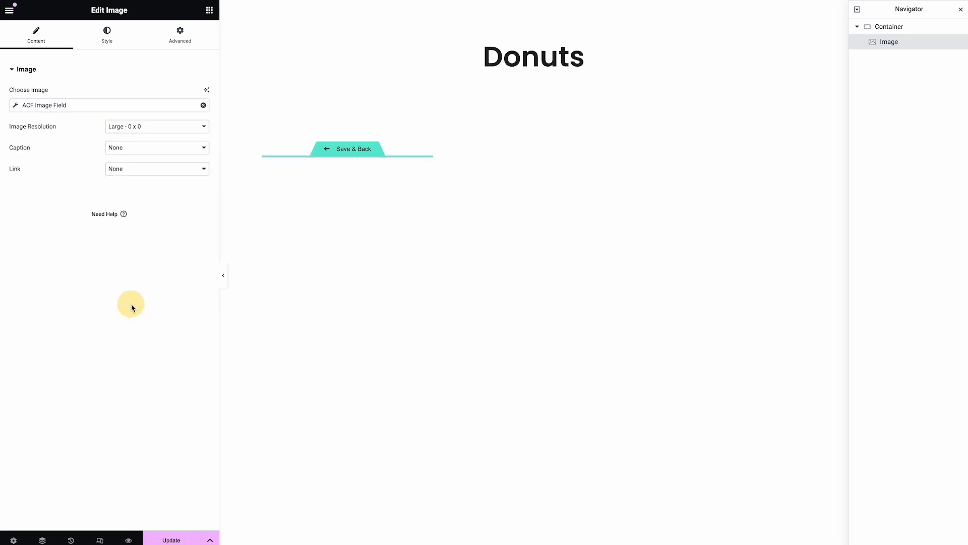
{"action": "left_click", "coordinate": [119, 107]}
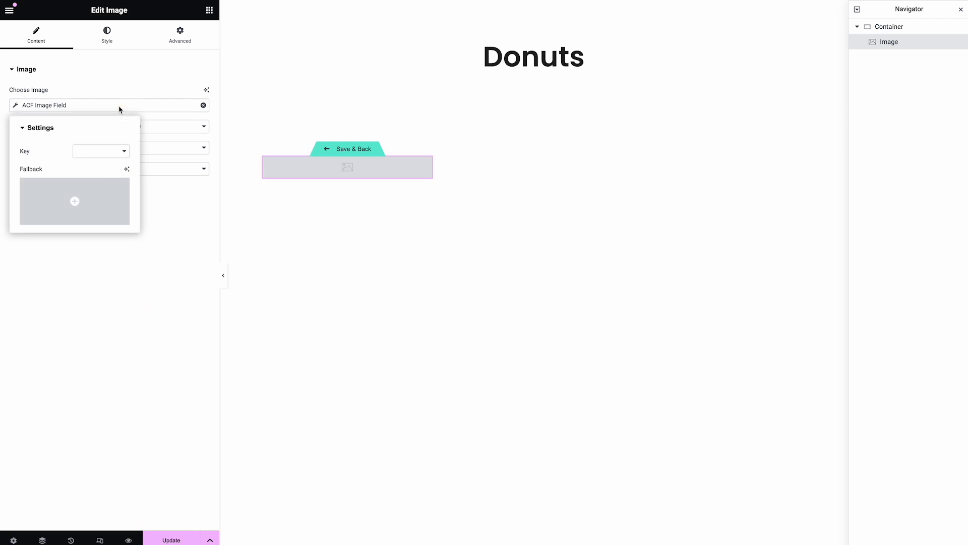
{"action": "left_click", "coordinate": [118, 151]}
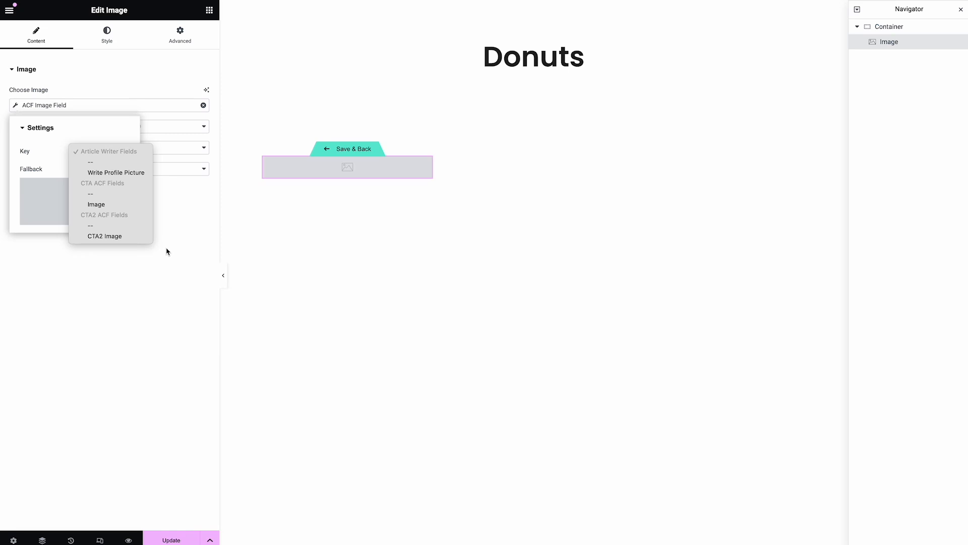
{"action": "left_click", "coordinate": [182, 232]}
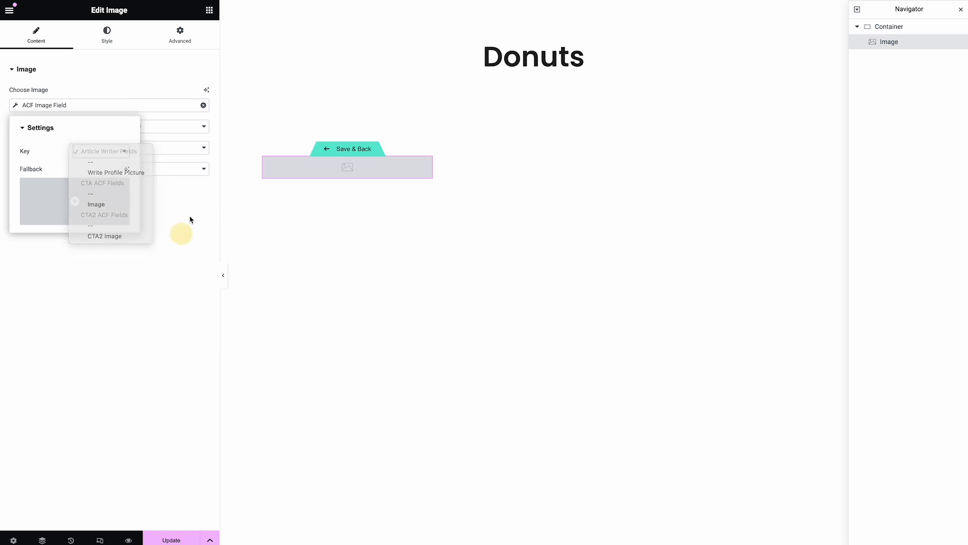
{"action": "left_click", "coordinate": [203, 105]}
Use the post's Featured Image as the dynamic source of the Image widget
{"action": "left_click", "coordinate": [203, 181]}
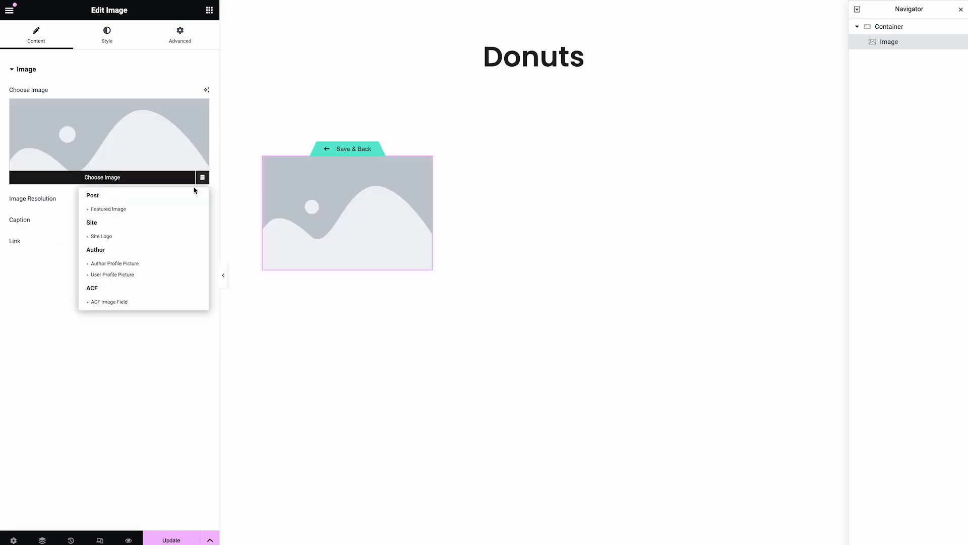
{"action": "left_click", "coordinate": [171, 209]}
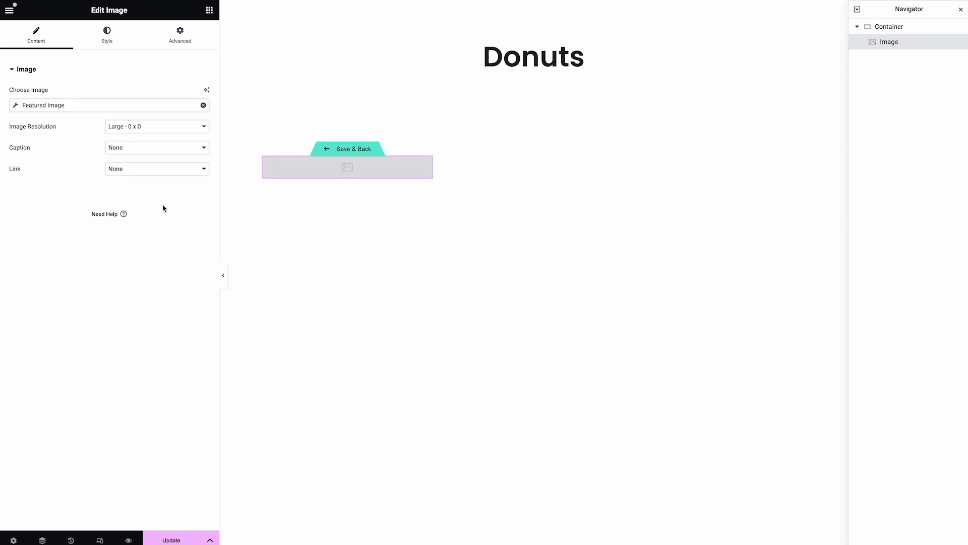
{"action": "left_click", "coordinate": [209, 10]}
{"action": "type", "text": "feat"}
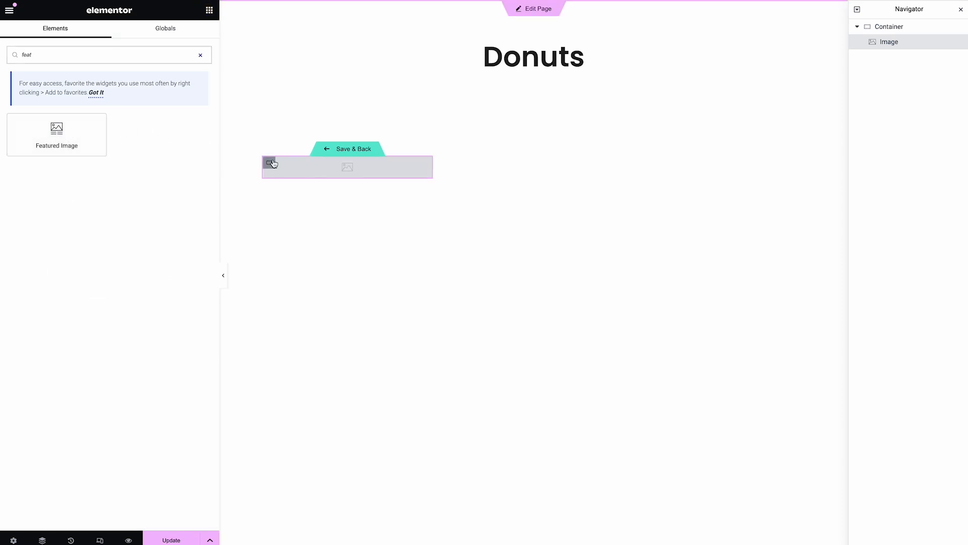
{"action": "left_click", "coordinate": [427, 164]}
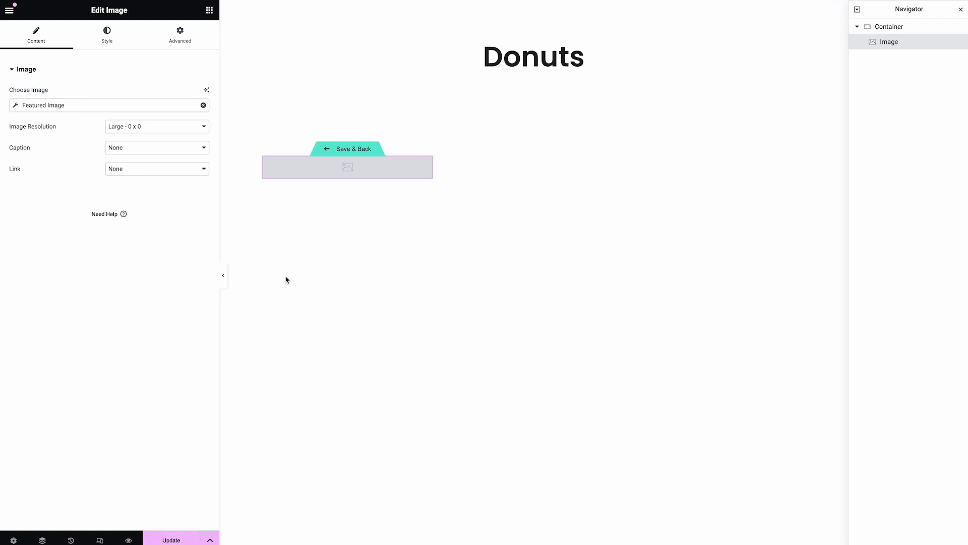
Save the loop template and set its preview item to the Donut post Glazed
{"action": "left_click", "coordinate": [187, 537]}
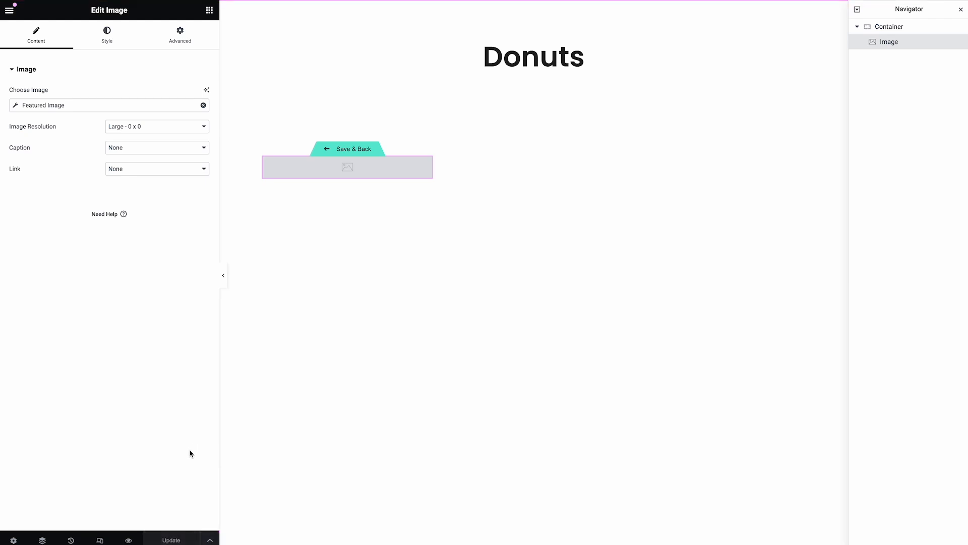
{"action": "left_click", "coordinate": [13, 540]}
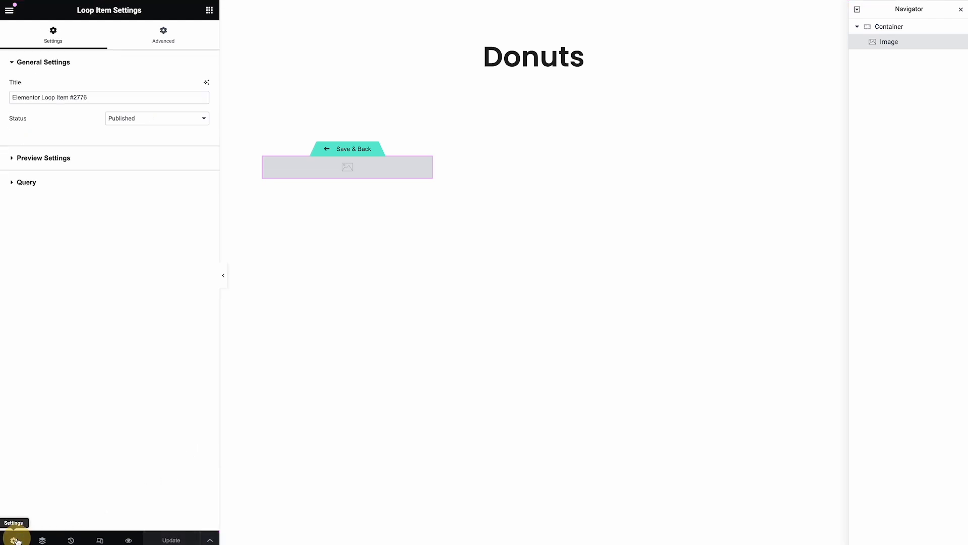
{"action": "left_click", "coordinate": [56, 157]}
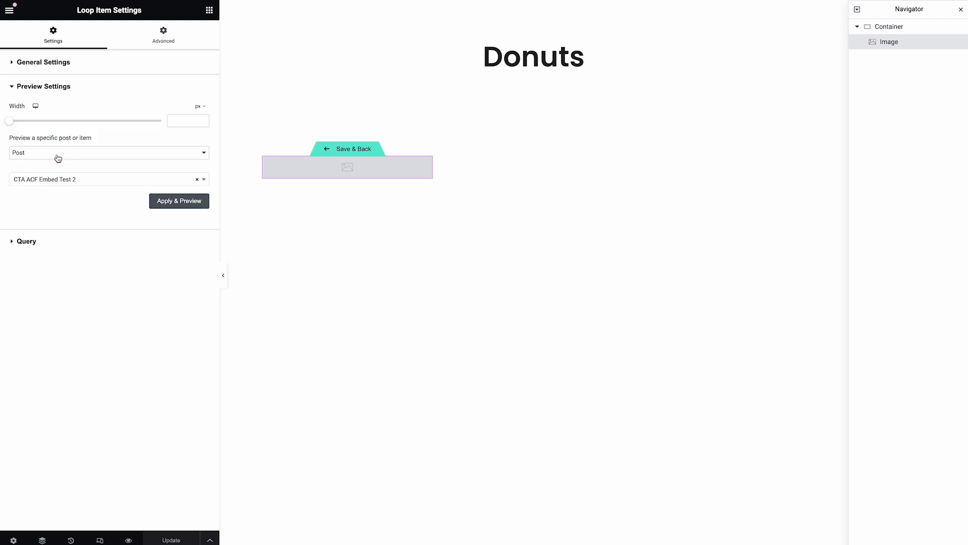
{"action": "left_click", "coordinate": [58, 158]}
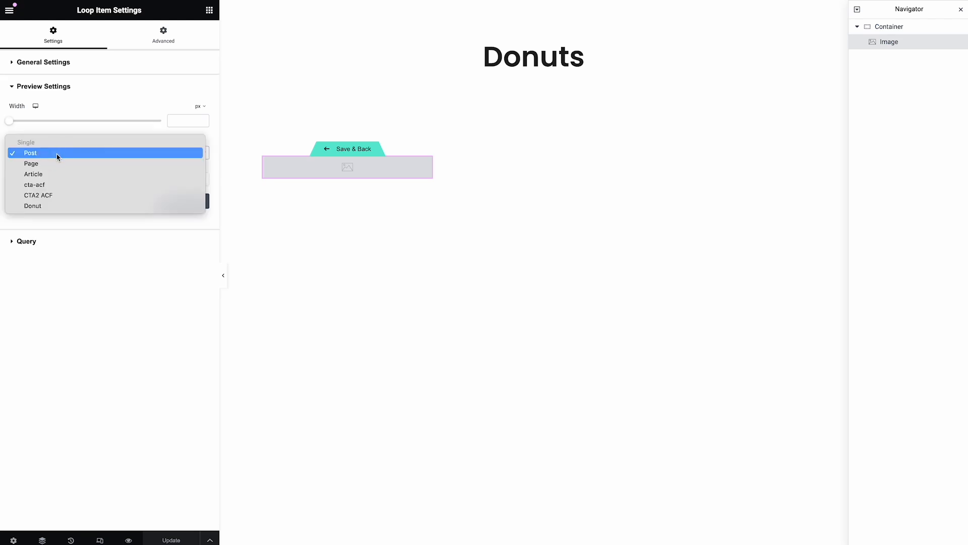
{"action": "left_click", "coordinate": [57, 206]}
{"action": "left_click", "coordinate": [61, 181]}
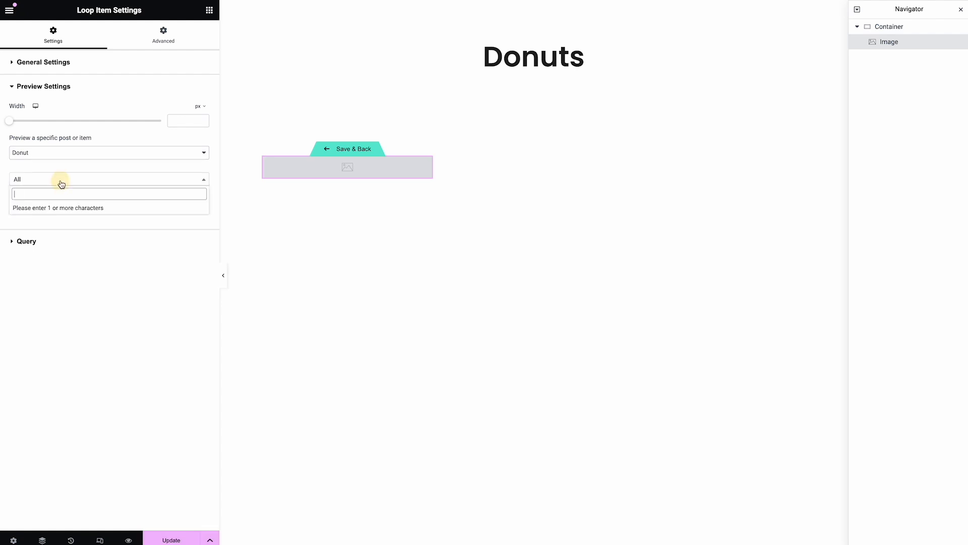
{"action": "type", "text": "gl"}
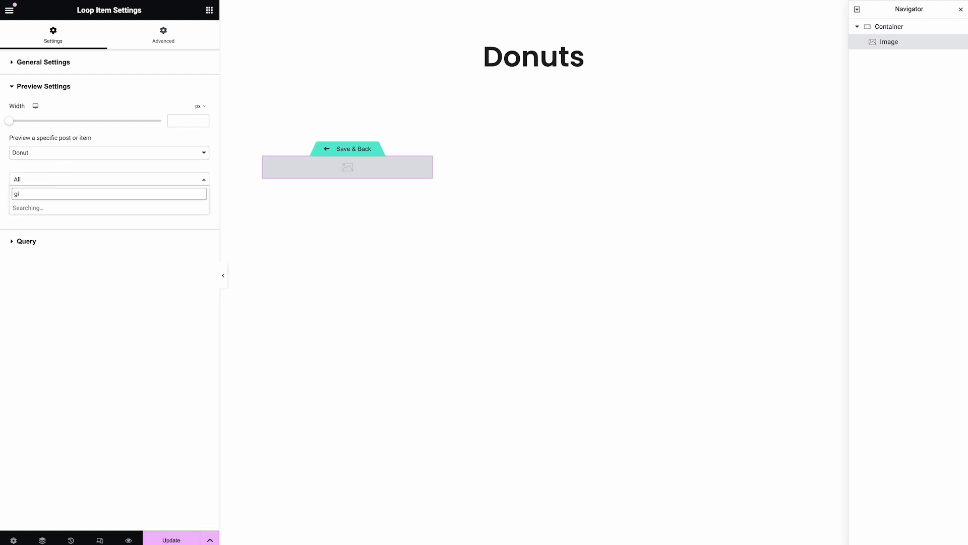
{"action": "left_click", "coordinate": [66, 207]}
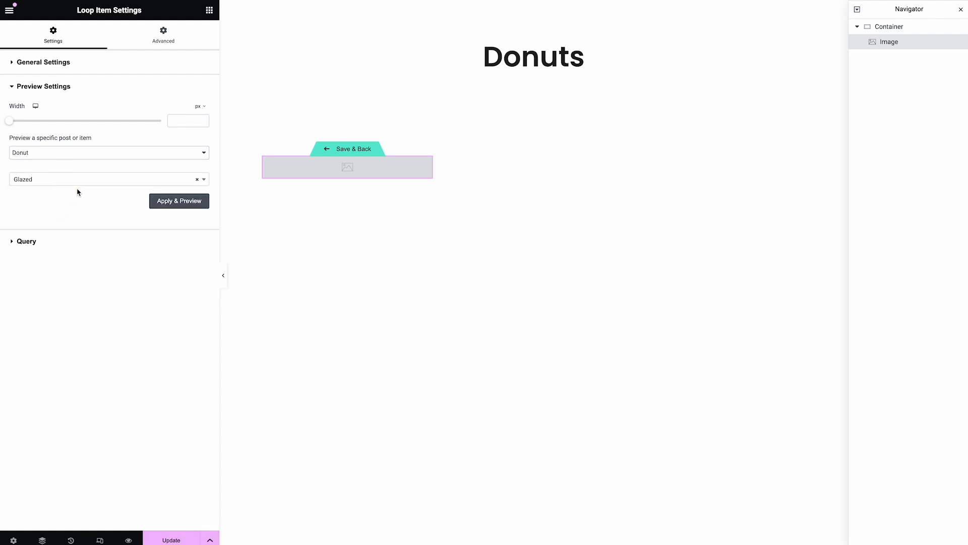
Set the loop template's preview width to 400 px and apply the preview settings
{"action": "left_click_drag", "start_coordinate": [13, 124], "coordinate": [51, 126]}
{"action": "double_click", "coordinate": [171, 121]}
{"action": "type", "text": "400"}
{"action": "left_click", "coordinate": [186, 203]}
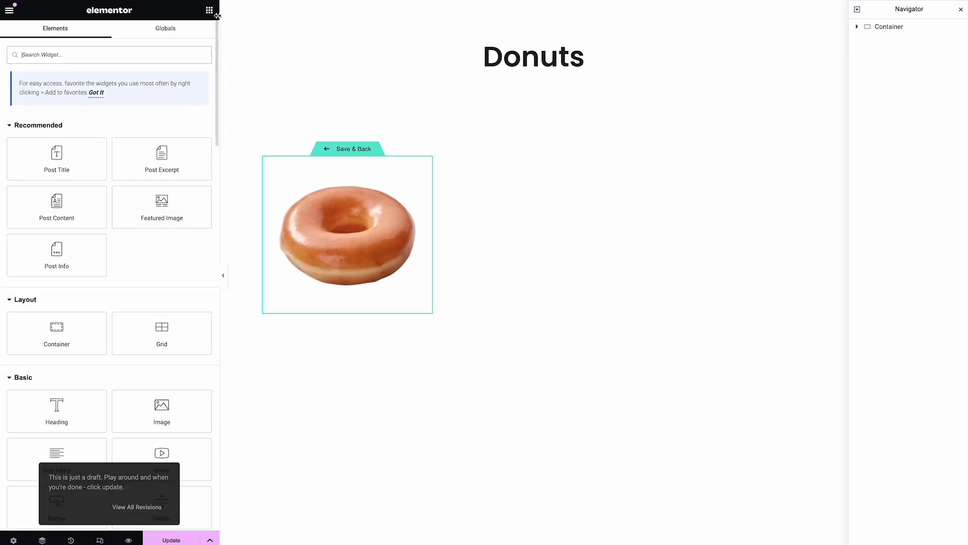
Add a Heading widget below the donut image and use the Post Title as its dynamic title
{"action": "left_click_drag", "start_coordinate": [84, 398], "coordinate": [354, 293]}
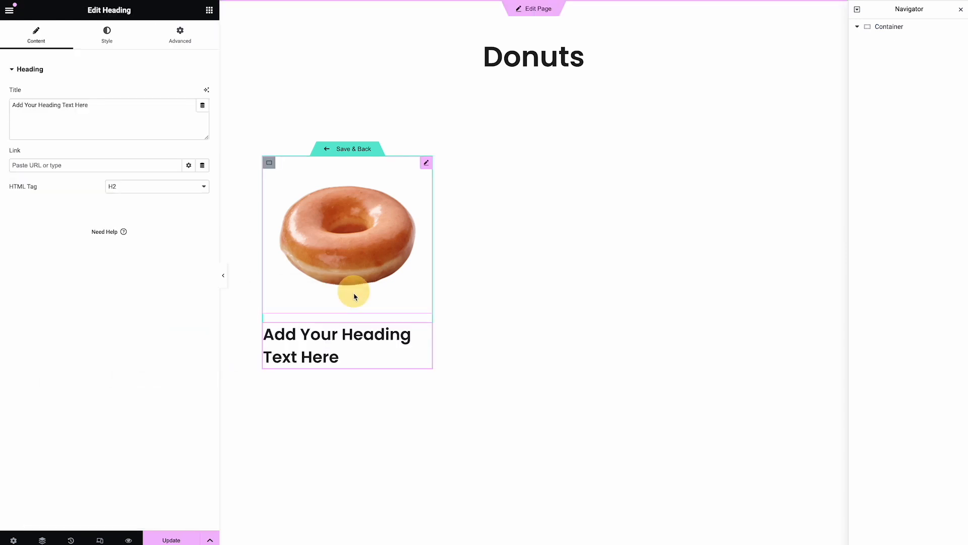
{"action": "left_click", "coordinate": [202, 109]}
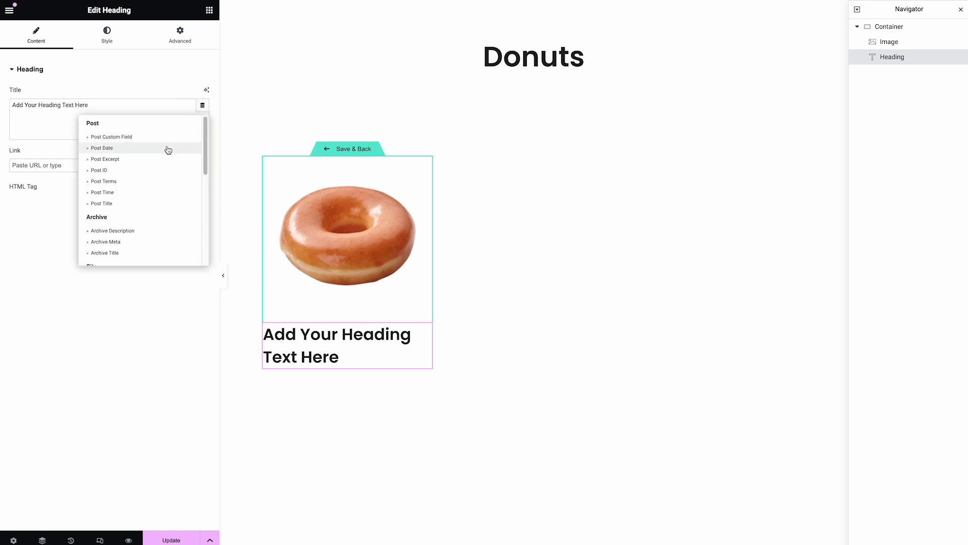
{"action": "left_click", "coordinate": [128, 205]}
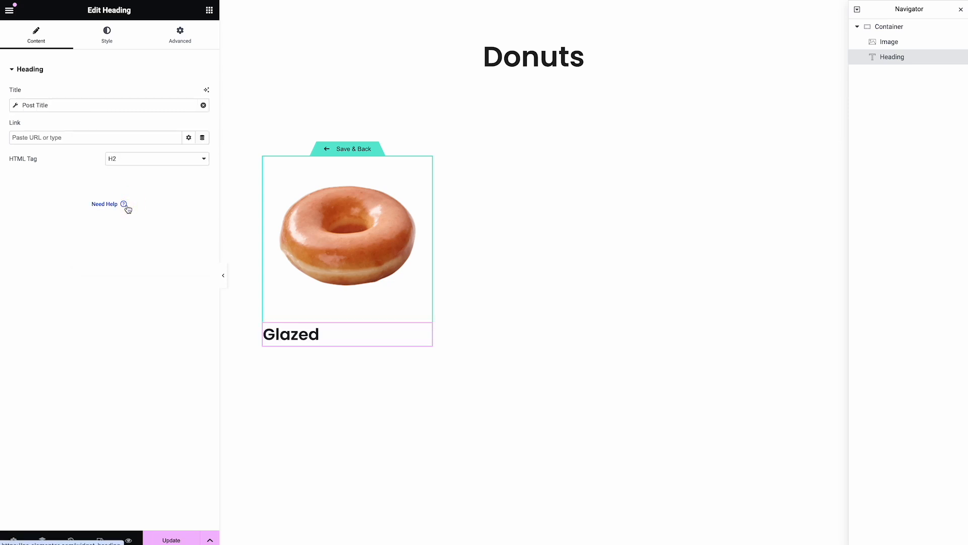
Add a Text Editor widget below the heading and use the Post Excerpt as its dynamic content
{"action": "left_click", "coordinate": [209, 10]}
{"action": "left_click", "coordinate": [118, 61]}
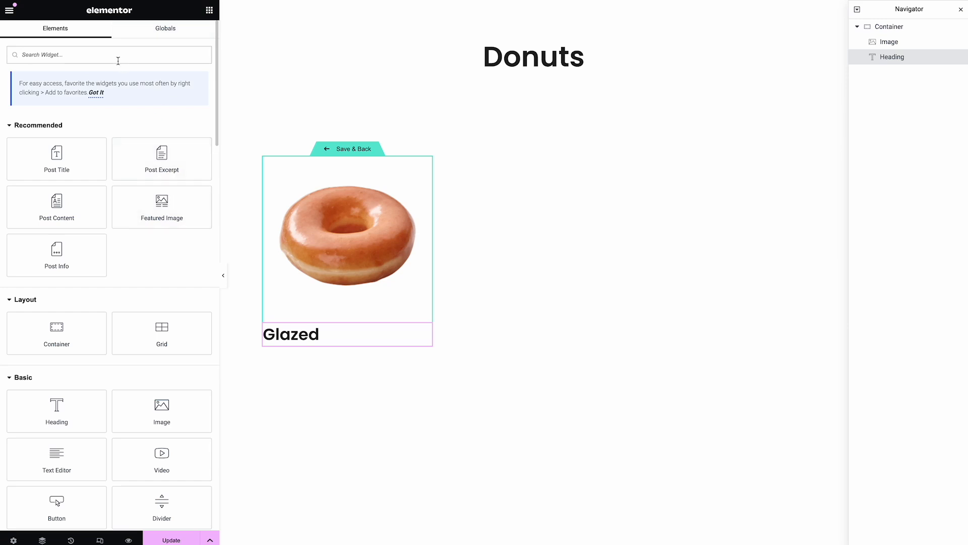
{"action": "type", "text": "text"}
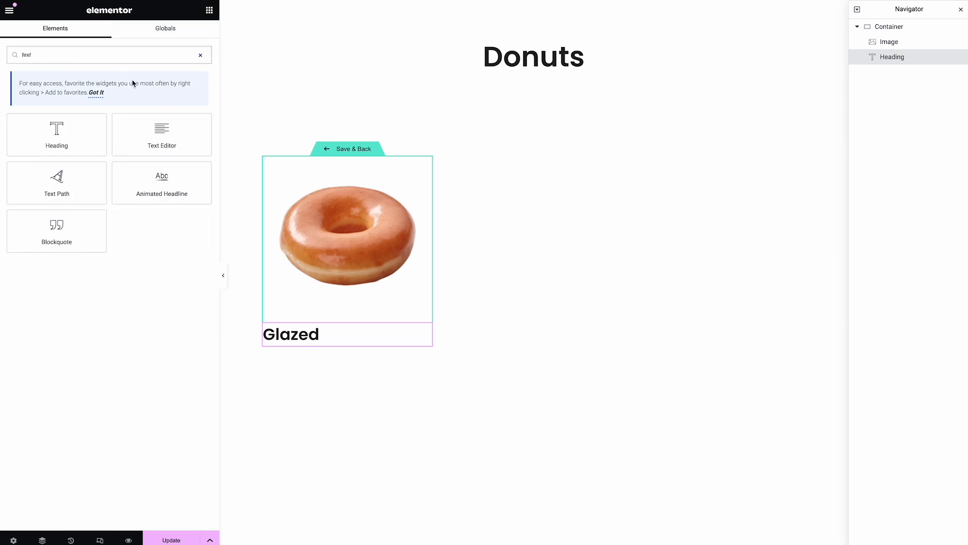
{"action": "left_click_drag", "start_coordinate": [165, 143], "coordinate": [320, 347]}
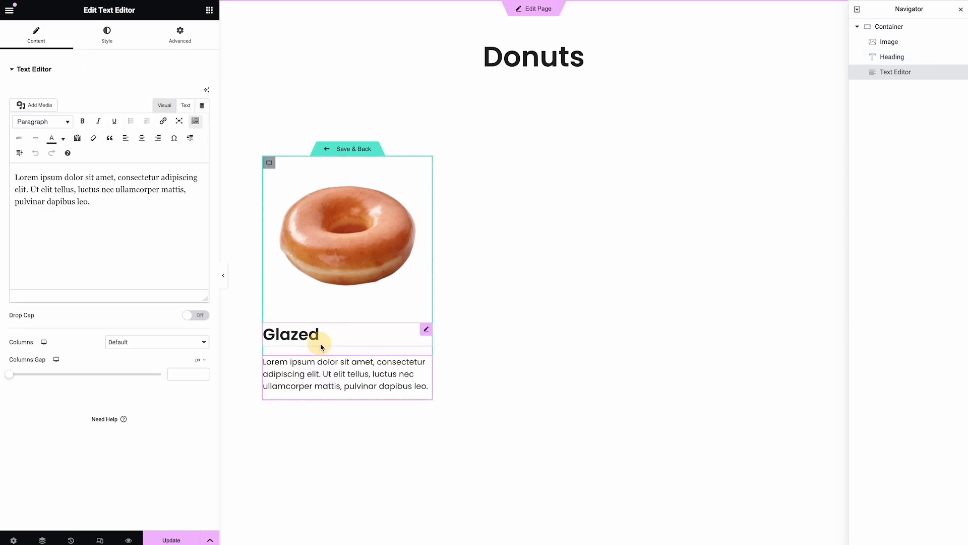
{"action": "left_click", "coordinate": [203, 107]}
{"action": "scroll", "coordinate": [175, 161], "scroll_direction": "down", "scroll_amount": 3}
{"action": "scroll", "coordinate": [175, 161], "scroll_direction": "down", "scroll_amount": 2}
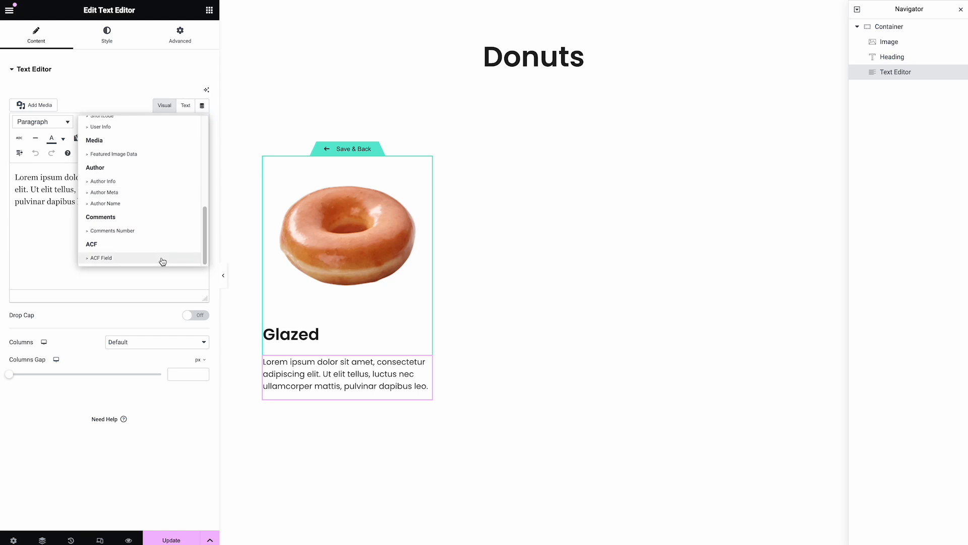
{"action": "scroll", "coordinate": [163, 258], "scroll_direction": "up", "scroll_amount": 5}
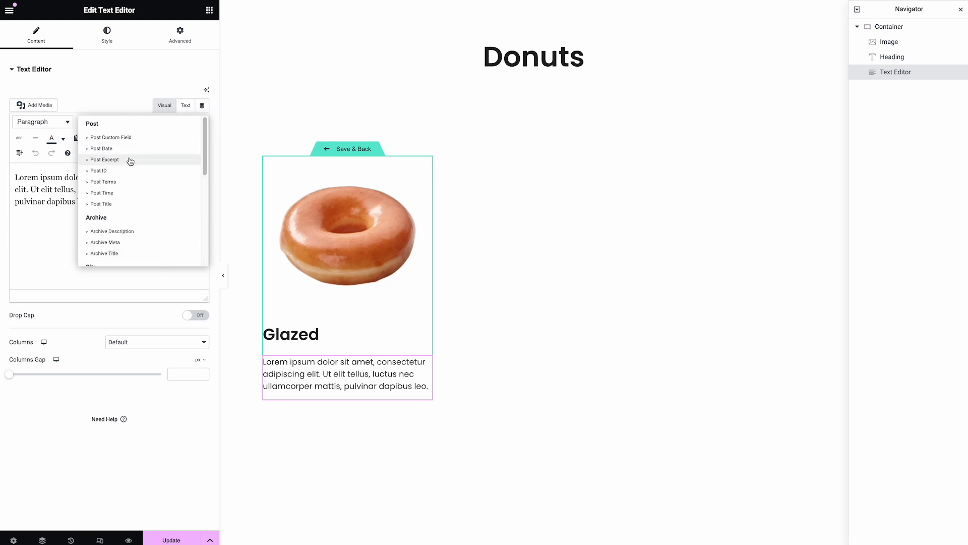
{"action": "left_click", "coordinate": [130, 160]}
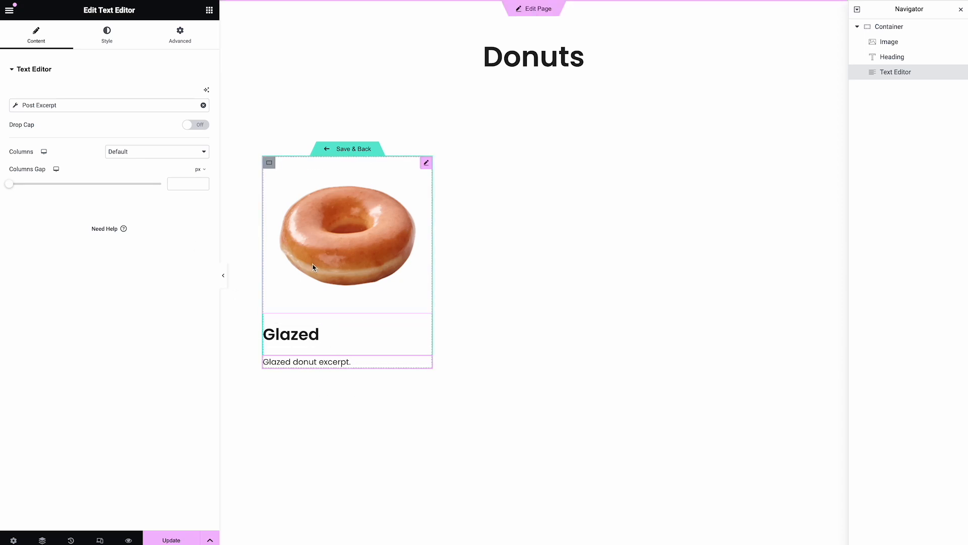
Preview the loop template in the tablet layout and return to the desktop layout
{"action": "left_click", "coordinate": [99, 540]}
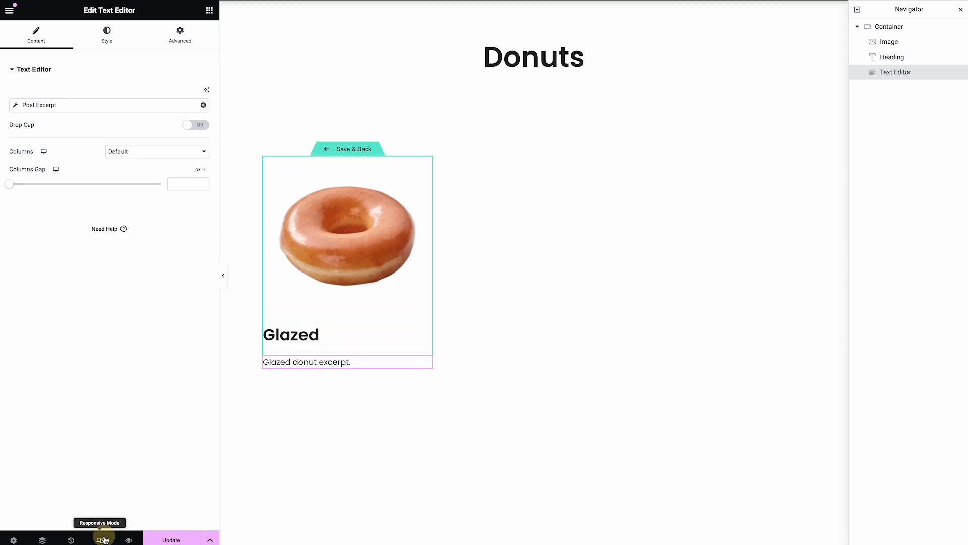
{"action": "left_click", "coordinate": [489, 10]}
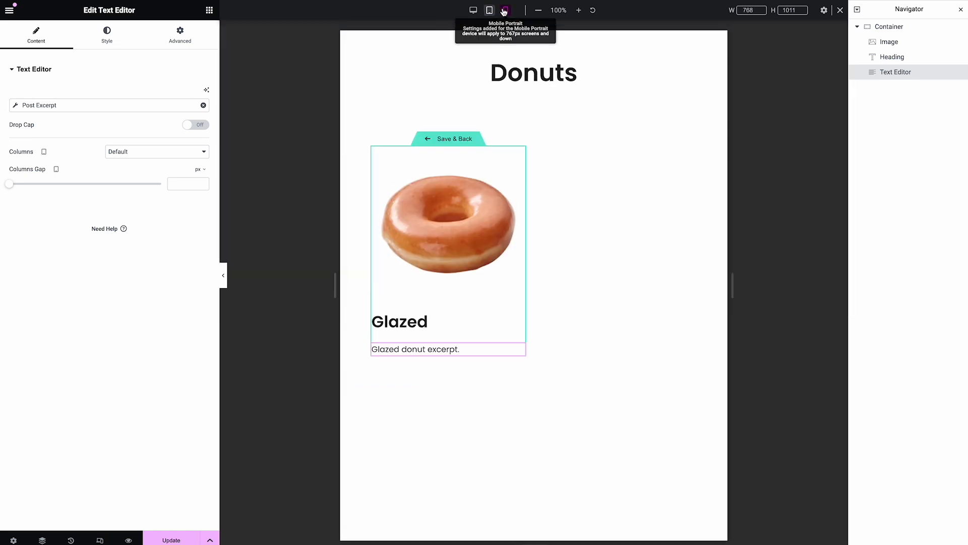
{"action": "left_click", "coordinate": [474, 10]}
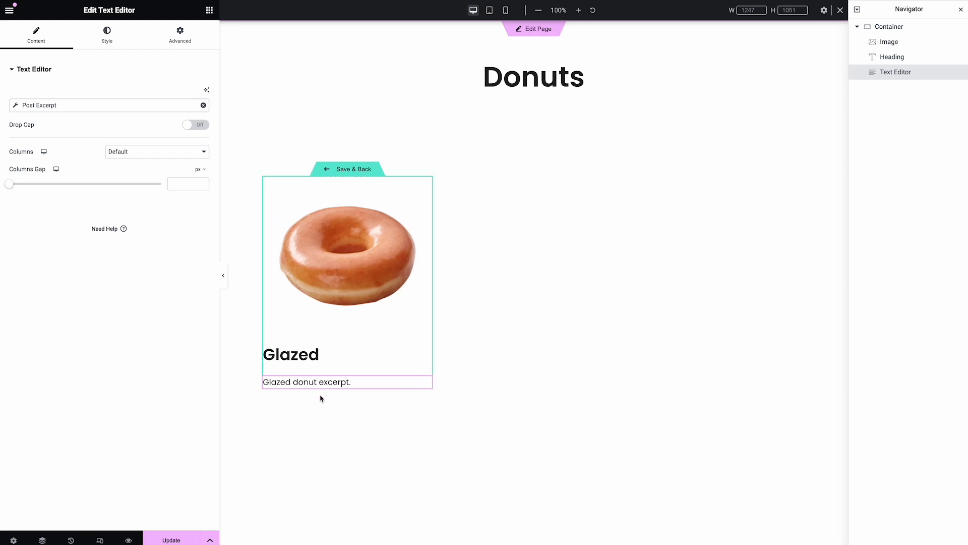
Save the loop template, return to the page, and set the Loop Grid's query source to Donuts
{"action": "left_click", "coordinate": [357, 170]}
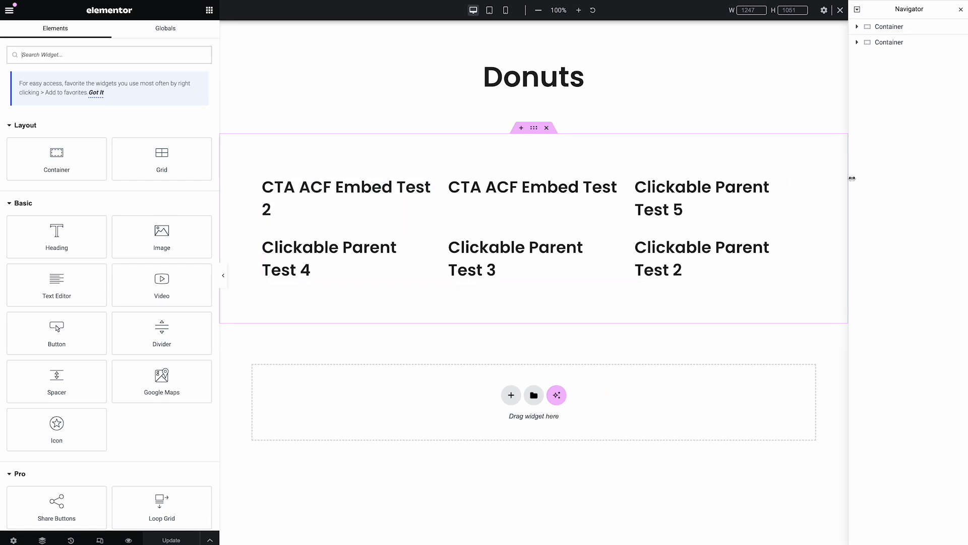
{"action": "left_click", "coordinate": [799, 184]}
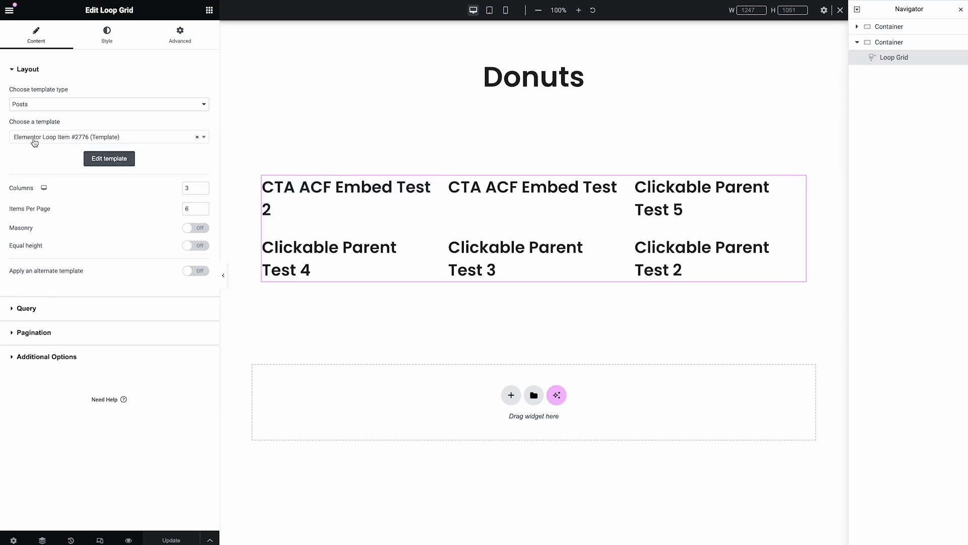
{"action": "left_click", "coordinate": [45, 310]}
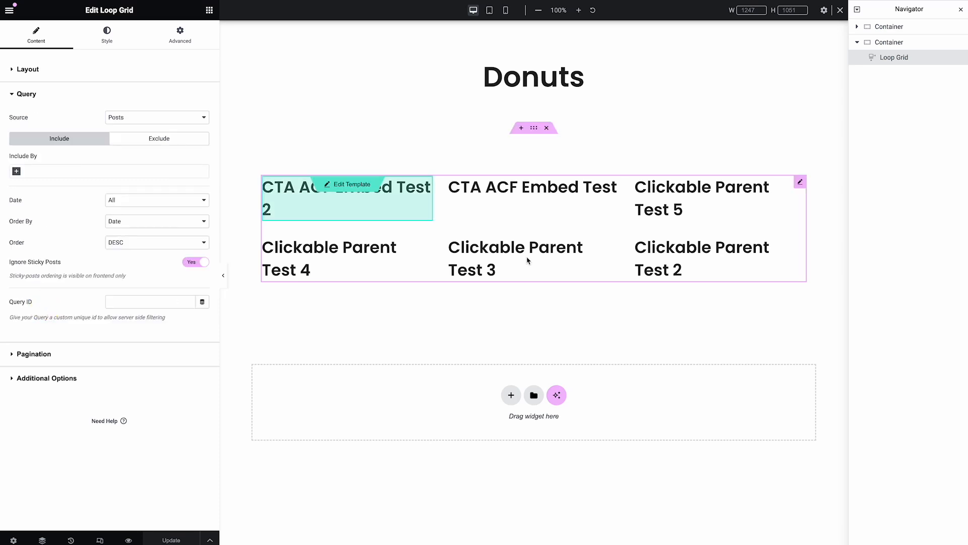
{"action": "left_click", "coordinate": [121, 121]}
{"action": "left_click", "coordinate": [141, 205]}
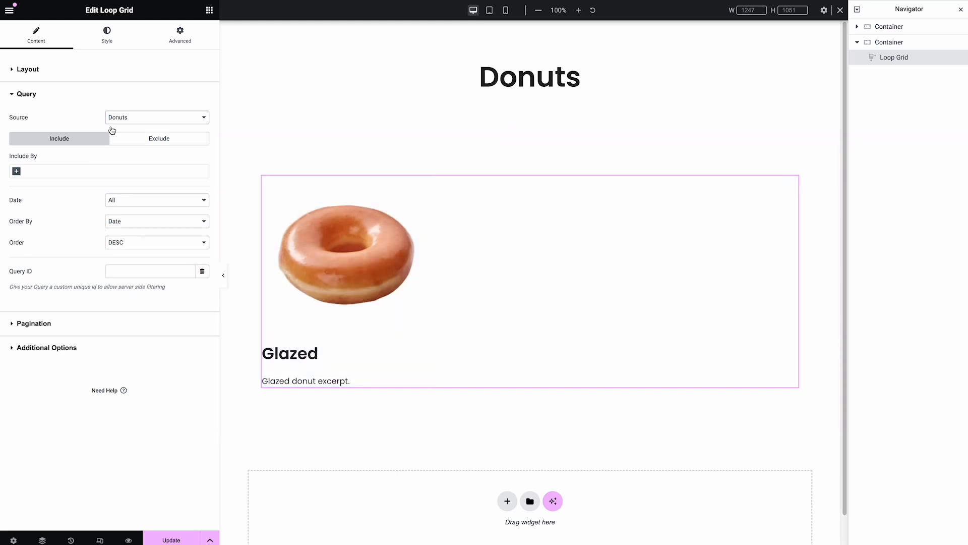
{"action": "left_click", "coordinate": [129, 197]}
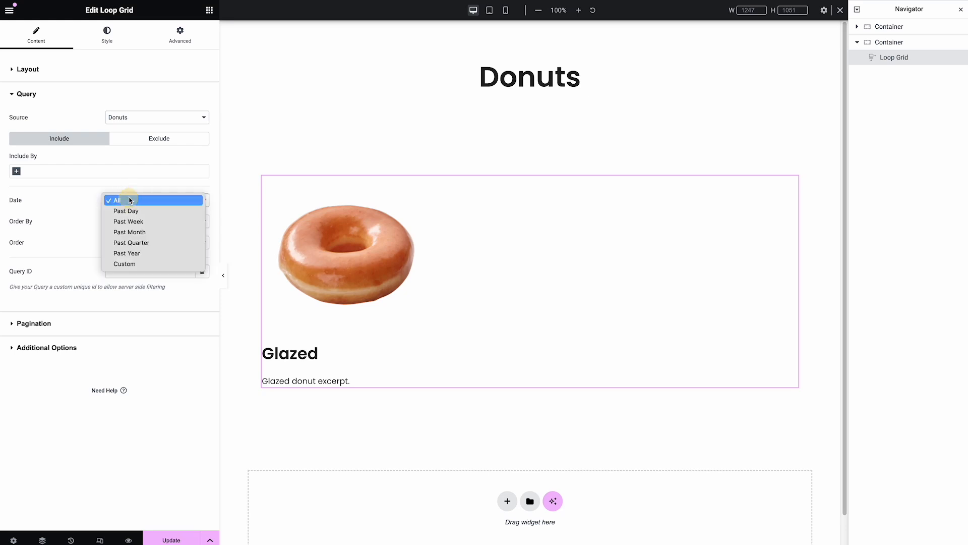
{"action": "left_click", "coordinate": [167, 427]}
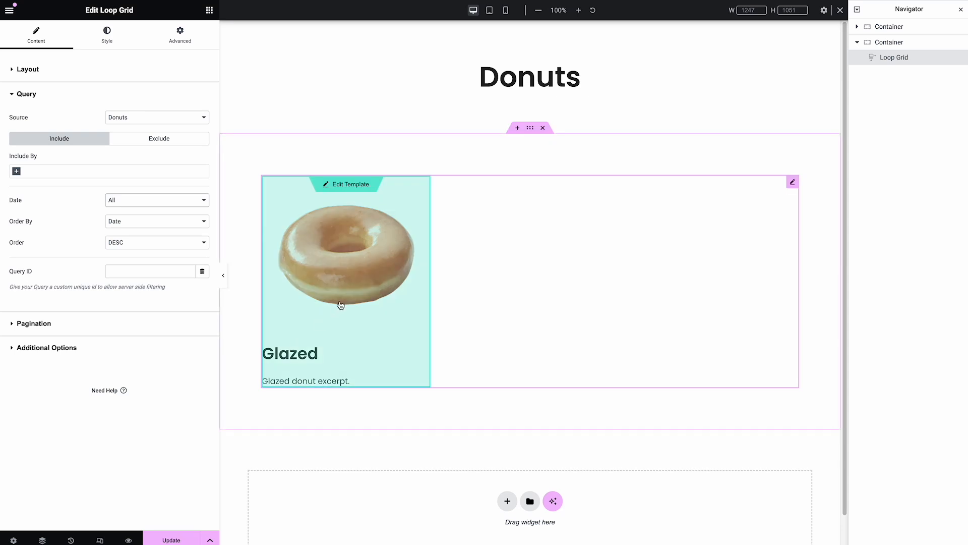
Update the Donuts page and open the WordPress dashboard in a new browser tab
{"action": "left_click", "coordinate": [171, 540]}
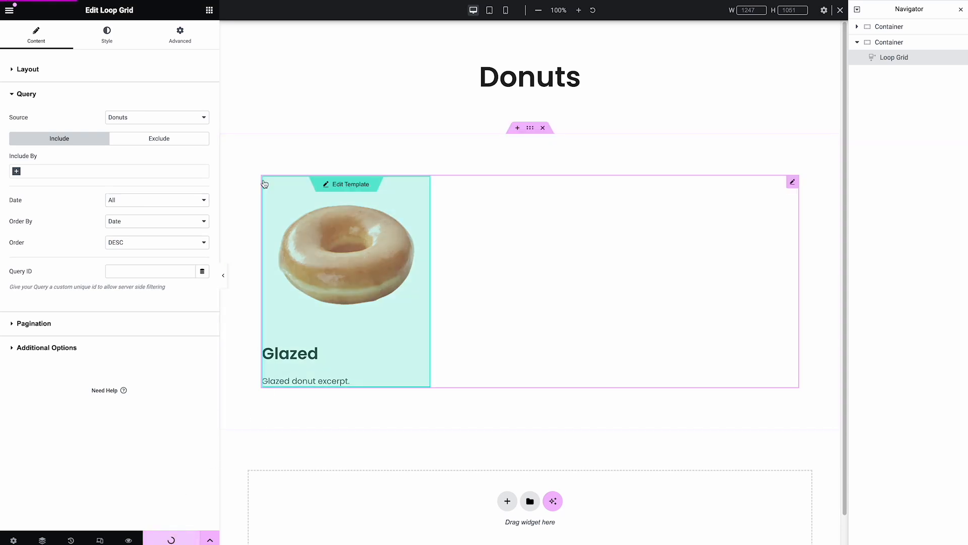
{"action": "left_click", "coordinate": [9, 10]}
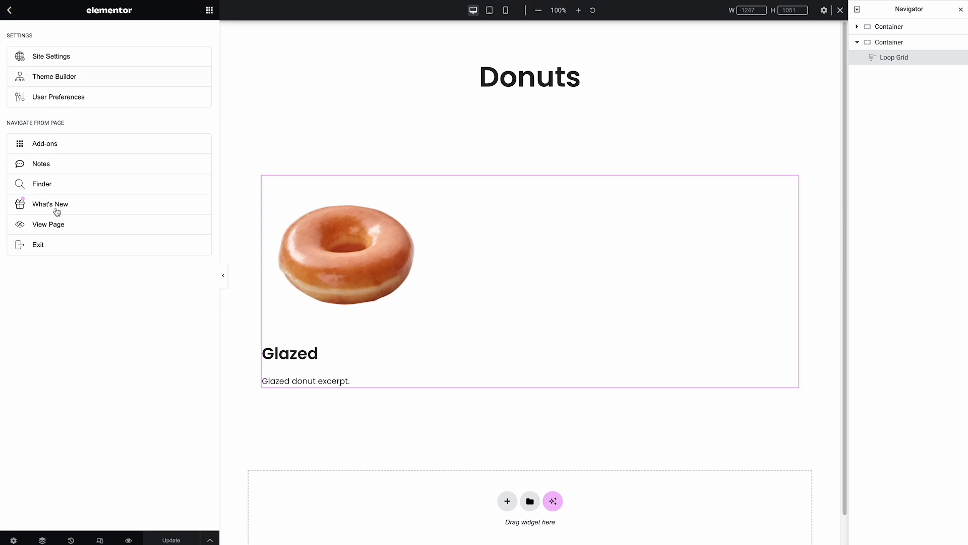
{"action": "right_click", "coordinate": [61, 252]}
{"action": "left_click", "coordinate": [93, 256]}
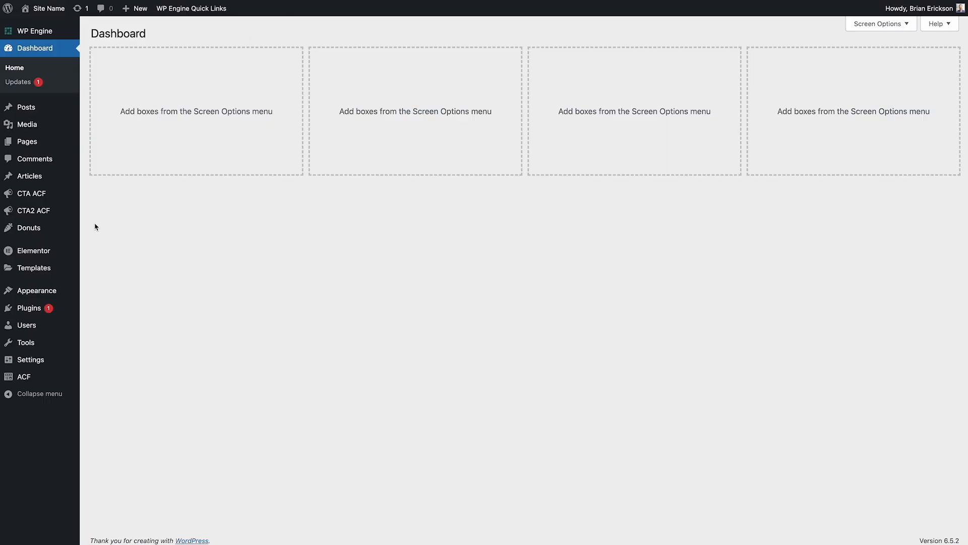
Open Elementor Loop Item #2776 for editing from the Theme Builder's Loop Item templates
{"action": "mouse_move", "coordinate": [65, 269]}
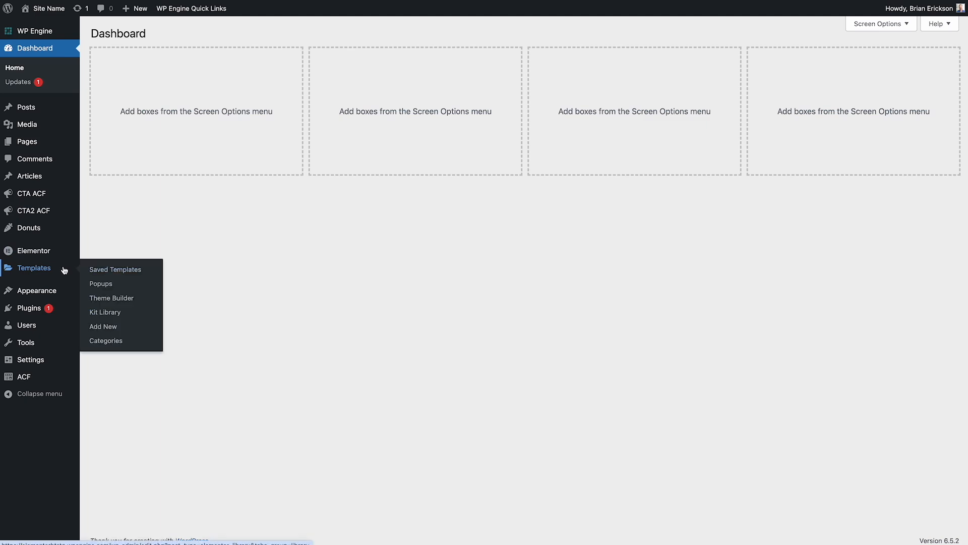
{"action": "left_click", "coordinate": [109, 298]}
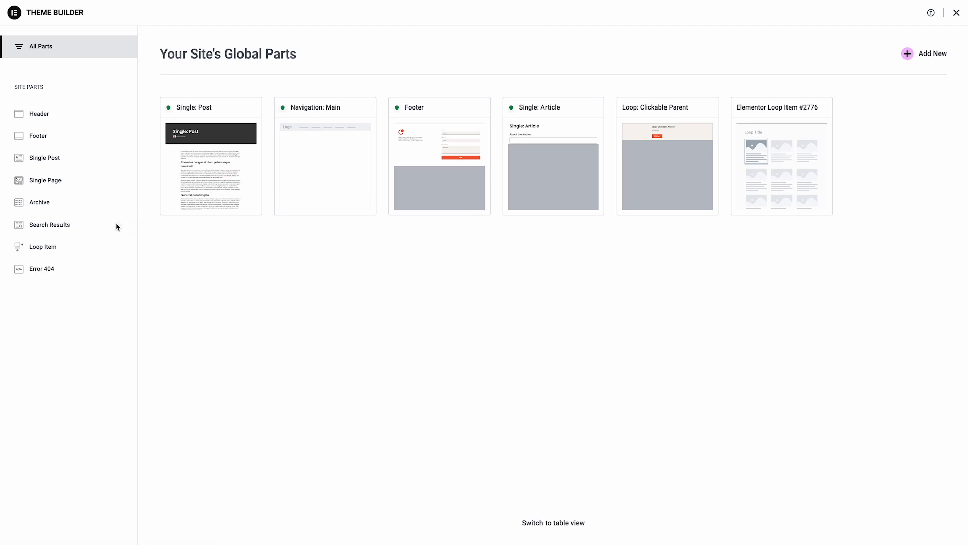
{"action": "left_click", "coordinate": [47, 249]}
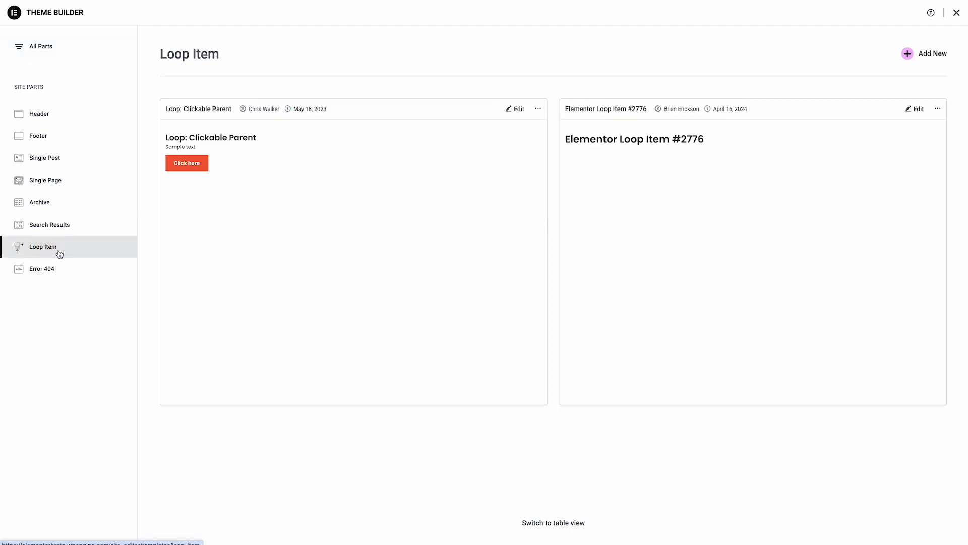
{"action": "left_click", "coordinate": [916, 112]}
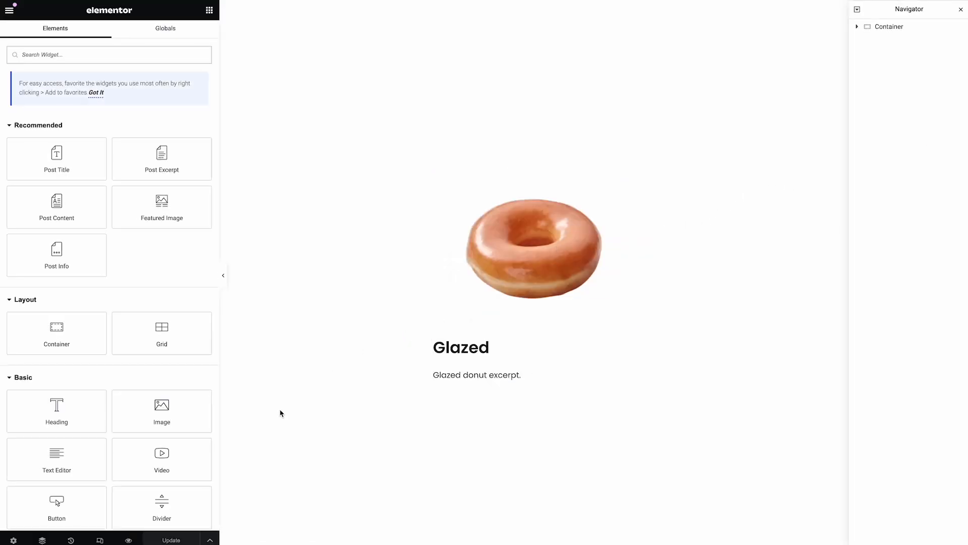
Change the loop template's title to "Loop: Donut Card"
{"action": "left_click", "coordinate": [13, 541]}
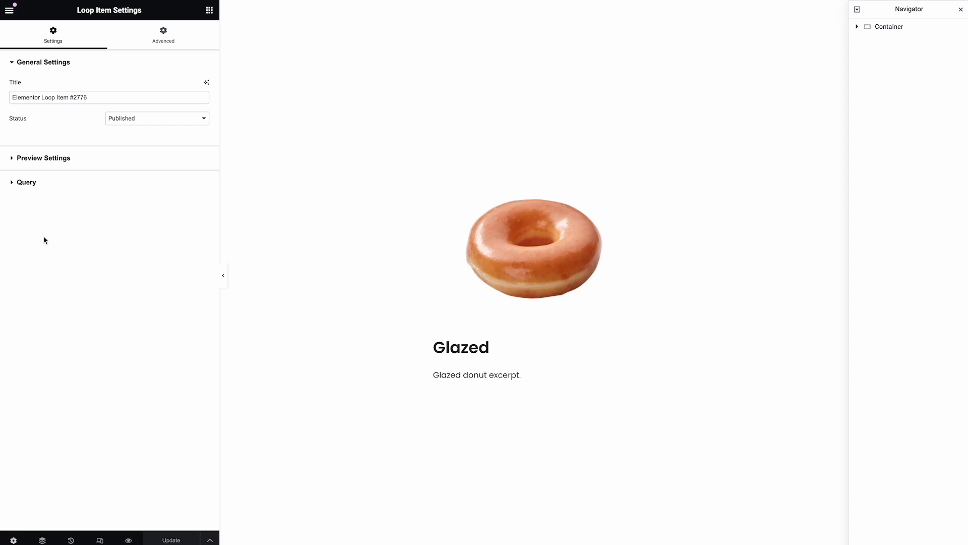
{"action": "triple_click", "coordinate": [72, 95]}
{"action": "type", "text": "Loop: Donut Card"}
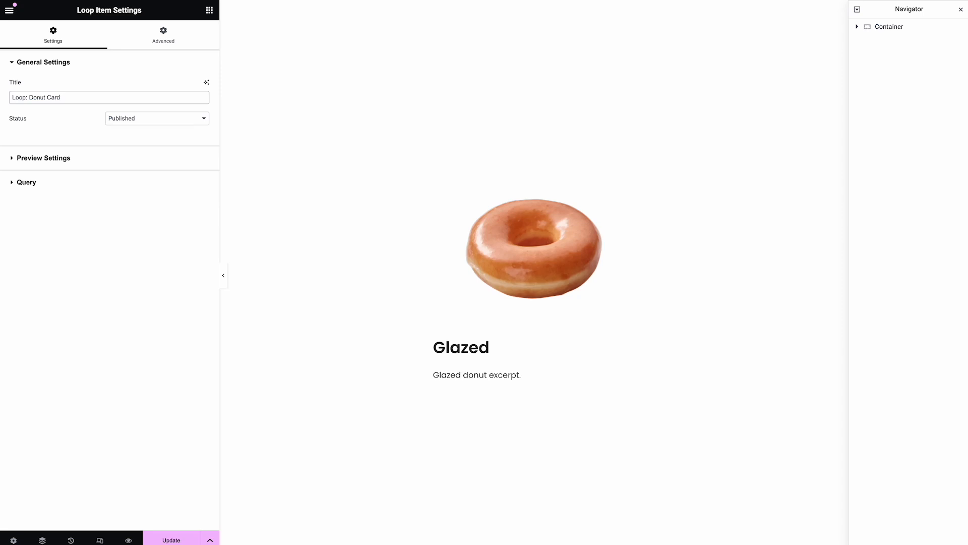
Reduce the loop item's preview width to 372 px in the template's preview settings
{"action": "left_click", "coordinate": [80, 157]}
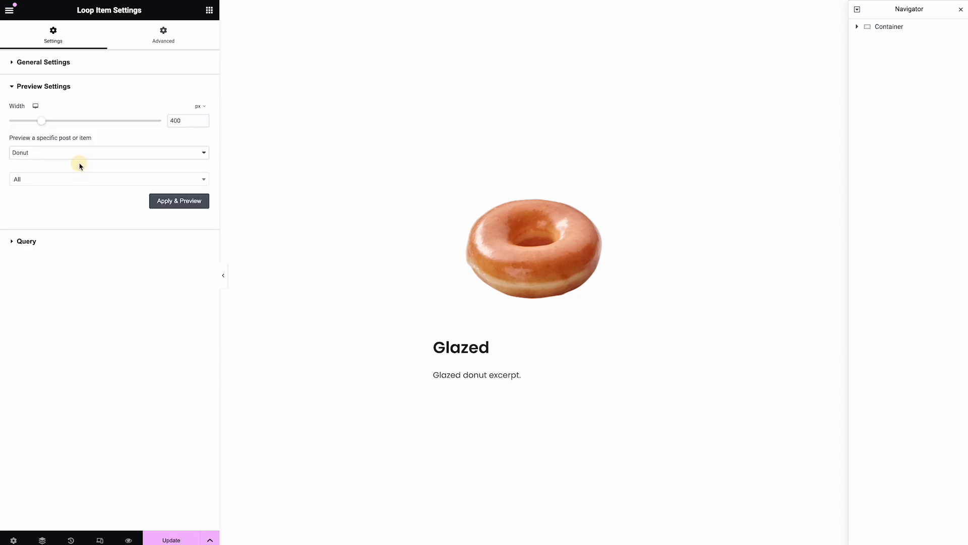
{"action": "mouse_move", "coordinate": [49, 123]}
{"action": "left_mouse_down"}
{"action": "mouse_move", "coordinate": [67, 126]}
{"action": "mouse_move", "coordinate": [28, 130]}
{"action": "mouse_move", "coordinate": [40, 131]}
{"action": "left_mouse_up"}
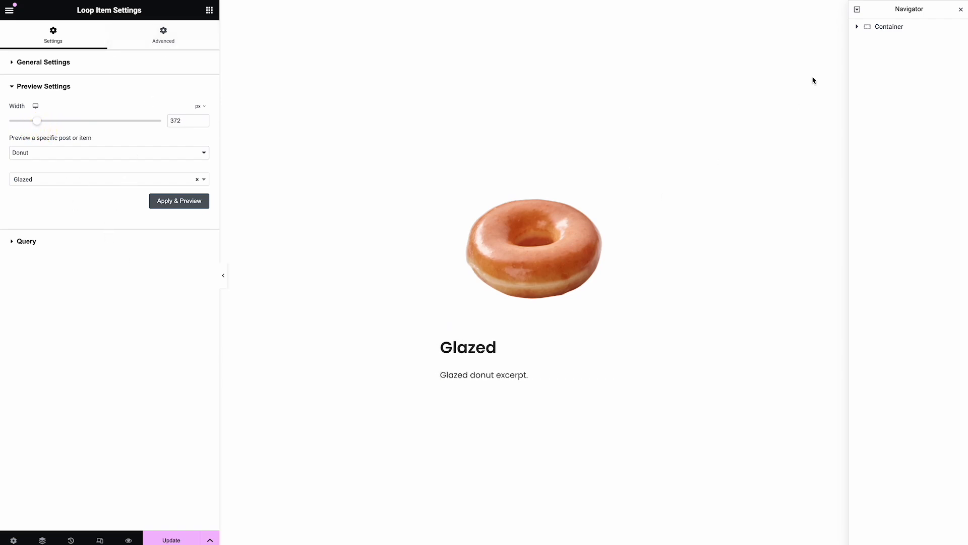
Add an outline box shadow to the card's container with a spread of -4 and a slightly increased blur
{"action": "left_click", "coordinate": [900, 26]}
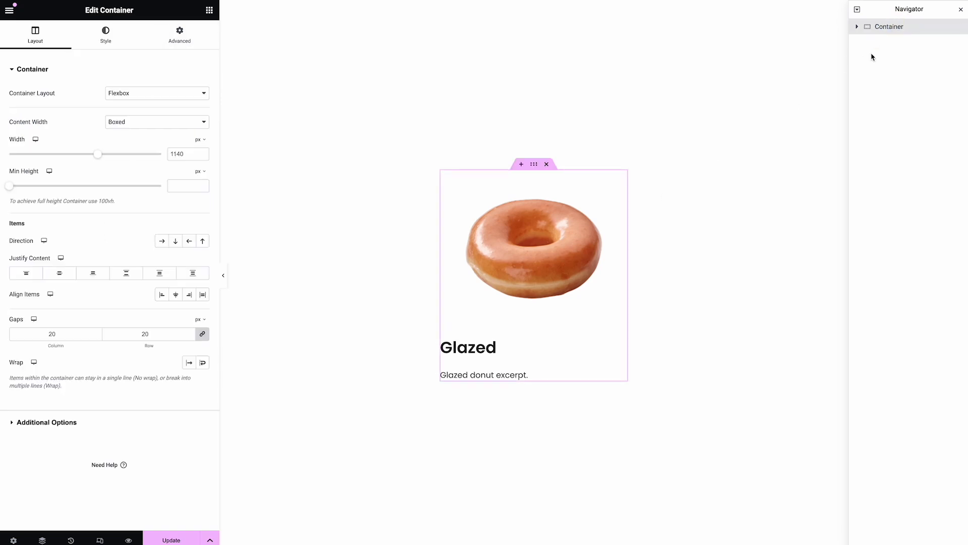
{"action": "left_click", "coordinate": [126, 41]}
{"action": "left_click", "coordinate": [98, 179]}
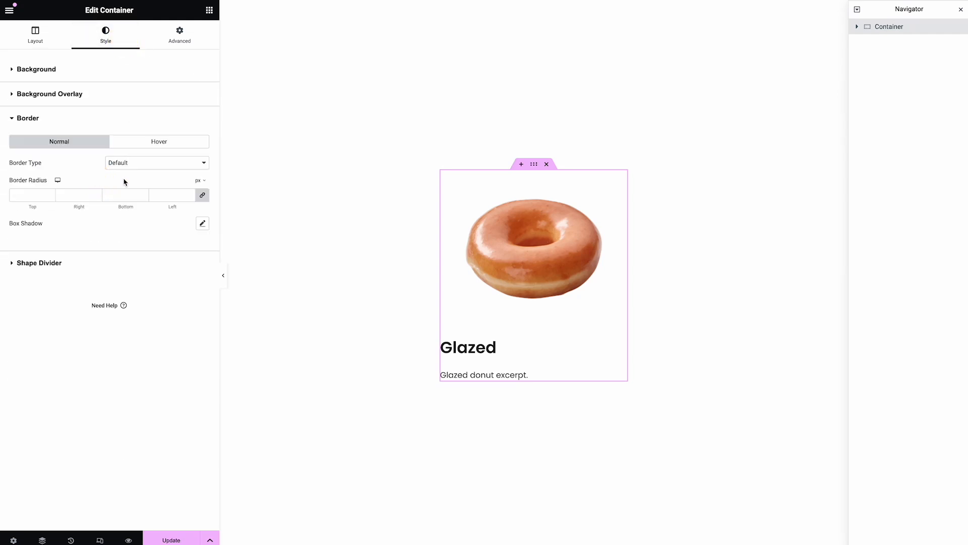
{"action": "left_click", "coordinate": [202, 222]}
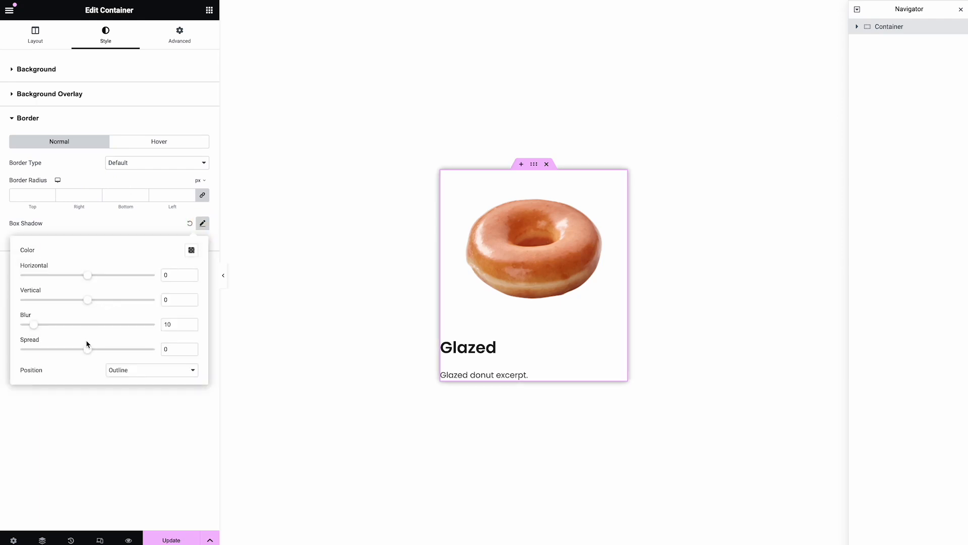
{"action": "mouse_move", "coordinate": [87, 349]}
{"action": "left_mouse_down"}
{"action": "mouse_move", "coordinate": [71, 348]}
{"action": "mouse_move", "coordinate": [86, 350]}
{"action": "left_mouse_up"}
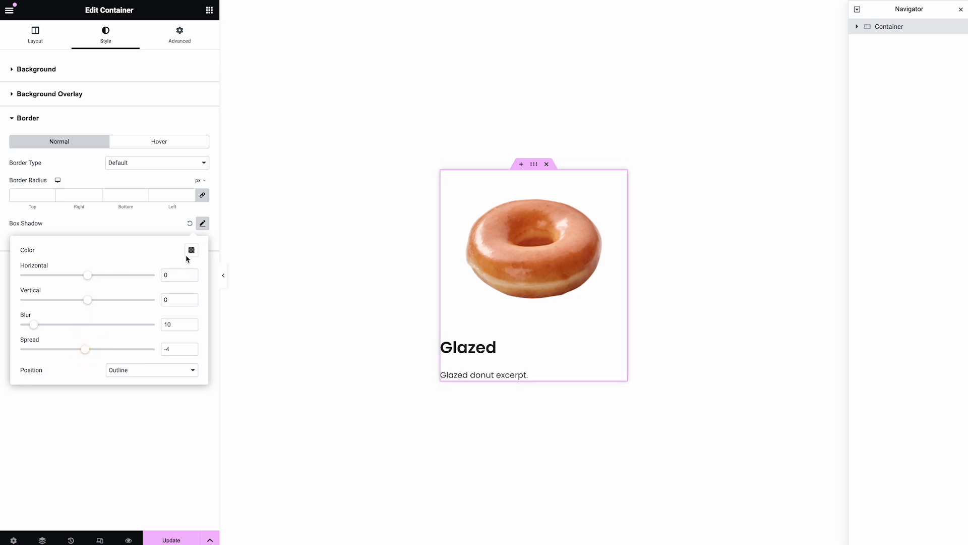
{"action": "left_click_drag", "start_coordinate": [31, 330], "coordinate": [37, 326]}
Set the container's border radius to 36 px and its padding to 36 px on all sides
{"action": "left_click", "coordinate": [174, 195]}
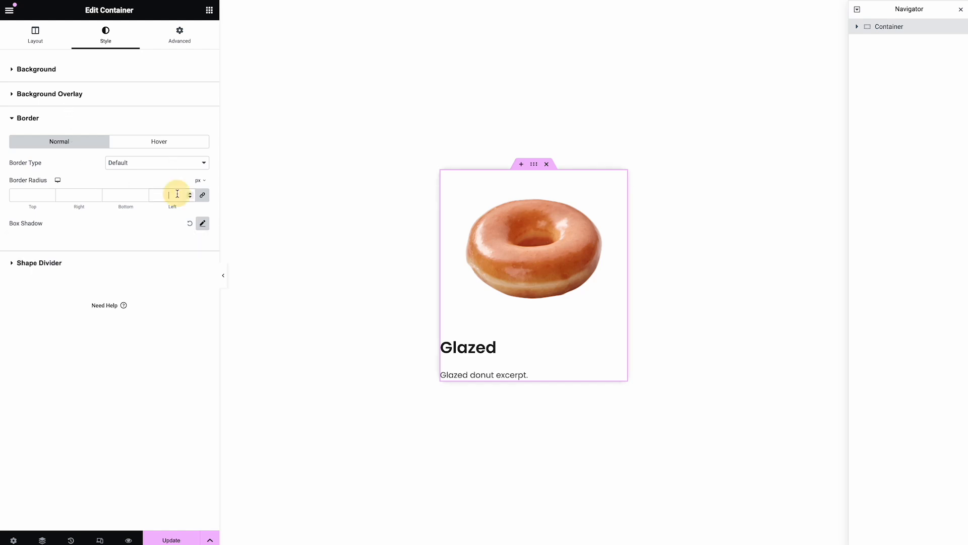
{"action": "type", "text": "36"}
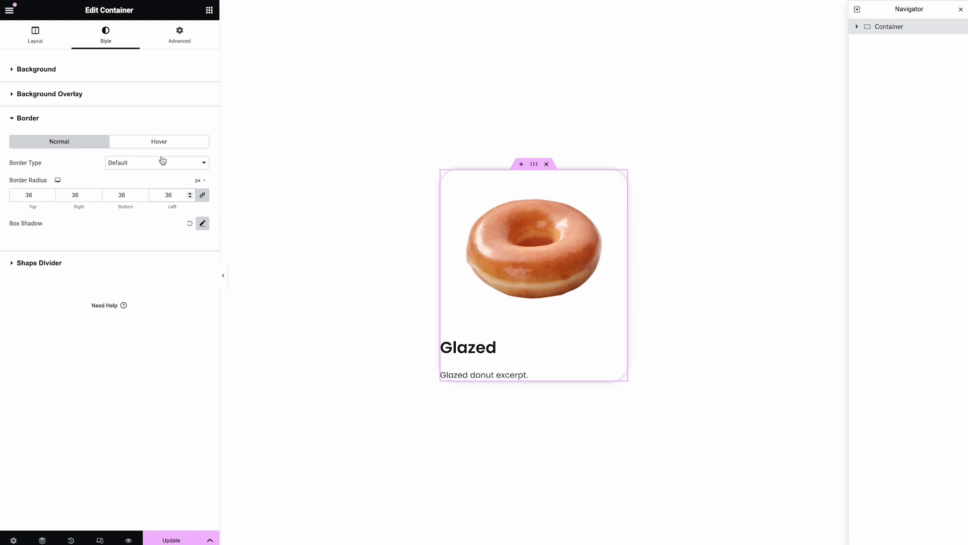
{"action": "left_click", "coordinate": [180, 40]}
{"action": "double_click", "coordinate": [157, 144]}
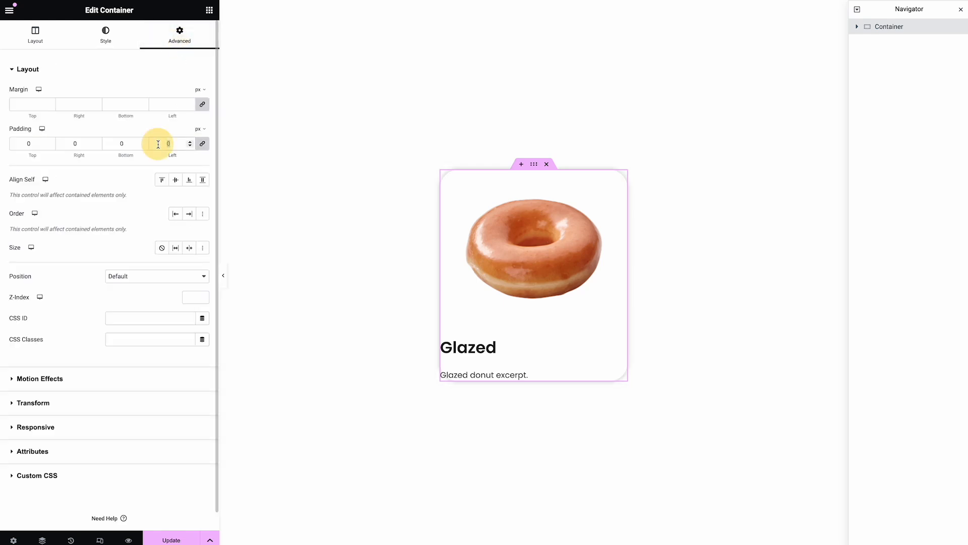
{"action": "type", "text": "36"}
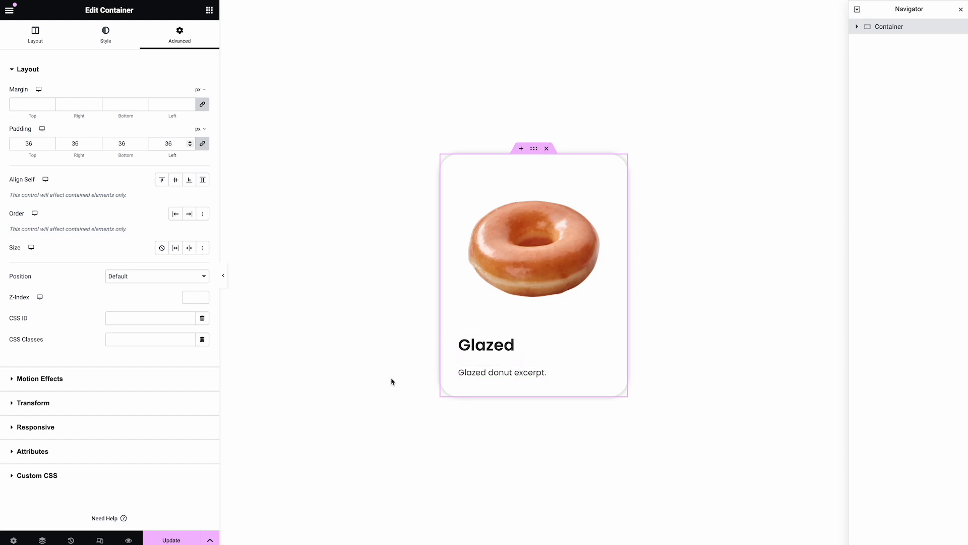
Save the donut card template with its 36 px container padding
{"action": "left_click", "coordinate": [180, 538]}
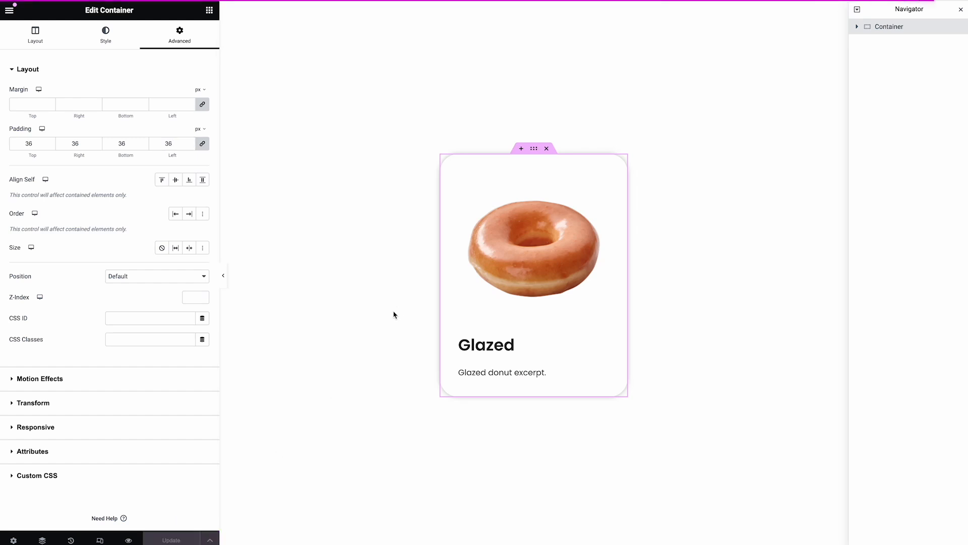
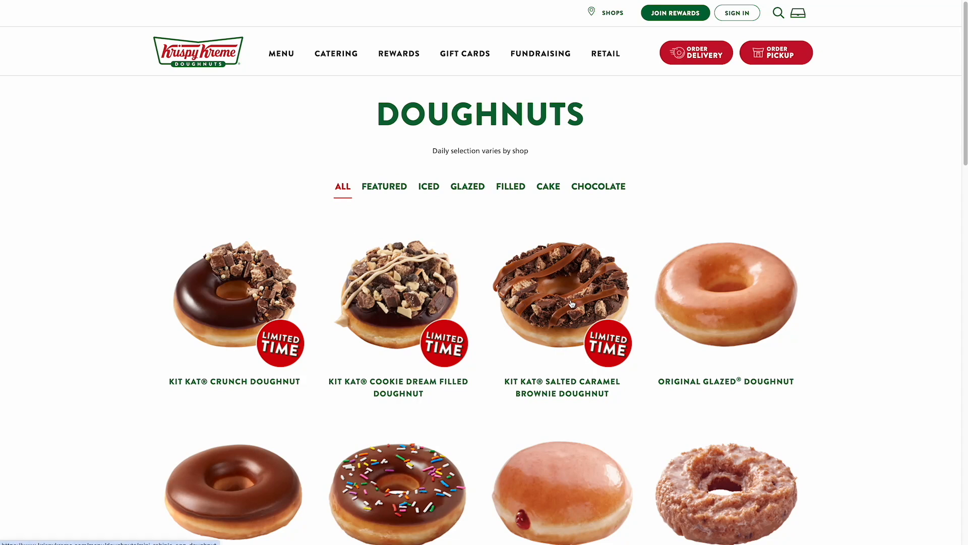
Browse the Krispy Kreme doughnuts page and pick out the Strawberry Iced Doughnut with Sprinkles image
{"action": "scroll", "coordinate": [406, 314], "scroll_direction": "down", "scroll_amount": 2}
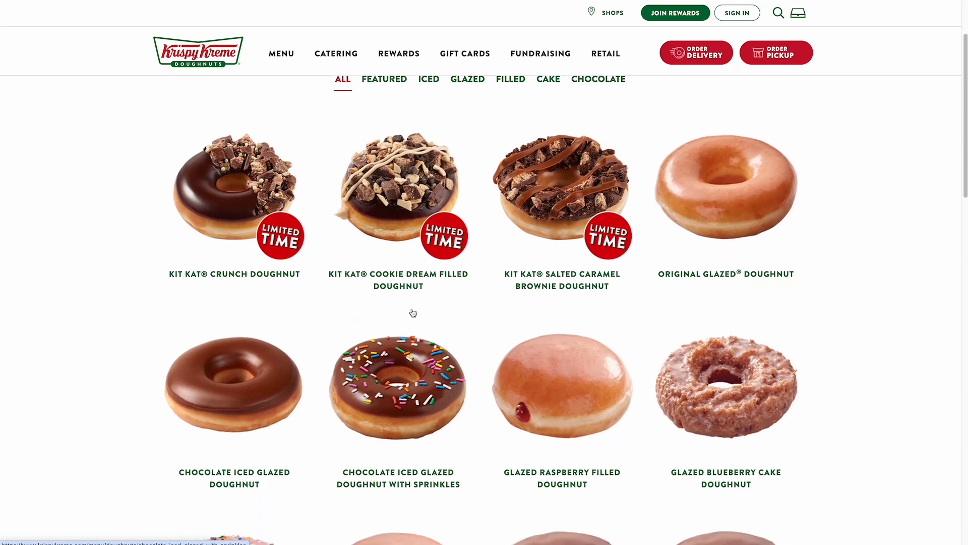
{"action": "scroll", "coordinate": [598, 333], "scroll_direction": "down", "scroll_amount": 6}
{"action": "scroll", "coordinate": [597, 331], "scroll_direction": "up", "scroll_amount": 3}
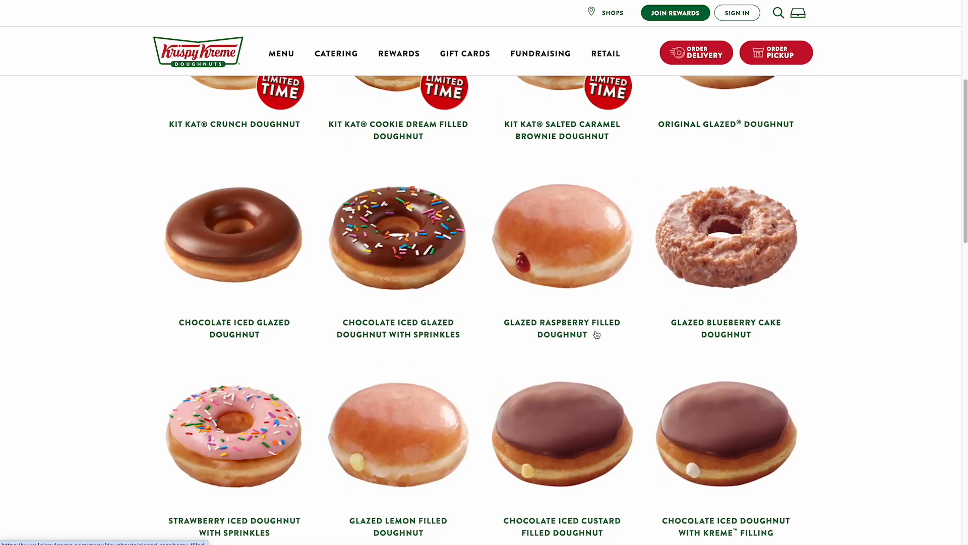
{"action": "scroll", "coordinate": [595, 335], "scroll_direction": "down", "scroll_amount": 2}
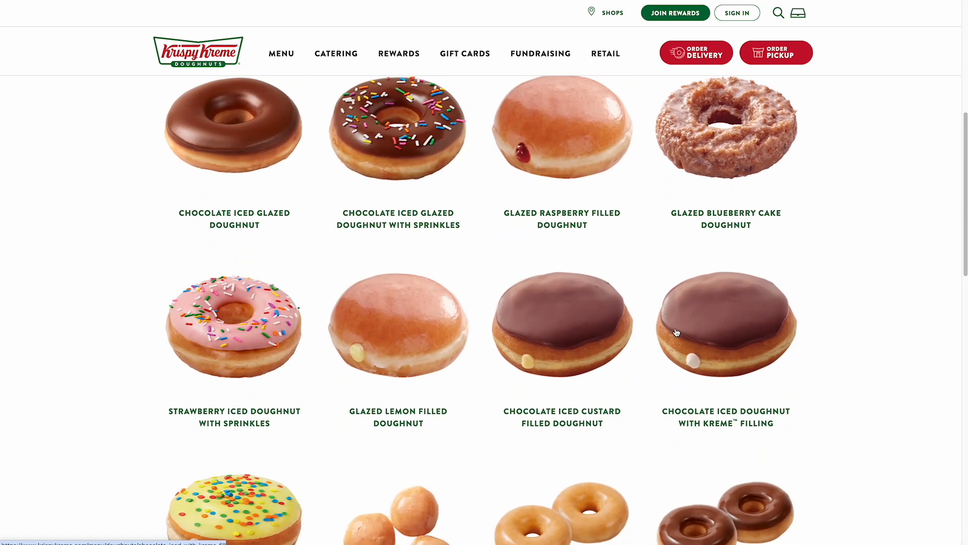
{"action": "left_click_drag", "start_coordinate": [258, 343], "coordinate": [247, 344]}
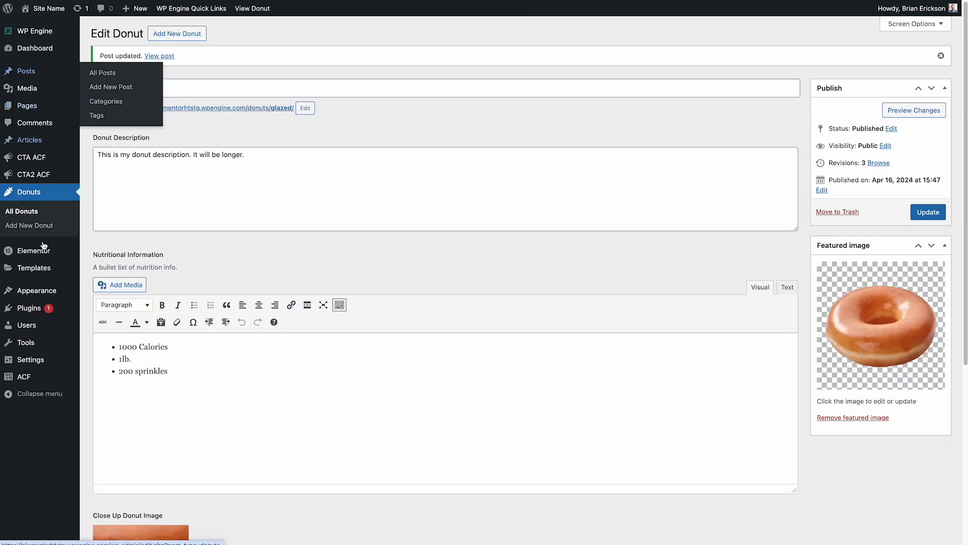
In the WordPress admin, add a new donut titled "Strawberry Sprinkle" and move on to its description
{"action": "left_click", "coordinate": [31, 208]}
{"action": "left_click", "coordinate": [168, 35]}
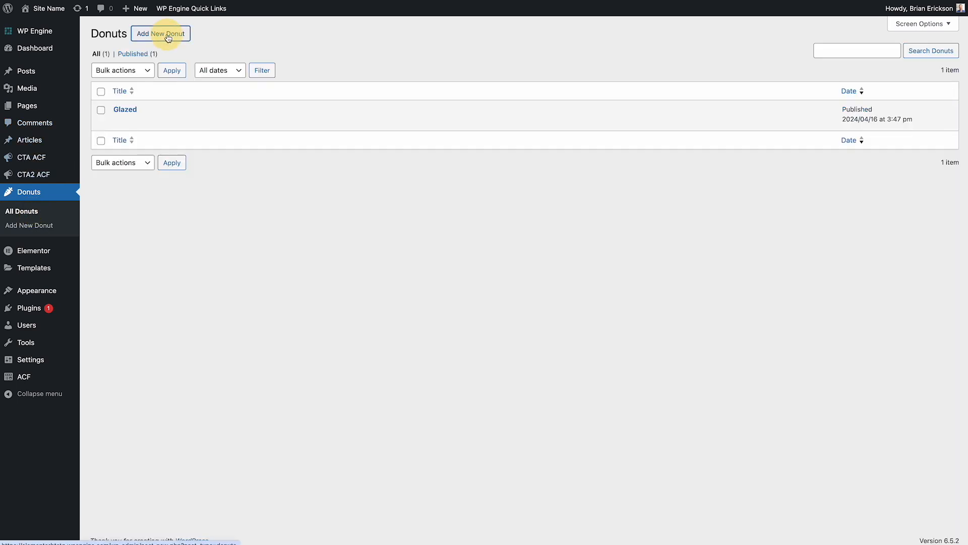
{"action": "type", "text": "St"}
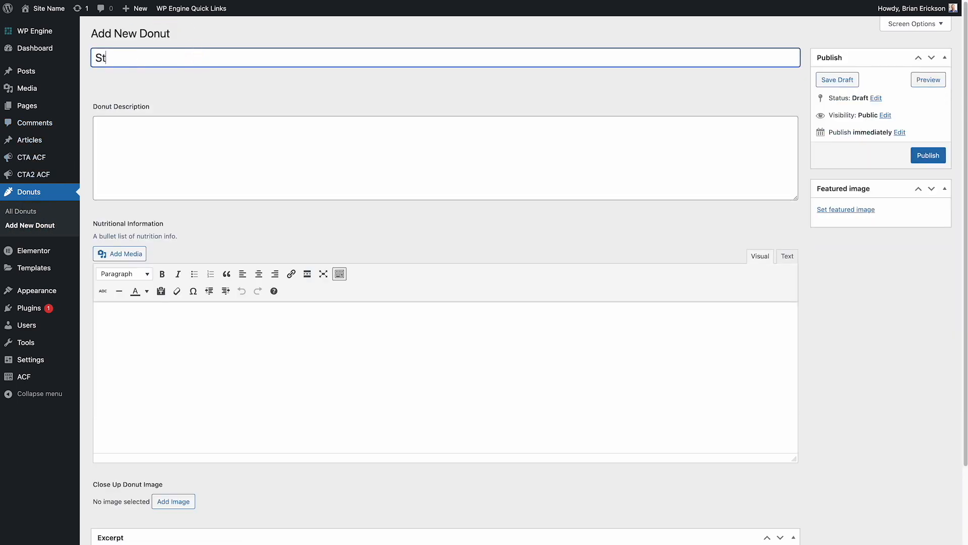
{"action": "type", "text": "rawberry Sprinkle"}
{"action": "key", "text": "Tab"}
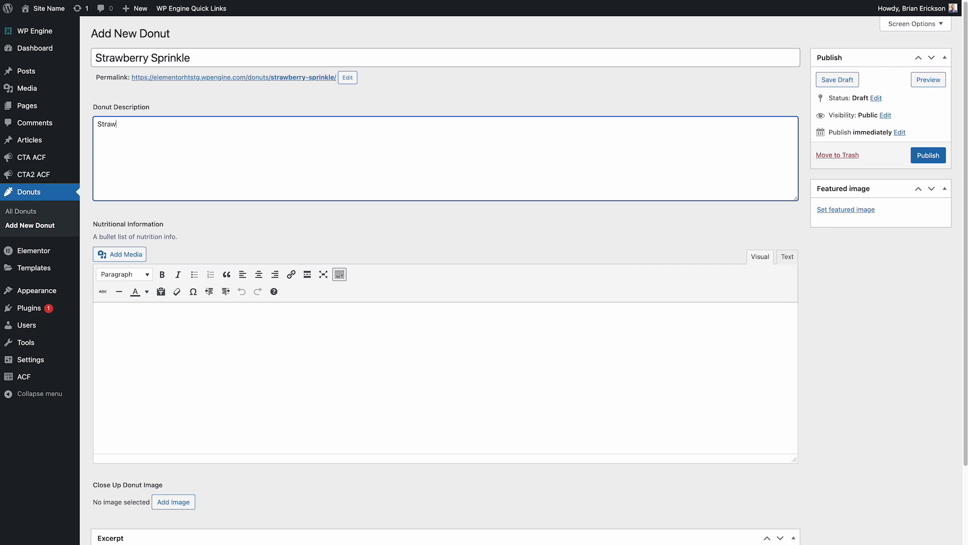
Complete the Rocky Road donut with the excerpt "Rocky excerpt" and publish it
{"action": "type", "text": "excerpt"}
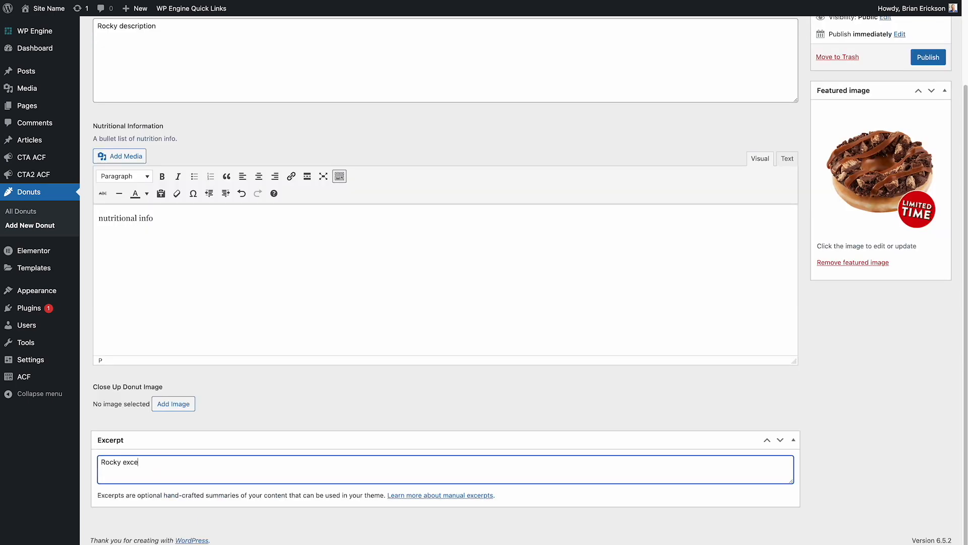
{"action": "scroll", "coordinate": [880, 476], "scroll_direction": "up", "scroll_amount": 3}
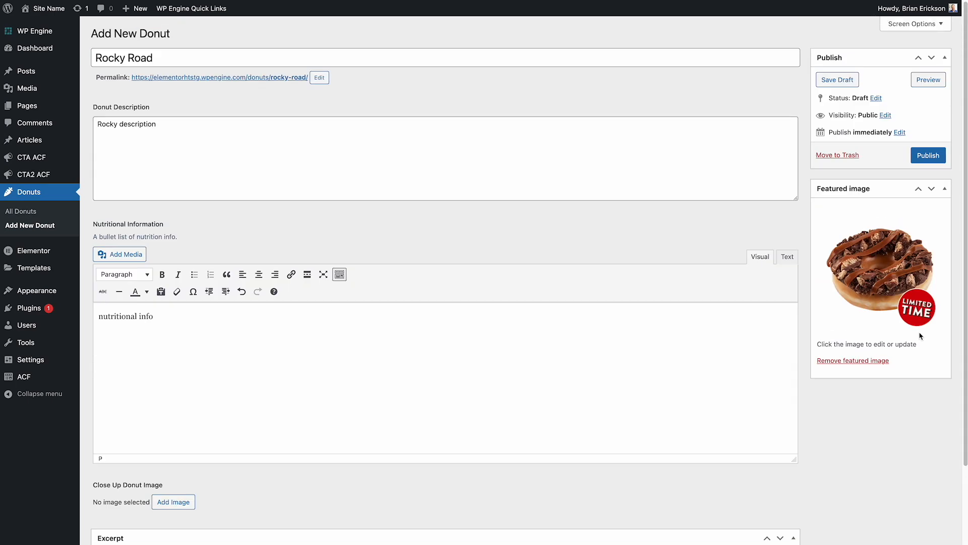
{"action": "left_click", "coordinate": [928, 156]}
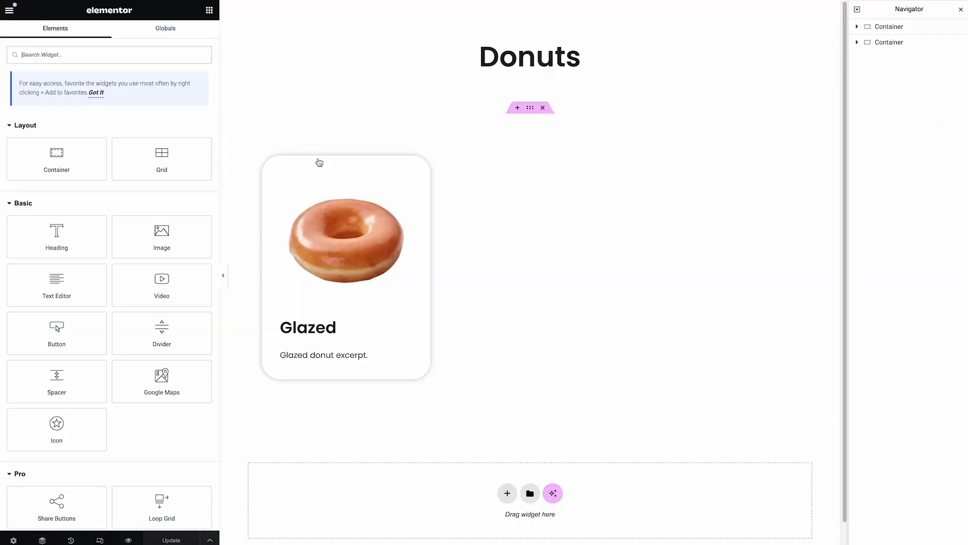
Reload the Donuts page in the Elementor editor and turn on equal height for the Loop Grid
{"action": "key", "text": "super+r"}
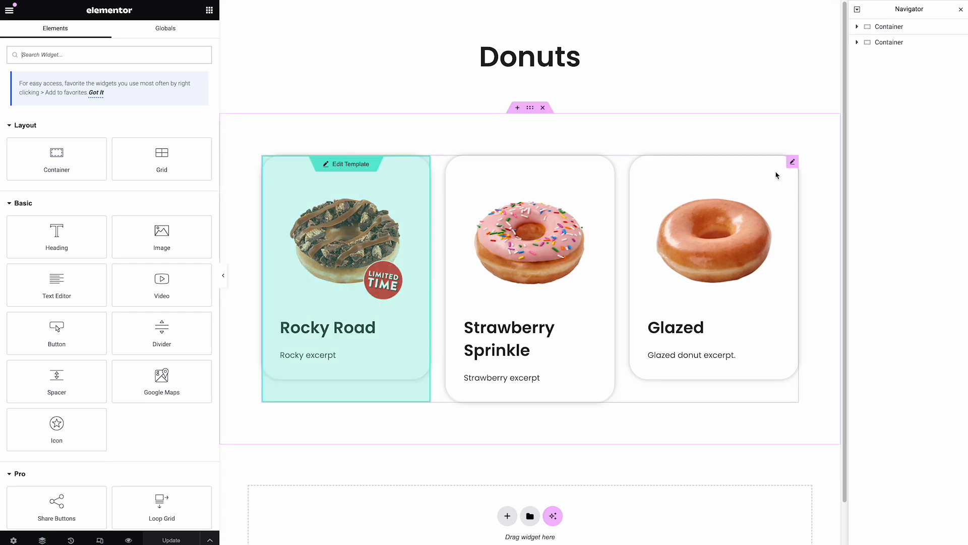
{"action": "left_click", "coordinate": [792, 161]}
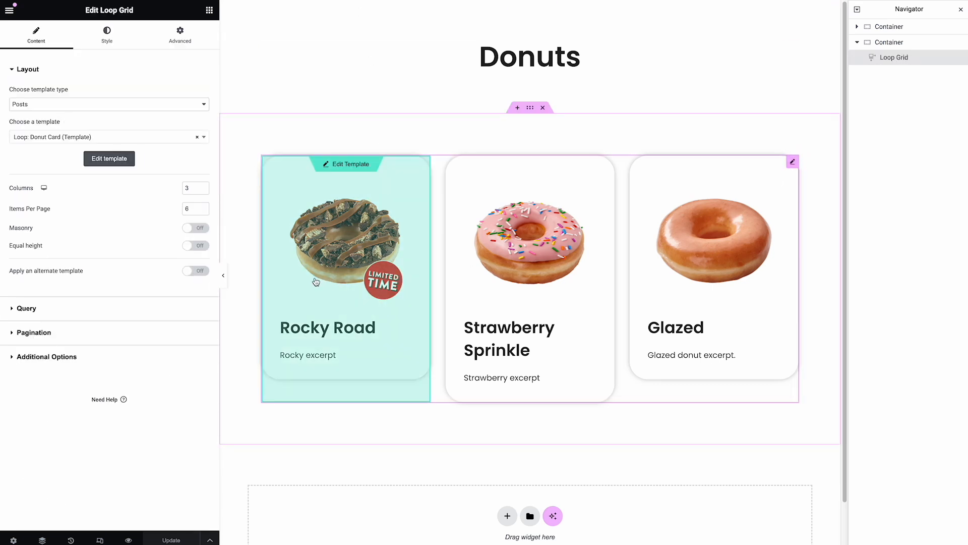
{"action": "left_click", "coordinate": [200, 246]}
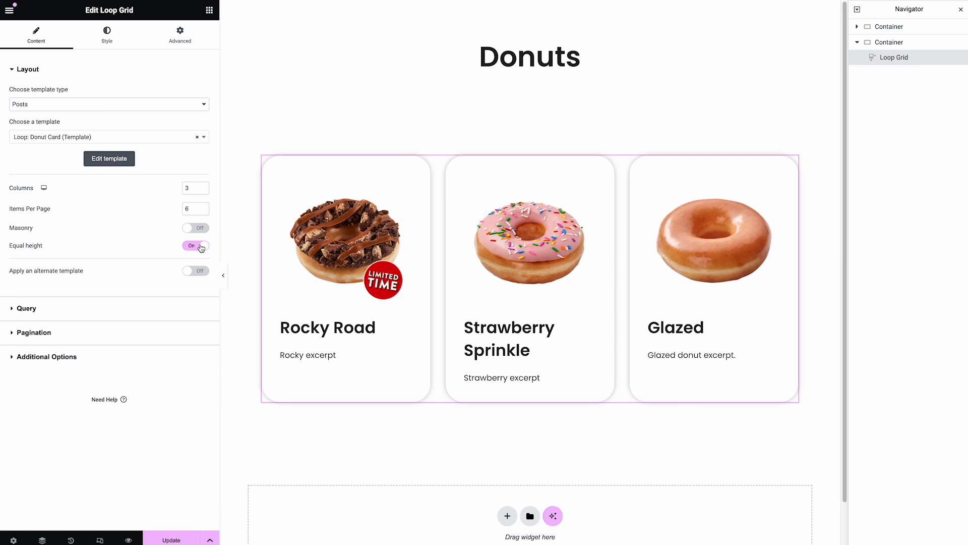
{"action": "left_click", "coordinate": [200, 246]}
{"action": "left_click", "coordinate": [200, 245]}
{"action": "left_click", "coordinate": [200, 246]}
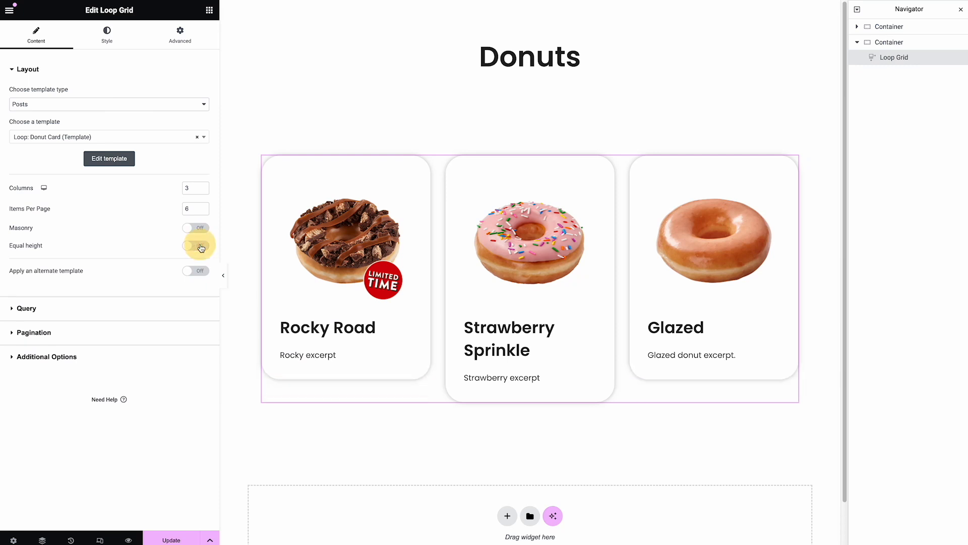
{"action": "left_click", "coordinate": [201, 246]}
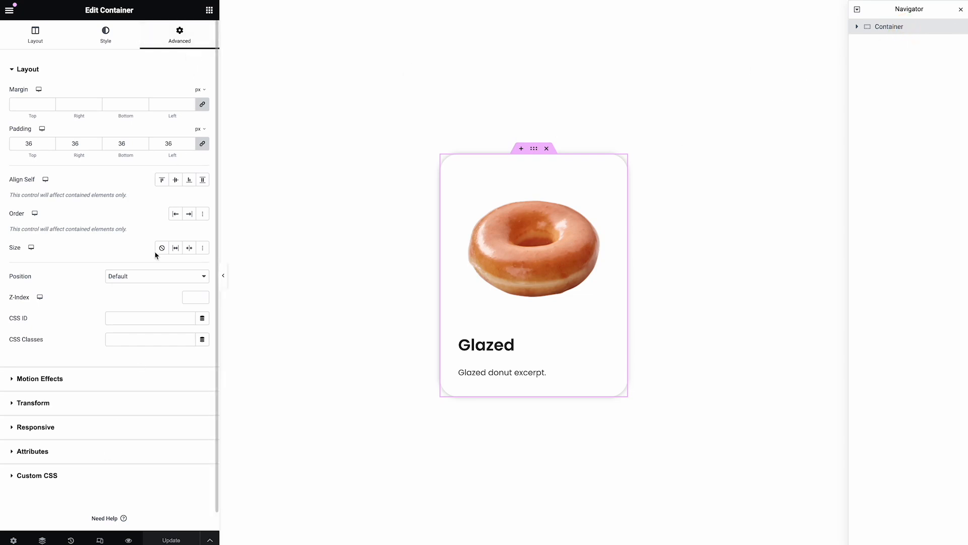
In the donut card template, add the custom CSS rule "selector { height: 100%; }" to the container
{"action": "left_click", "coordinate": [82, 474]}
{"action": "left_click", "coordinate": [116, 265]}
{"action": "type", "text": "s"}
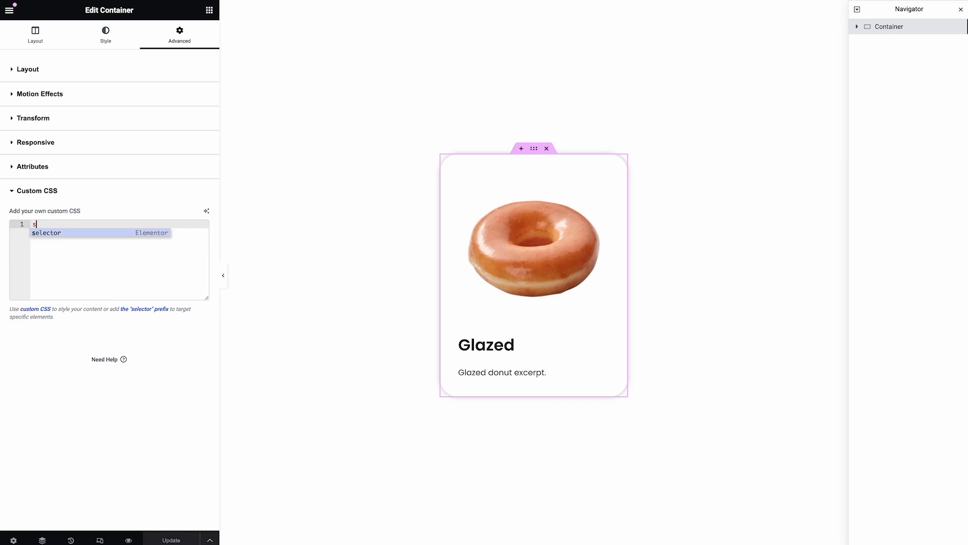
{"action": "type", "text": "elector {"}
{"action": "key", "text": "Return"}
{"action": "type", "text": "height: 100%;"}
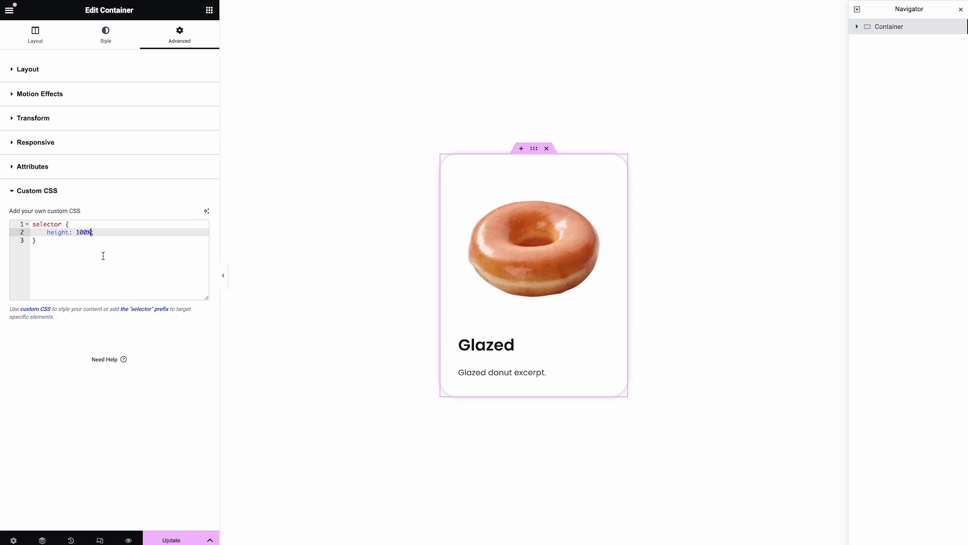
{"action": "key", "text": "ctrl+a"}
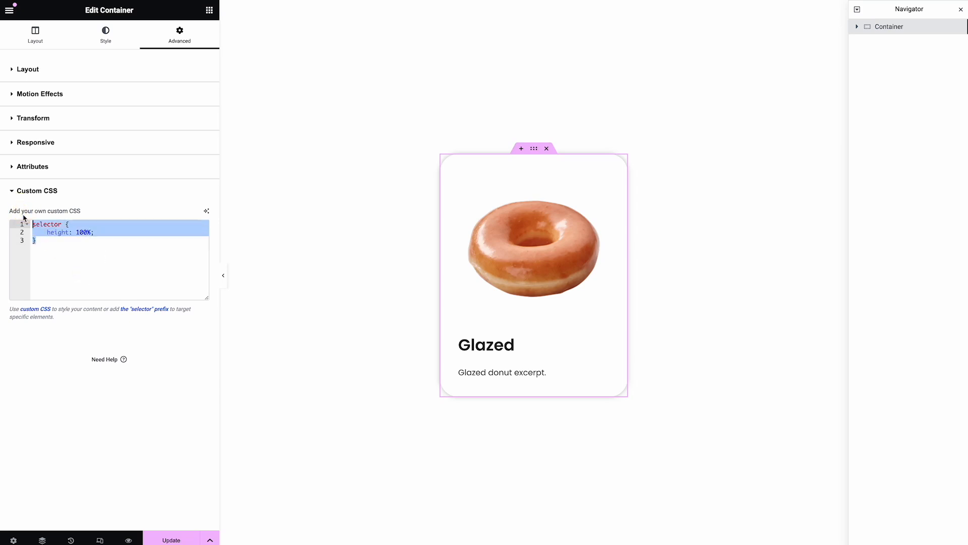
{"action": "left_click", "coordinate": [52, 253]}
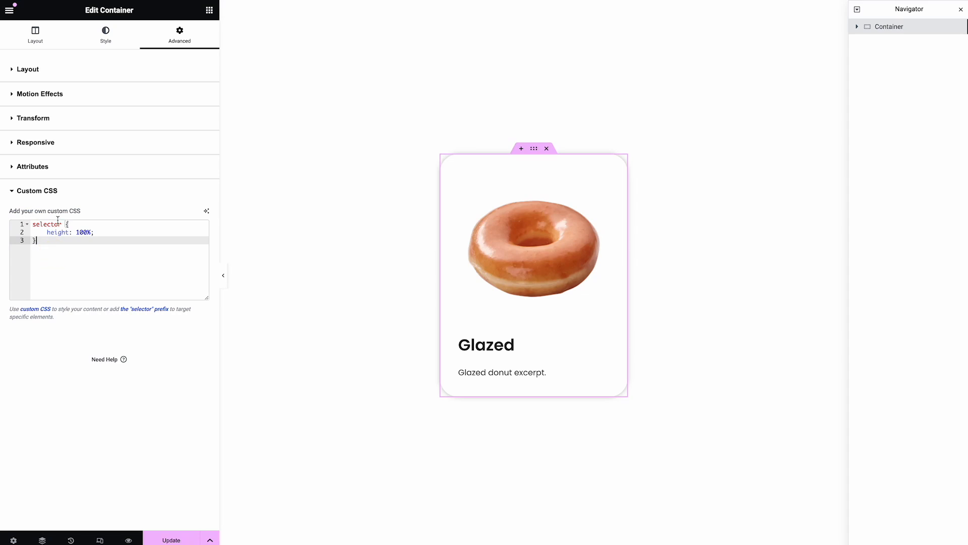
Change the custom CSS rule's selector to ".stretch-v" and delete the whole rule from the container
{"action": "left_click_drag", "start_coordinate": [60, 224], "coordinate": [32, 224]}
{"action": "type", "text": ".stretch-v"}
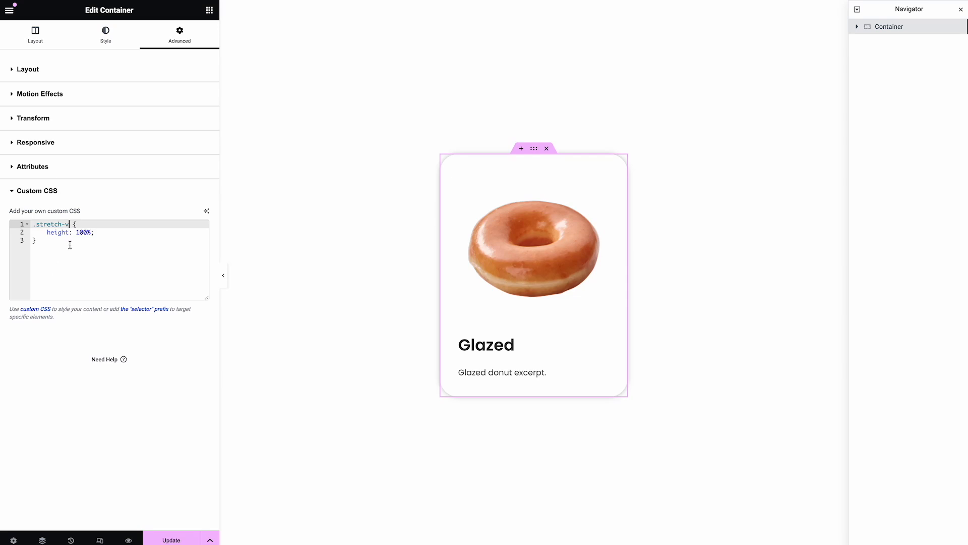
{"action": "left_click_drag", "start_coordinate": [68, 224], "coordinate": [7, 198]}
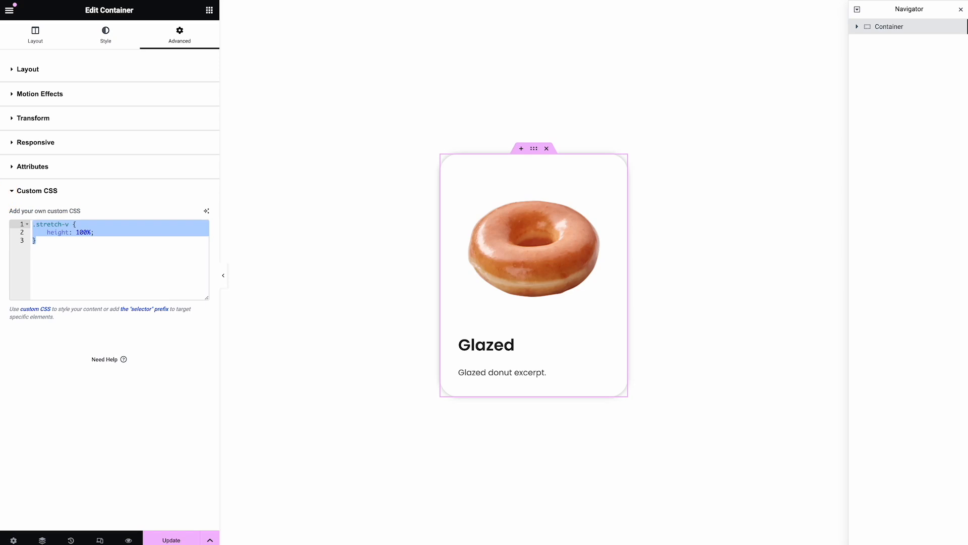
{"action": "key", "text": "BackSpace"}
Open the container's CSS Classes field for editing and save the donut card template
{"action": "left_click", "coordinate": [60, 74]}
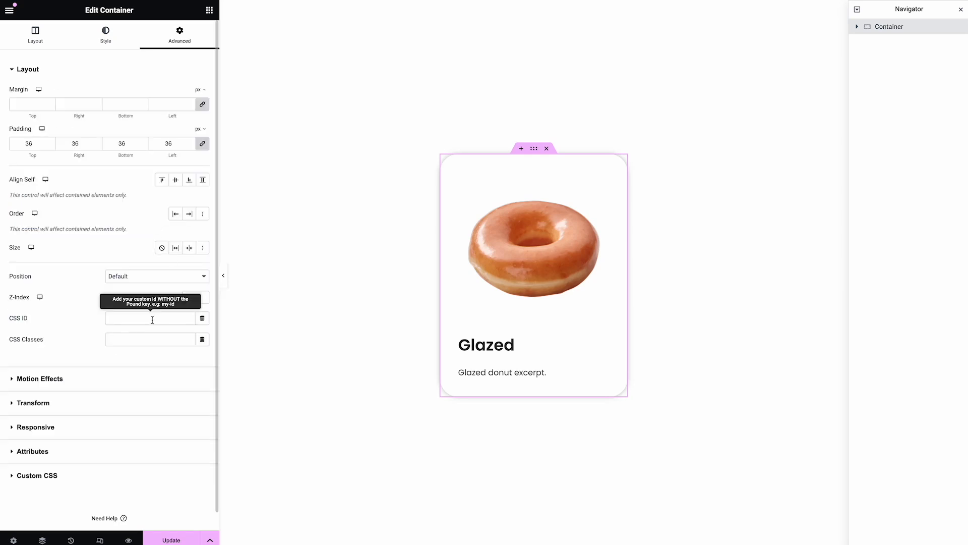
{"action": "left_click", "coordinate": [138, 344]}
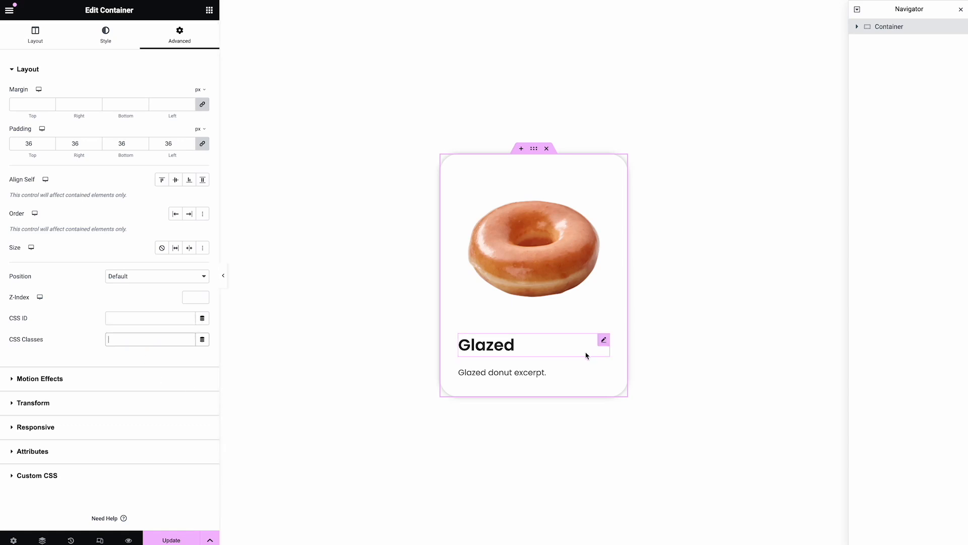
{"action": "left_click", "coordinate": [172, 537]}
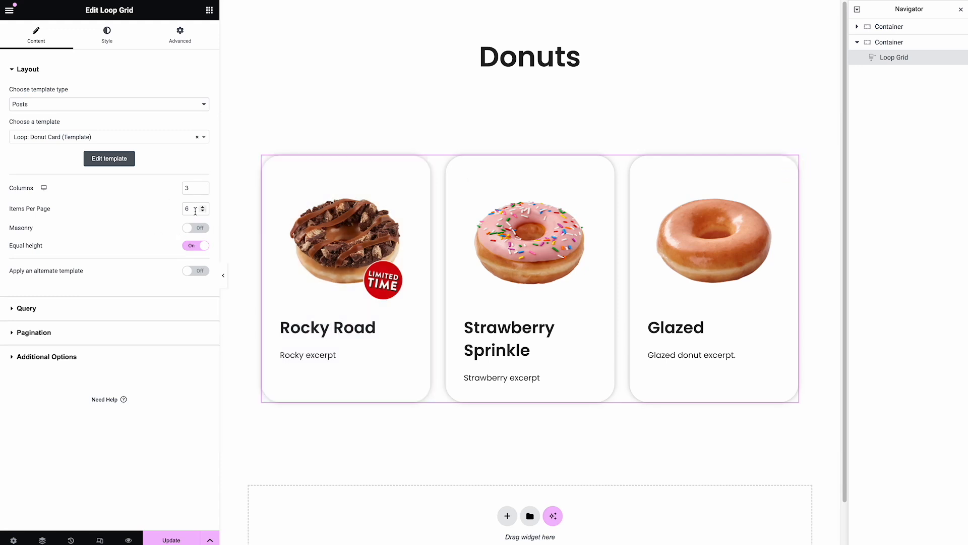
Set the Loop Grid on the Donuts page to 2 columns and review the card layout
{"action": "left_click", "coordinate": [205, 192]}
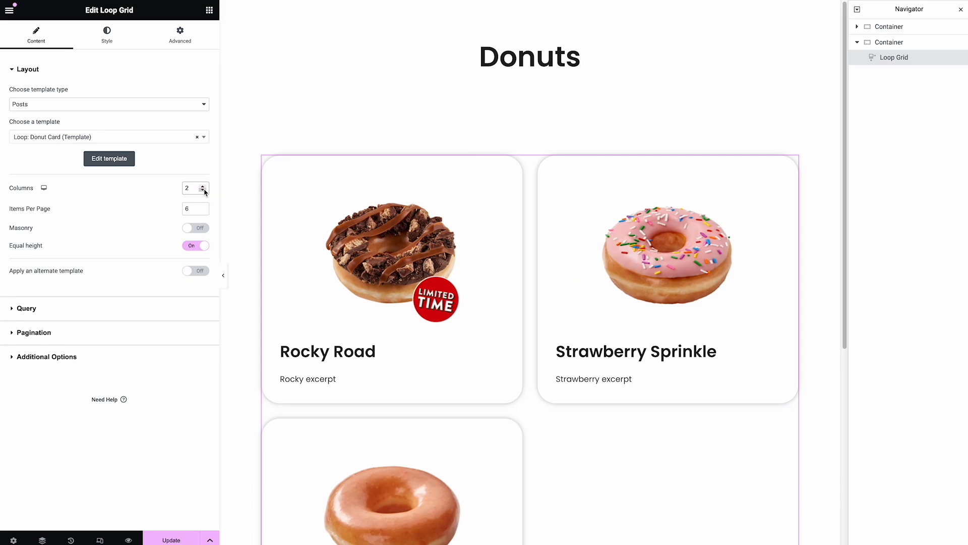
{"action": "scroll", "coordinate": [715, 318], "scroll_direction": "down", "scroll_amount": 2}
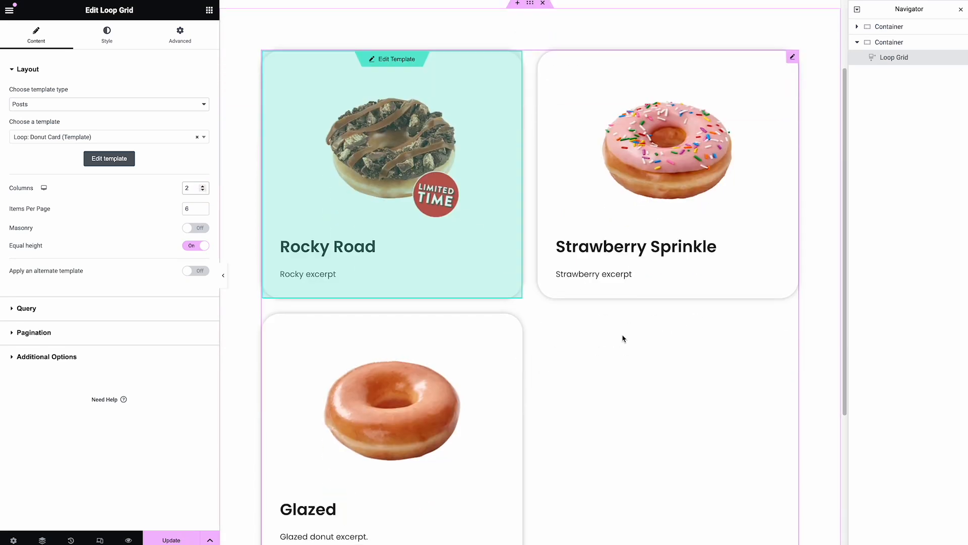
{"action": "scroll", "coordinate": [622, 336], "scroll_direction": "up", "scroll_amount": 1}
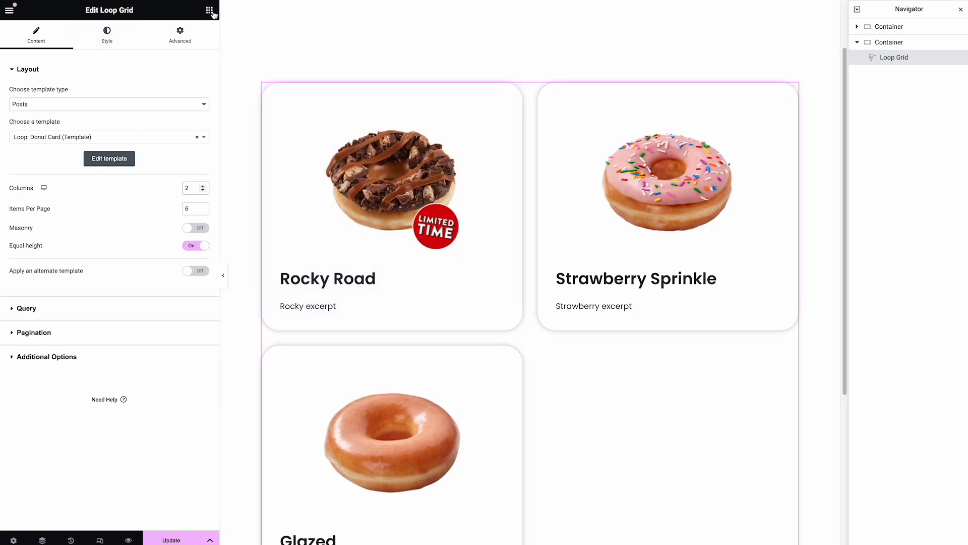
Search the Elementor widgets for "filter" and "taxon", and clear the search
{"action": "left_click", "coordinate": [209, 10]}
{"action": "type", "text": "filter"}
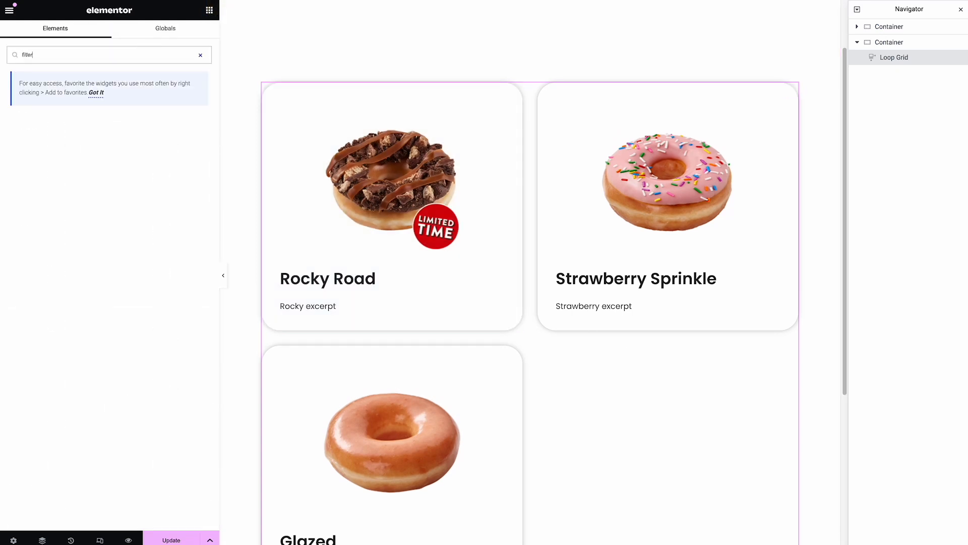
{"action": "type", "text": "taxon"}
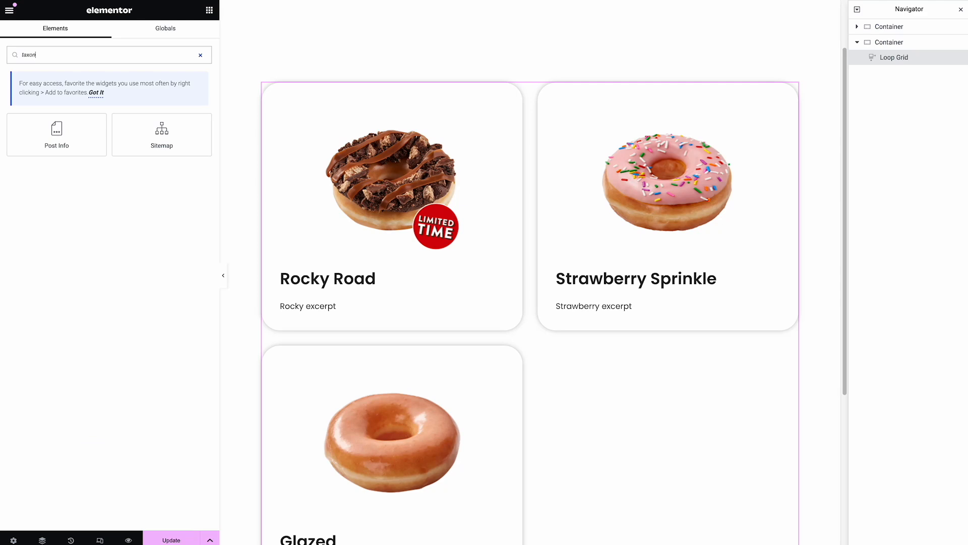
{"action": "key", "text": "super+a"}
{"action": "key", "text": "BackSpace"}
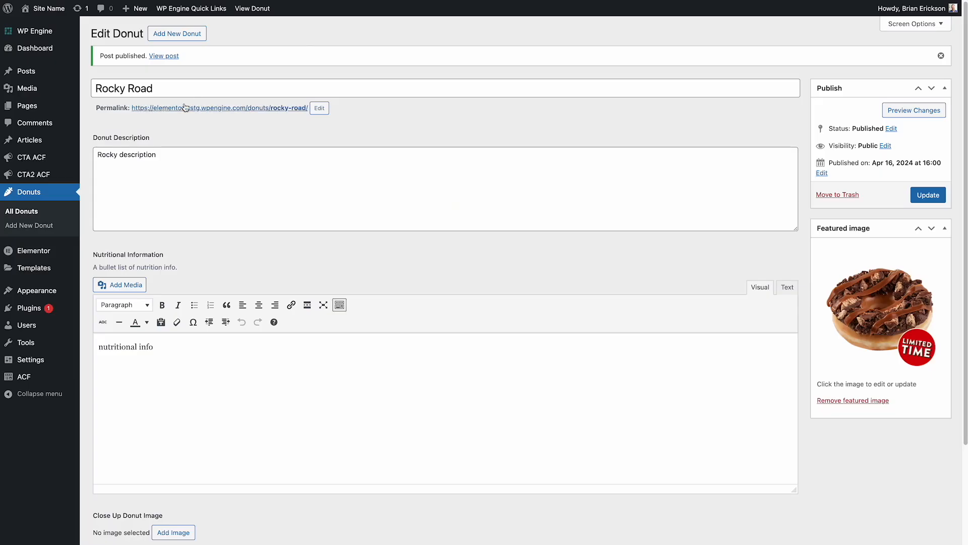
Set the Taxonomy Filter experiment to Active in Elementor's feature settings and save the changes
{"action": "mouse_move", "coordinate": [70, 253]}
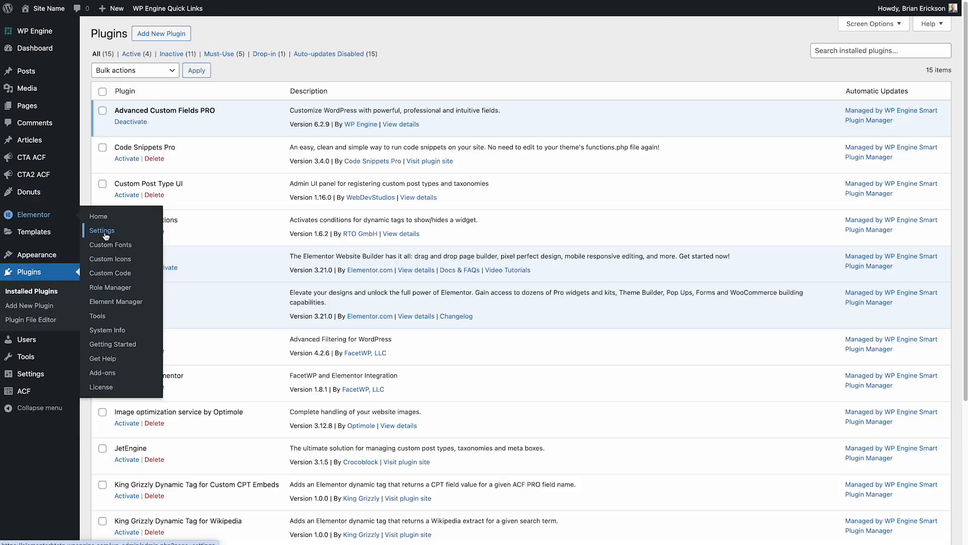
{"action": "left_click", "coordinate": [104, 232]}
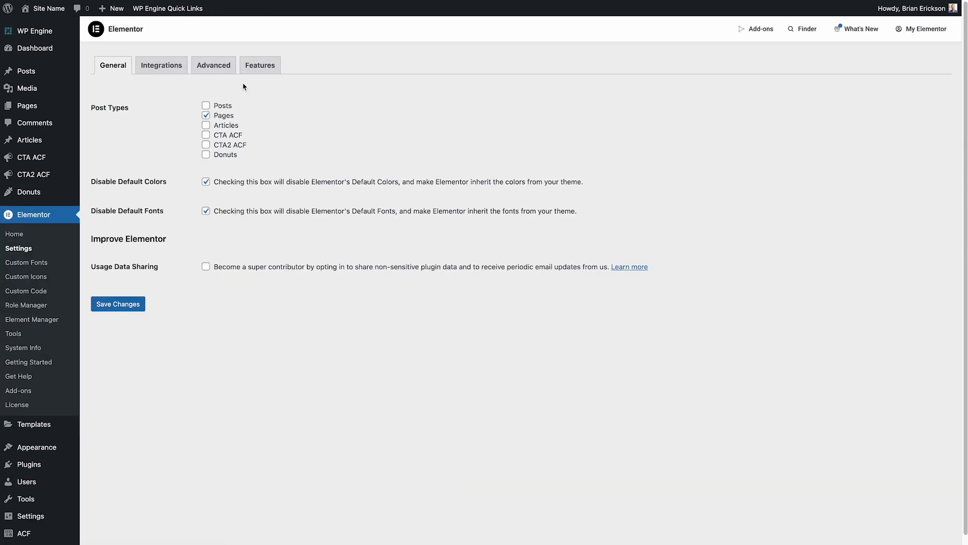
{"action": "left_click", "coordinate": [259, 68]}
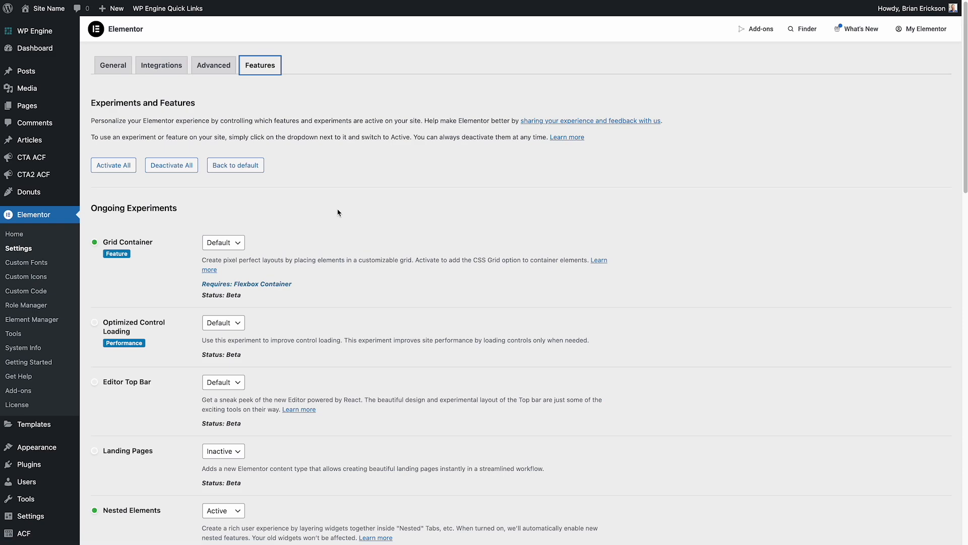
{"action": "scroll", "coordinate": [338, 212], "scroll_direction": "down", "scroll_amount": 10}
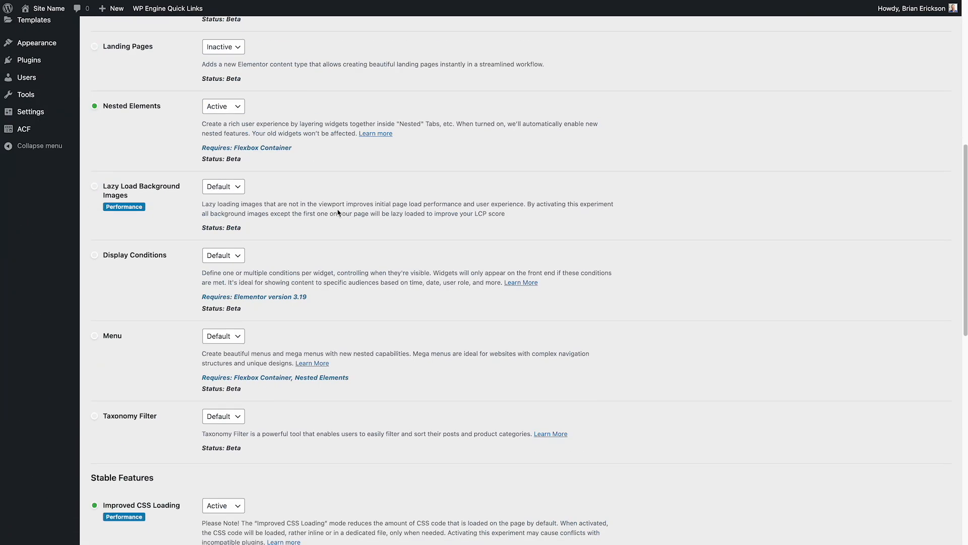
{"action": "left_click", "coordinate": [207, 418]}
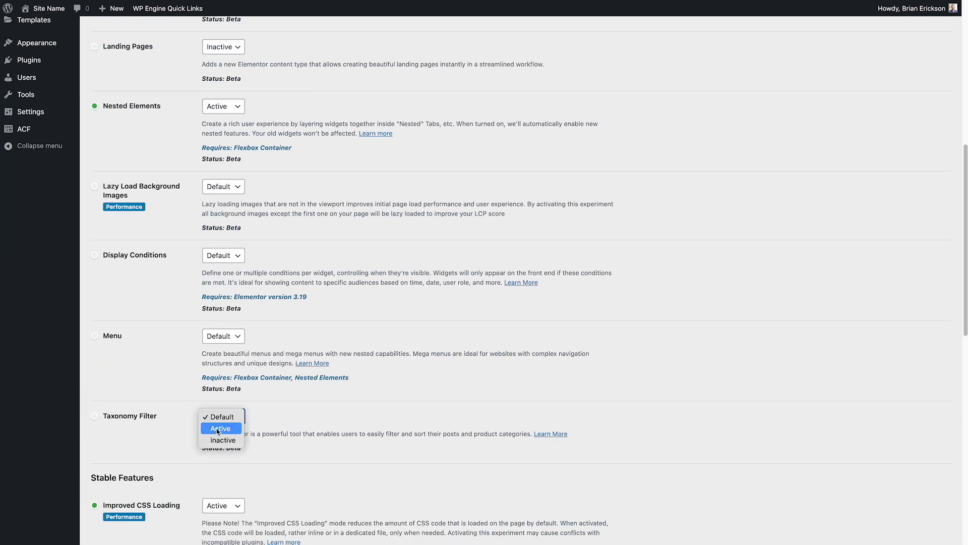
{"action": "left_click", "coordinate": [228, 430]}
{"action": "scroll", "coordinate": [305, 411], "scroll_direction": "down", "scroll_amount": 10}
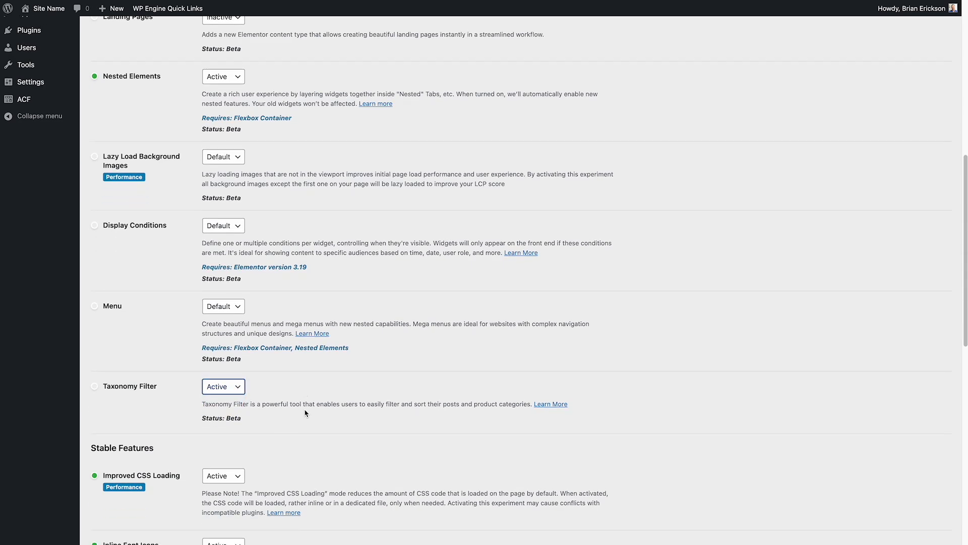
{"action": "scroll", "coordinate": [305, 411], "scroll_direction": "down", "scroll_amount": 4}
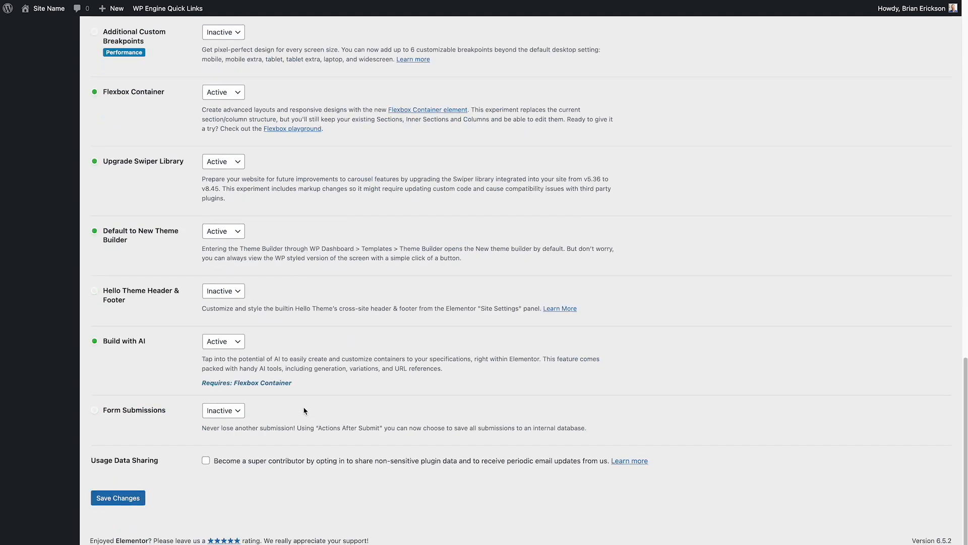
{"action": "left_click", "coordinate": [133, 496]}
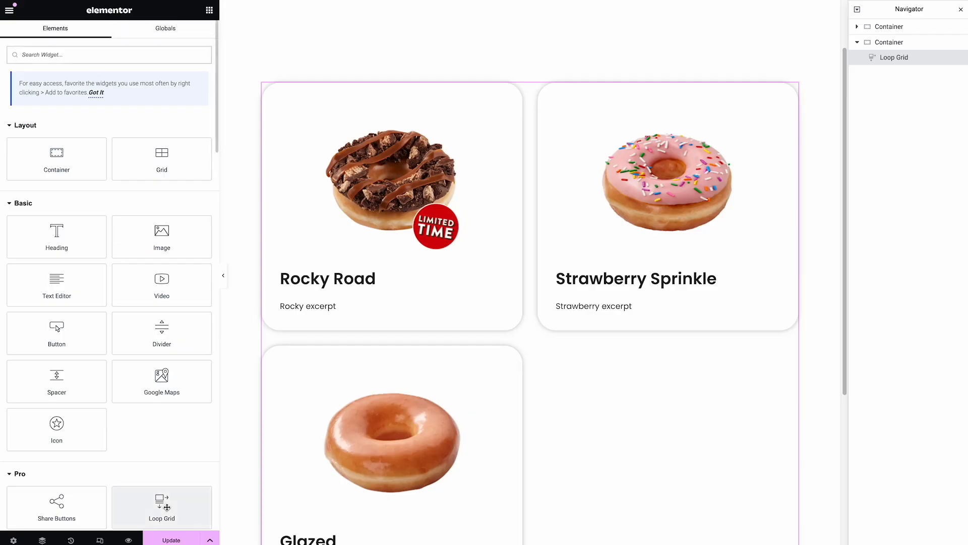
{"action": "scroll", "coordinate": [361, 310], "scroll_direction": "up", "scroll_amount": 1}
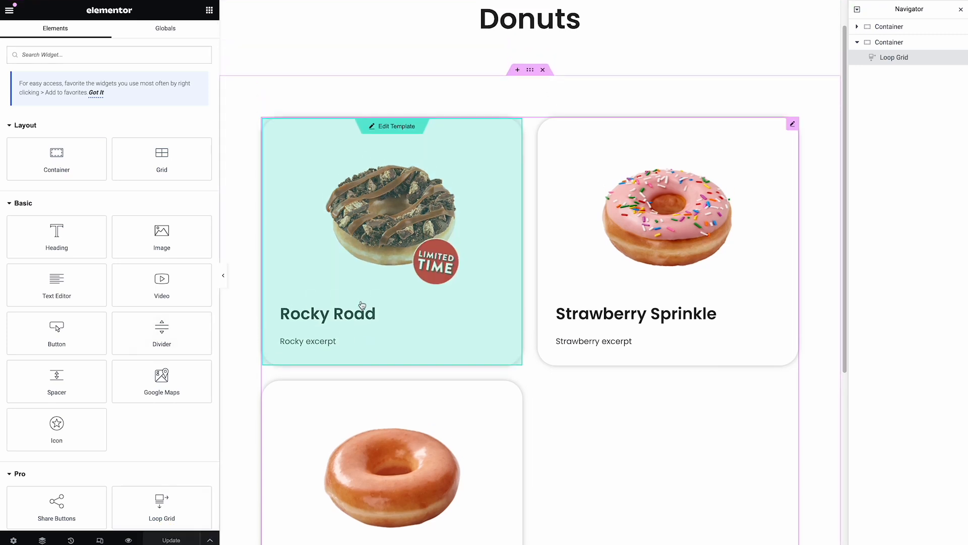
{"action": "left_click", "coordinate": [530, 69]}
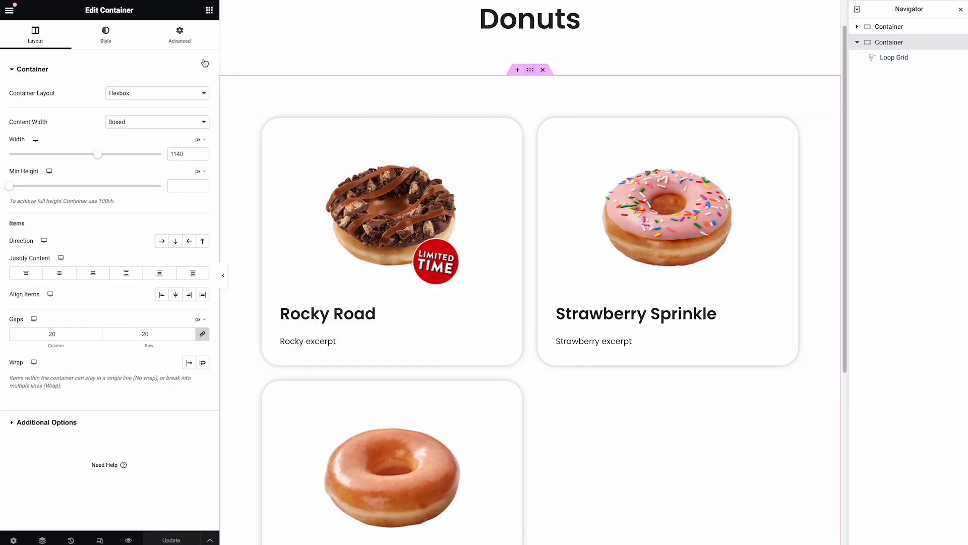
{"action": "left_click", "coordinate": [192, 45]}
{"action": "scroll", "coordinate": [537, 38], "scroll_direction": "up", "scroll_amount": 1}
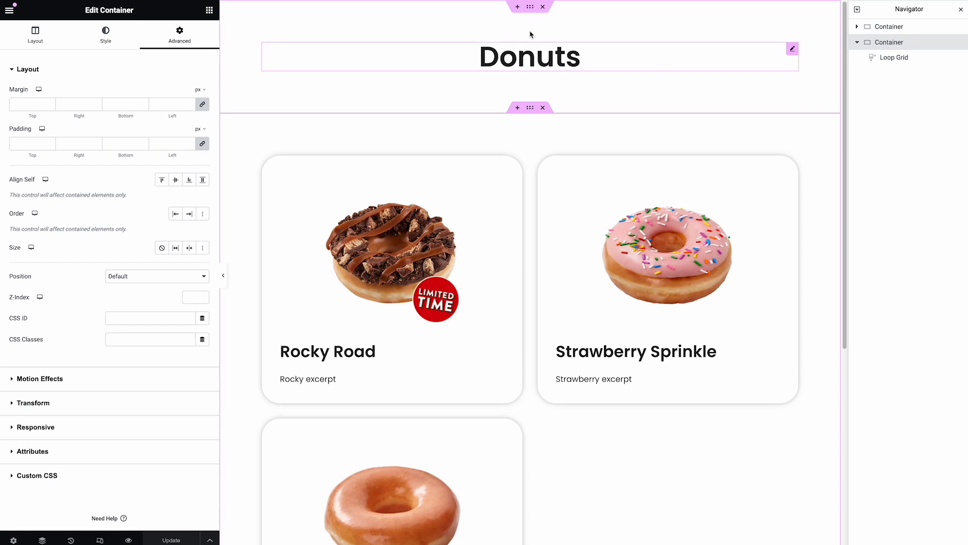
Give the container holding the Donuts page heading a classic background with the colour #F1C8FD
{"action": "left_click", "coordinate": [530, 7]}
{"action": "left_click", "coordinate": [183, 44]}
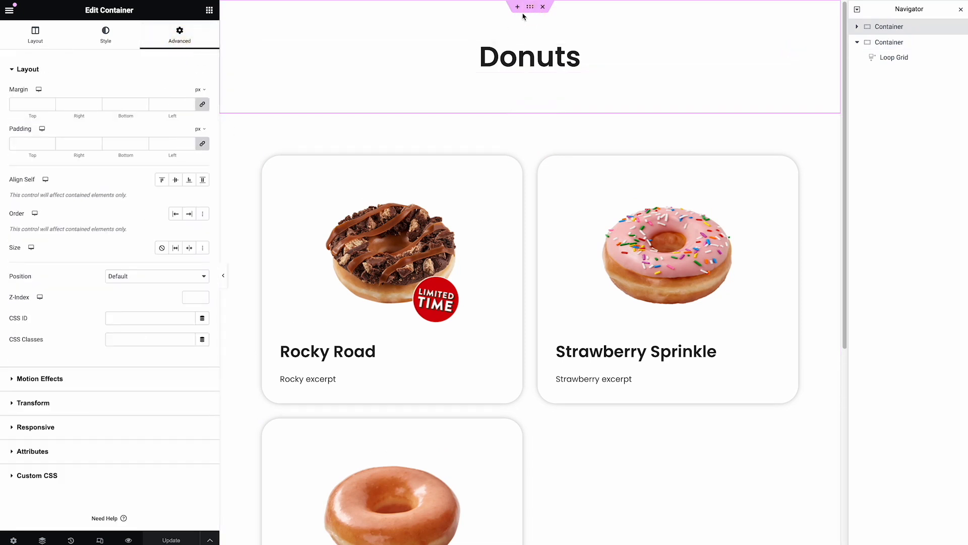
{"action": "left_click", "coordinate": [106, 39]}
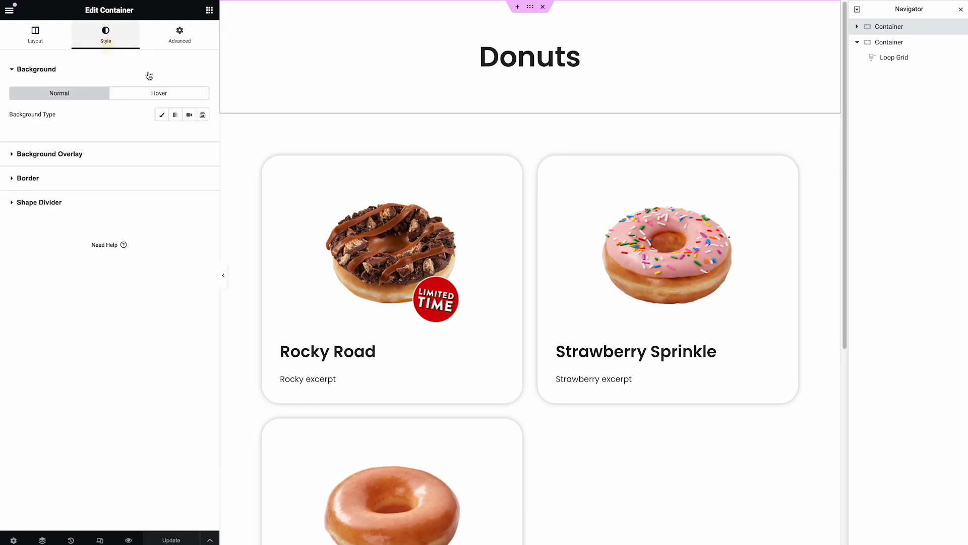
{"action": "left_click", "coordinate": [162, 114]}
{"action": "left_click", "coordinate": [121, 193]}
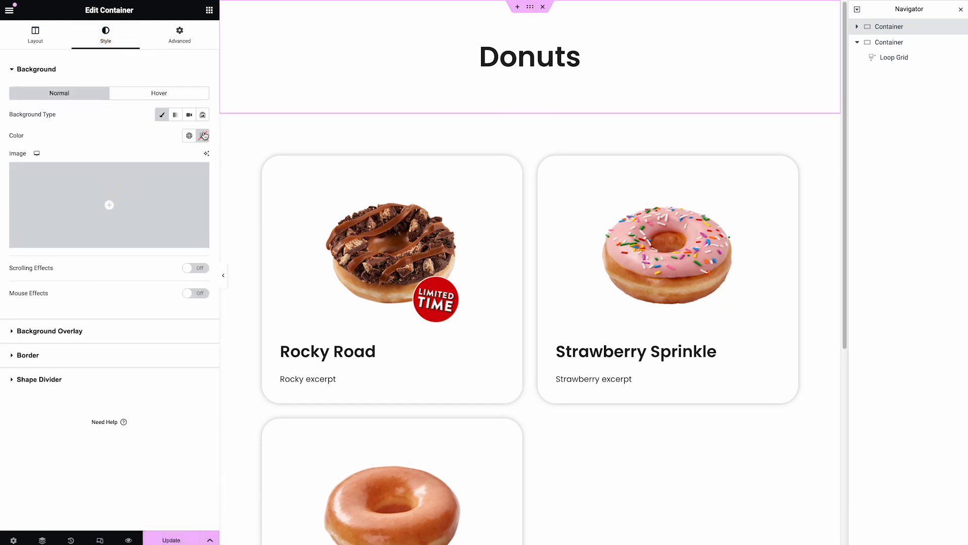
{"action": "left_click", "coordinate": [202, 135]}
{"action": "left_click", "coordinate": [175, 176]}
{"action": "left_click", "coordinate": [237, 259]}
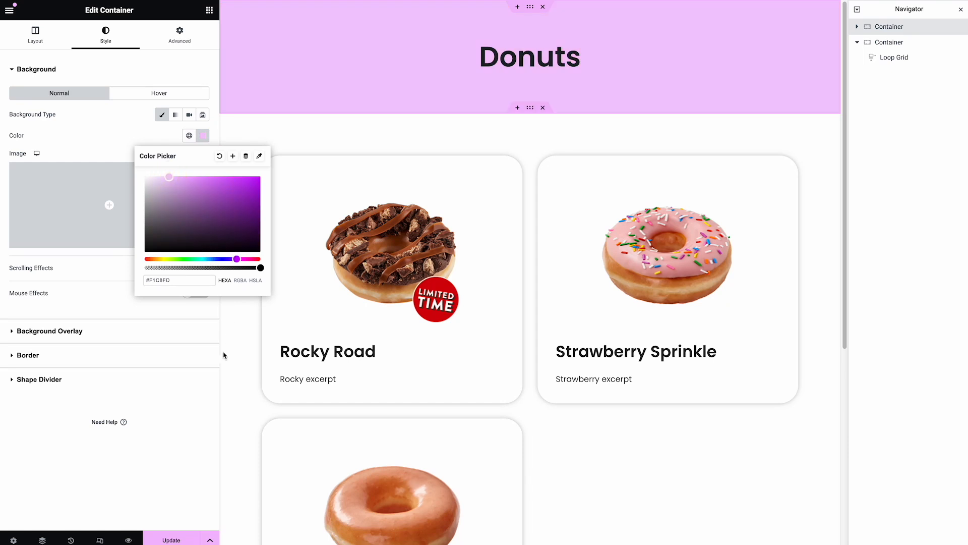
{"action": "left_click", "coordinate": [221, 394]}
Find the Taxonomy Filter widget with the search "tax", place it above the Loop Grid and link it to Loop Grid 1
{"action": "left_click", "coordinate": [209, 10]}
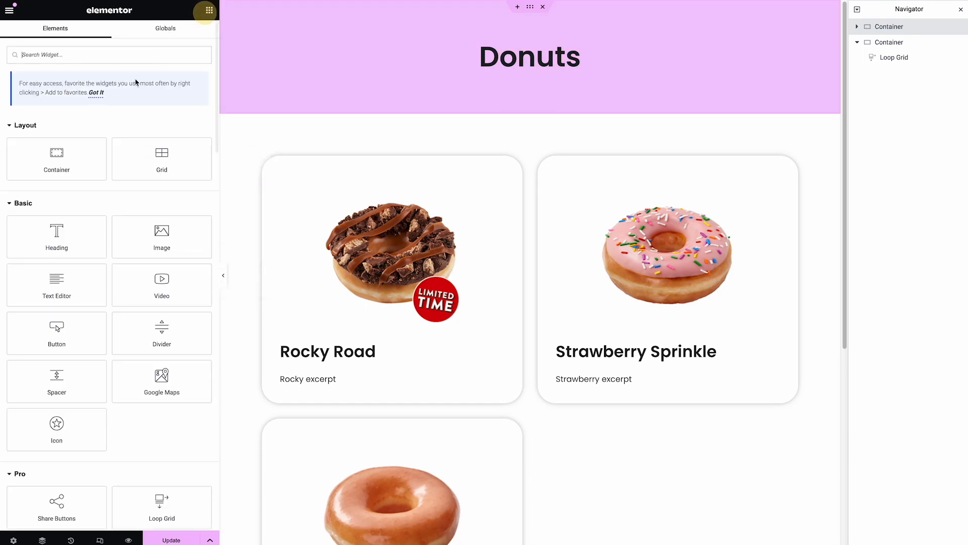
{"action": "left_click", "coordinate": [109, 55]}
{"action": "type", "text": "tax"}
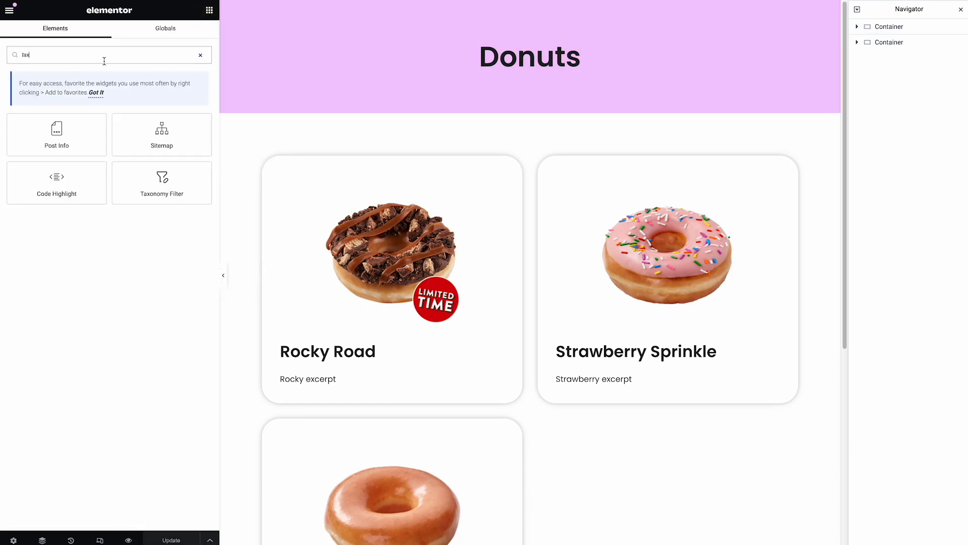
{"action": "left_click_drag", "start_coordinate": [162, 181], "coordinate": [469, 176]}
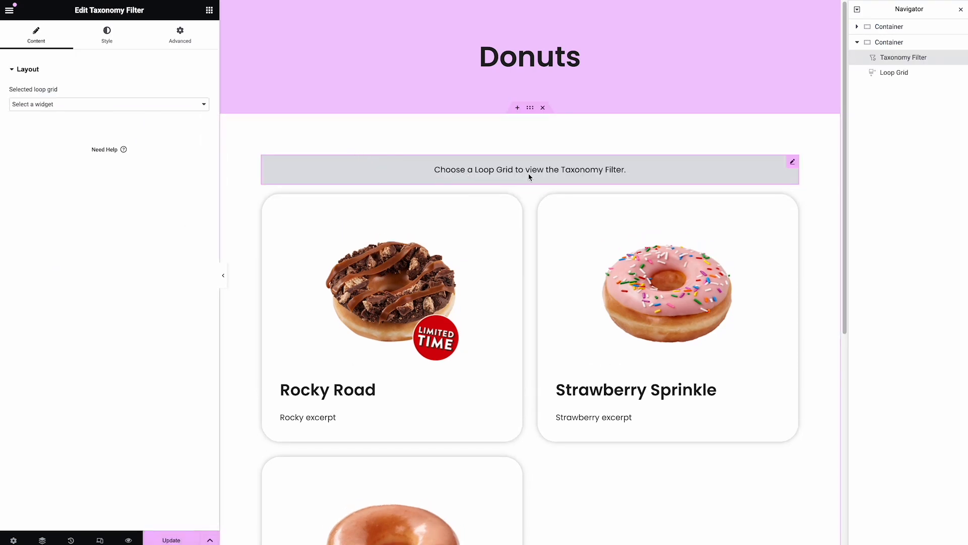
{"action": "left_click", "coordinate": [143, 106]}
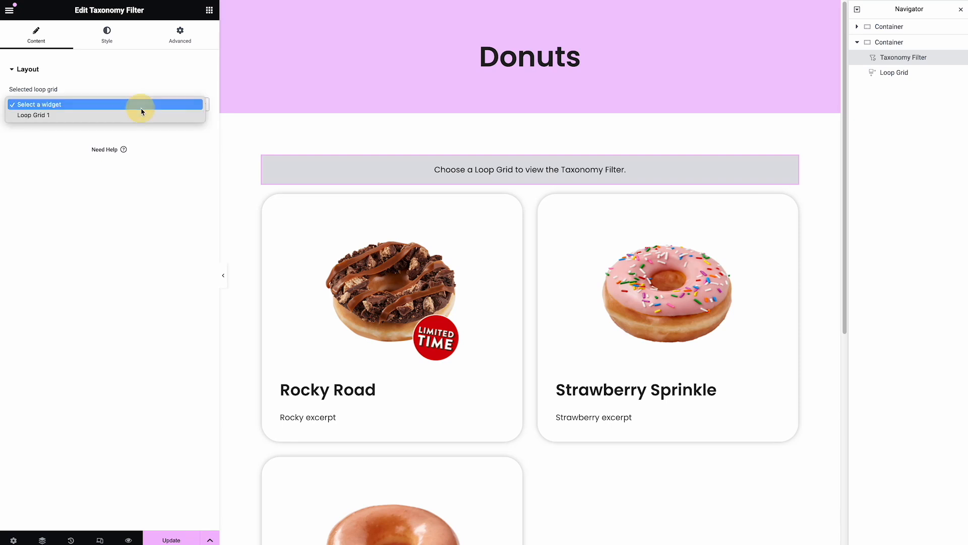
{"action": "left_click", "coordinate": [142, 115]}
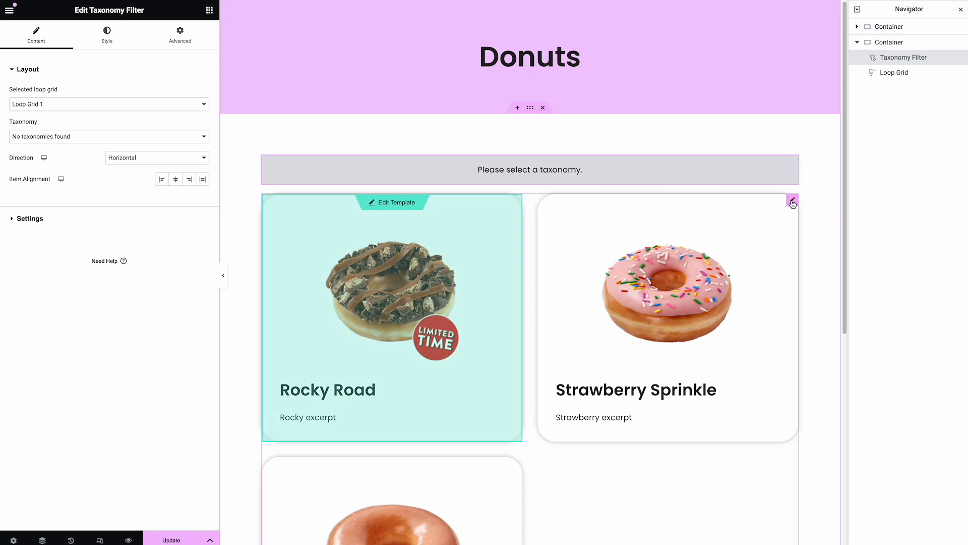
Review the Loop Grid's additional options, pagination, advanced and layout settings
{"action": "left_click", "coordinate": [792, 200]}
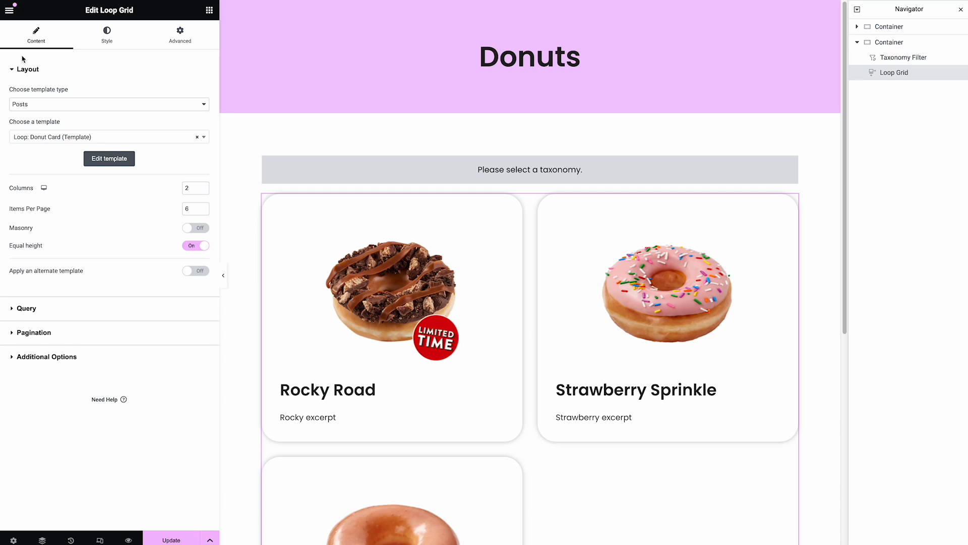
{"action": "left_click", "coordinate": [54, 357]}
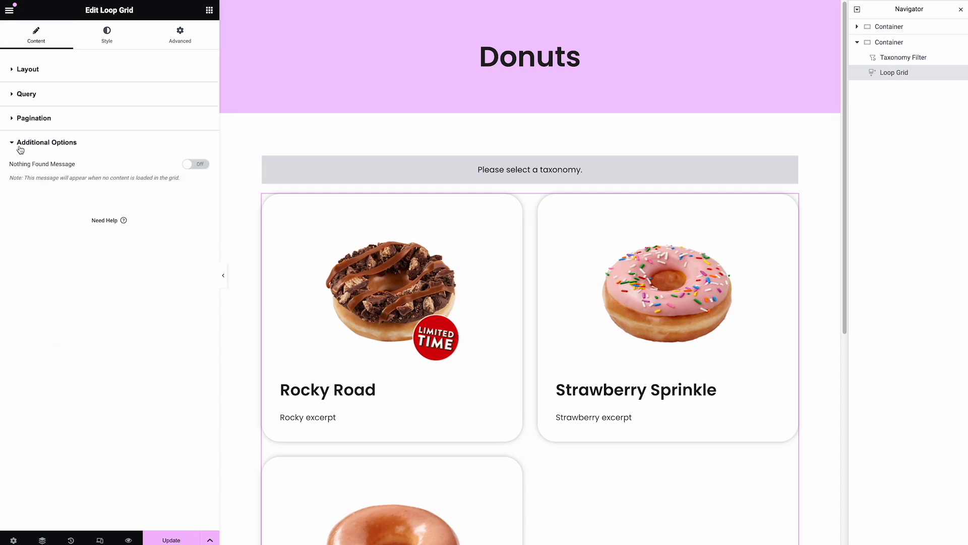
{"action": "left_click", "coordinate": [30, 119]}
{"action": "left_click", "coordinate": [151, 43]}
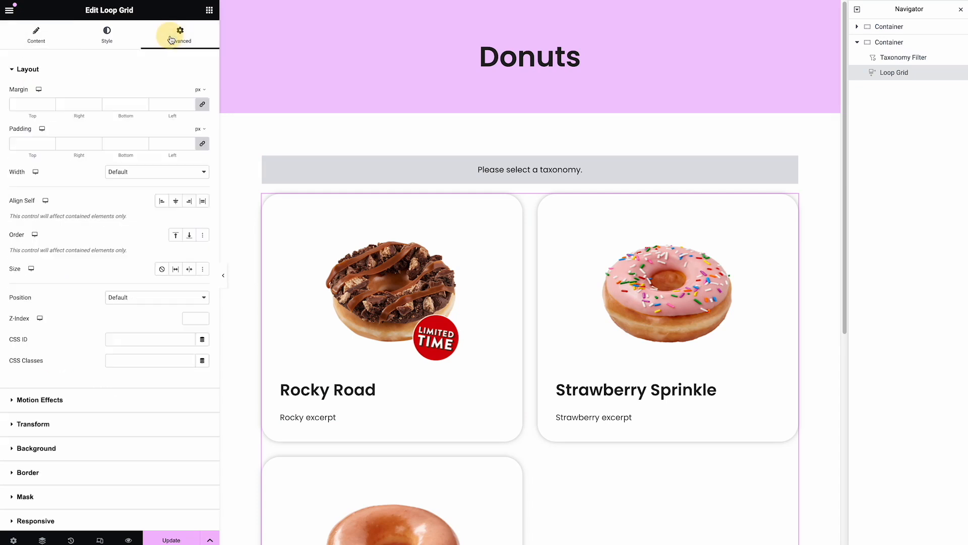
{"action": "left_click", "coordinate": [53, 47]}
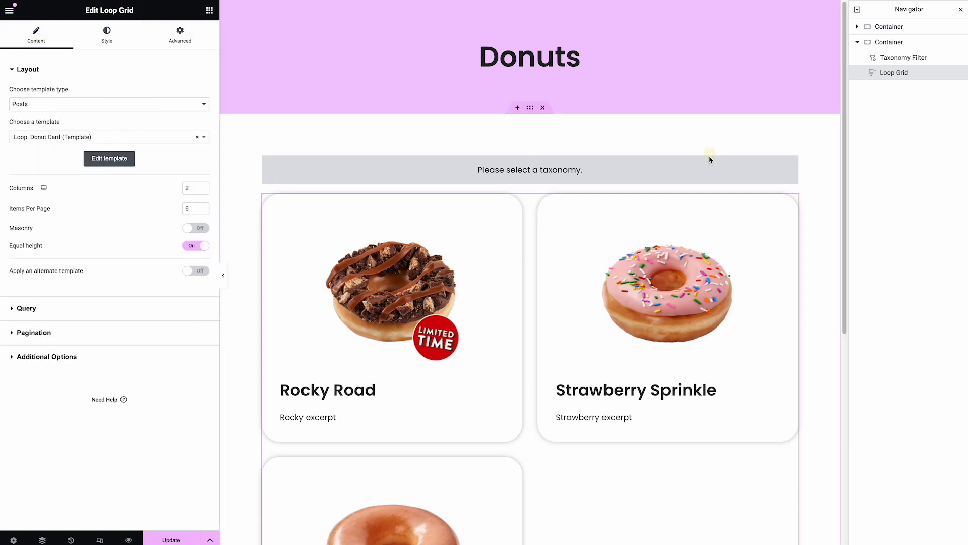
Reselect the Taxonomy Filter widget and update the Donuts page
{"action": "left_click", "coordinate": [697, 174]}
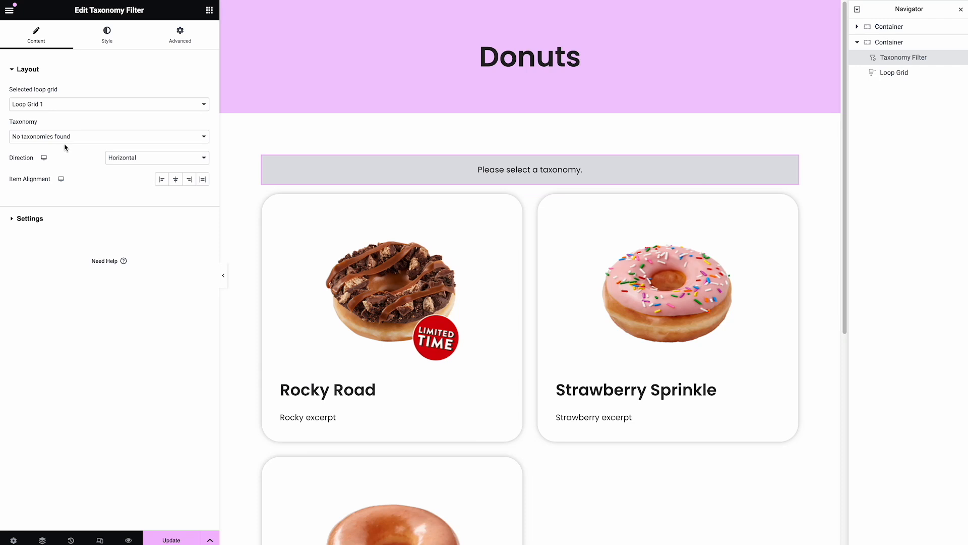
{"action": "left_click", "coordinate": [171, 538]}
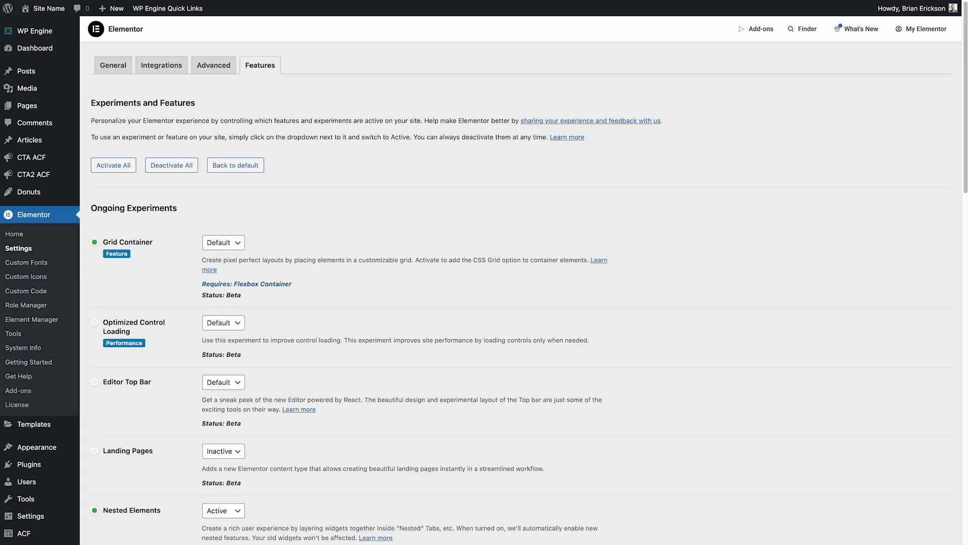
Switch to the WordPress admin to open ACF, and examine the category filters on the Krispy Kreme doughnuts page
{"action": "scroll", "coordinate": [85, 336], "scroll_direction": "down", "scroll_amount": 3}
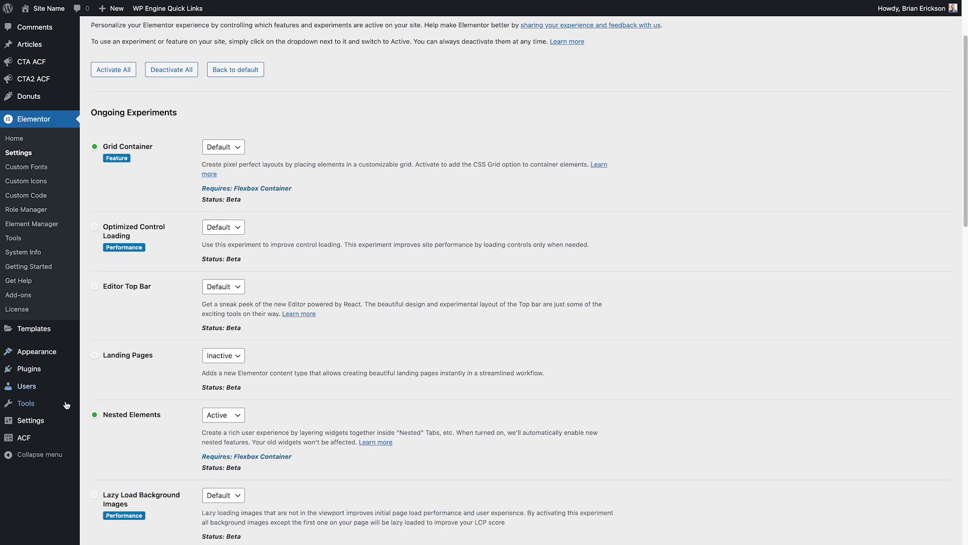
{"action": "left_click", "coordinate": [53, 438]}
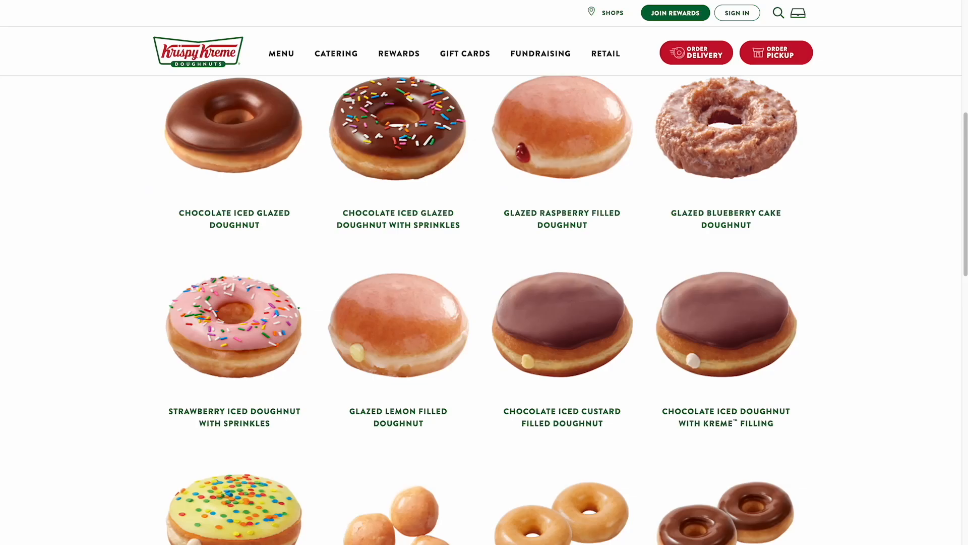
{"action": "scroll", "coordinate": [359, 184], "scroll_direction": "up", "scroll_amount": 7}
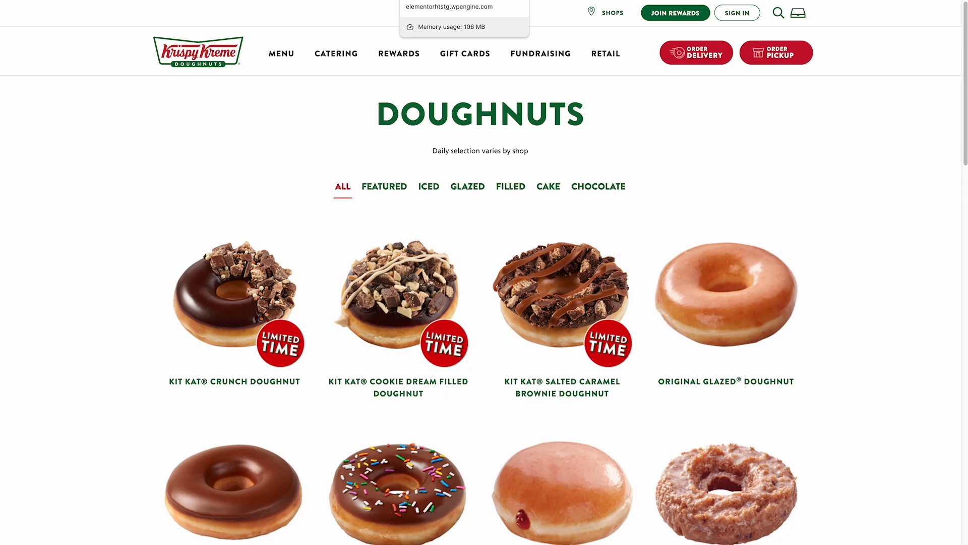
{"action": "left_click", "coordinate": [429, 0]}
Start a new ACF taxonomy with the plural label "Donut Types" and the singular label "Donut Type", and highlight its taxonomy key
{"action": "left_click", "coordinate": [24, 388]}
{"action": "left_click", "coordinate": [190, 76]}
{"action": "left_click", "coordinate": [182, 170]}
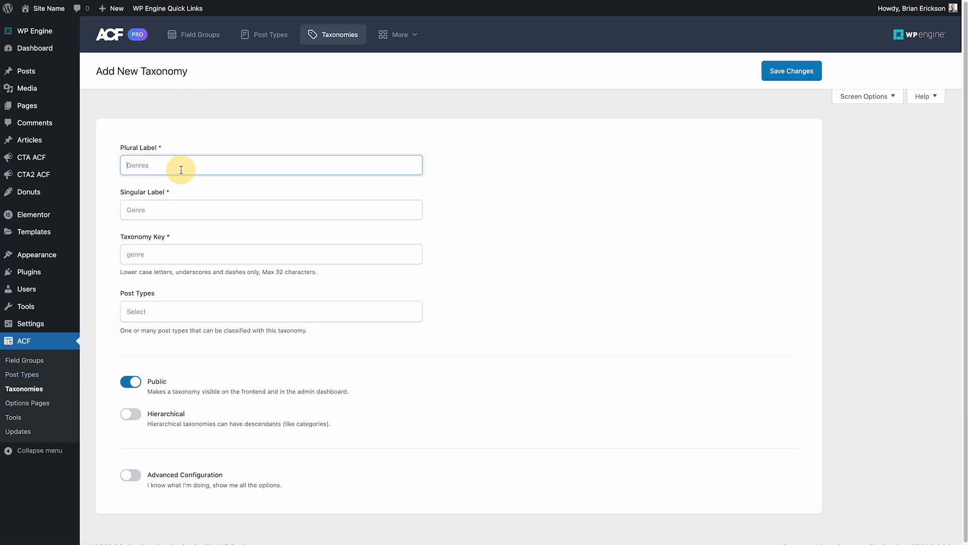
{"action": "type", "text": "Donut Types"}
{"action": "key", "text": "Tab"}
{"action": "type", "text": "D"}
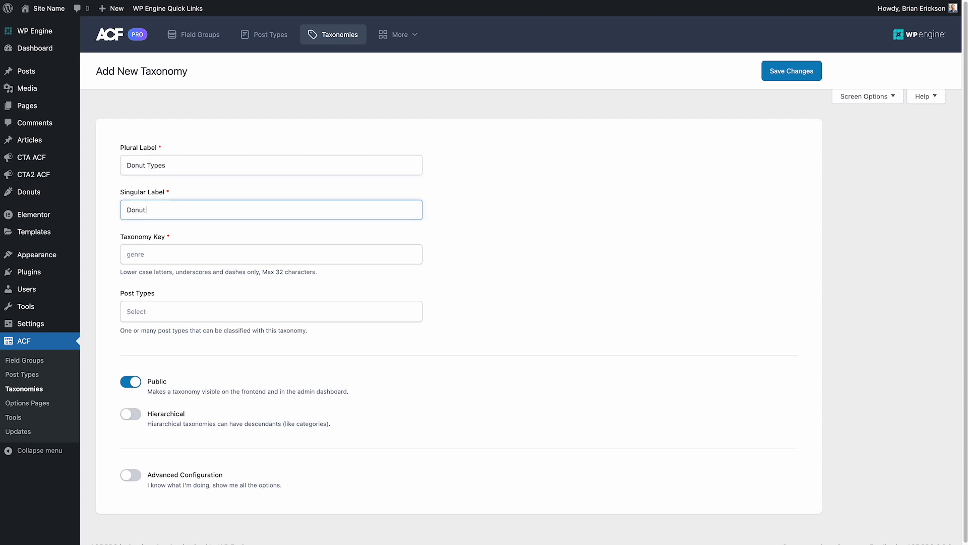
{"action": "key", "text": "Tab"}
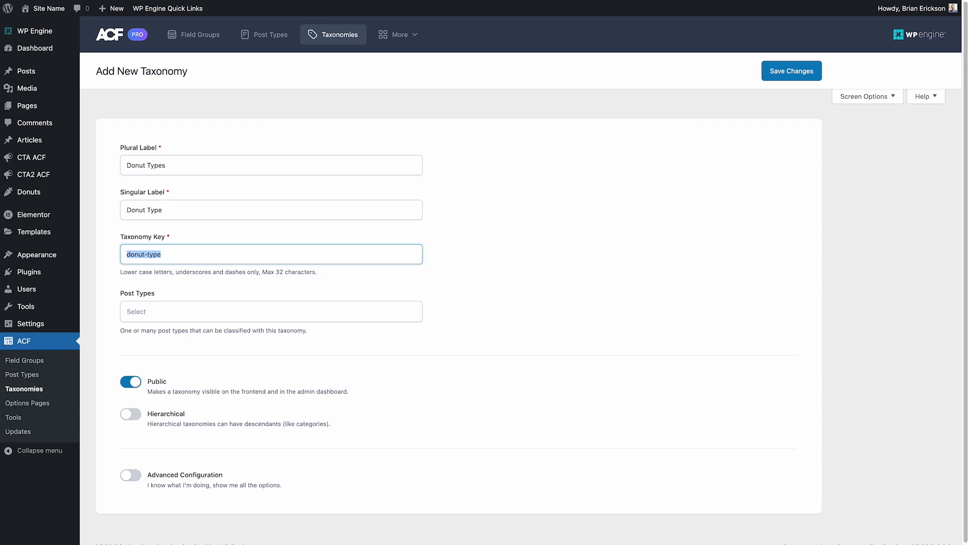
{"action": "left_click", "coordinate": [195, 253]}
{"action": "left_click_drag", "start_coordinate": [194, 253], "coordinate": [114, 248]}
{"action": "scroll", "coordinate": [150, 305], "scroll_direction": "down", "scroll_amount": 1}
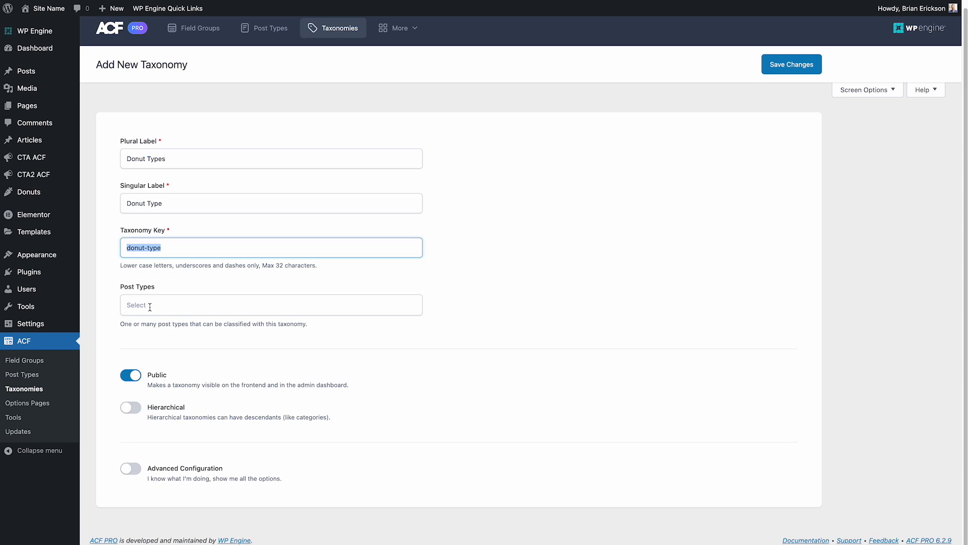
Assign the new taxonomy to the Donut post type and make it hierarchical
{"action": "left_click", "coordinate": [149, 306]}
{"action": "scroll", "coordinate": [168, 333], "scroll_direction": "down", "scroll_amount": 1}
{"action": "scroll", "coordinate": [168, 333], "scroll_direction": "down", "scroll_amount": 2}
{"action": "left_click", "coordinate": [182, 396]}
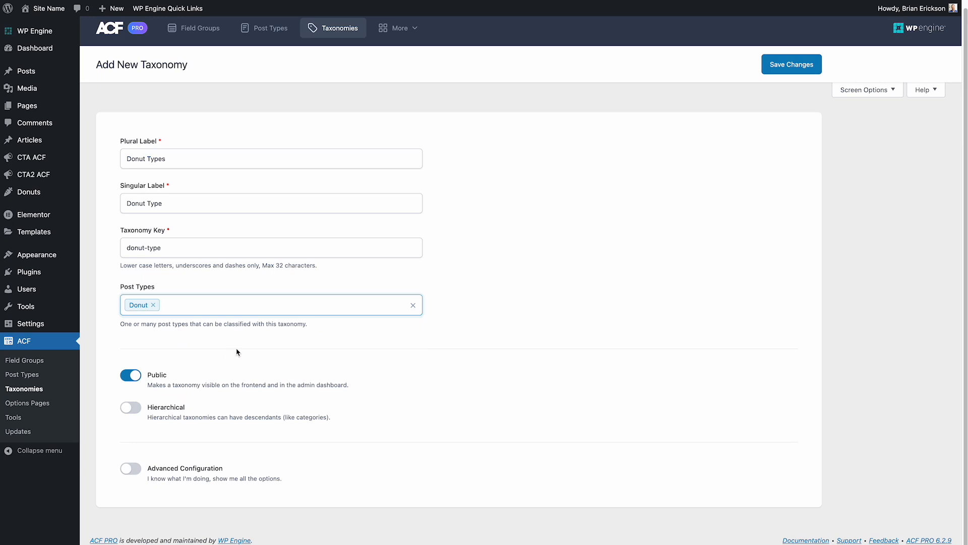
{"action": "left_click", "coordinate": [134, 411]}
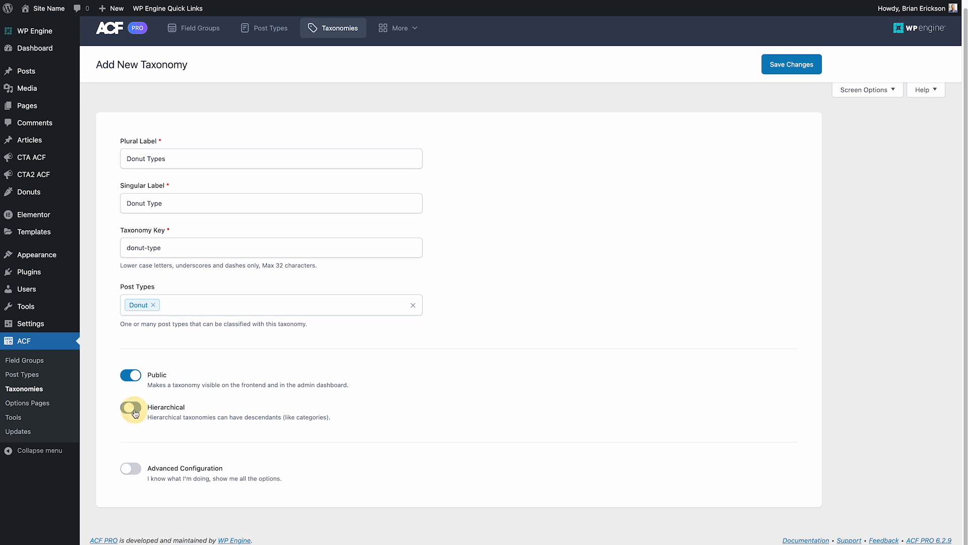
Enable advanced configuration for the Donut Types taxonomy, then turn off Tag Cloud and turn on Show Admin Column in its visibility settings
{"action": "left_click", "coordinate": [131, 468]}
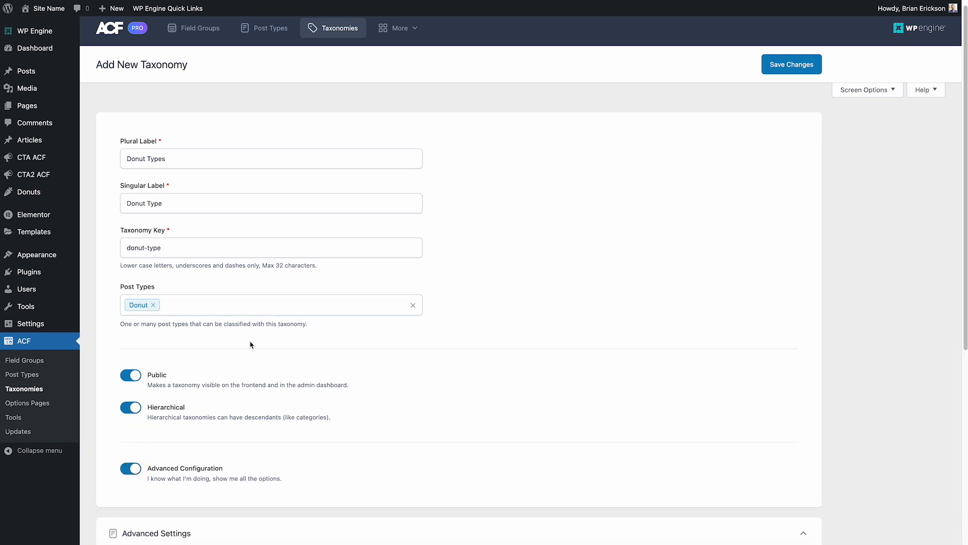
{"action": "scroll", "coordinate": [250, 342], "scroll_direction": "down", "scroll_amount": 6}
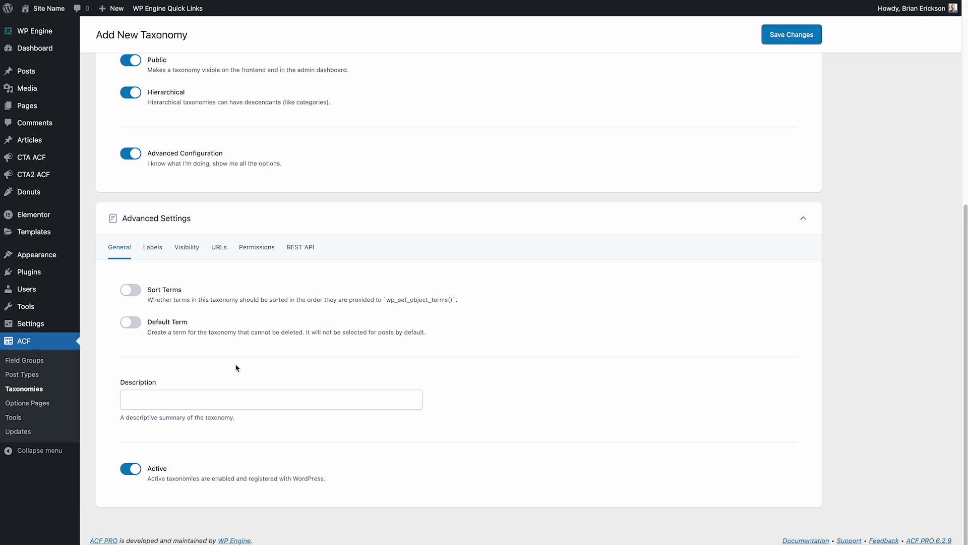
{"action": "left_click", "coordinate": [152, 248]}
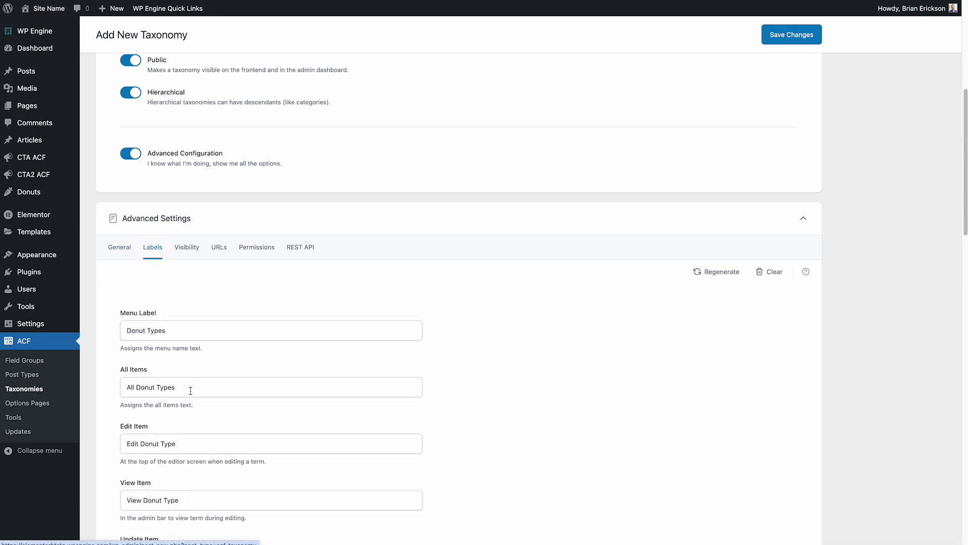
{"action": "left_click", "coordinate": [194, 249]}
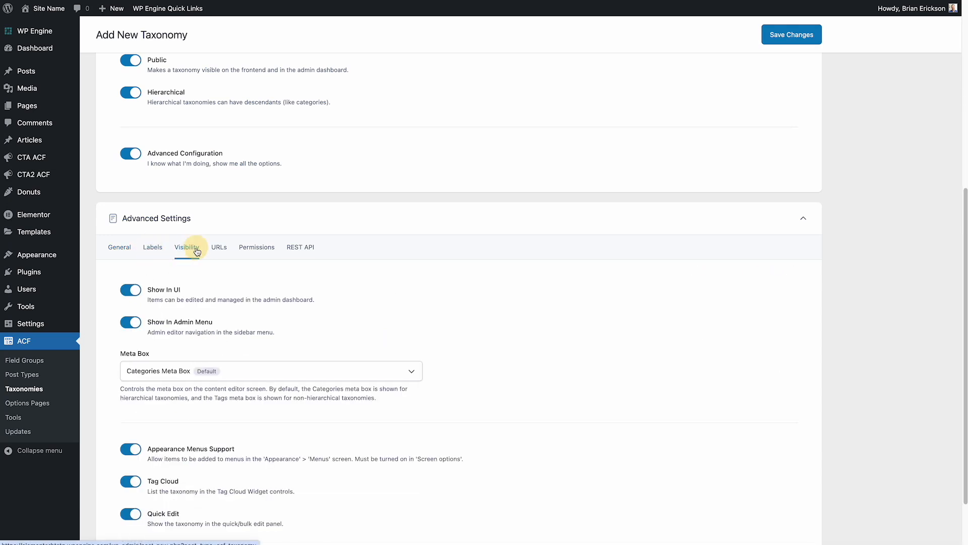
{"action": "scroll", "coordinate": [368, 298], "scroll_direction": "down", "scroll_amount": 2}
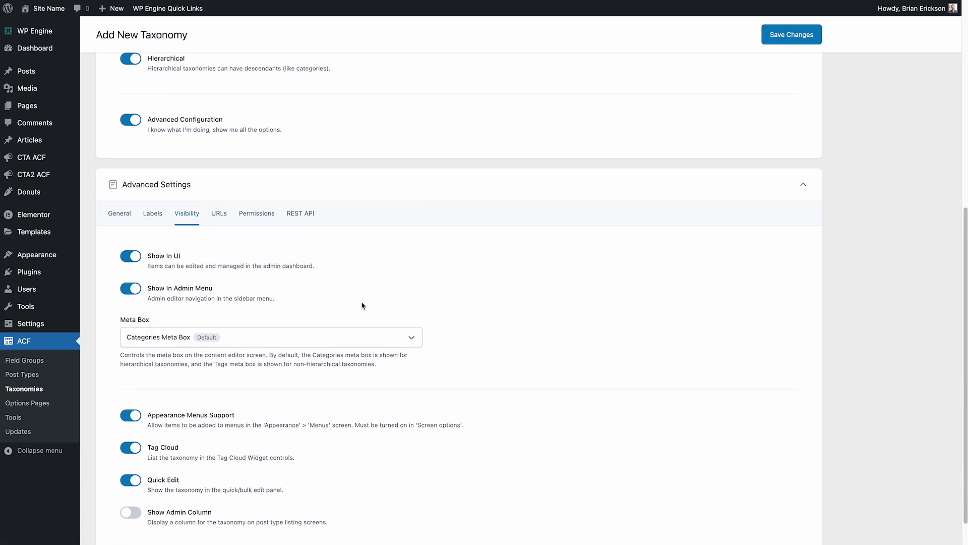
{"action": "left_click", "coordinate": [137, 432]}
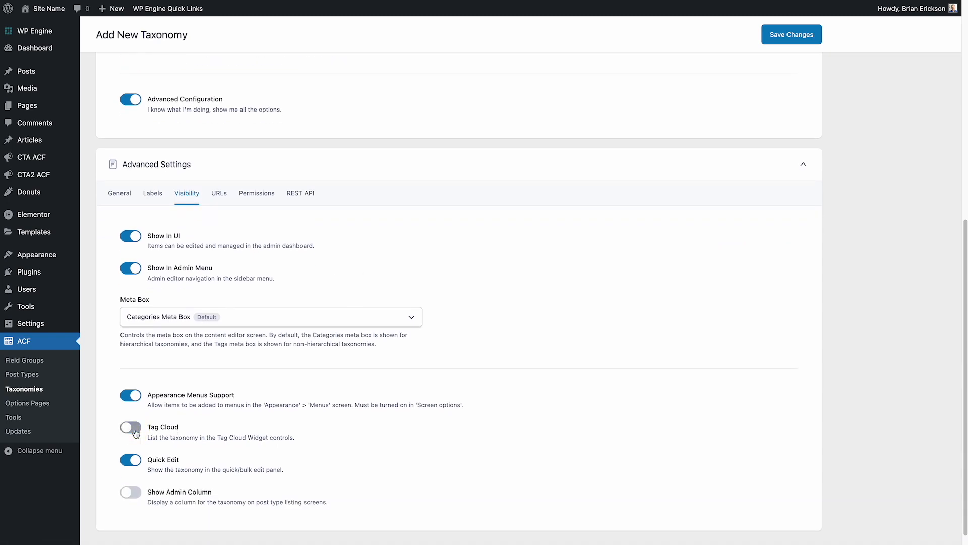
{"action": "left_click", "coordinate": [136, 493]}
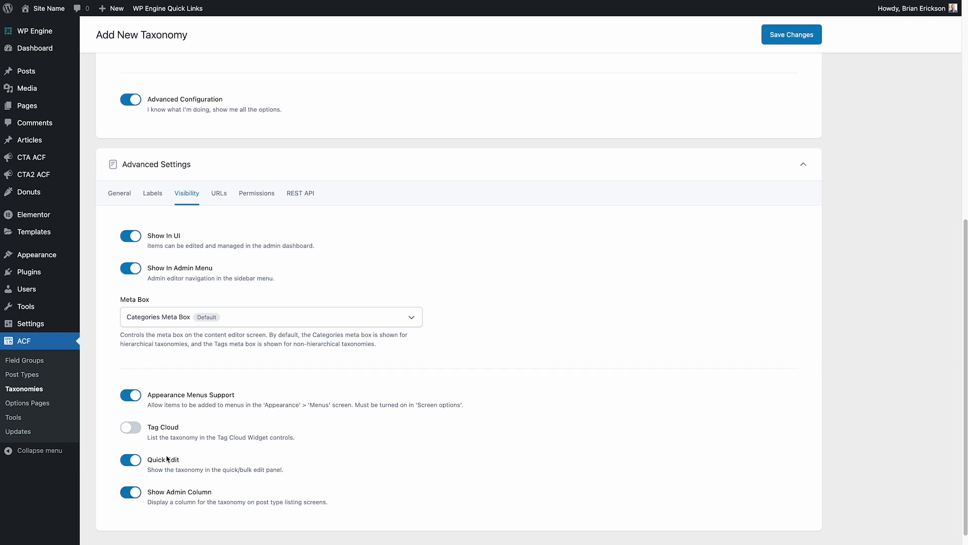
Review the taxonomy's URL, permissions and REST API settings, including its permalink rewrite options
{"action": "scroll", "coordinate": [201, 469], "scroll_direction": "up", "scroll_amount": 3}
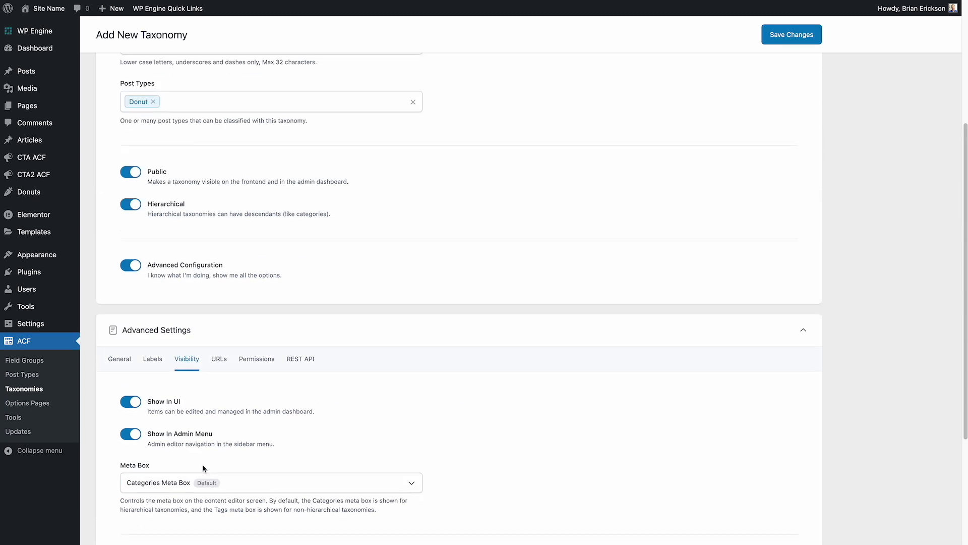
{"action": "left_click", "coordinate": [213, 361]}
{"action": "scroll", "coordinate": [212, 364], "scroll_direction": "down", "scroll_amount": 1}
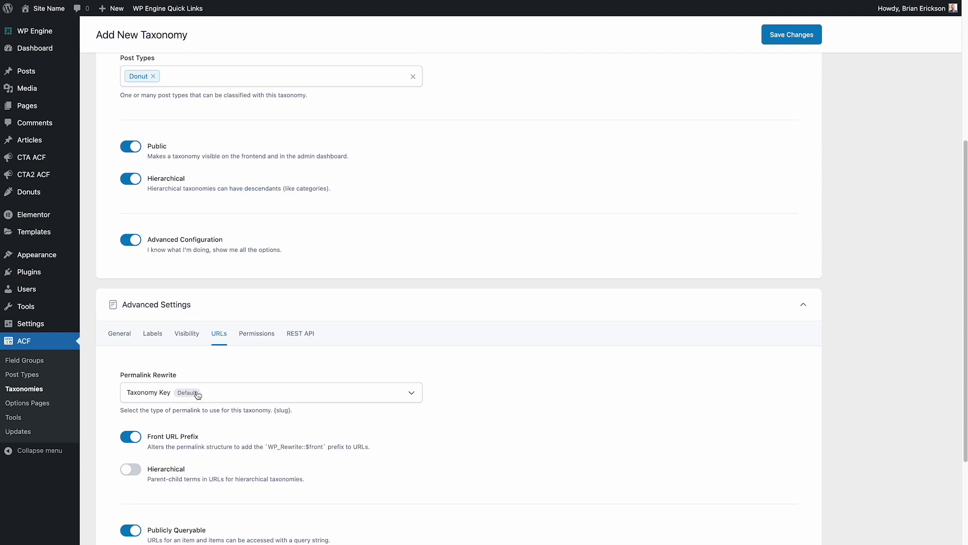
{"action": "scroll", "coordinate": [177, 388], "scroll_direction": "up", "scroll_amount": 3}
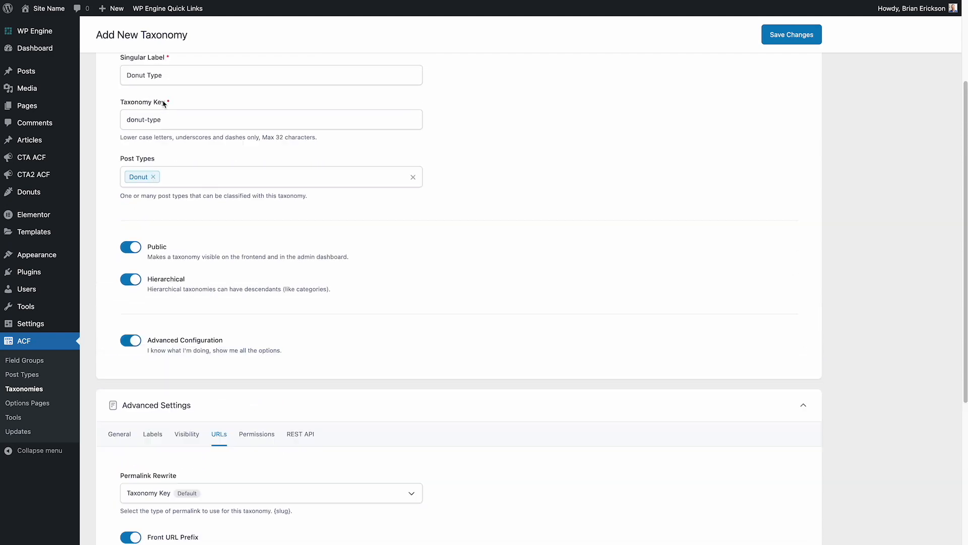
{"action": "scroll", "coordinate": [168, 191], "scroll_direction": "down", "scroll_amount": 5}
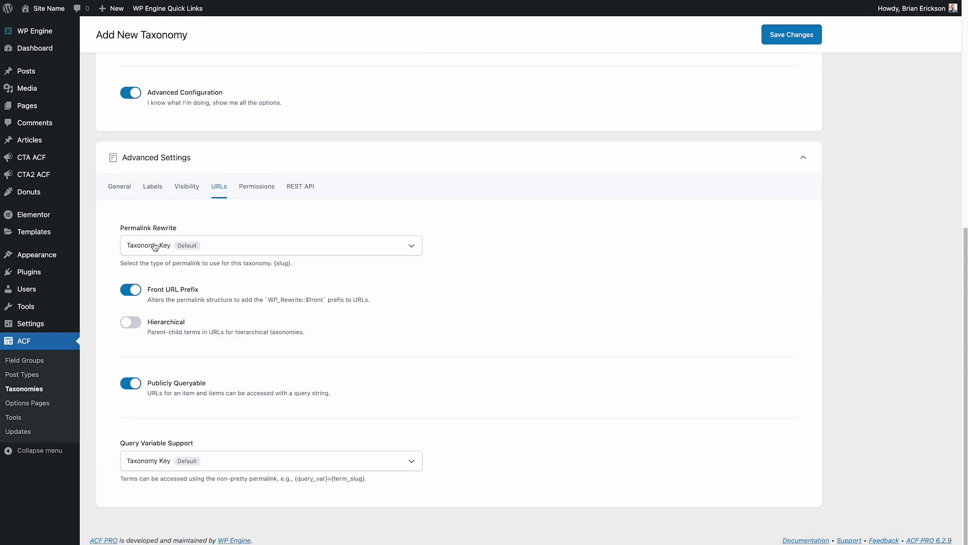
{"action": "left_click", "coordinate": [169, 246]}
{"action": "left_click", "coordinate": [441, 275]}
{"action": "left_click", "coordinate": [254, 188]}
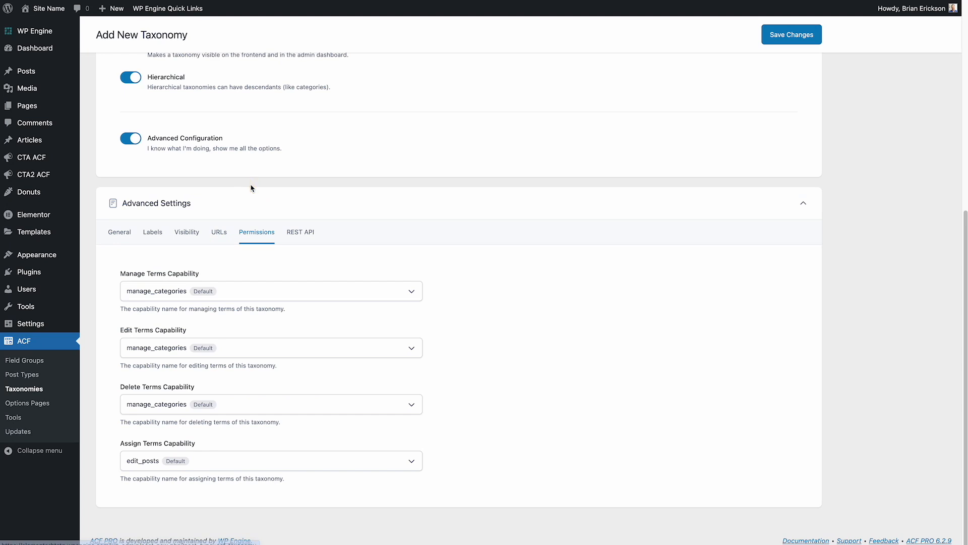
{"action": "left_click", "coordinate": [309, 234]}
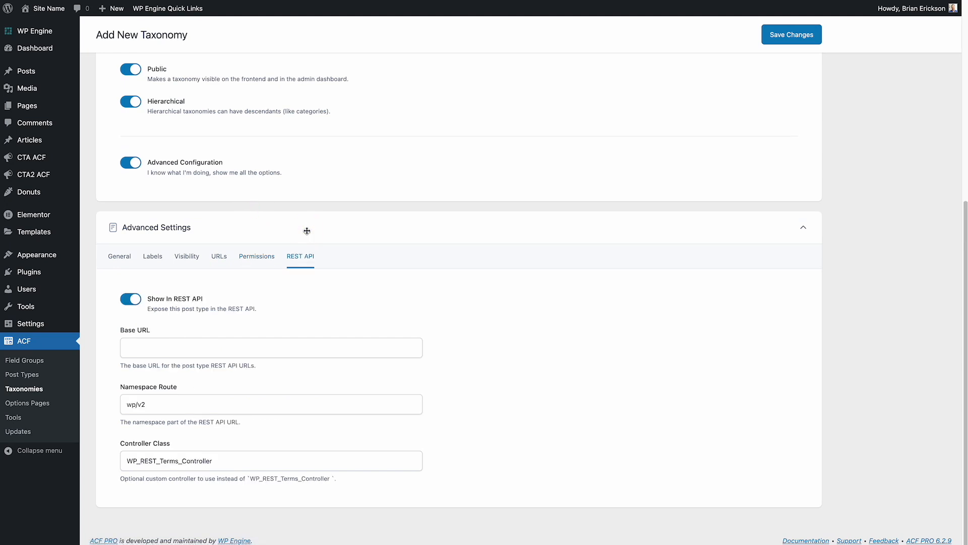
{"action": "left_click", "coordinate": [222, 259]}
{"action": "scroll", "coordinate": [174, 454], "scroll_direction": "down", "scroll_amount": 1}
{"action": "scroll", "coordinate": [172, 467], "scroll_direction": "down", "scroll_amount": 2}
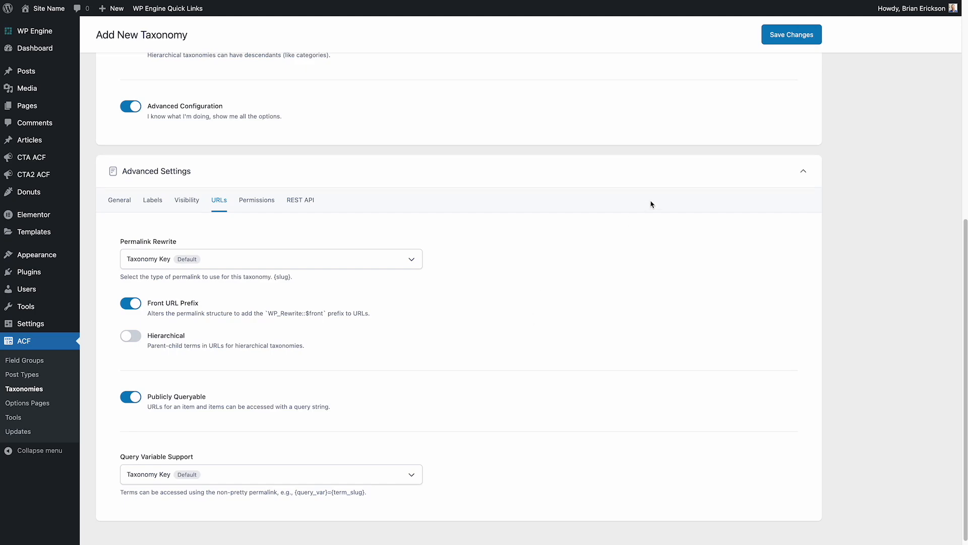
Save the new Donut Types taxonomy
{"action": "scroll", "coordinate": [682, 183], "scroll_direction": "up", "scroll_amount": 4}
{"action": "scroll", "coordinate": [683, 183], "scroll_direction": "up", "scroll_amount": 4}
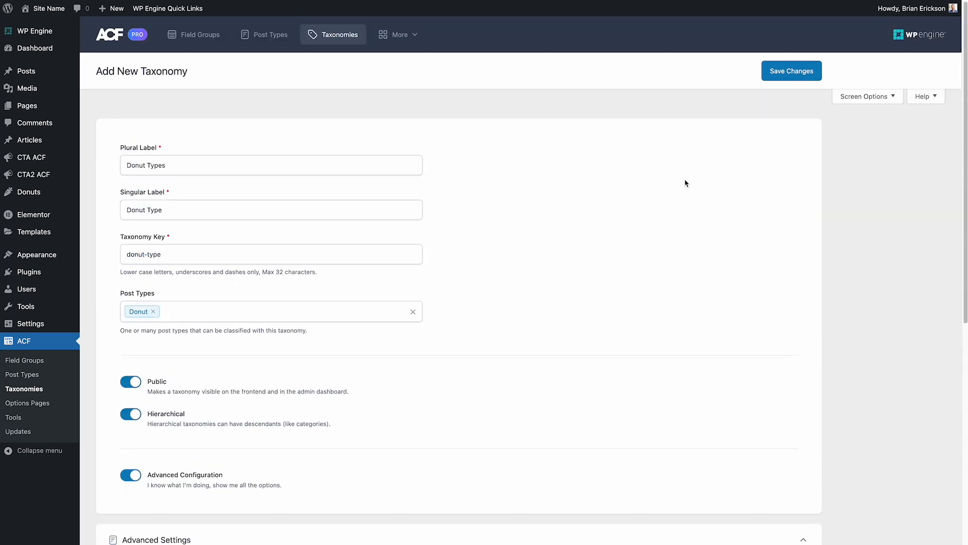
{"action": "left_click", "coordinate": [785, 73]}
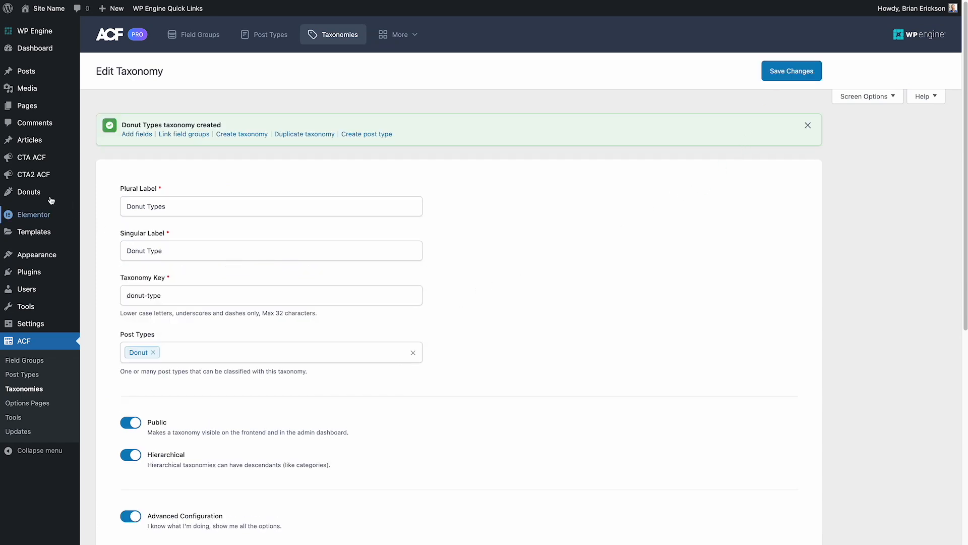
Add a donut type named "Cake" on the Donut Types admin page
{"action": "mouse_move", "coordinate": [50, 198]}
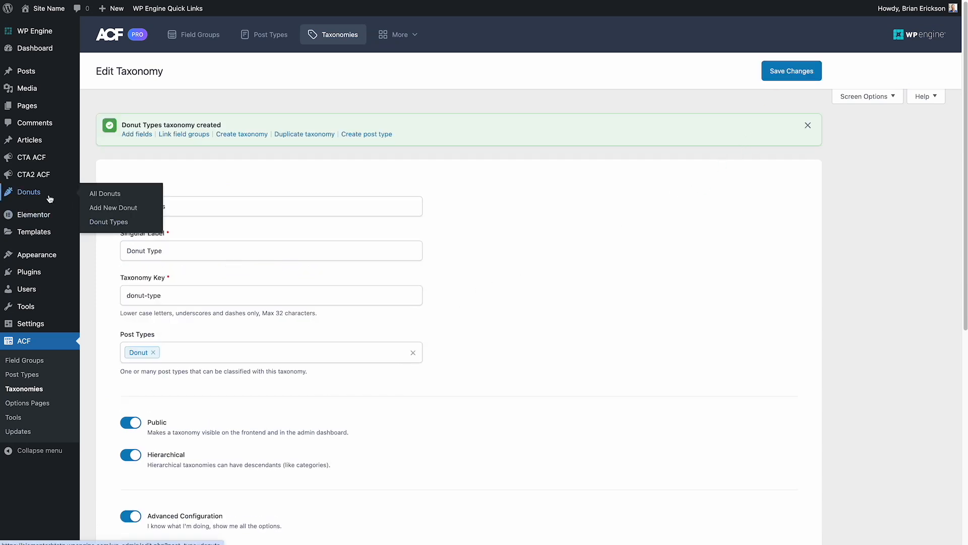
{"action": "left_click", "coordinate": [124, 222]}
{"action": "type", "text": "Cake"}
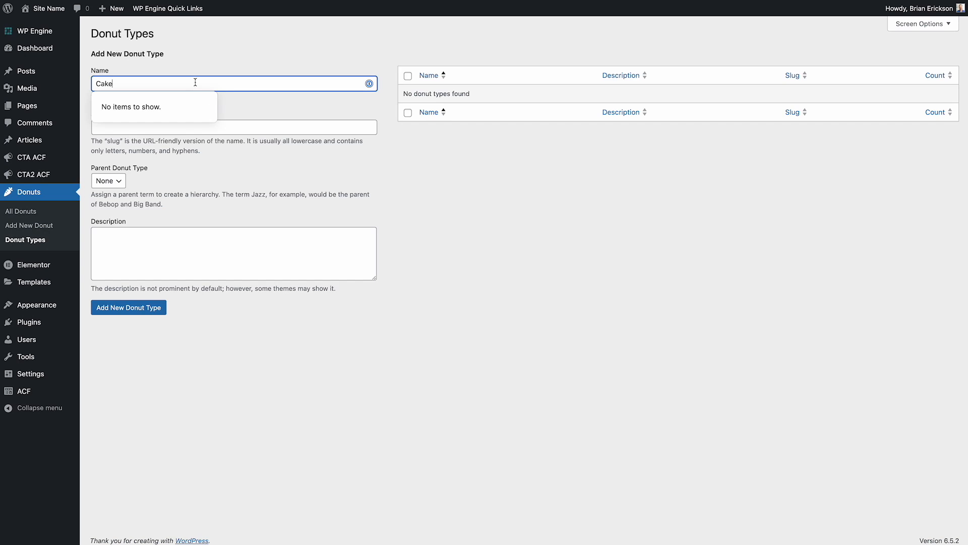
{"action": "left_click", "coordinate": [149, 308]}
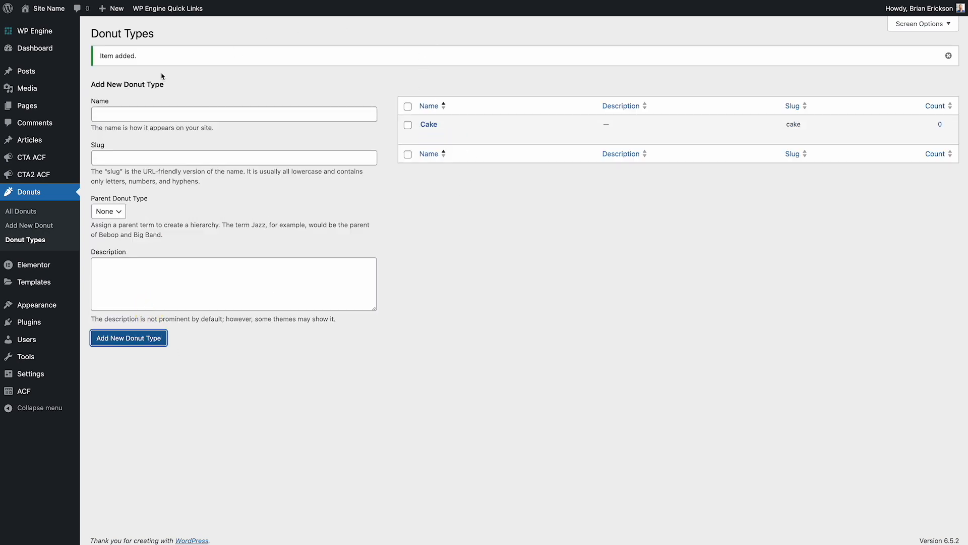
Assign the Cake donut type to the Rocky Road donut through Quick Edit and update it
{"action": "left_click", "coordinate": [27, 213]}
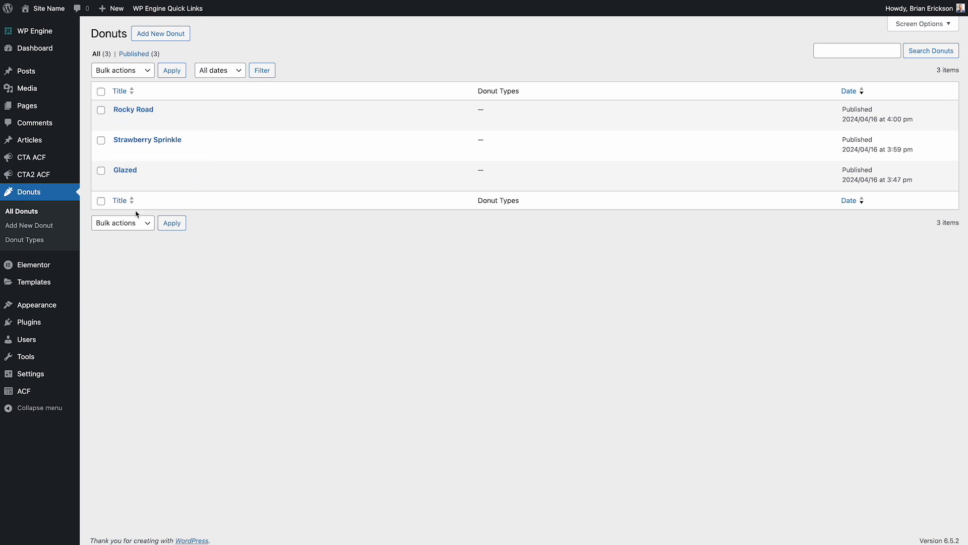
{"action": "left_click", "coordinate": [140, 122]}
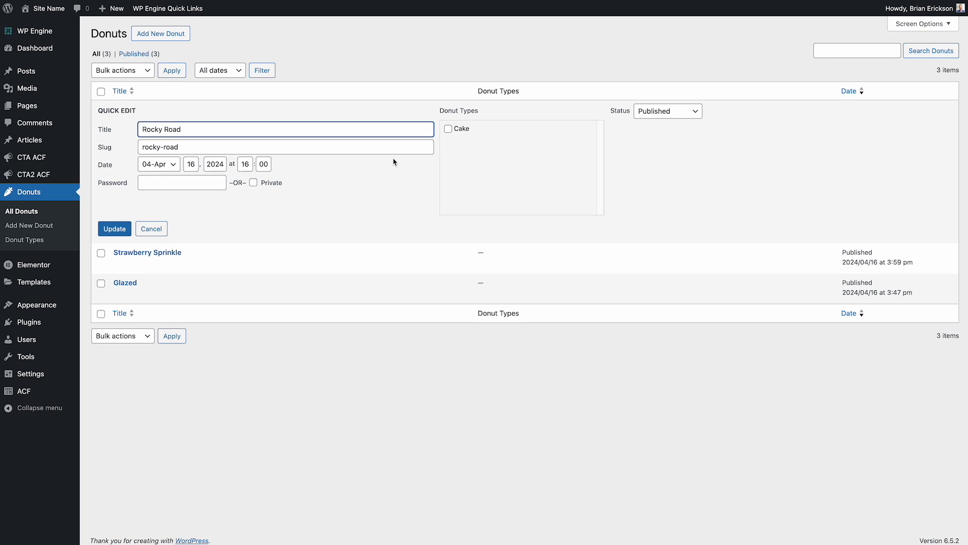
{"action": "left_click", "coordinate": [448, 129]}
{"action": "left_click", "coordinate": [121, 229]}
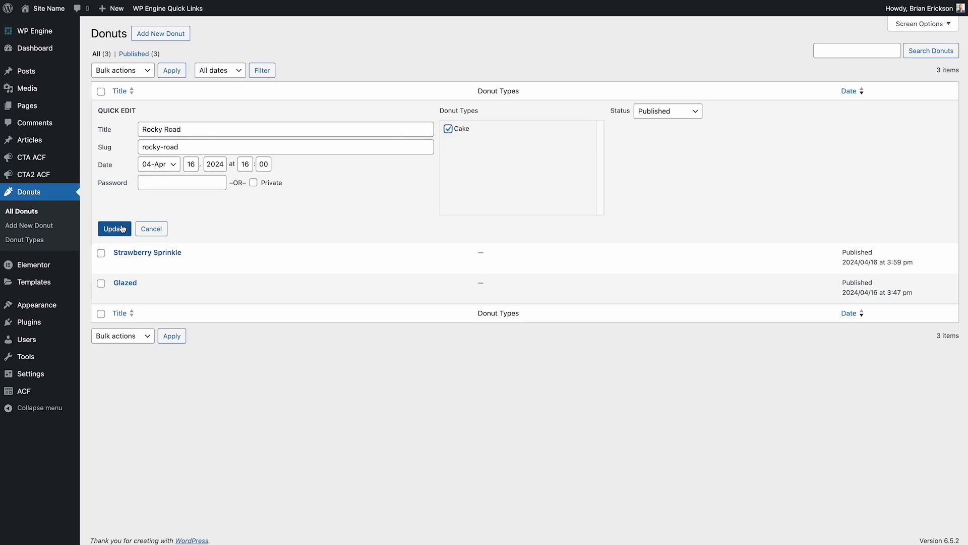
Edit the Strawberry Sprinkle donut, adding a new donut type "Sprinkle" and assigning Cake as well, and update the post
{"action": "left_click", "coordinate": [159, 142]}
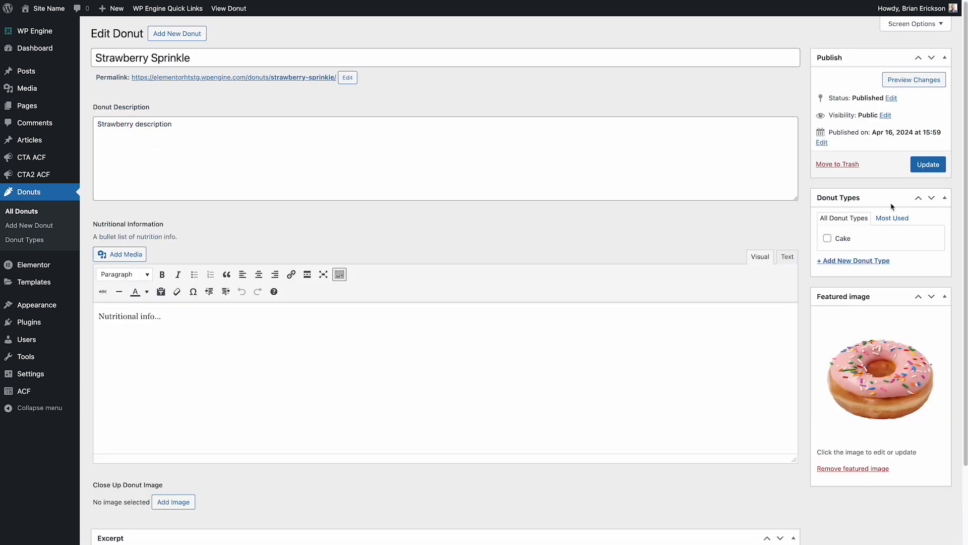
{"action": "left_click", "coordinate": [880, 262]}
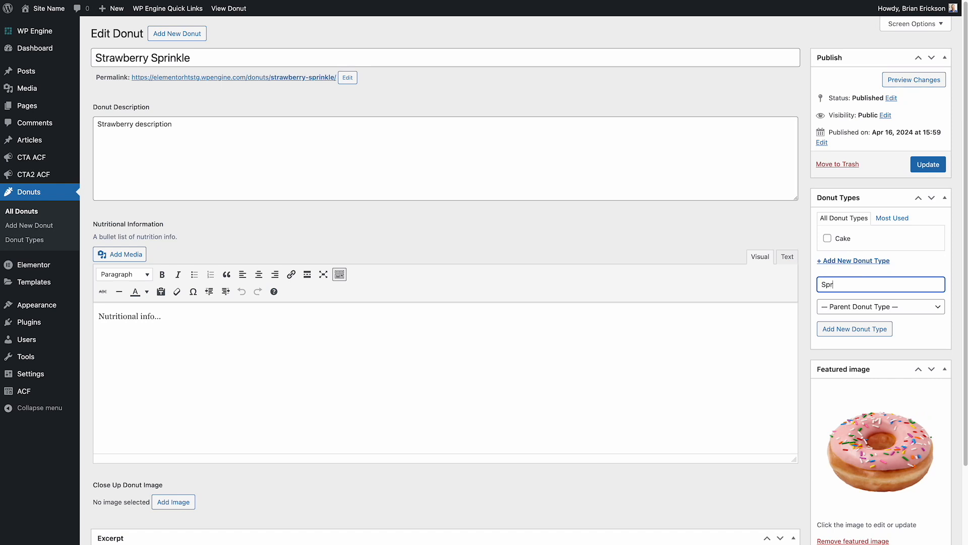
{"action": "left_click", "coordinate": [888, 333]}
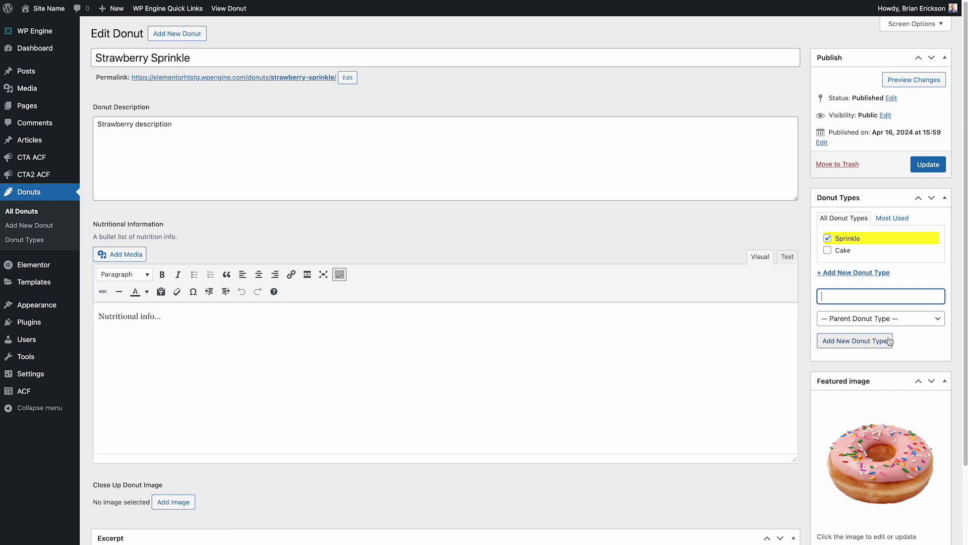
{"action": "left_click", "coordinate": [932, 165]}
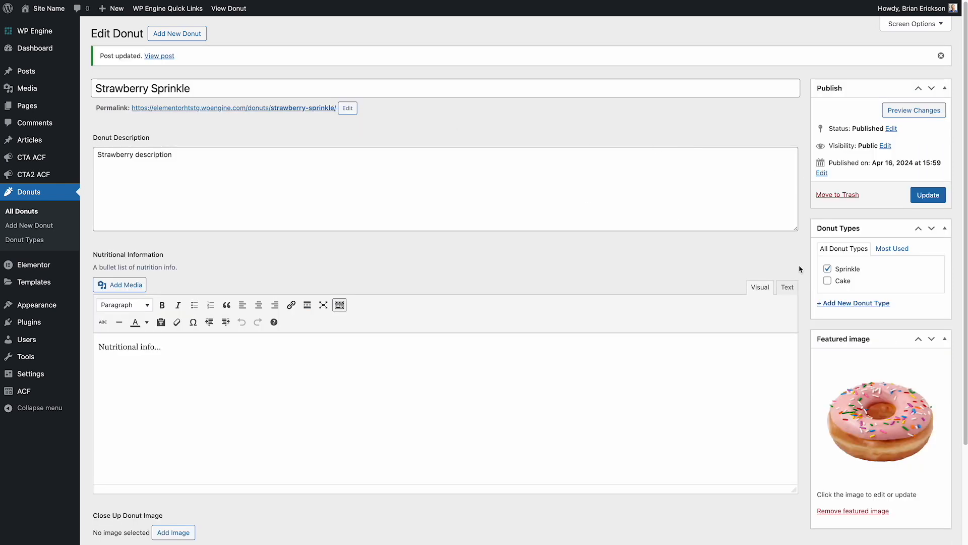
{"action": "left_click", "coordinate": [827, 280]}
{"action": "left_click", "coordinate": [928, 194]}
Edit the Glazed donut, adding a new donut type "Glazed" and assigning Cake as well, and update the post
{"action": "left_click", "coordinate": [29, 211]}
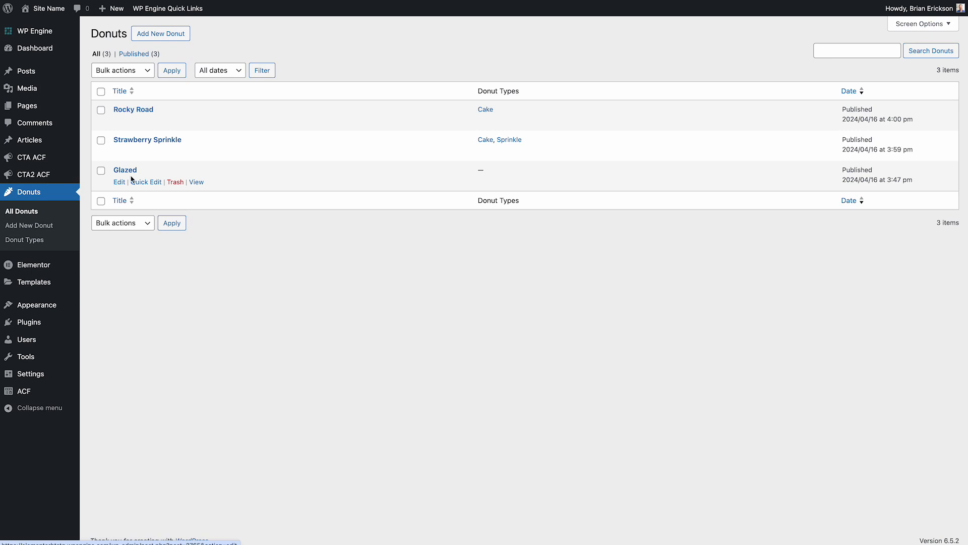
{"action": "left_click", "coordinate": [138, 182]}
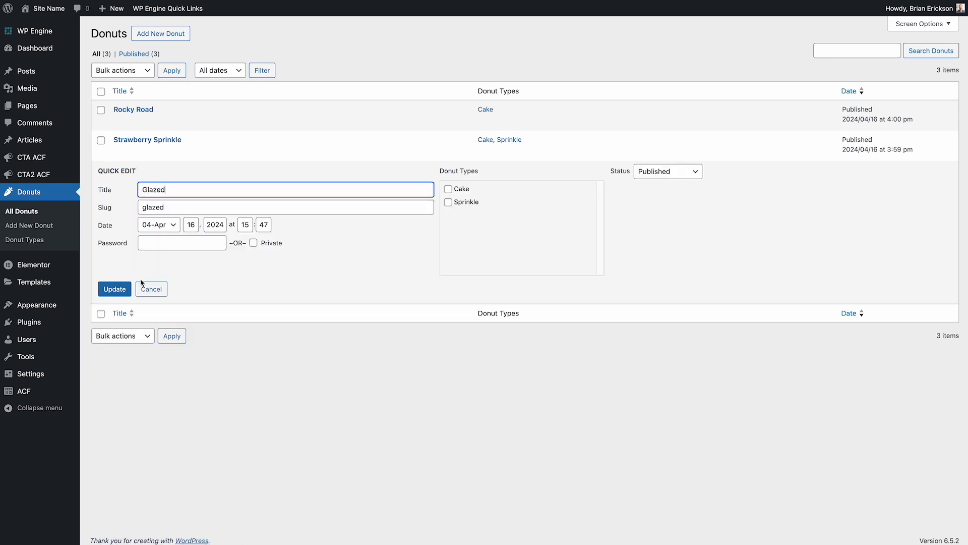
{"action": "left_click", "coordinate": [149, 288]}
{"action": "left_click", "coordinate": [126, 172]}
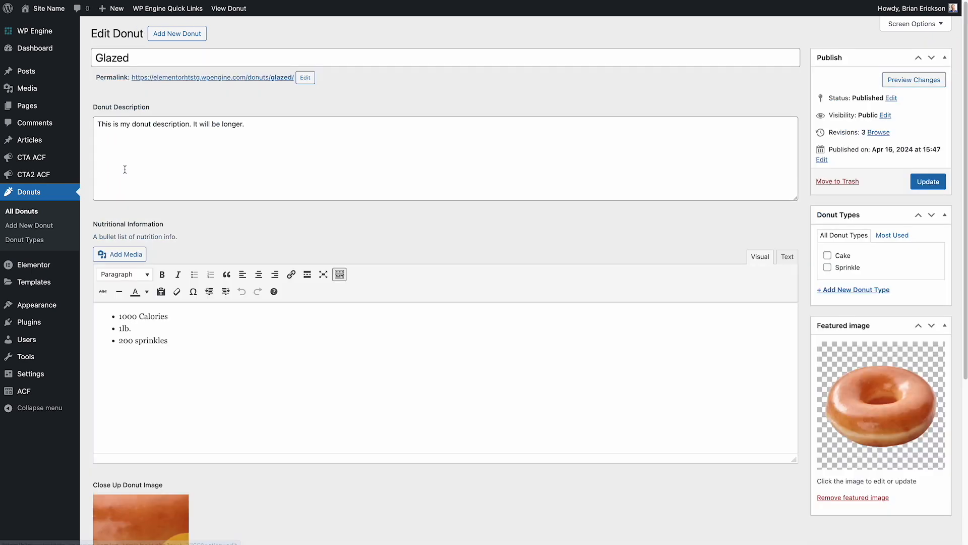
{"action": "left_click", "coordinate": [858, 290]}
{"action": "type", "text": "Glazed"}
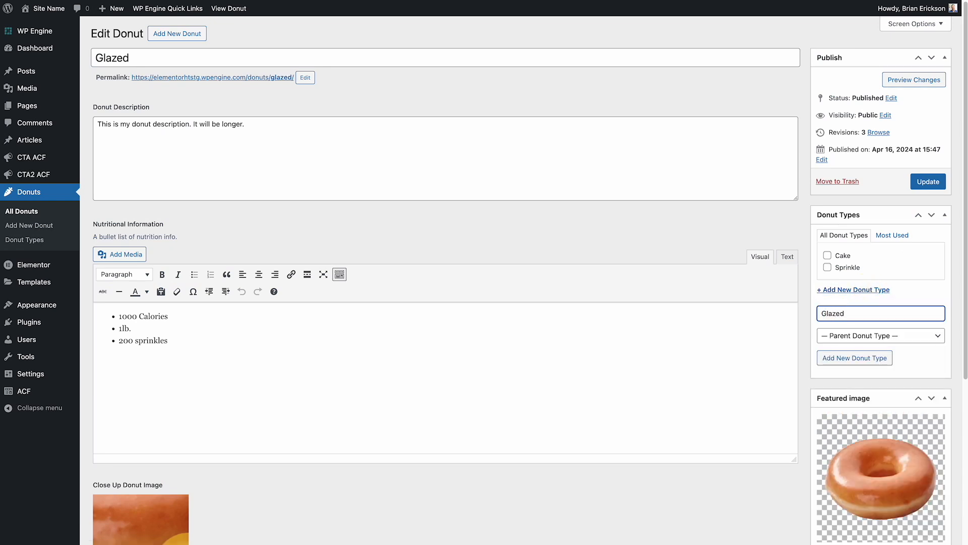
{"action": "left_click", "coordinate": [873, 359]}
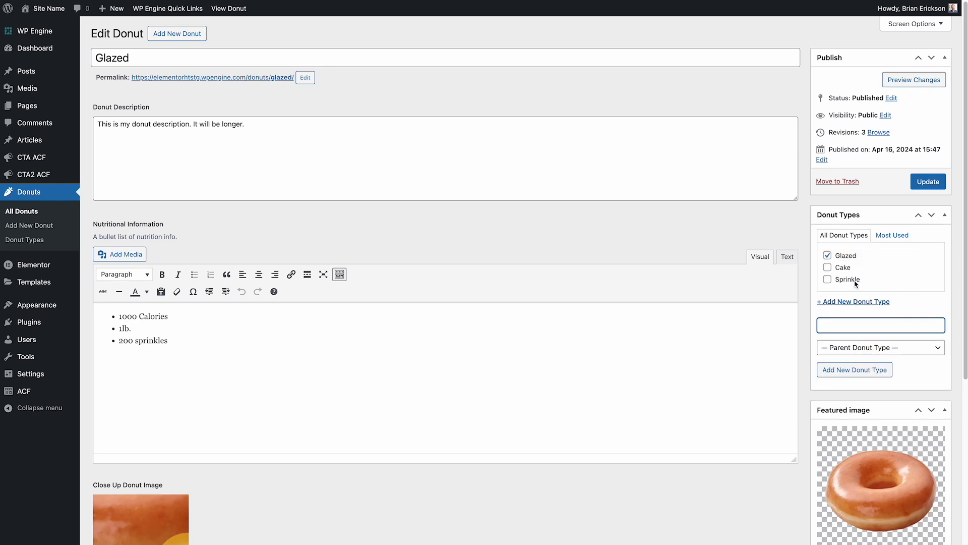
{"action": "left_click", "coordinate": [845, 270]}
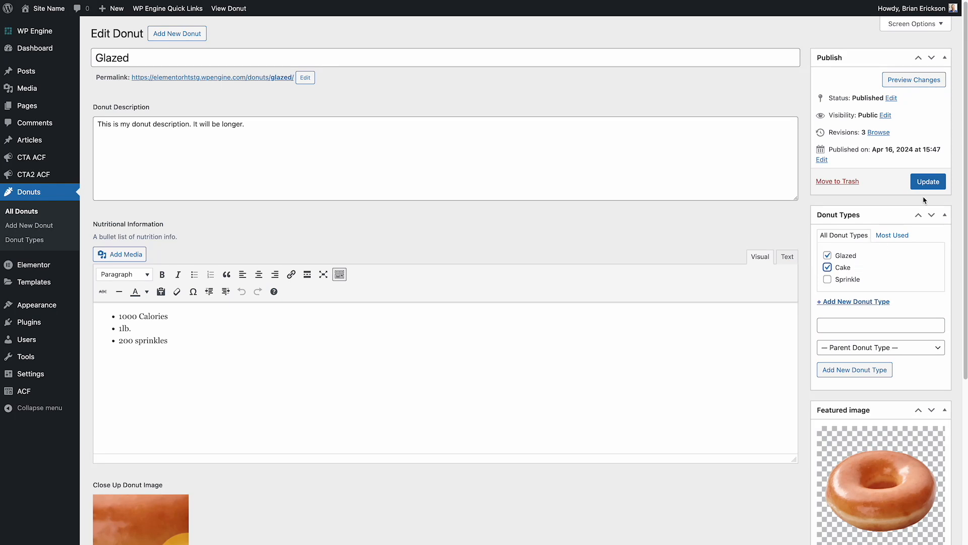
{"action": "left_click", "coordinate": [927, 182]}
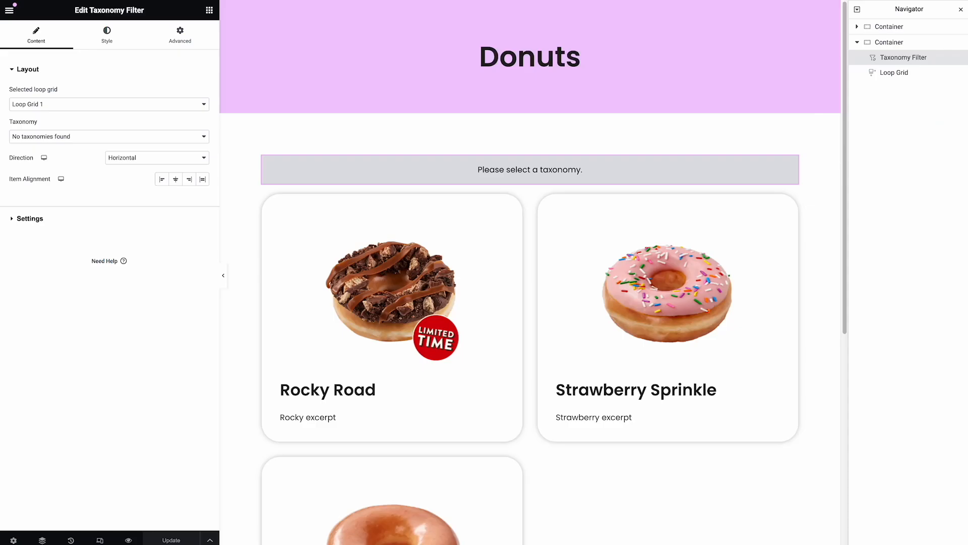
Reload the Donuts page editor to refresh the taxonomies available to the filter
{"action": "right_click", "coordinate": [222, 263]}
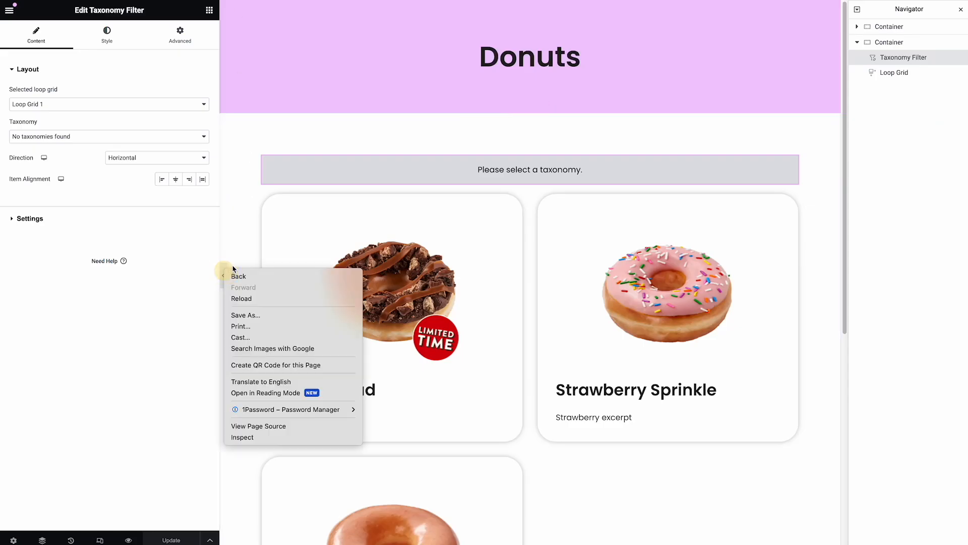
{"action": "right_click", "coordinate": [244, 241]}
{"action": "right_click", "coordinate": [248, 217]}
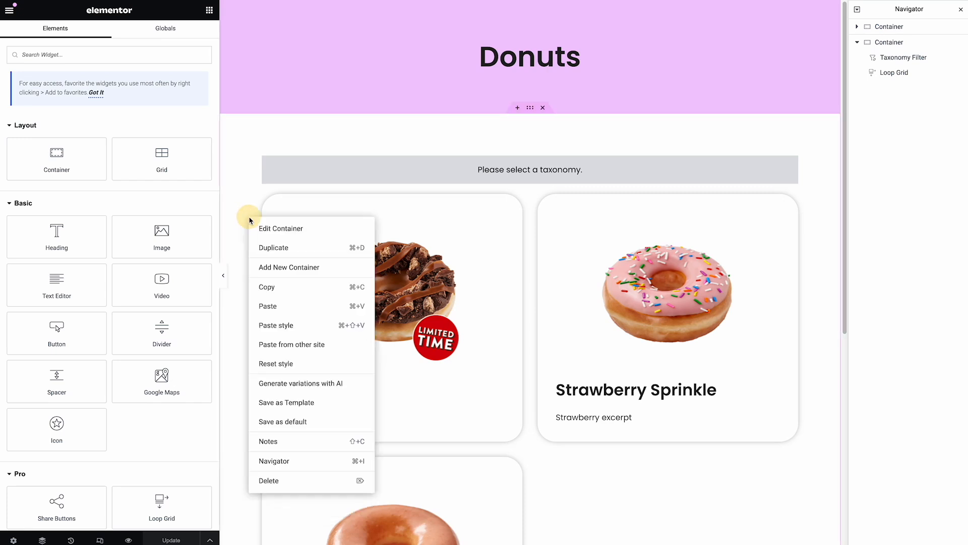
{"action": "left_click", "coordinate": [238, 199]}
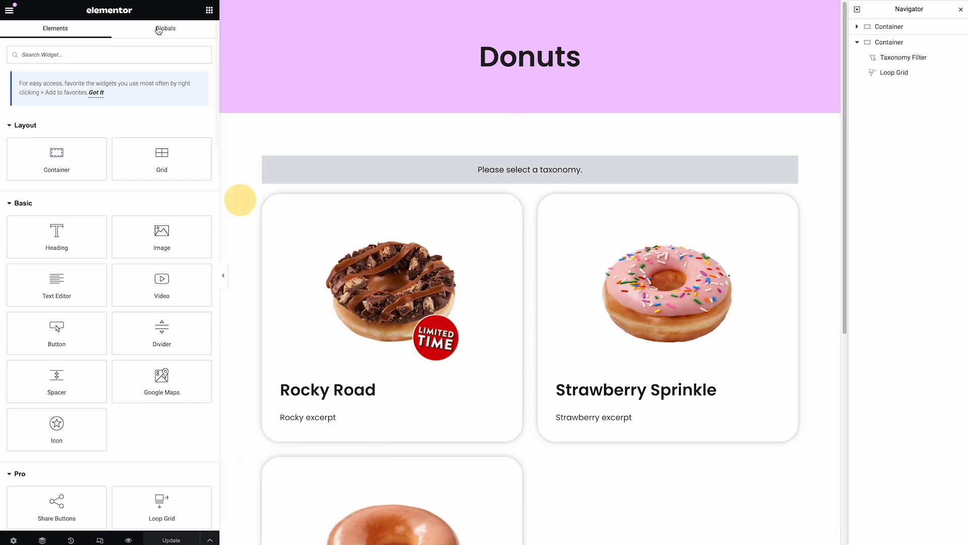
{"action": "key", "text": "super+r"}
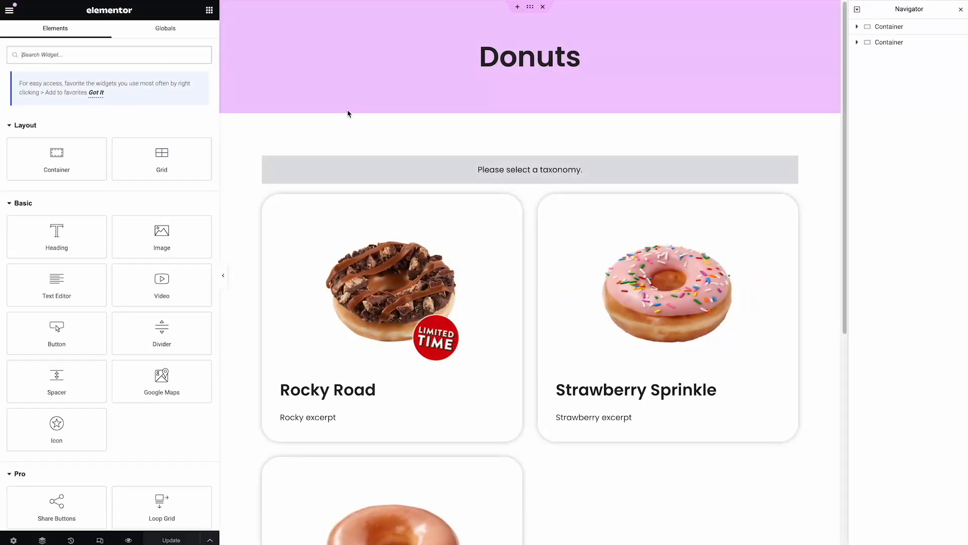
Set the Taxonomy Filter's taxonomy to Donut Types and update the page
{"action": "left_click", "coordinate": [642, 183]}
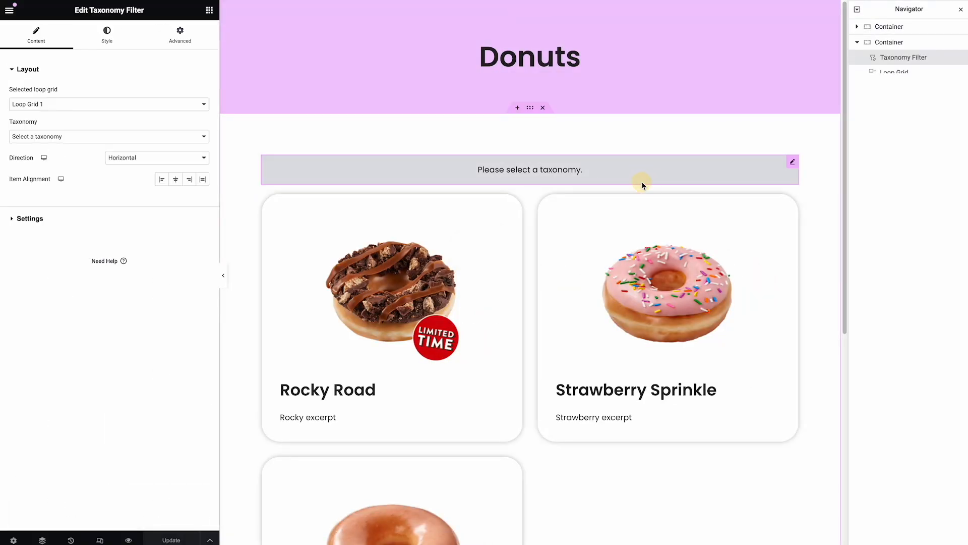
{"action": "left_click", "coordinate": [98, 136]}
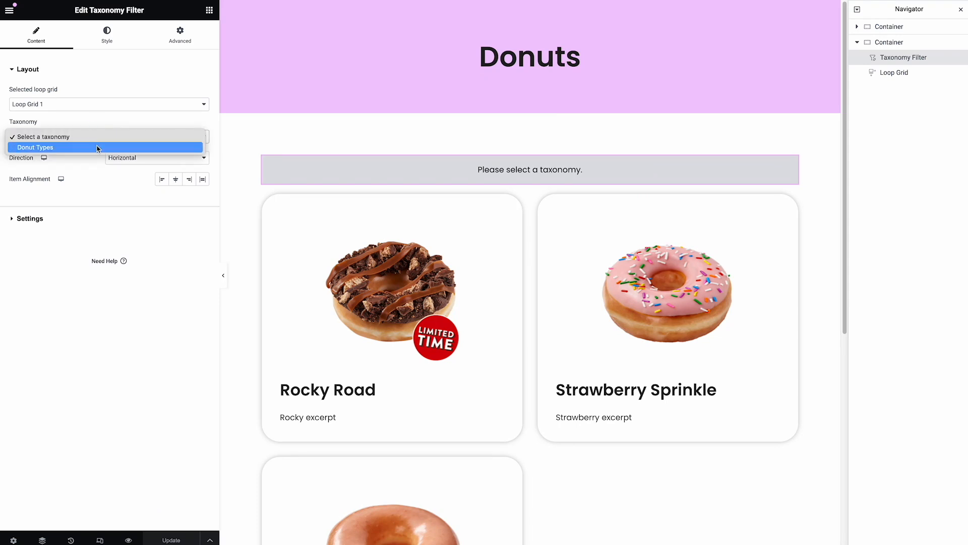
{"action": "left_click", "coordinate": [98, 148]}
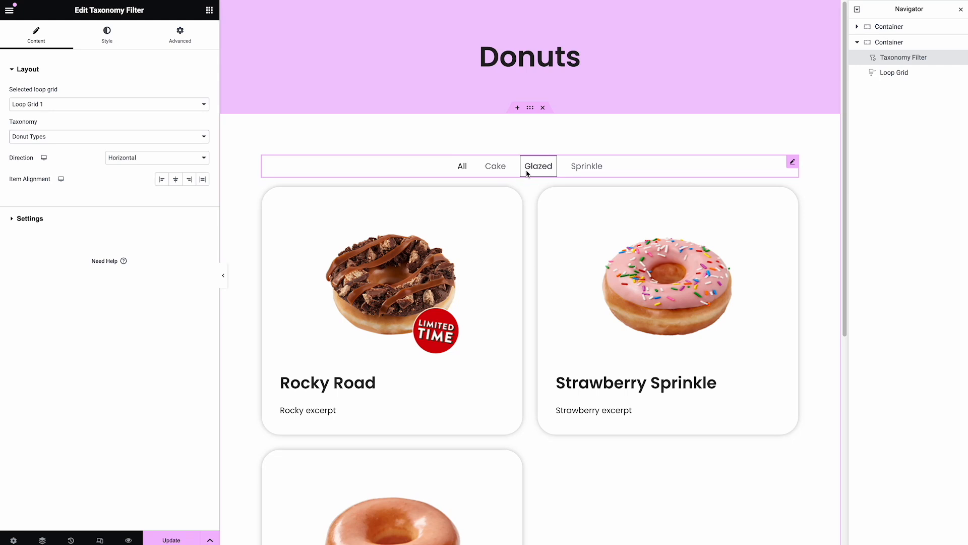
{"action": "left_click", "coordinate": [587, 166]}
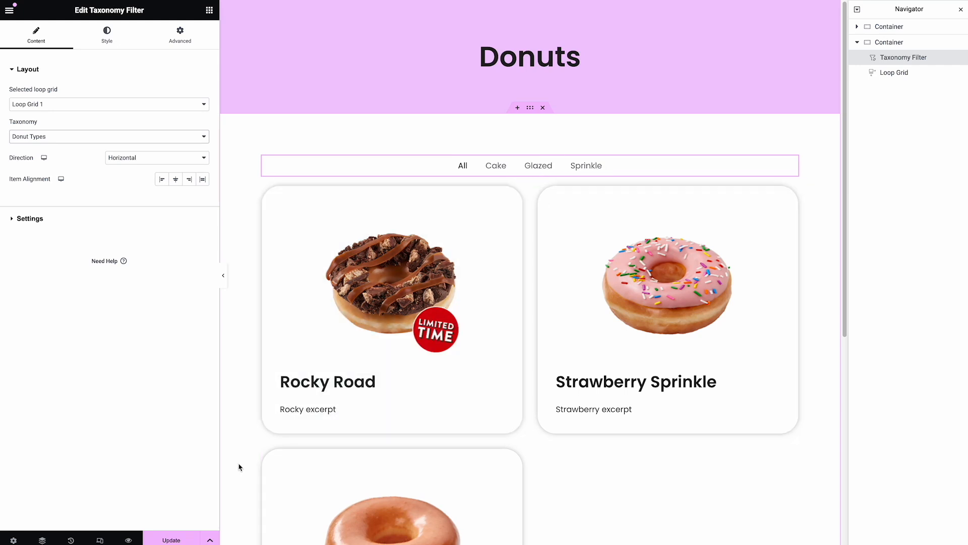
{"action": "left_click", "coordinate": [185, 539]}
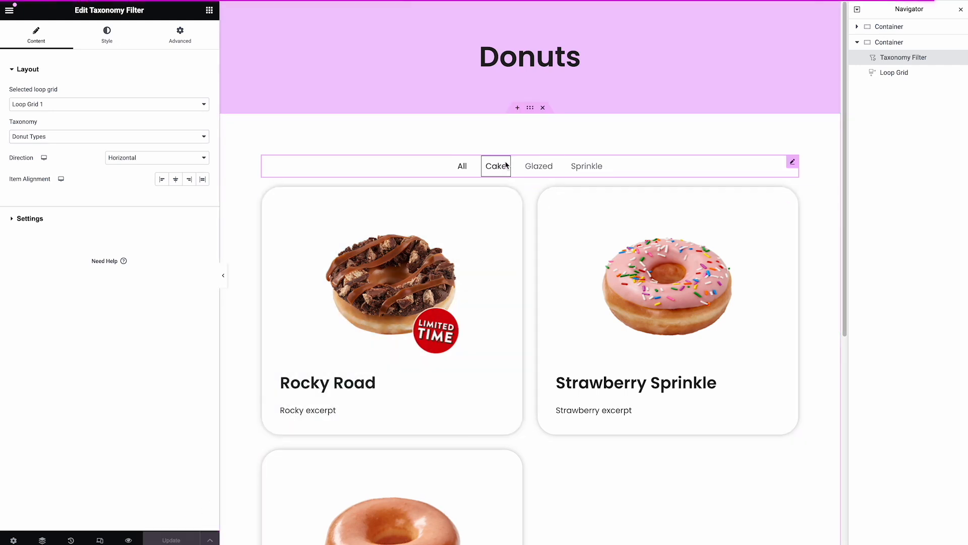
Test the Cake, Glazed and Sprinkle filters on the donut grid, ending on Cake
{"action": "left_click", "coordinate": [499, 167]}
{"action": "left_click", "coordinate": [538, 167]}
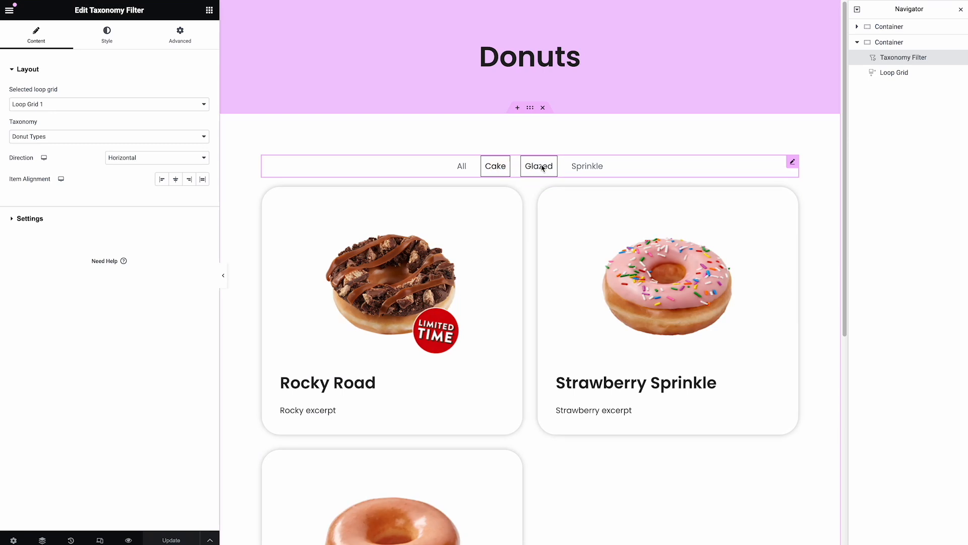
{"action": "left_click", "coordinate": [577, 168]}
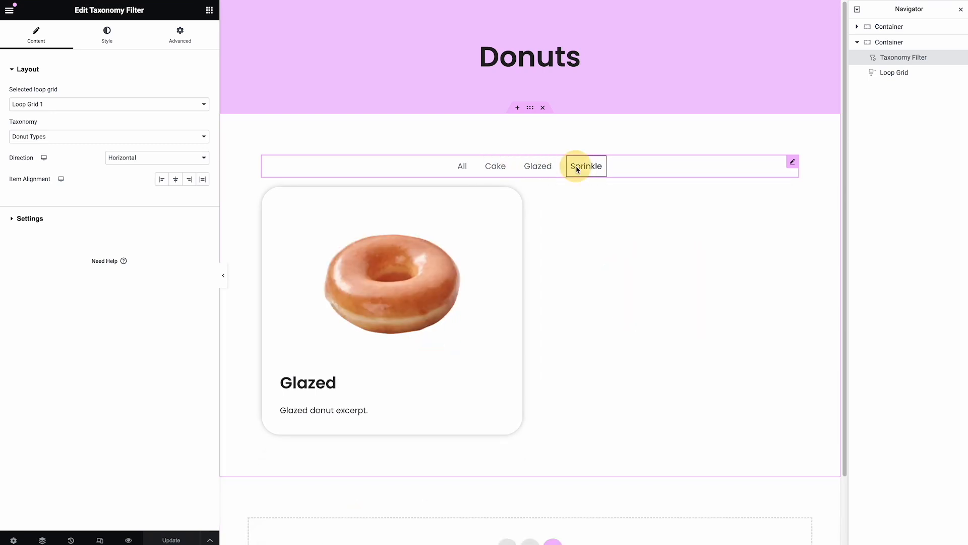
{"action": "left_click", "coordinate": [532, 172]}
{"action": "left_click", "coordinate": [497, 168]}
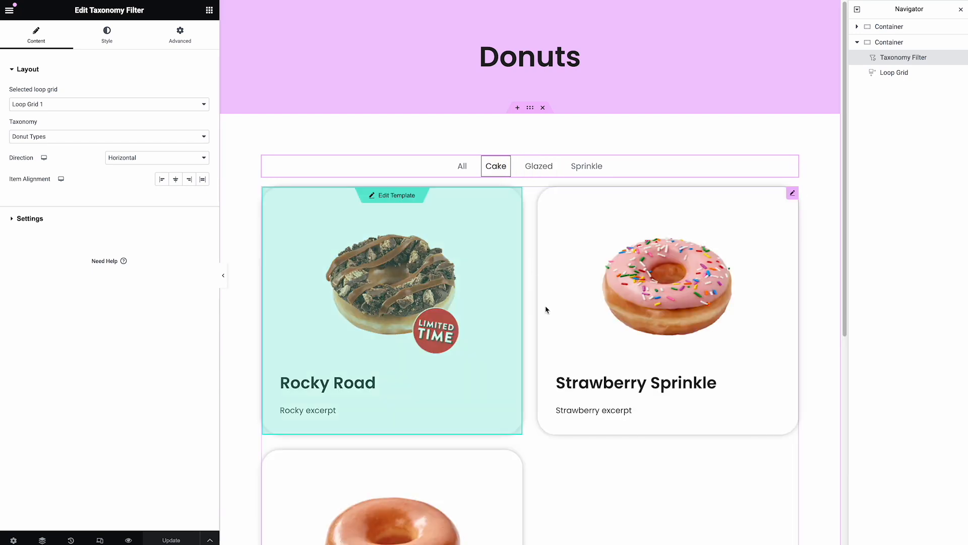
Open the All Donuts admin list, and look through the Cake-filtered donut cards in the page editor
{"action": "scroll", "coordinate": [506, 305], "scroll_direction": "down", "scroll_amount": 1}
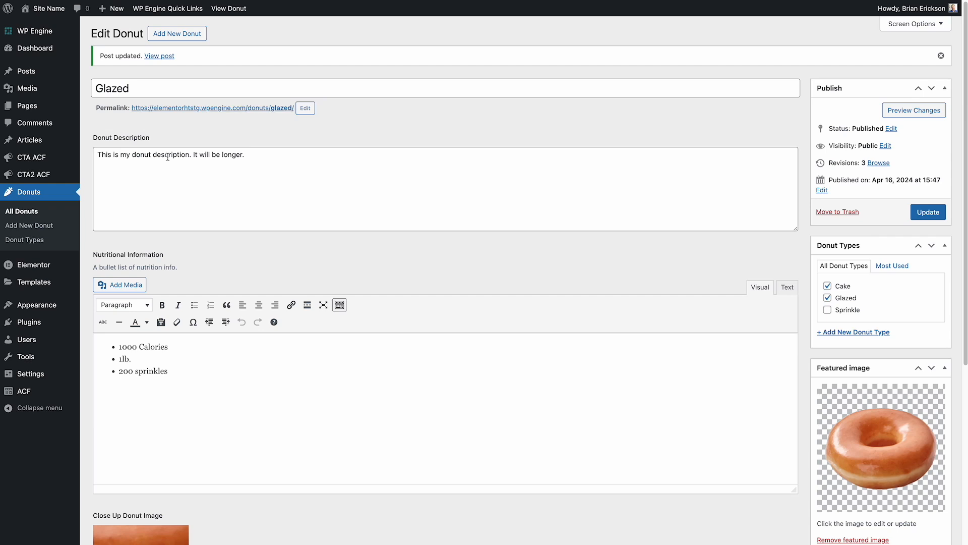
{"action": "left_click", "coordinate": [24, 211]}
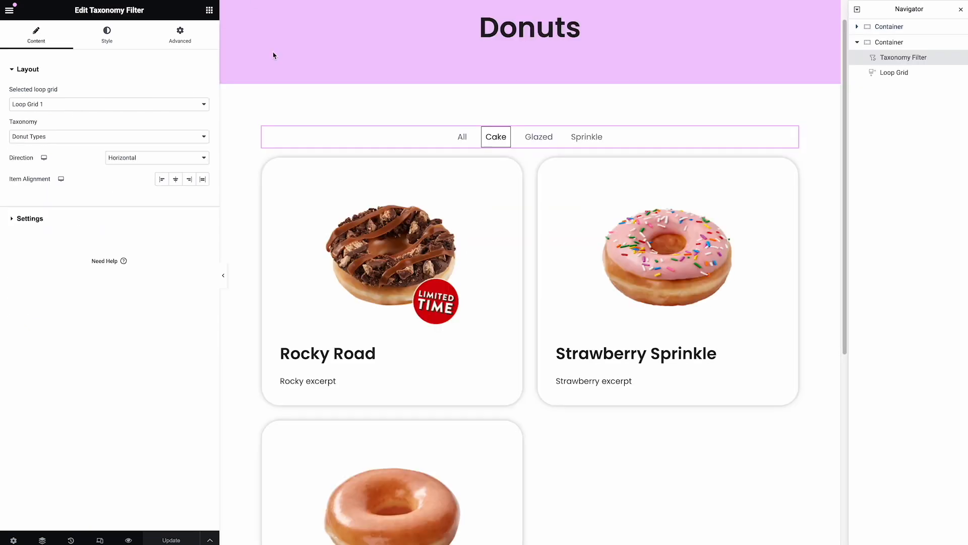
{"action": "scroll", "coordinate": [410, 179], "scroll_direction": "up", "scroll_amount": 1}
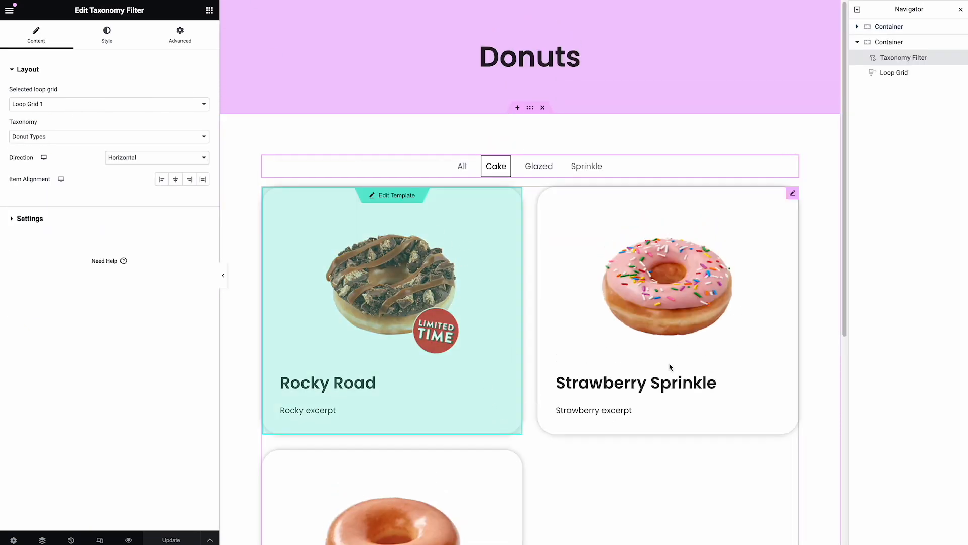
{"action": "scroll", "coordinate": [671, 367], "scroll_direction": "down", "scroll_amount": 3}
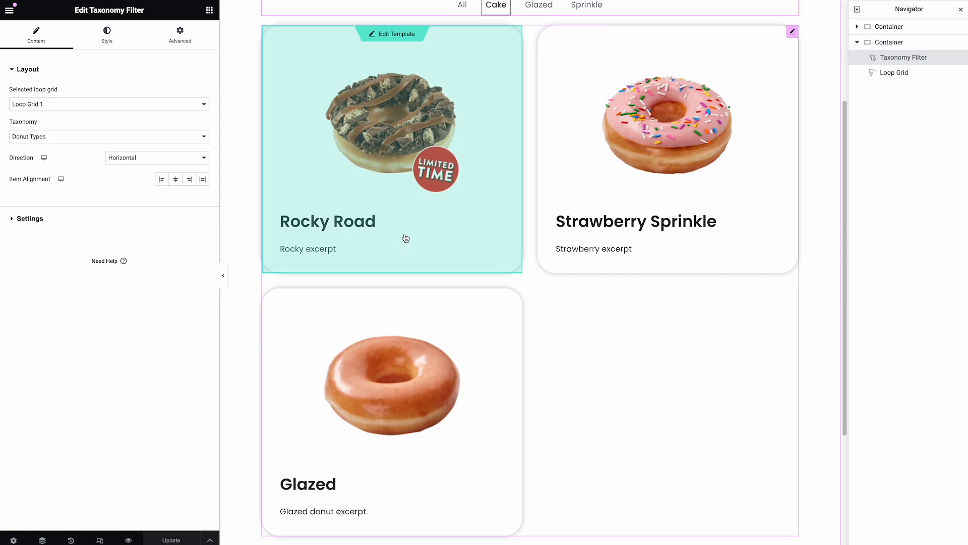
{"action": "scroll", "coordinate": [406, 238], "scroll_direction": "up", "scroll_amount": 2}
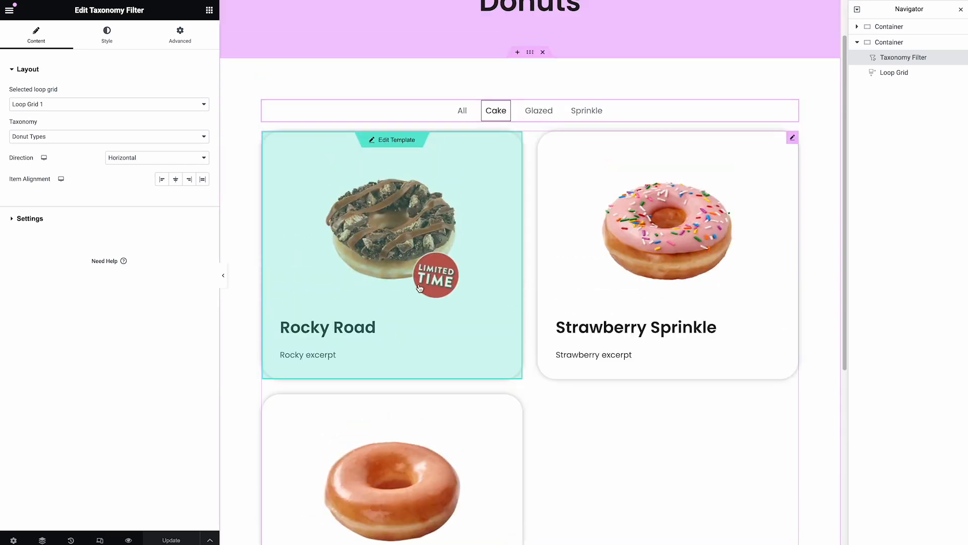
{"action": "scroll", "coordinate": [426, 336], "scroll_direction": "up", "scroll_amount": 1}
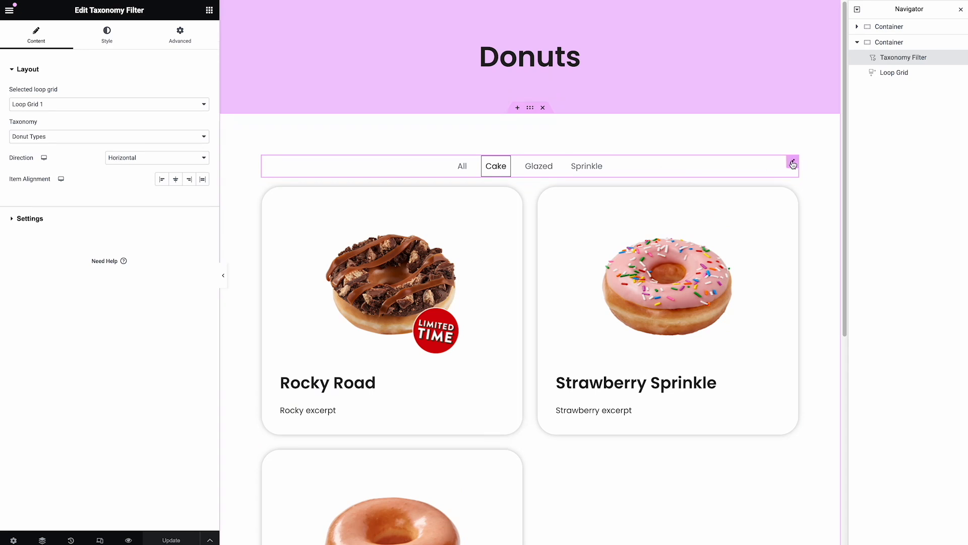
Try enabling Multiple Selection in the Taxonomy Filter's settings, look at its Logical Combination options, and turn it off again
{"action": "left_click", "coordinate": [793, 164]}
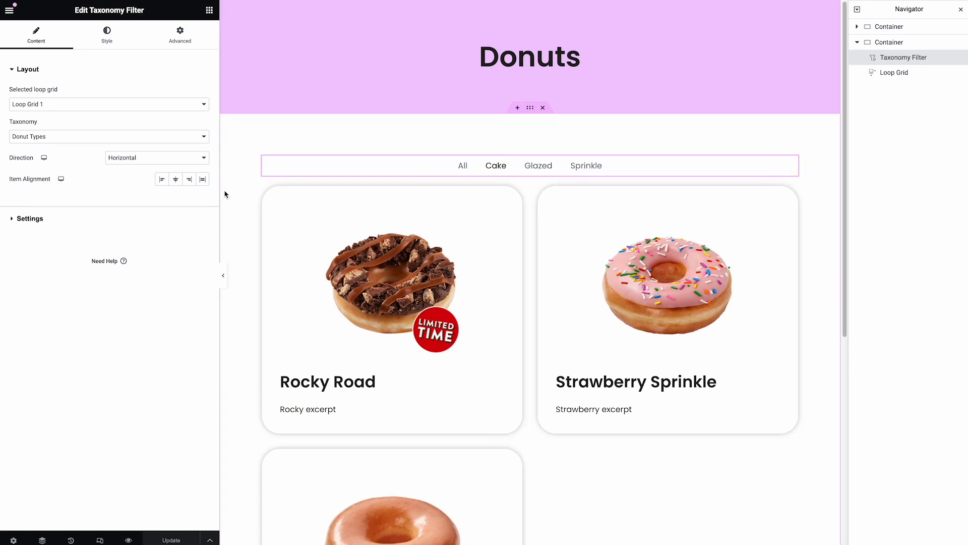
{"action": "left_click", "coordinate": [71, 217]}
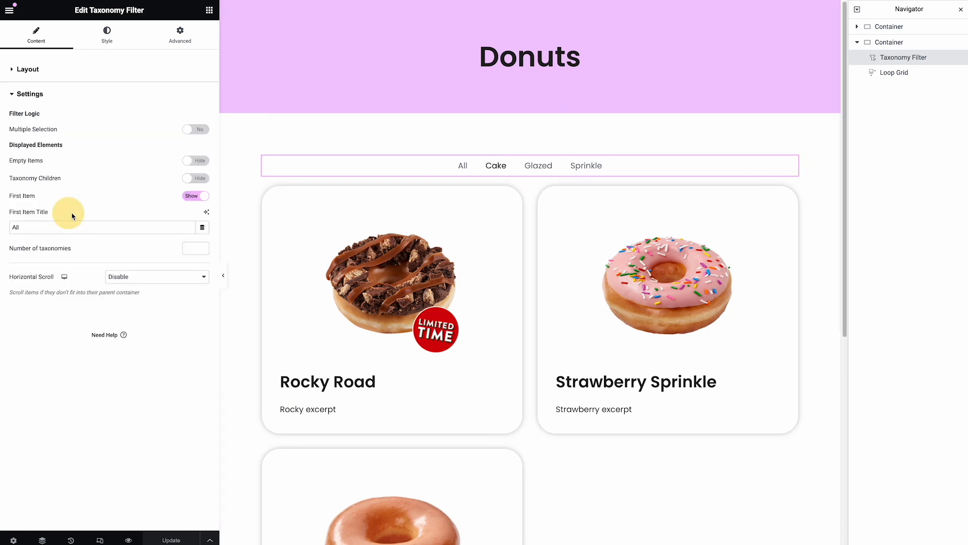
{"action": "left_click", "coordinate": [197, 129]}
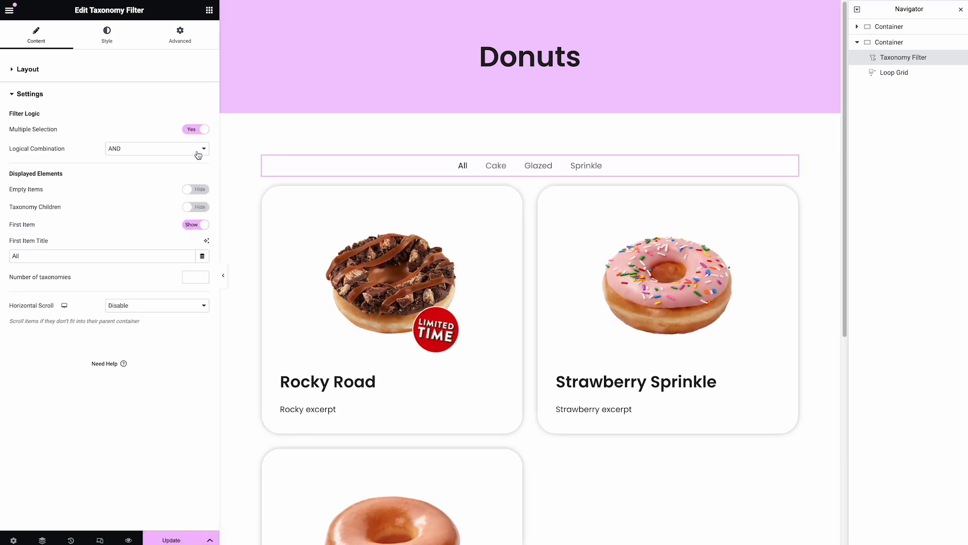
{"action": "left_click", "coordinate": [198, 149]}
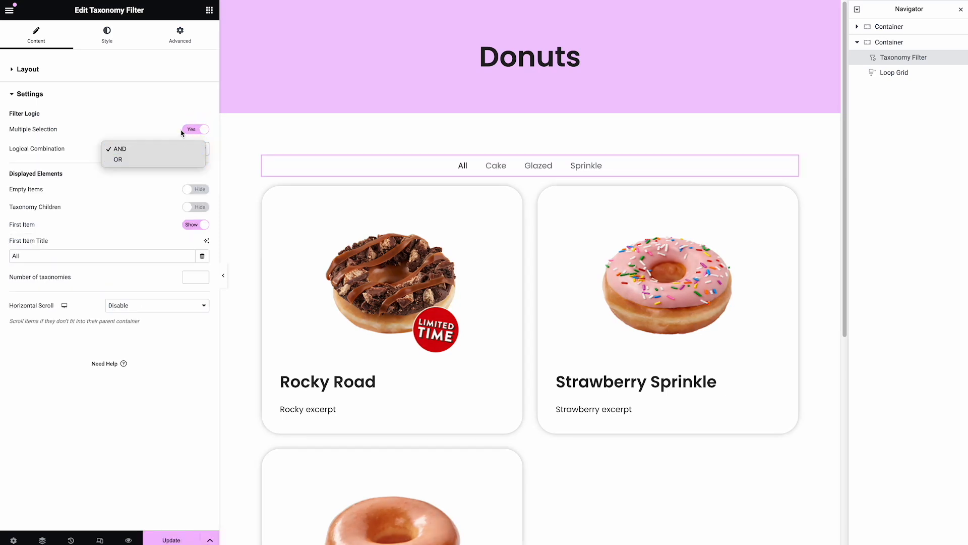
{"action": "left_click", "coordinate": [192, 130]}
{"action": "left_click", "coordinate": [191, 131]}
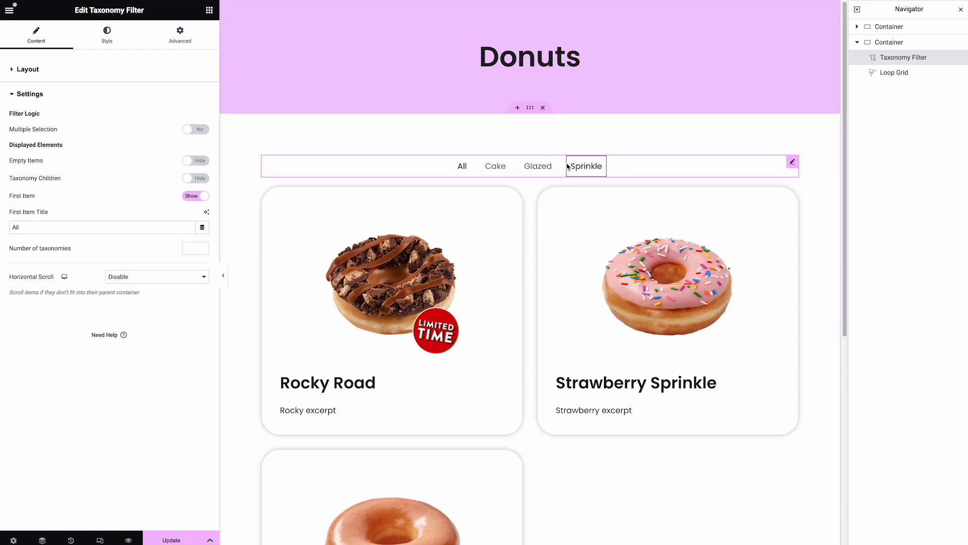
Try hiding the Taxonomy Filter's First Item and switch it back to Show
{"action": "left_click", "coordinate": [198, 200]}
{"action": "left_click", "coordinate": [199, 201]}
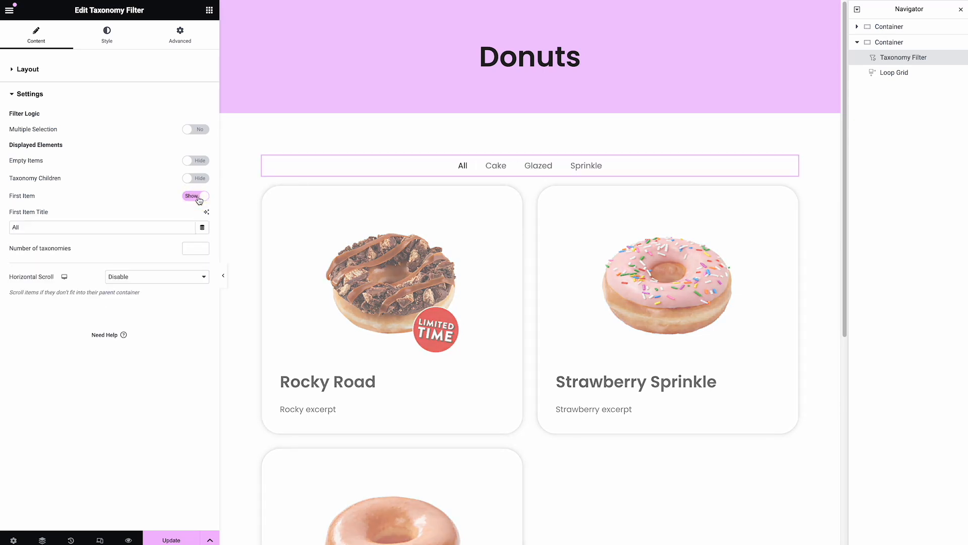
{"action": "left_click", "coordinate": [197, 196]}
{"action": "left_click", "coordinate": [198, 196]}
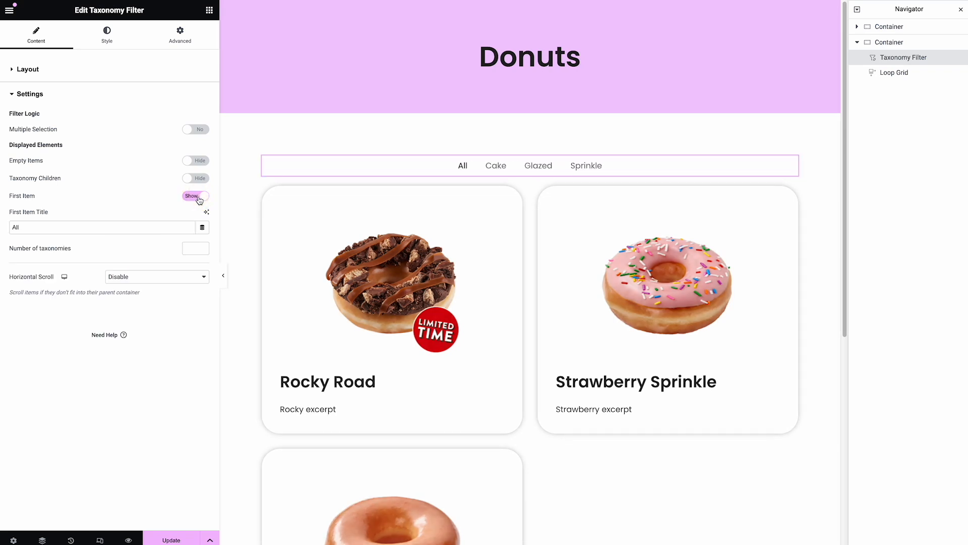
Try "Reset" as the filter's First Item Title and restore the title to "All"
{"action": "double_click", "coordinate": [26, 227]}
{"action": "type", "text": "Reset"}
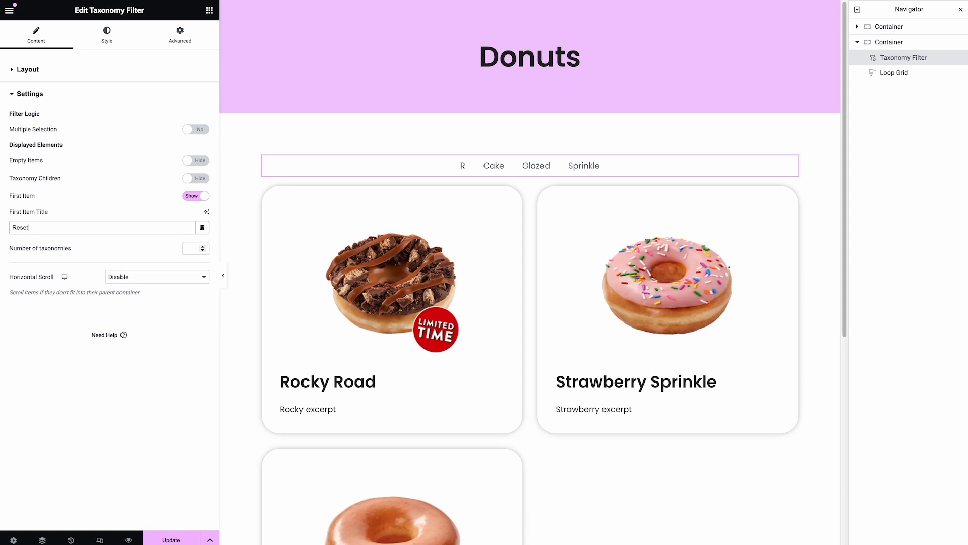
{"action": "key", "text": "ctrl+a"}
{"action": "key", "text": "BackSpace"}
{"action": "type", "text": "All"}
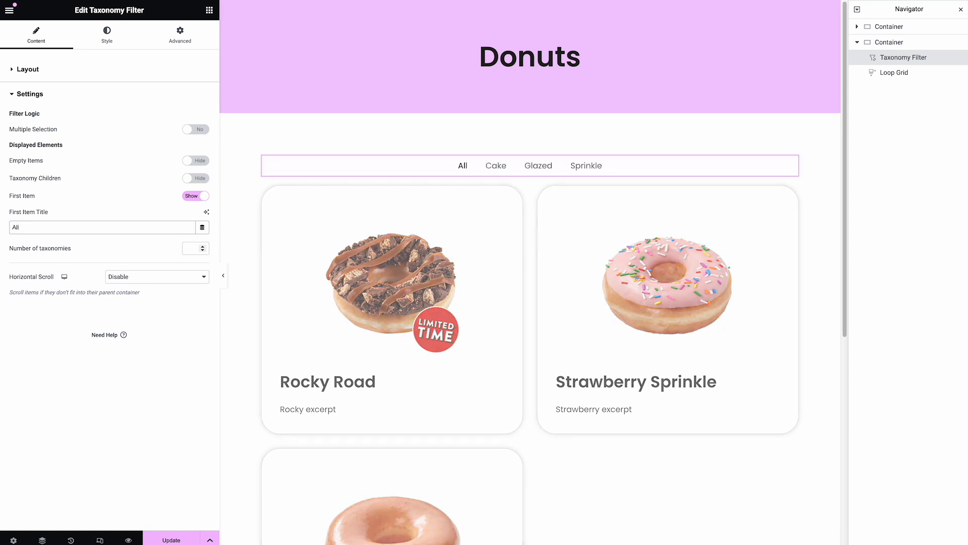
{"action": "left_click", "coordinate": [196, 252]}
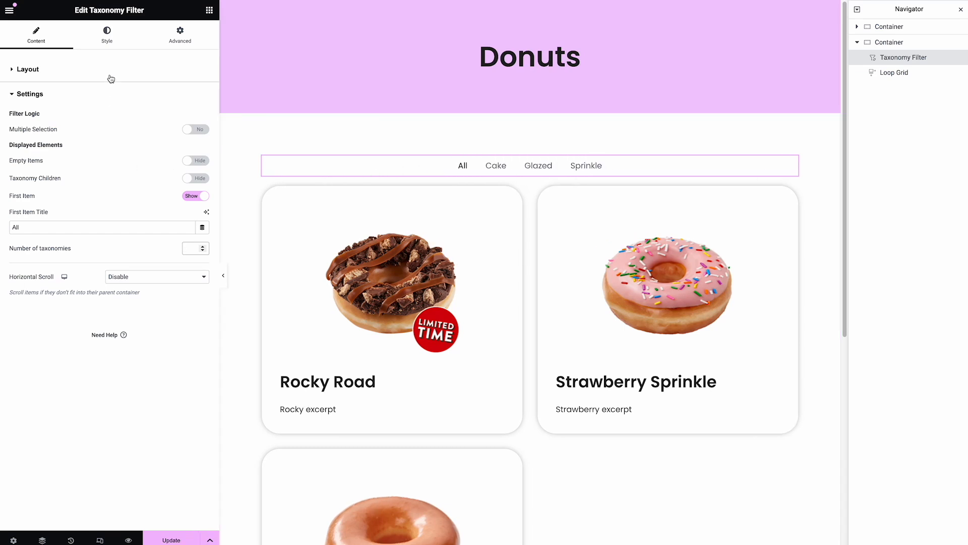
Set the space between the Taxonomy Filter items to 72 px in its style settings
{"action": "left_click", "coordinate": [64, 71]}
{"action": "left_click", "coordinate": [106, 45]}
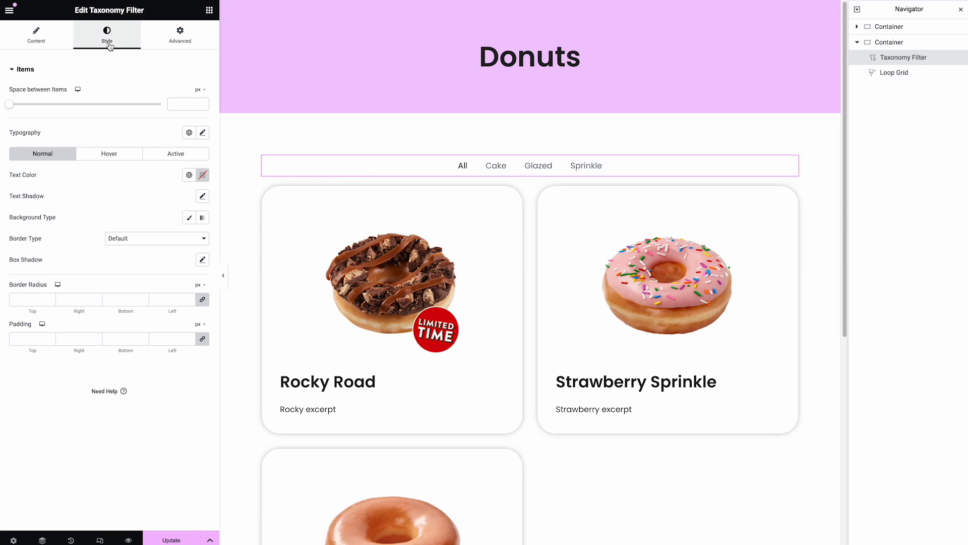
{"action": "left_click_drag", "start_coordinate": [13, 107], "coordinate": [64, 104]}
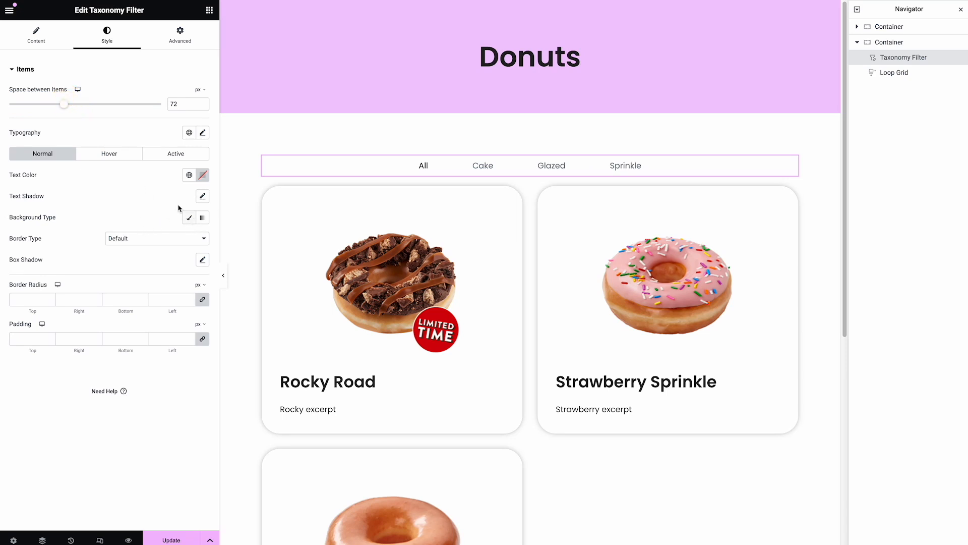
Give the filter items a classic hover background in light pink #FFCAF8 and update the page
{"action": "left_click", "coordinate": [115, 156]}
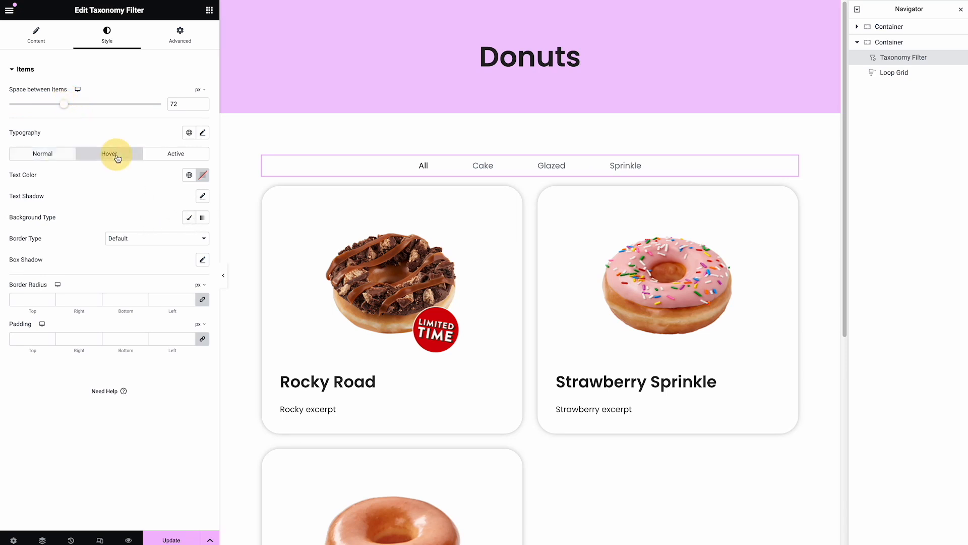
{"action": "left_click", "coordinate": [190, 218]}
{"action": "left_click", "coordinate": [203, 238]}
{"action": "left_click", "coordinate": [190, 286]}
{"action": "left_click_drag", "start_coordinate": [189, 286], "coordinate": [168, 278]}
{"action": "left_click", "coordinate": [239, 361]}
{"action": "left_click", "coordinate": [244, 362]}
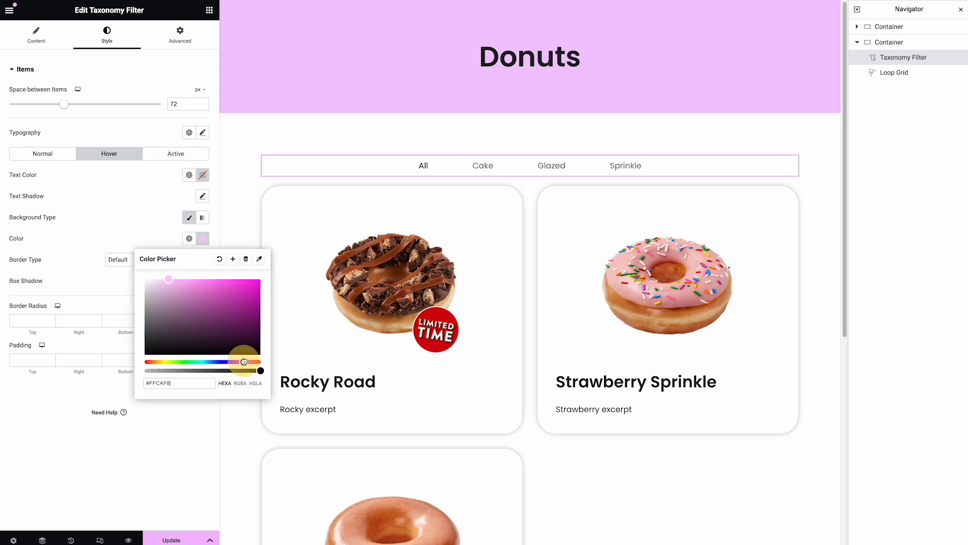
{"action": "left_click", "coordinate": [178, 440]}
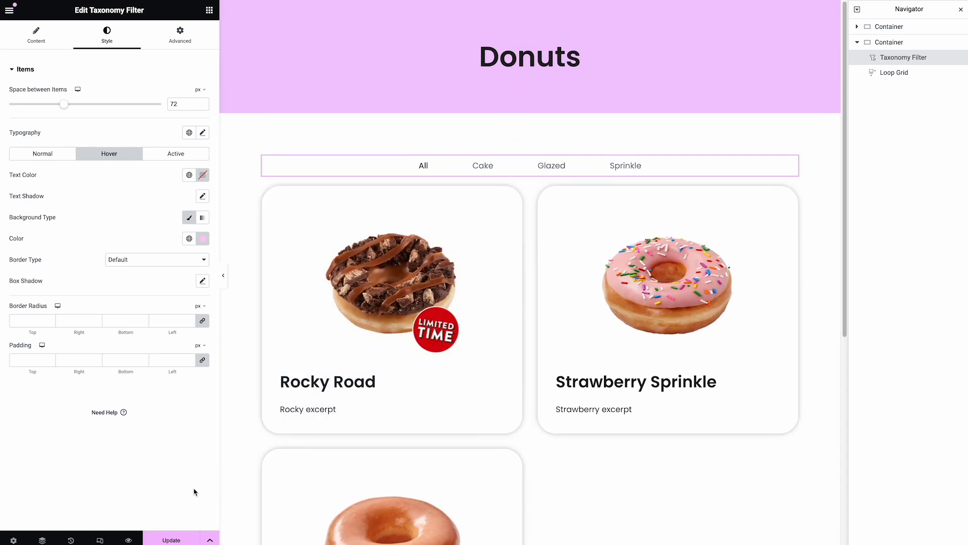
{"action": "left_click", "coordinate": [185, 539]}
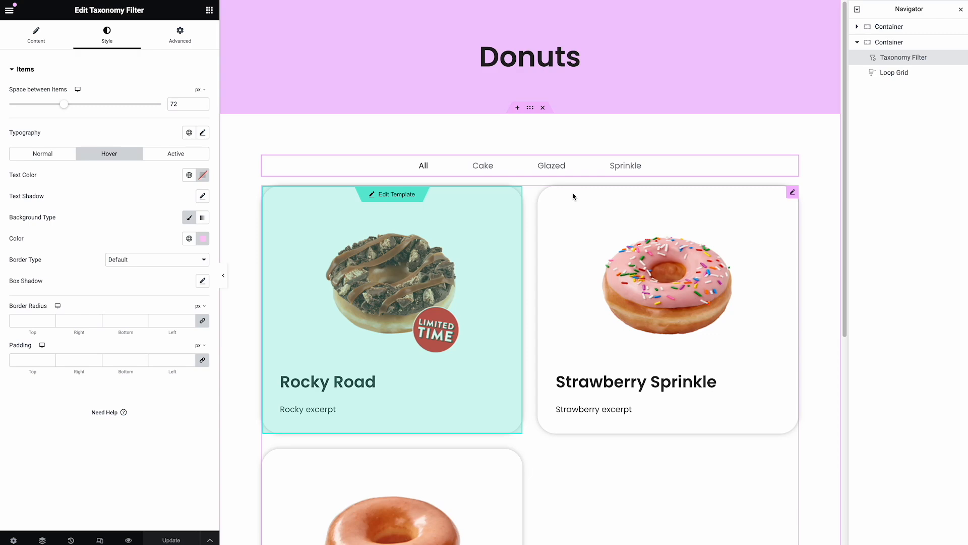
{"action": "scroll", "coordinate": [570, 196], "scroll_direction": "down", "scroll_amount": 3}
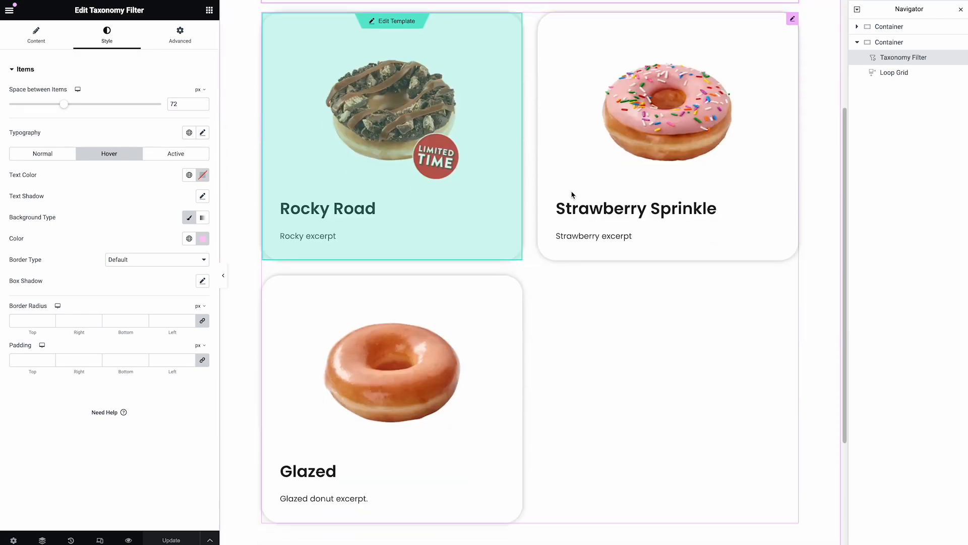
Check whether the Rocky Road card's title and excerpt are clickable on the live Donuts page
{"action": "scroll", "coordinate": [571, 193], "scroll_direction": "up", "scroll_amount": 3}
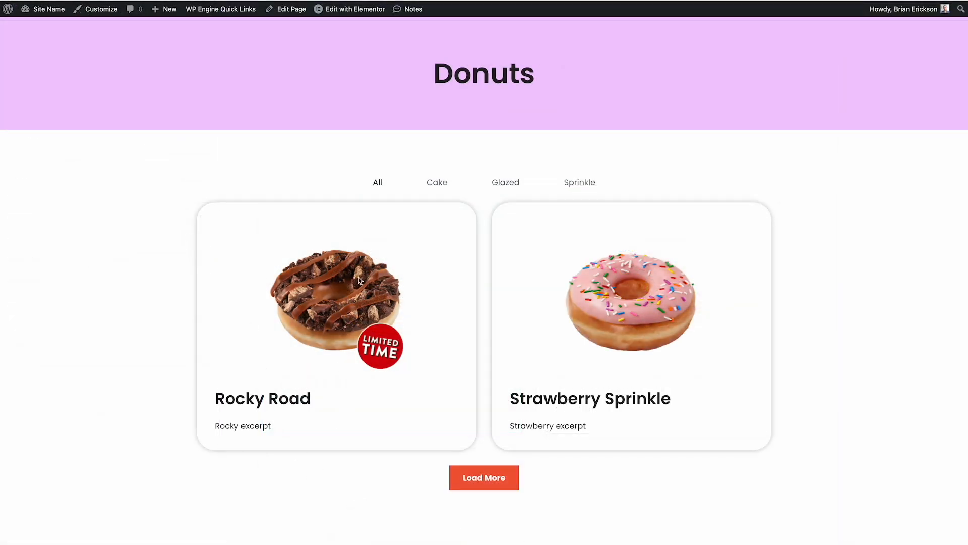
{"action": "left_click", "coordinate": [133, 370]}
{"action": "left_click", "coordinate": [304, 398]}
{"action": "left_click", "coordinate": [250, 425]}
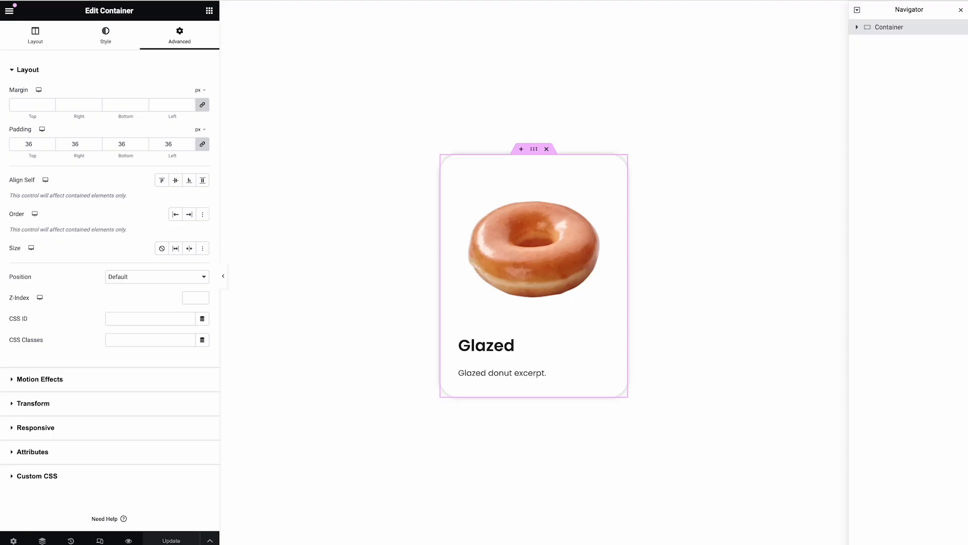
Link the heading in the donut card loop template to the dynamic Post URL
{"action": "left_click", "coordinate": [529, 346]}
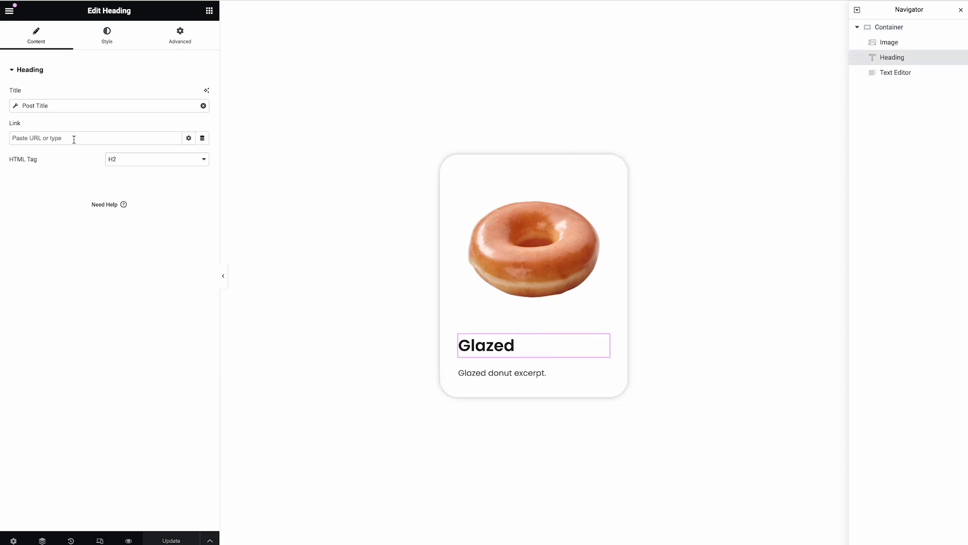
{"action": "left_click", "coordinate": [202, 137]}
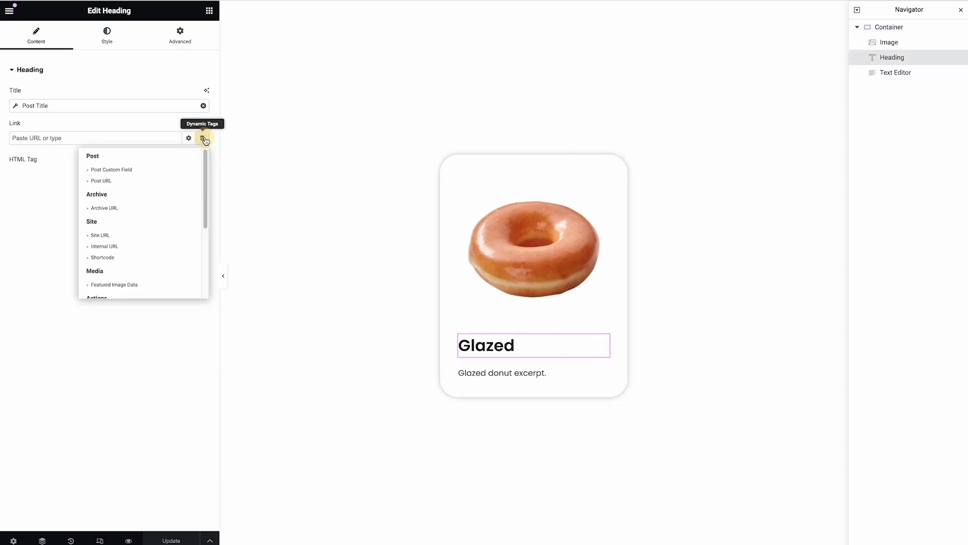
{"action": "left_click", "coordinate": [138, 180]}
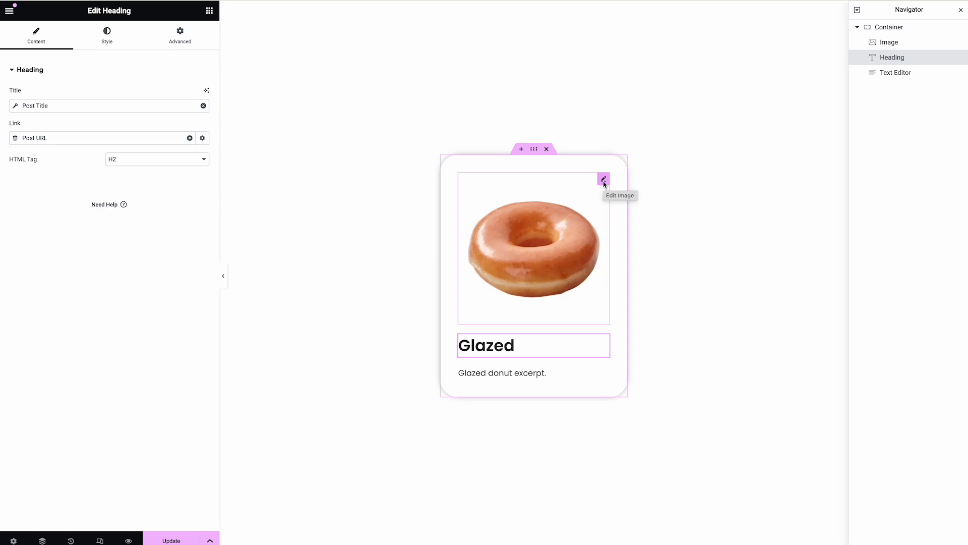
Give the donut card's featured image a Custom URL link that uses the dynamic Post URL
{"action": "left_click", "coordinate": [604, 179]}
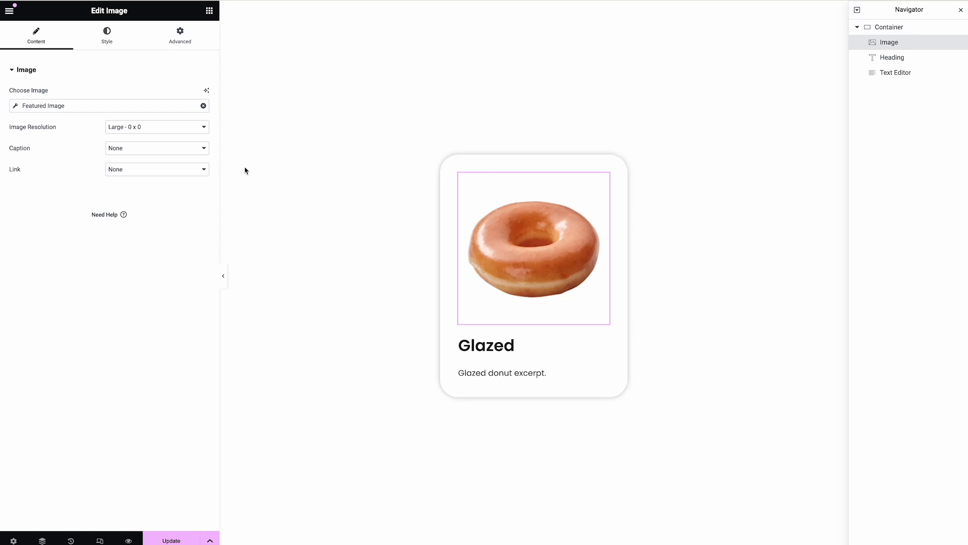
{"action": "left_click", "coordinate": [121, 175]}
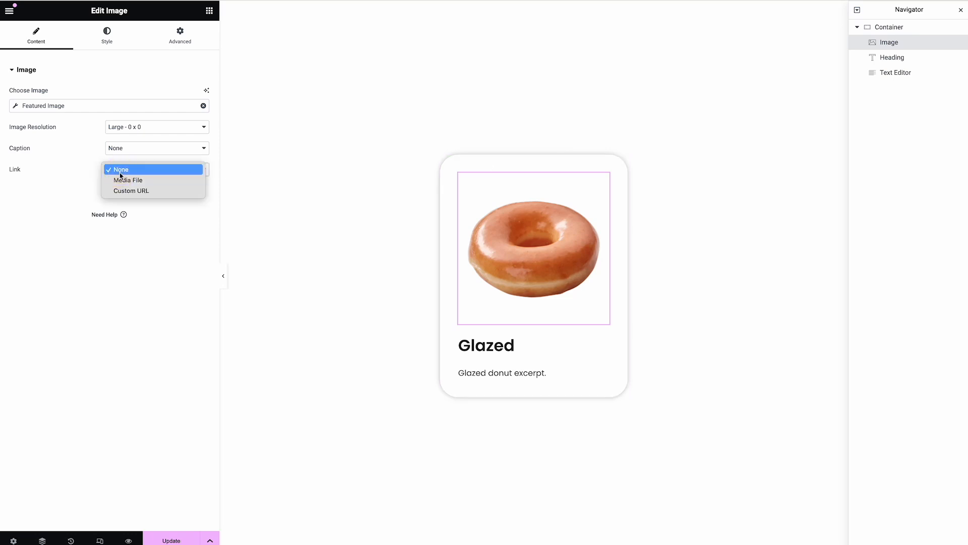
{"action": "left_click", "coordinate": [134, 190]}
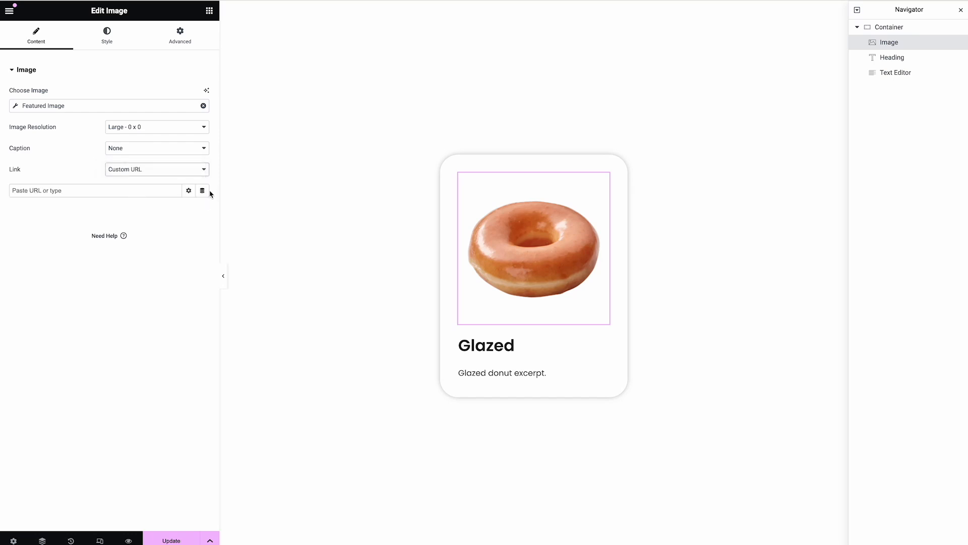
{"action": "left_click", "coordinate": [203, 190]}
{"action": "left_click", "coordinate": [142, 232]}
Update the donut card template, test the Rocky Road image link on the live Donuts page and go back
{"action": "left_click", "coordinate": [179, 538]}
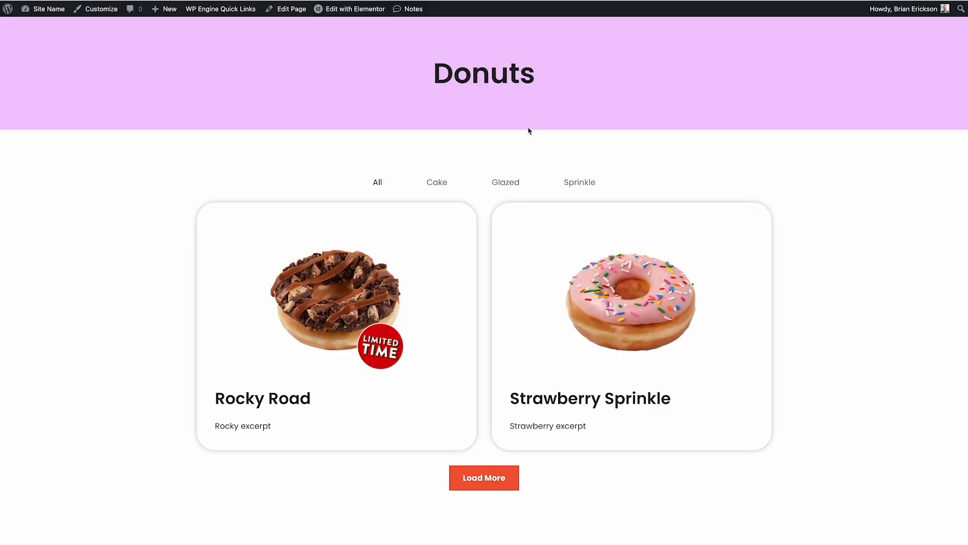
{"action": "left_click", "coordinate": [386, 295]}
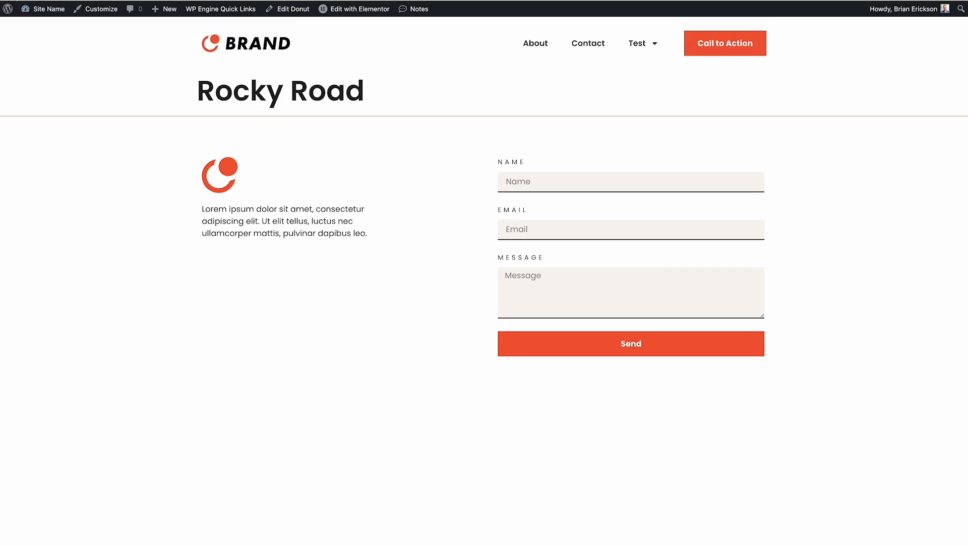
{"action": "key", "text": "alt+Left"}
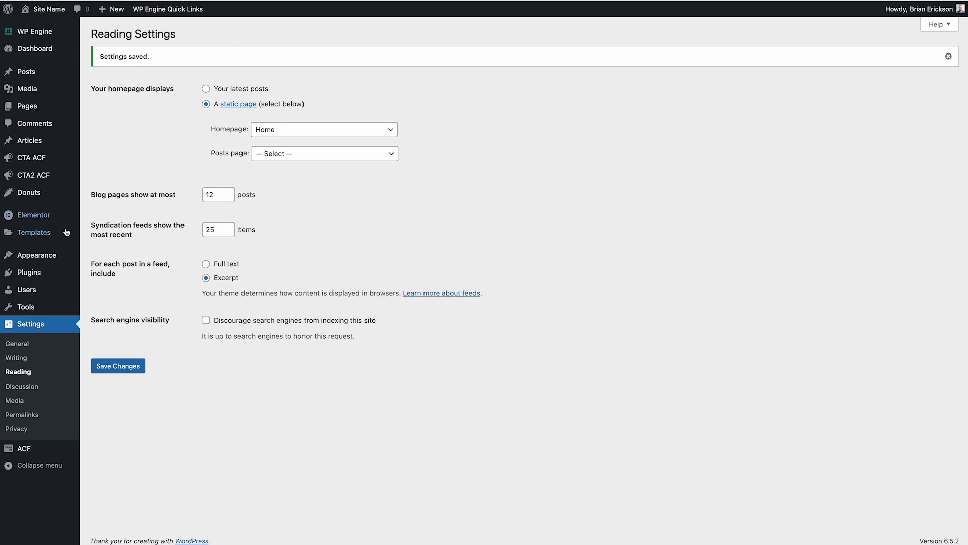
Create a new Single Post template in the Theme Builder and dismiss the block library to start blank
{"action": "mouse_move", "coordinate": [63, 233]}
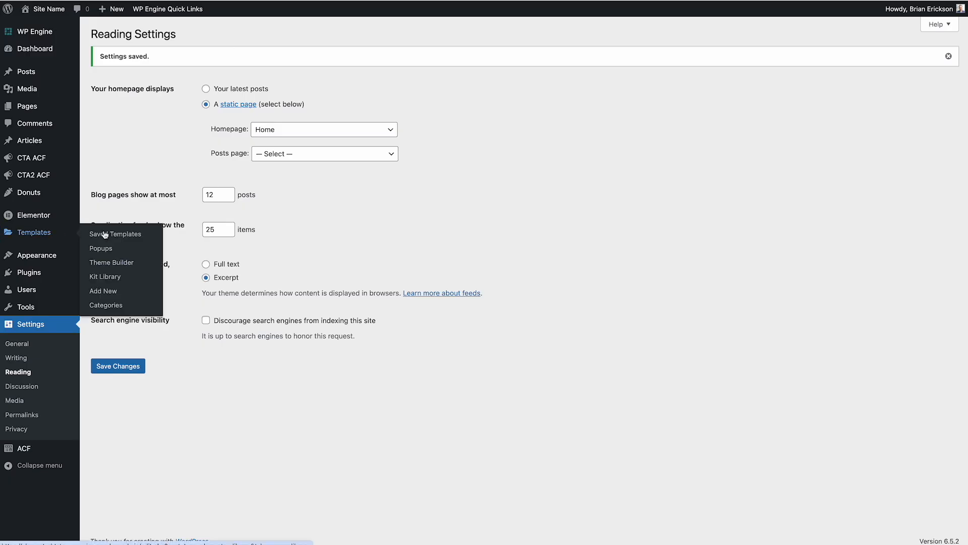
{"action": "left_click", "coordinate": [130, 266]}
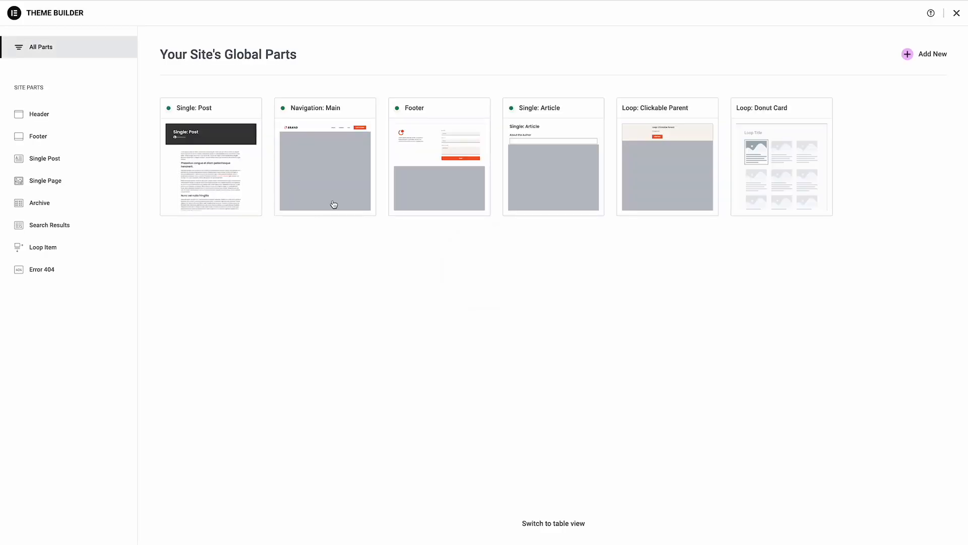
{"action": "left_click", "coordinate": [908, 55]}
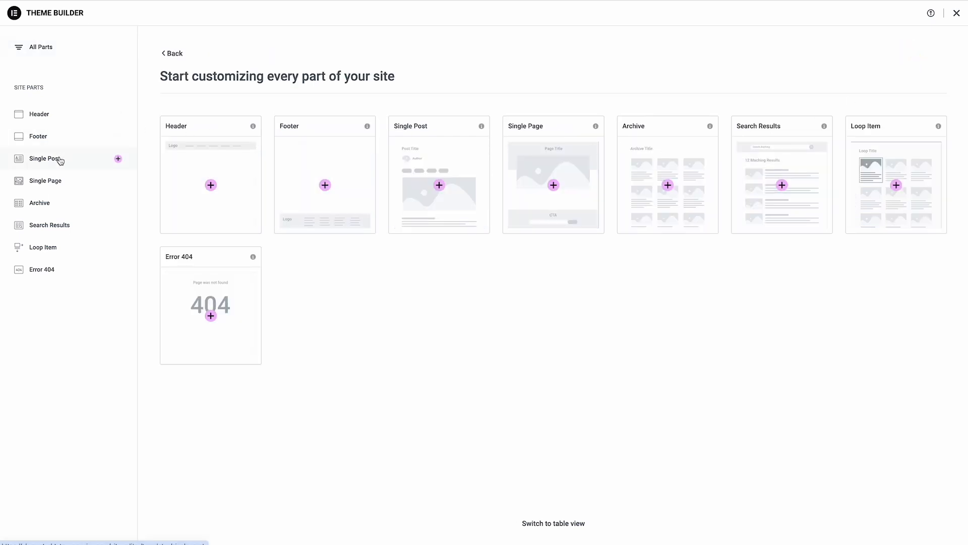
{"action": "left_click", "coordinate": [59, 157]}
{"action": "left_click", "coordinate": [925, 58]}
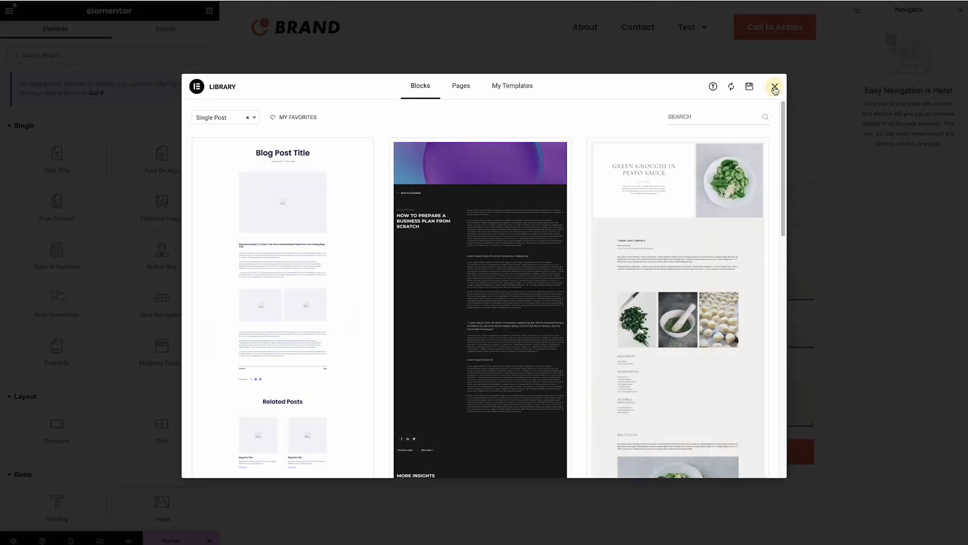
{"action": "left_click", "coordinate": [775, 87]}
Publish the single post template with a display condition that includes all Donuts
{"action": "left_click", "coordinate": [173, 538]}
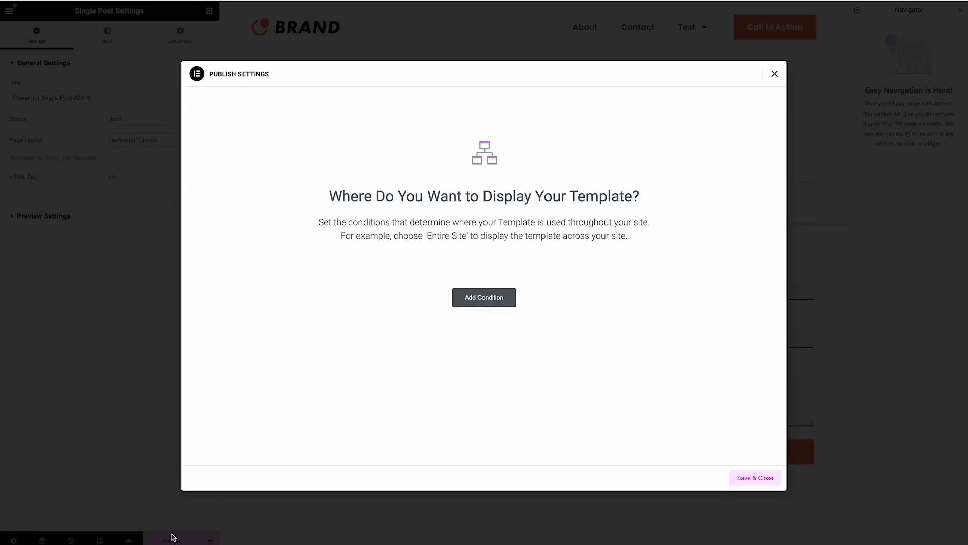
{"action": "left_click", "coordinate": [513, 303]}
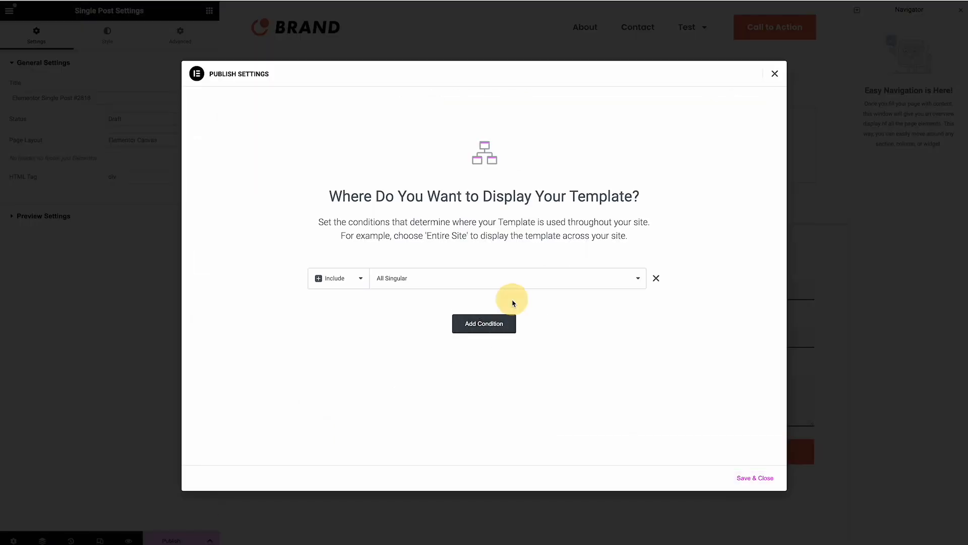
{"action": "left_click", "coordinate": [431, 282]}
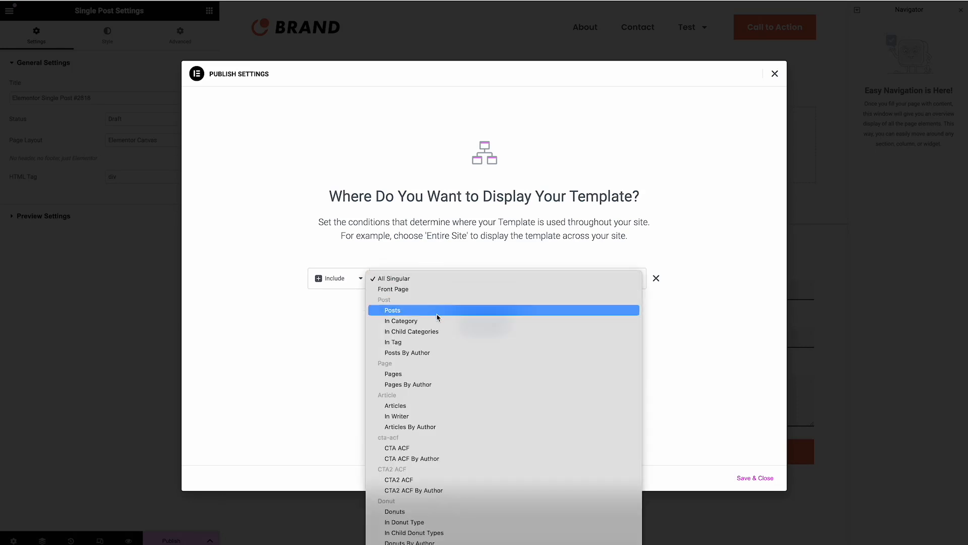
{"action": "left_click", "coordinate": [418, 511]}
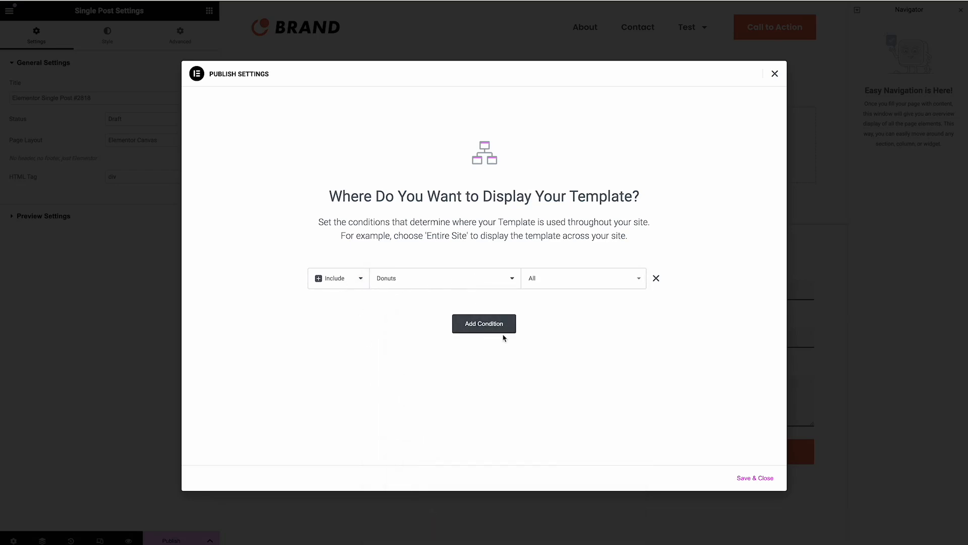
{"action": "left_click", "coordinate": [759, 477]}
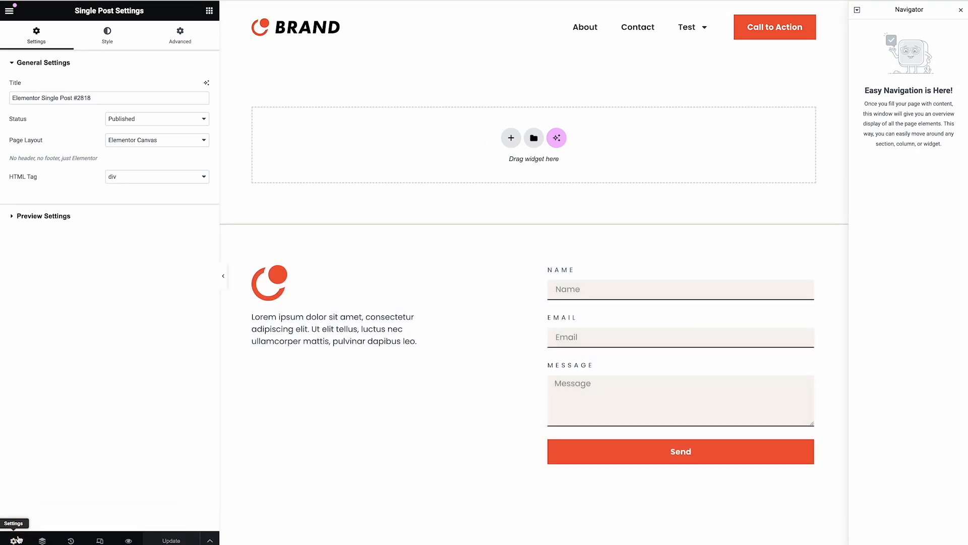
Set the template's dynamic content preview to the Donut post Glazed and apply the preview
{"action": "left_click", "coordinate": [31, 210]}
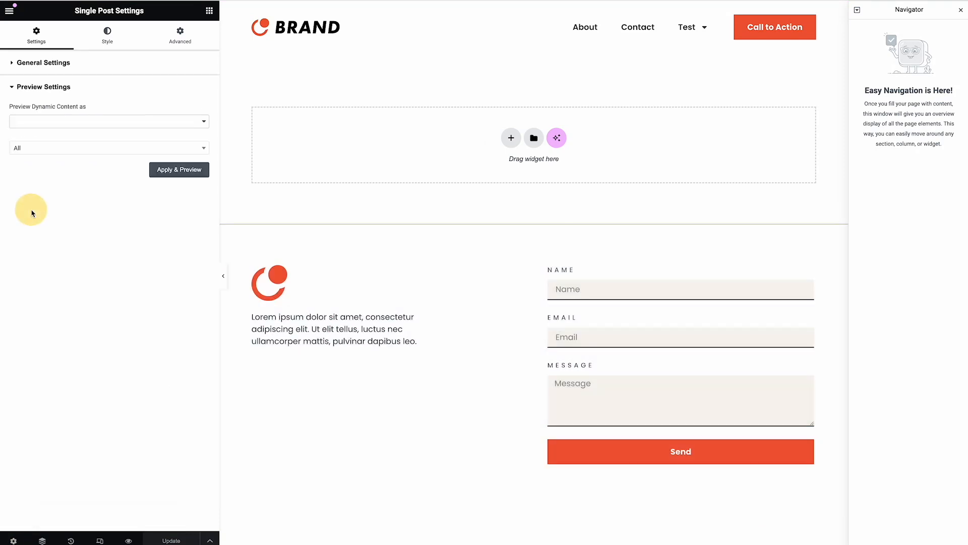
{"action": "left_click", "coordinate": [51, 153]}
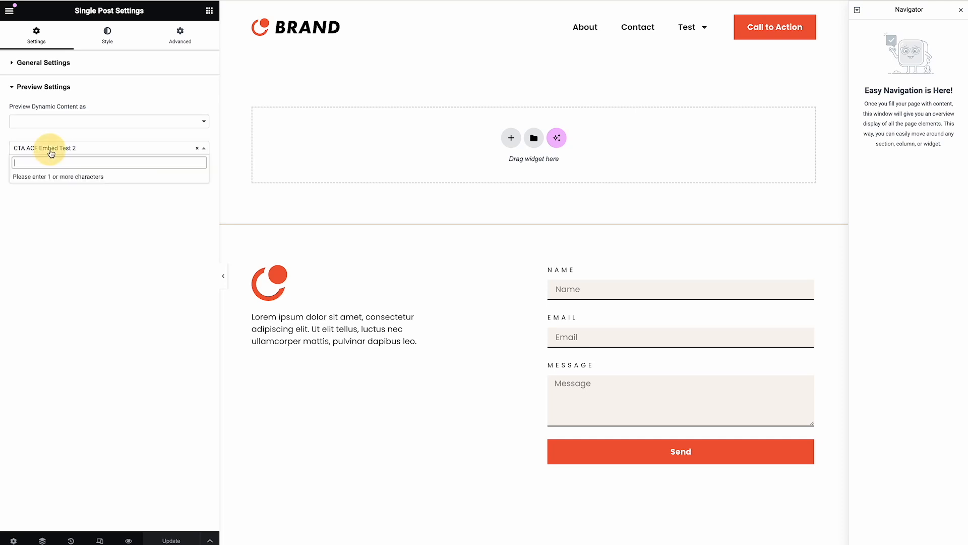
{"action": "left_click", "coordinate": [54, 126]}
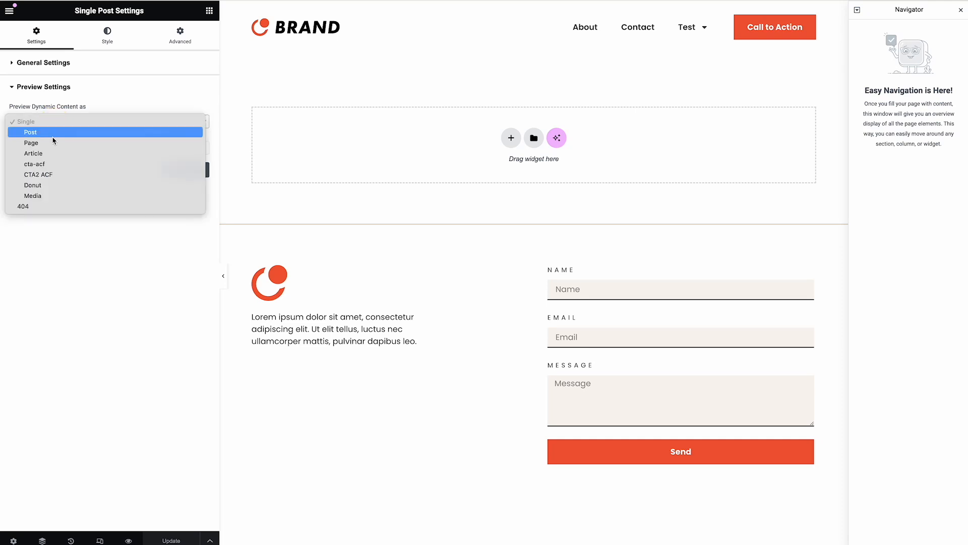
{"action": "left_click", "coordinate": [54, 186]}
{"action": "left_click", "coordinate": [49, 151]}
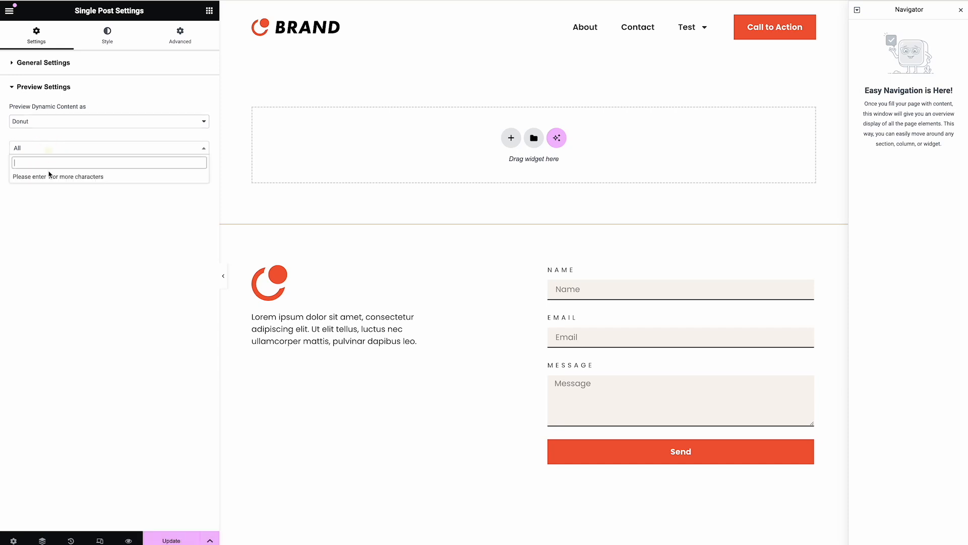
{"action": "type", "text": "gla"}
{"action": "left_click", "coordinate": [49, 181]}
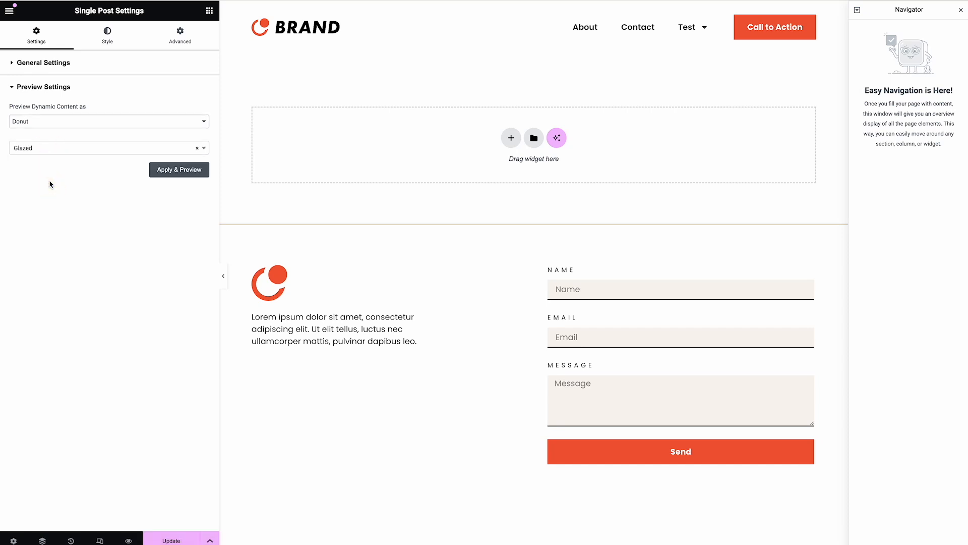
{"action": "left_click", "coordinate": [167, 172]}
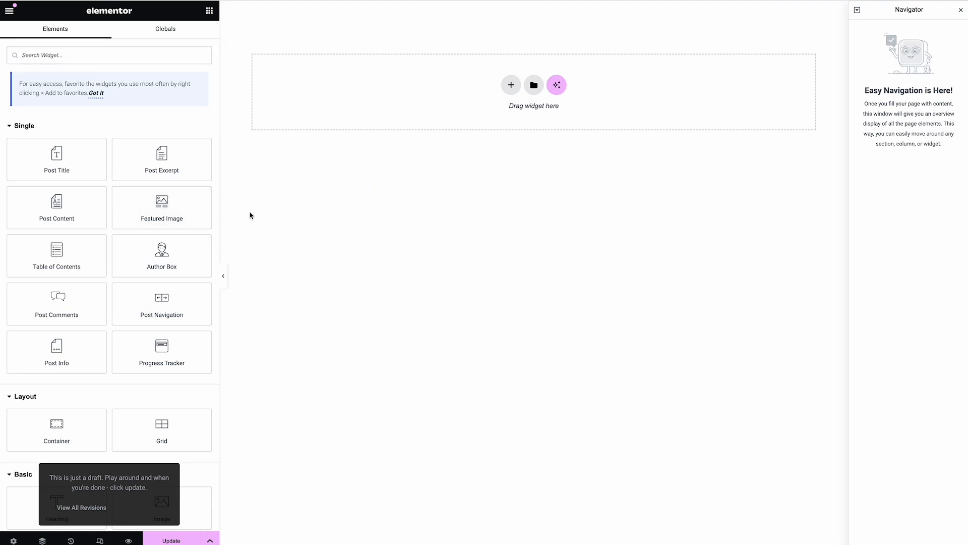
Add a Post Title widget to the empty template and place a Text Editor widget beneath it
{"action": "left_click_drag", "start_coordinate": [63, 169], "coordinate": [445, 93]}
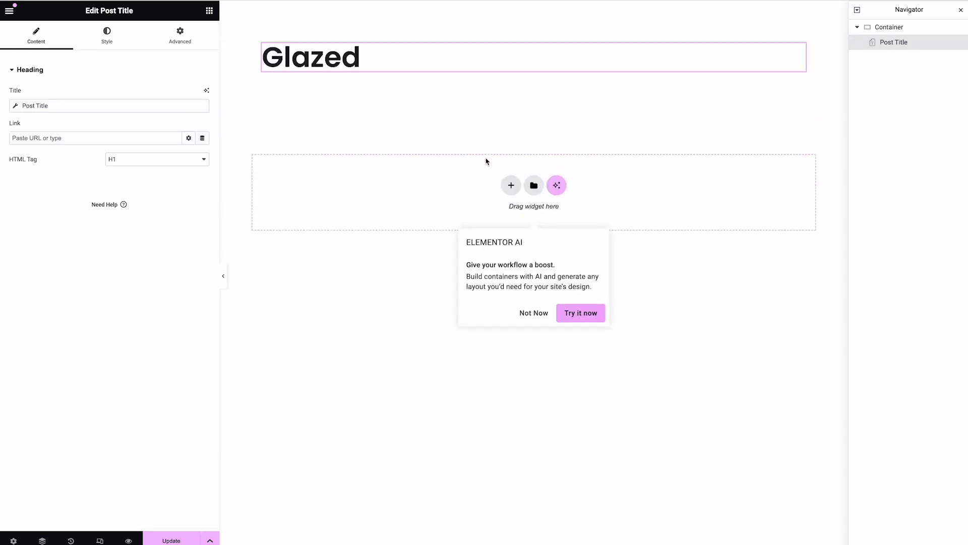
{"action": "left_click", "coordinate": [210, 11]}
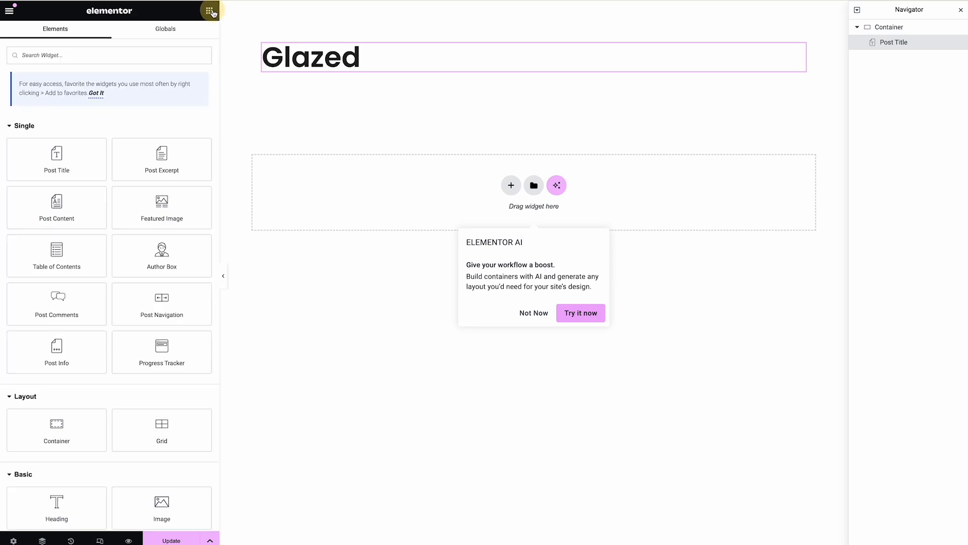
{"action": "type", "text": "text"}
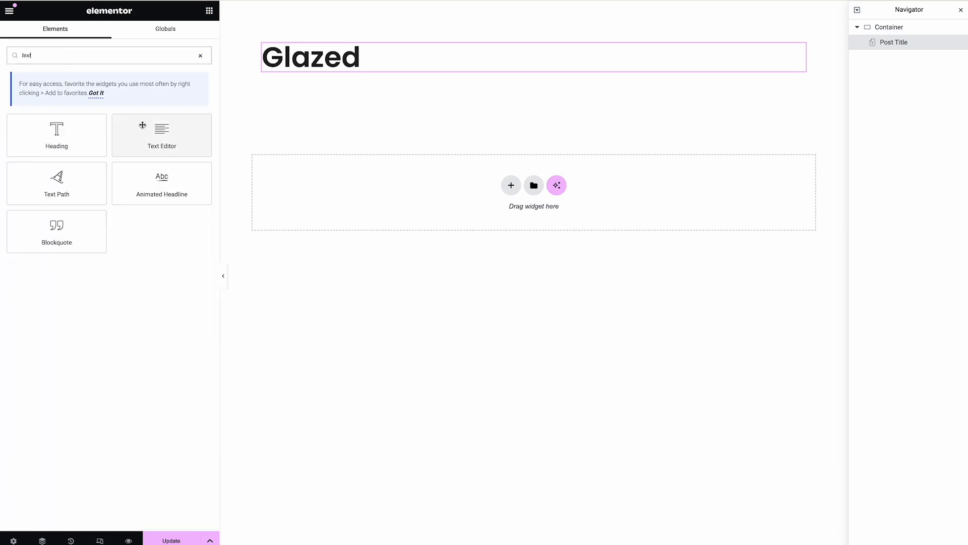
{"action": "left_click_drag", "start_coordinate": [157, 132], "coordinate": [313, 66]}
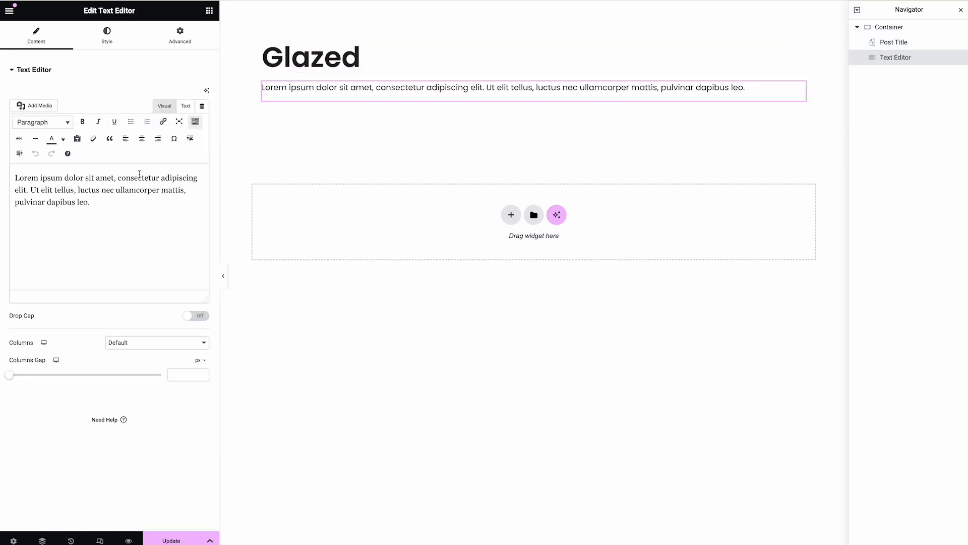
Bind the Text Editor's content to an ACF Field dynamic tag with the Donut Description key
{"action": "left_click", "coordinate": [202, 105]}
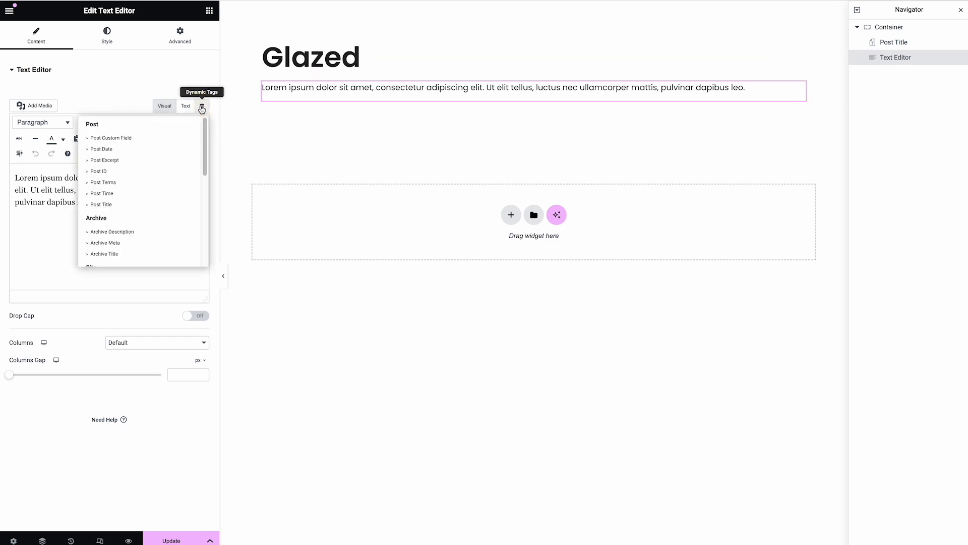
{"action": "left_click_drag", "start_coordinate": [204, 144], "coordinate": [204, 232]}
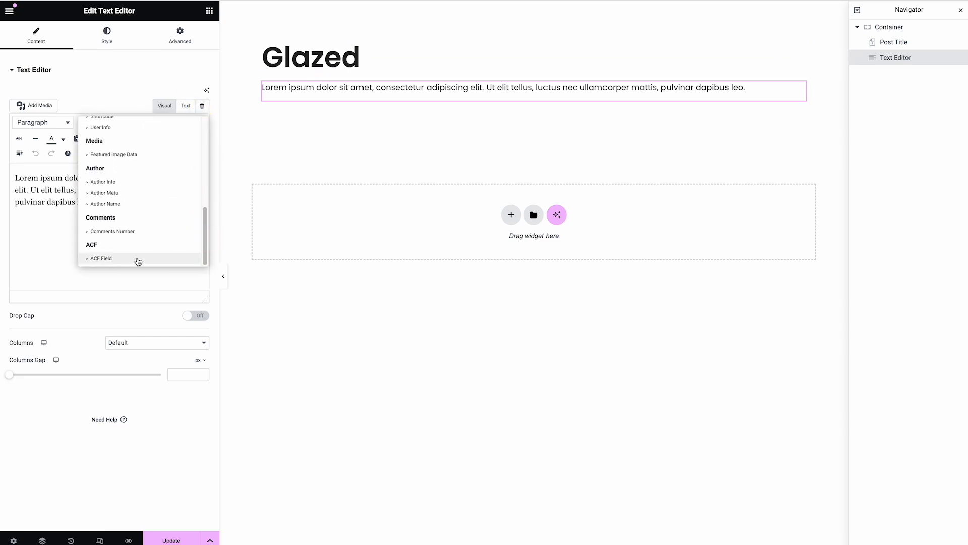
{"action": "left_click", "coordinate": [118, 260]}
{"action": "left_click", "coordinate": [31, 106]}
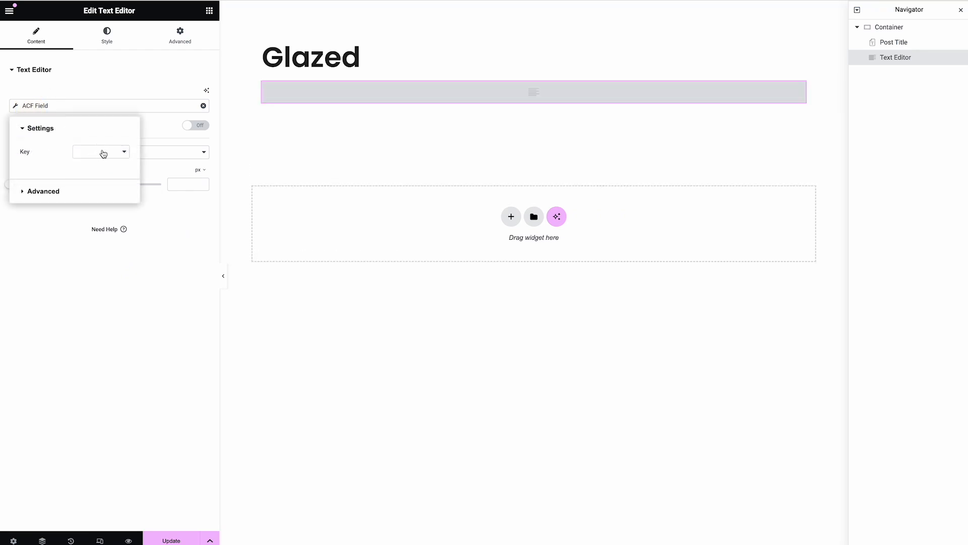
{"action": "left_click", "coordinate": [102, 152]}
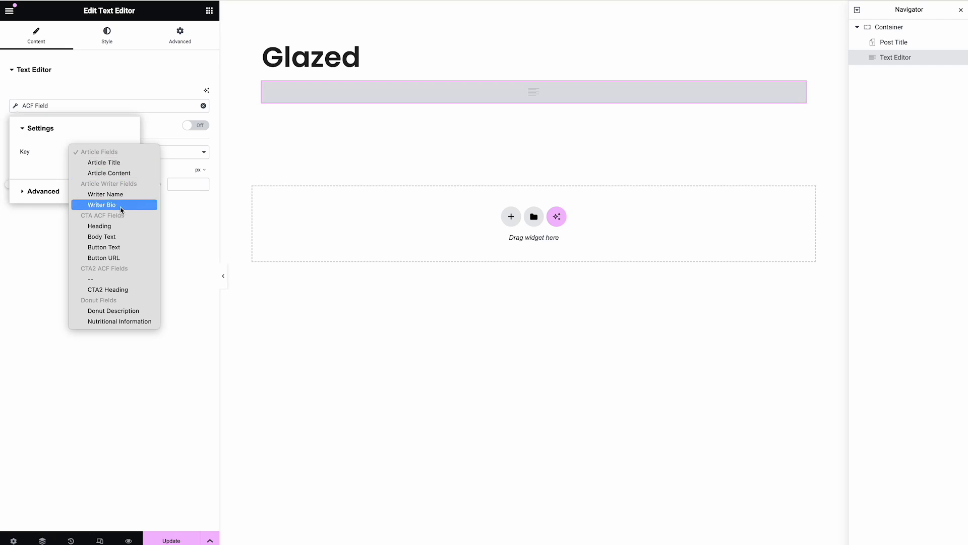
{"action": "left_click", "coordinate": [113, 311]}
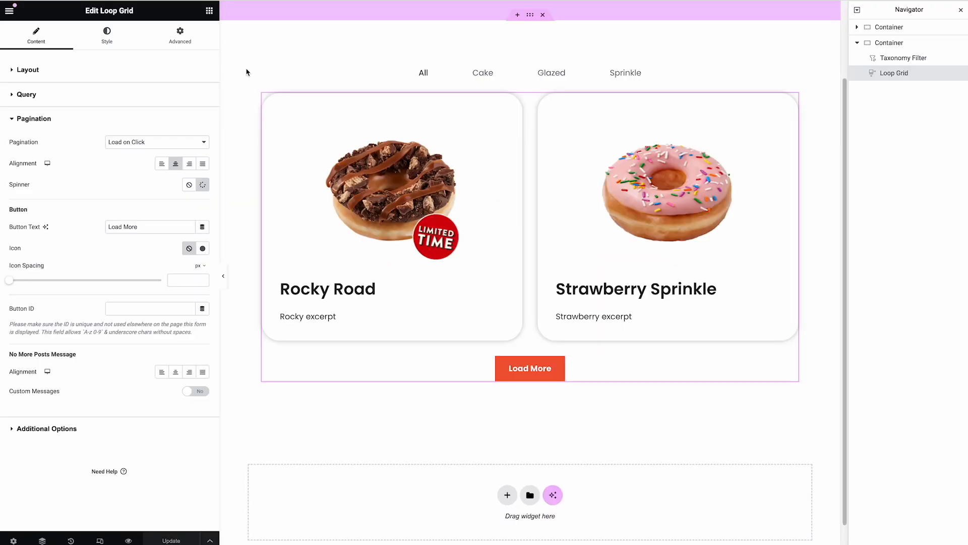
Open the Glazed donut post from the dashboard's Donuts list and examine its description, nutritional information and close-up image fields
{"action": "left_click", "coordinate": [11, 11]}
{"action": "left_click", "coordinate": [78, 256]}
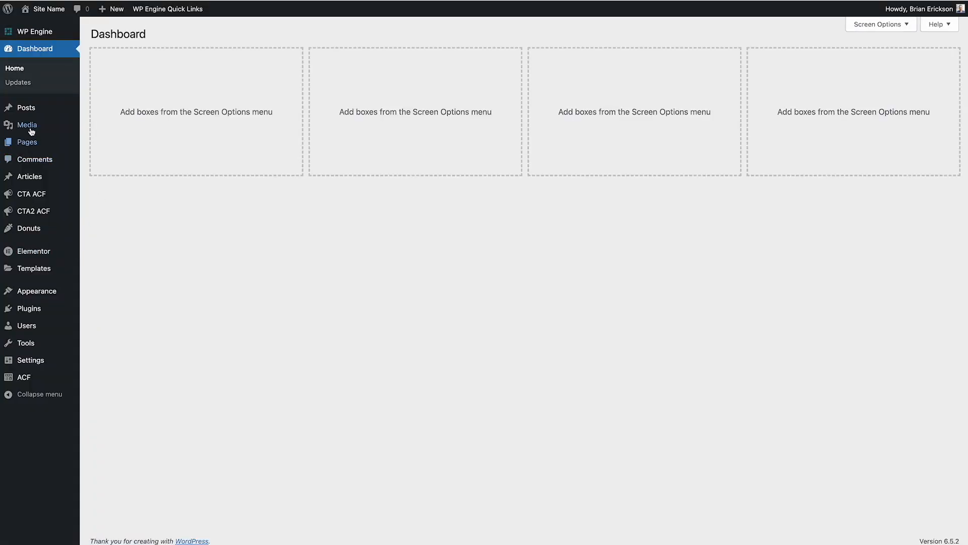
{"action": "left_click", "coordinate": [28, 229]}
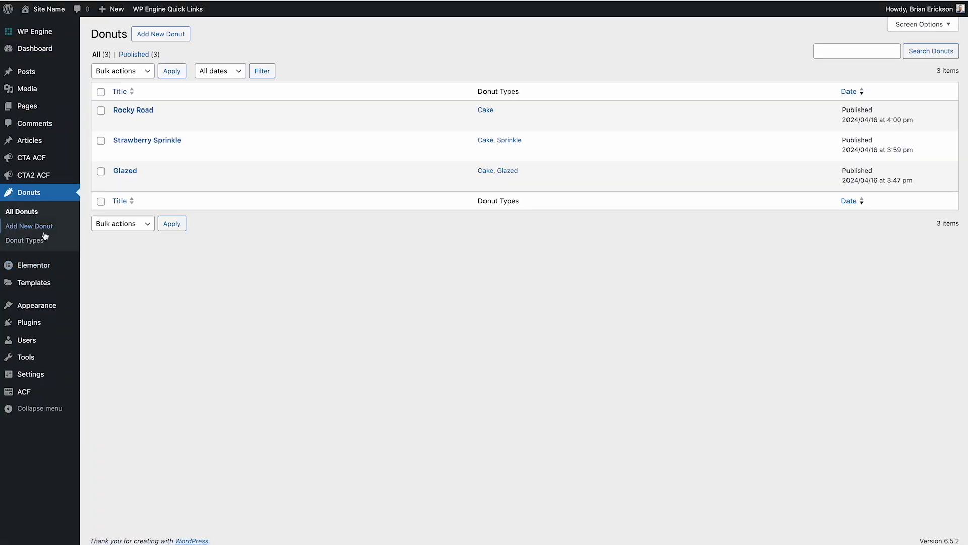
{"action": "left_click", "coordinate": [124, 171]}
{"action": "left_click_drag", "start_coordinate": [246, 127], "coordinate": [154, 128]}
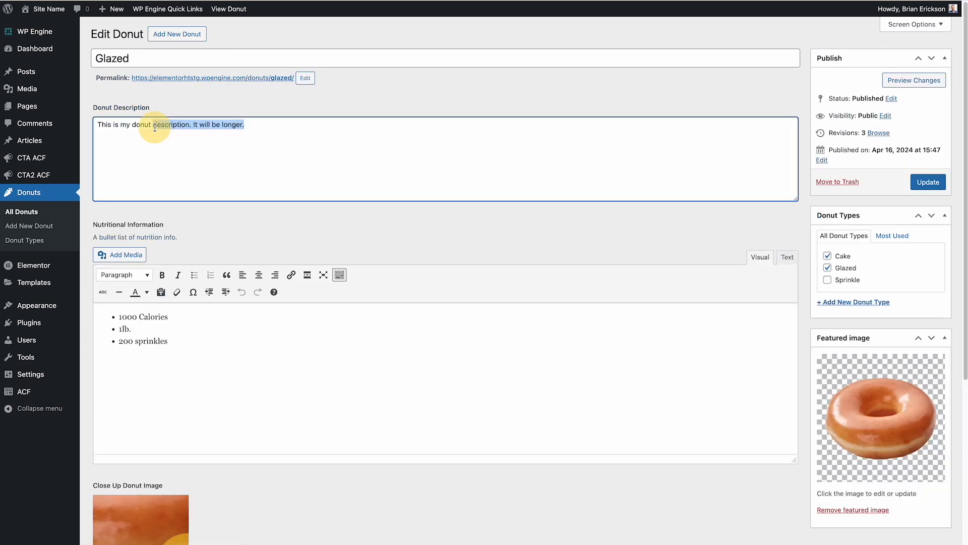
{"action": "left_click_drag", "start_coordinate": [165, 341], "coordinate": [144, 318]}
{"action": "scroll", "coordinate": [235, 331], "scroll_direction": "down", "scroll_amount": 1}
{"action": "scroll", "coordinate": [235, 331], "scroll_direction": "down", "scroll_amount": 3}
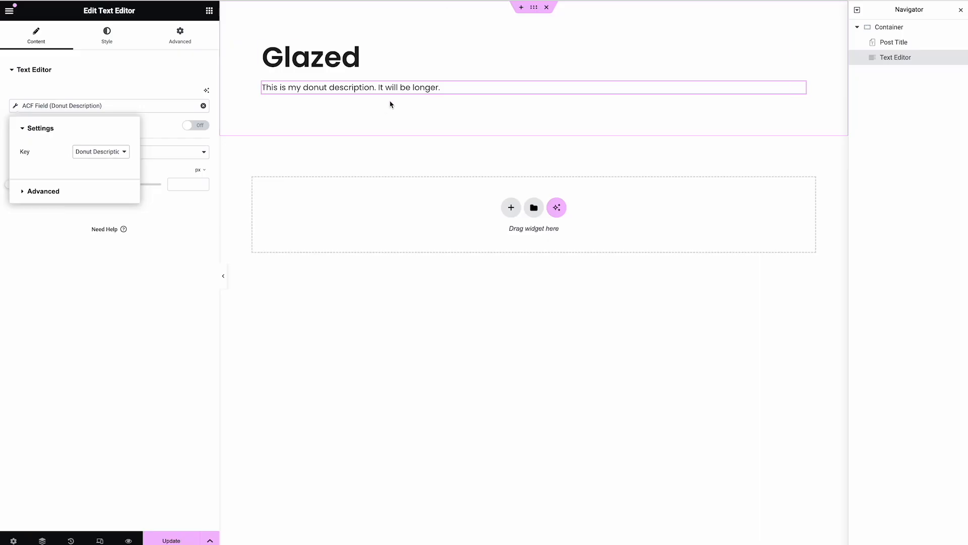
Add an Image widget below the description text in the single post template
{"action": "left_click", "coordinate": [129, 326]}
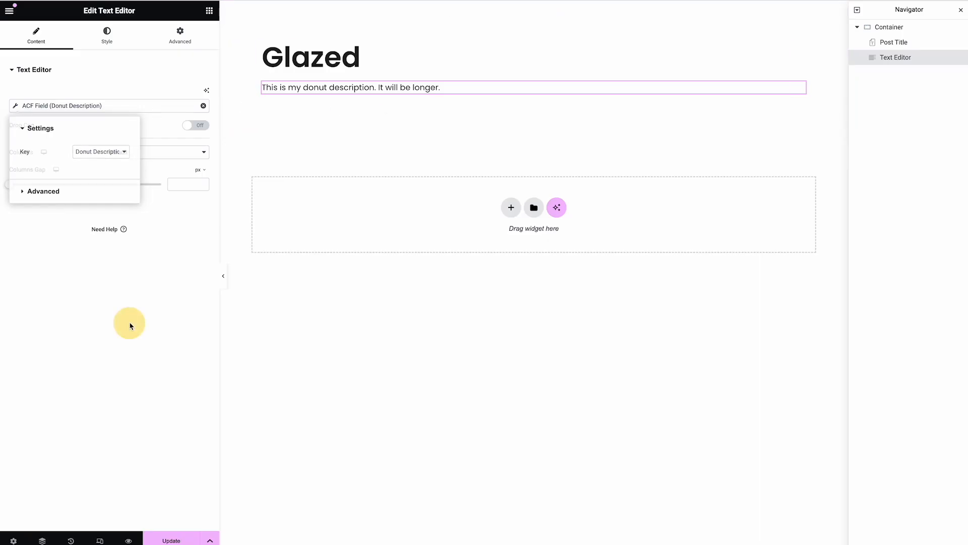
{"action": "left_click", "coordinate": [210, 12]}
{"action": "type", "text": "imag"}
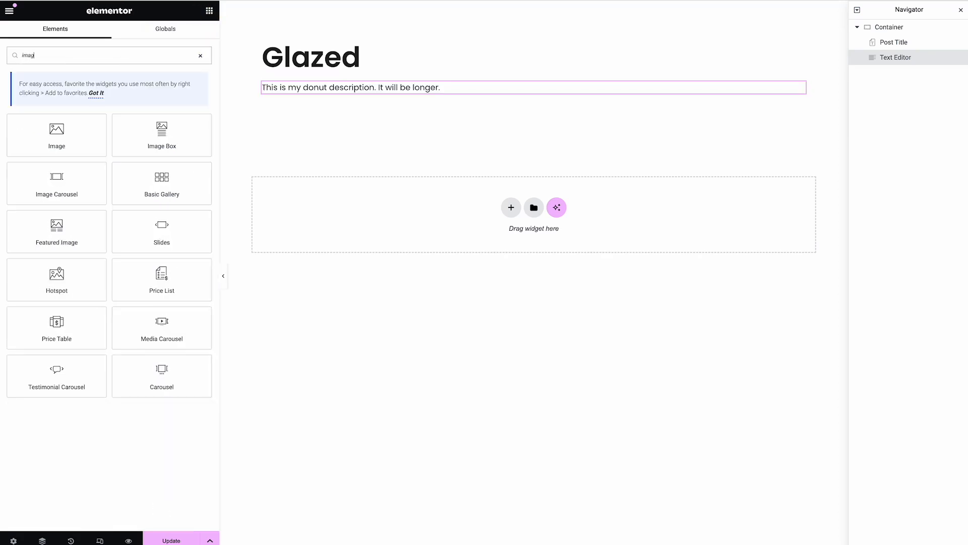
{"action": "left_click_drag", "start_coordinate": [64, 139], "coordinate": [320, 94]}
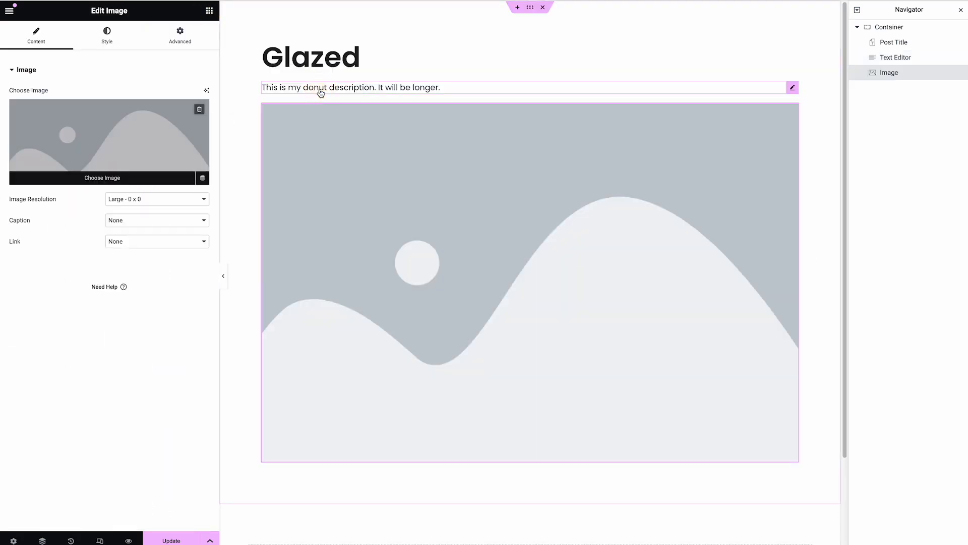
Bind the image to an ACF Image Field dynamic tag with the Close Up Donut Image key, using Full resolution
{"action": "left_click", "coordinate": [203, 178]}
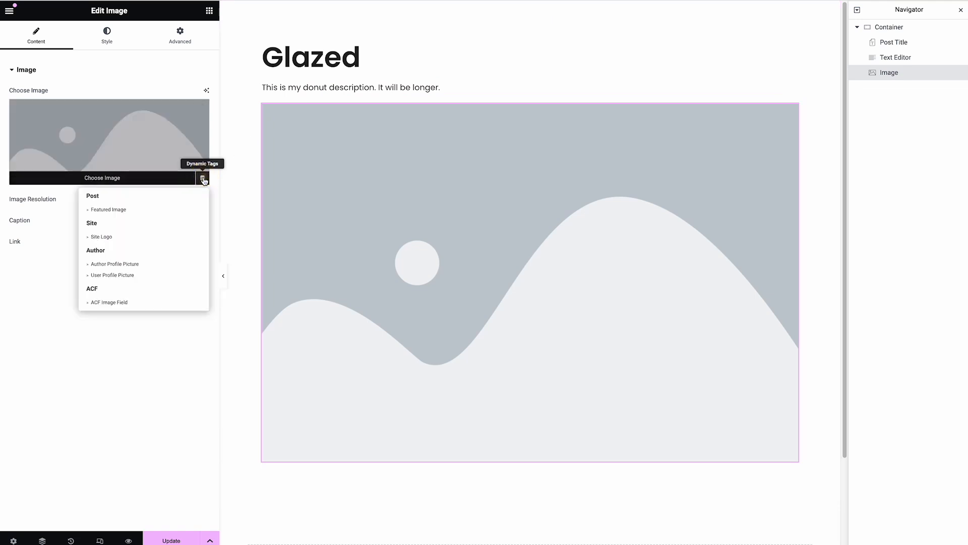
{"action": "left_click", "coordinate": [143, 303]}
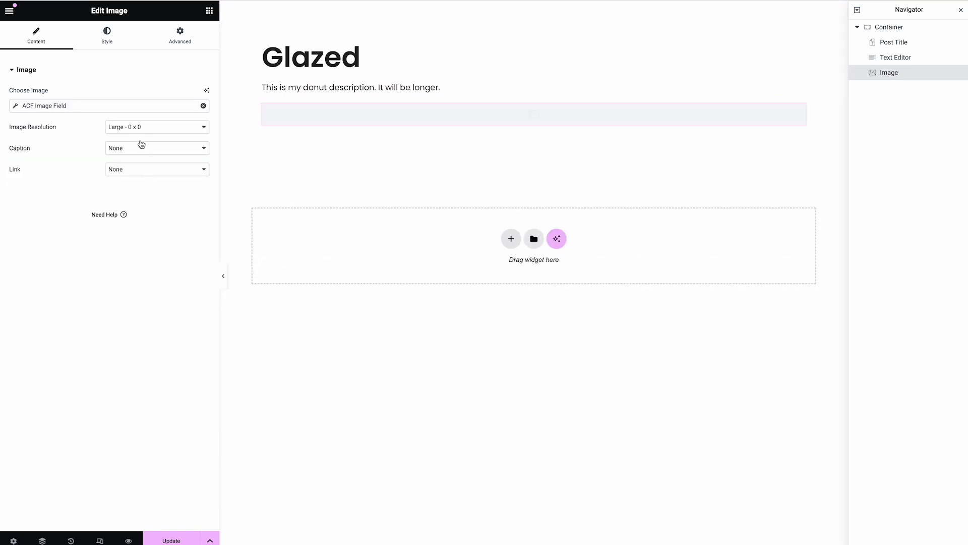
{"action": "left_click", "coordinate": [121, 106]}
{"action": "left_click", "coordinate": [108, 151]}
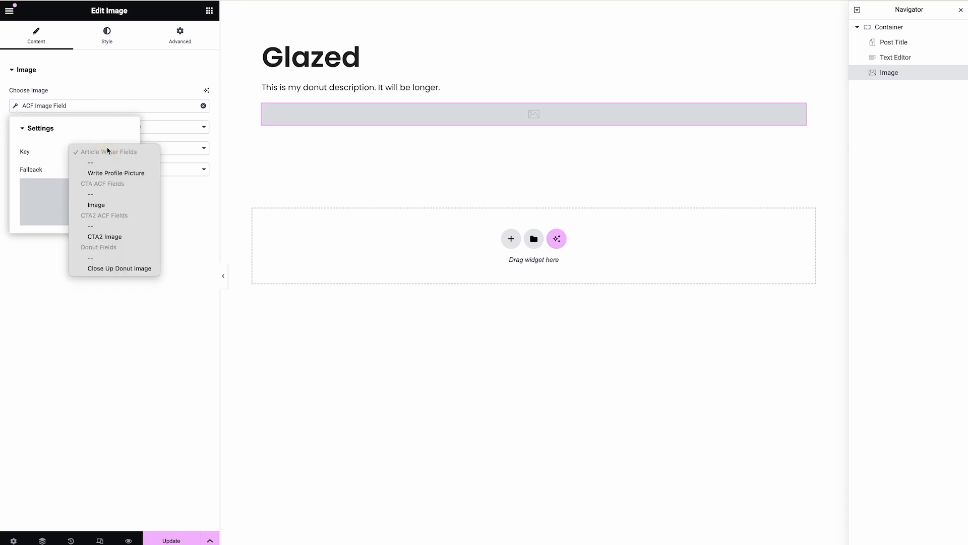
{"action": "left_click", "coordinate": [129, 268]}
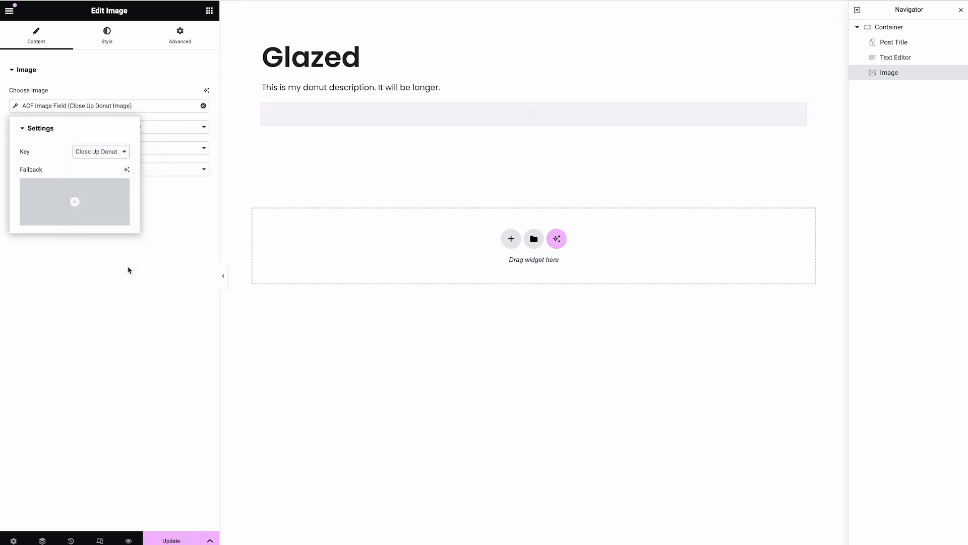
{"action": "left_click", "coordinate": [799, 110]}
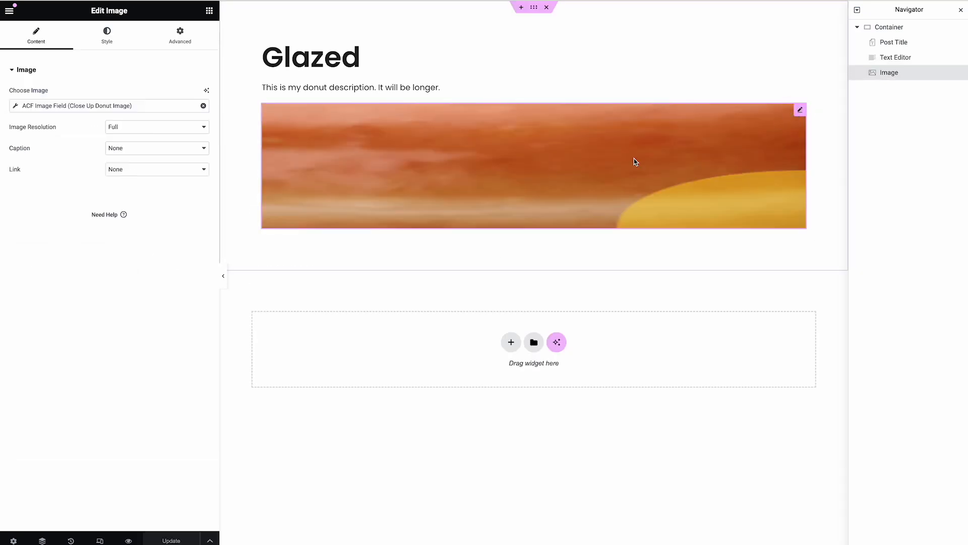
Set the close-up image's width to 36%, max width to 39% and height to about 136 px, and align it left
{"action": "left_click", "coordinate": [180, 35]}
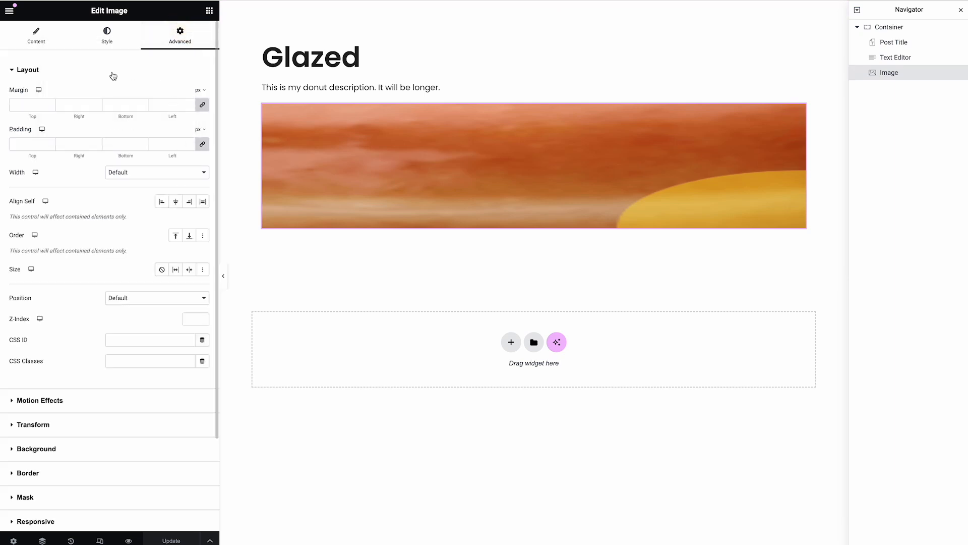
{"action": "left_click", "coordinate": [109, 38]}
{"action": "left_click_drag", "start_coordinate": [160, 126], "coordinate": [63, 126]}
{"action": "left_click_drag", "start_coordinate": [164, 163], "coordinate": [67, 158]}
{"action": "left_click", "coordinate": [74, 191]}
{"action": "left_click_drag", "start_coordinate": [74, 190], "coordinate": [36, 187]}
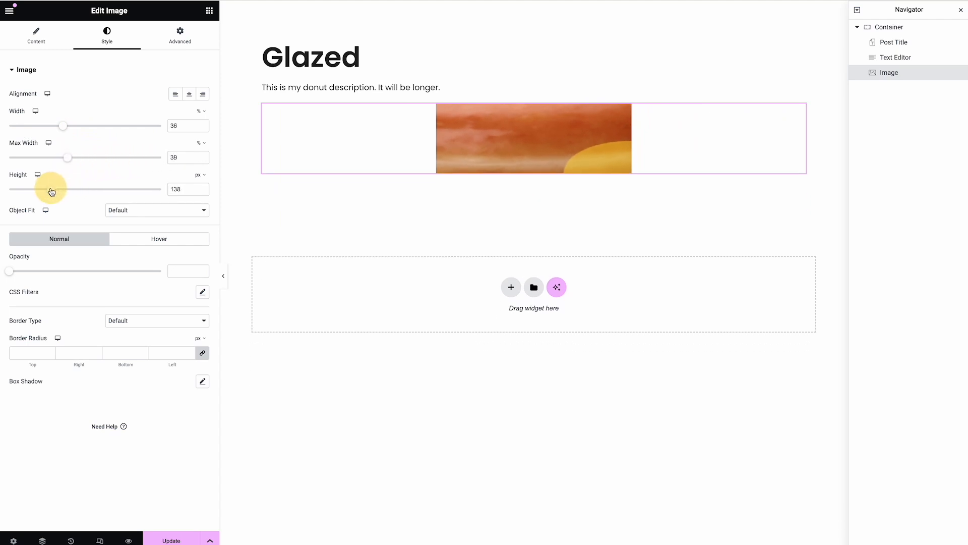
{"action": "left_click", "coordinate": [175, 93]}
Set the close-up image's Align Self to Start and raise its width and max width to 100%
{"action": "left_click", "coordinate": [175, 38]}
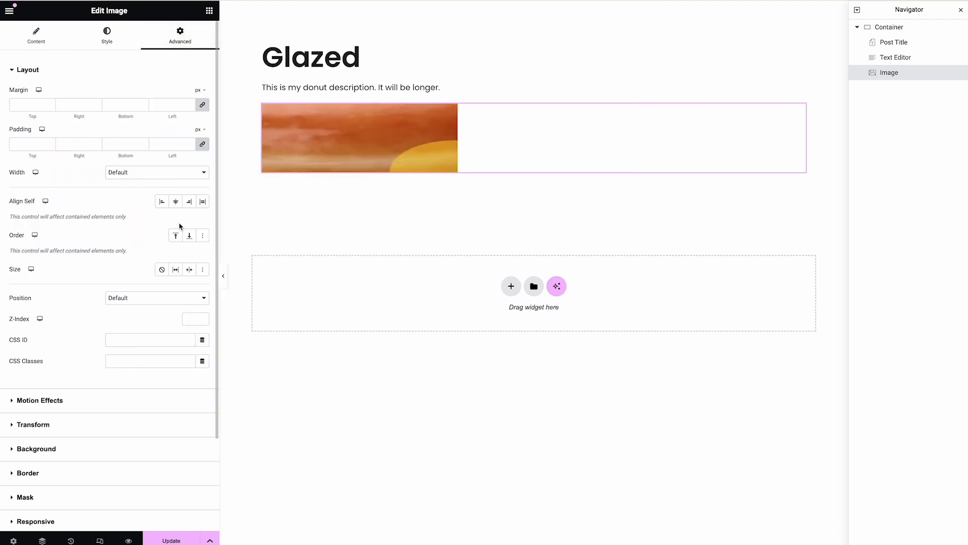
{"action": "left_click", "coordinate": [161, 201]}
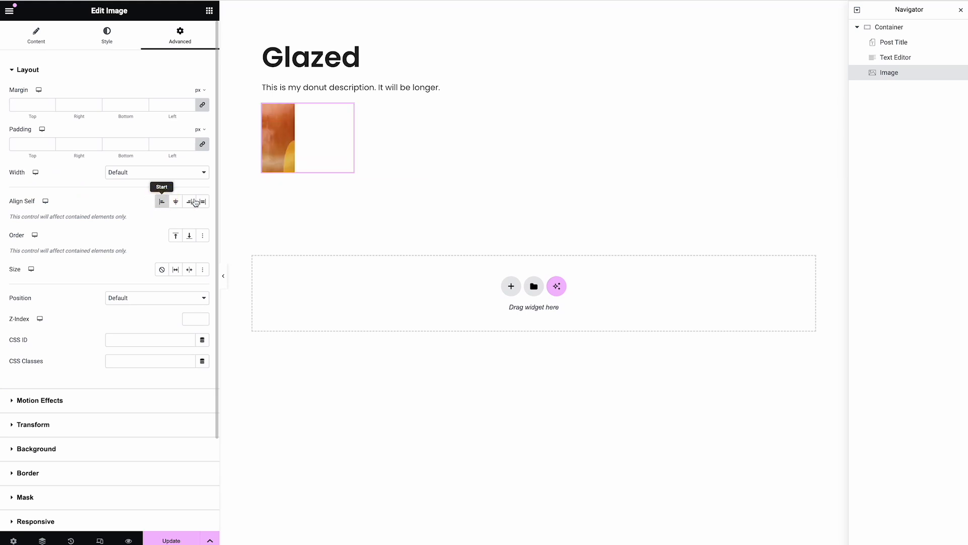
{"action": "left_click", "coordinate": [115, 38]}
{"action": "left_click_drag", "start_coordinate": [74, 125], "coordinate": [229, 128]}
{"action": "left_click_drag", "start_coordinate": [73, 159], "coordinate": [191, 157]}
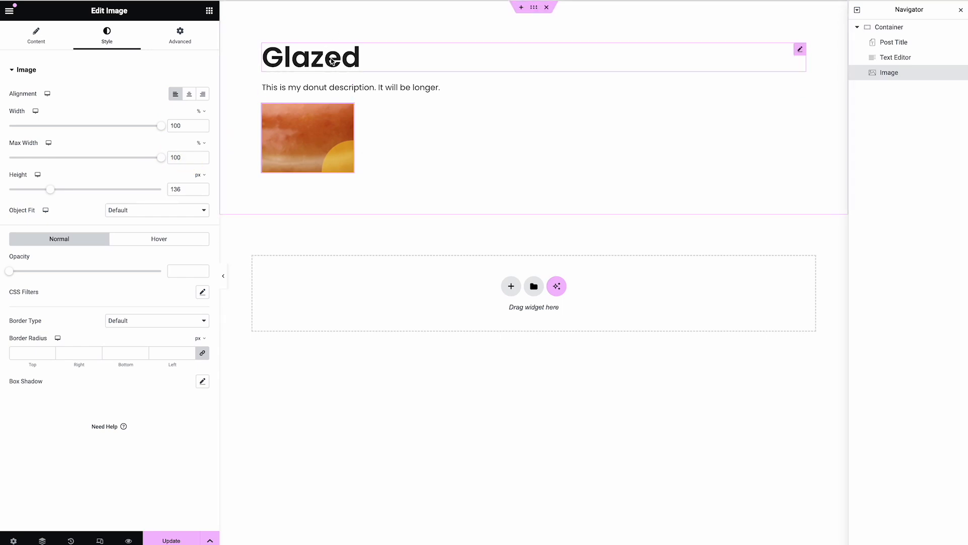
Add a Featured Image widget above the Post Title and update the template
{"action": "left_click", "coordinate": [209, 11]}
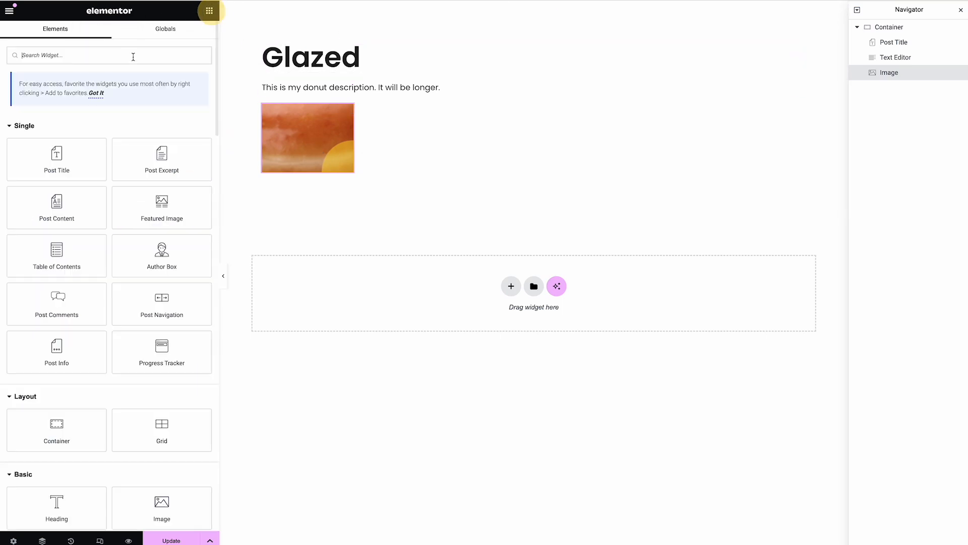
{"action": "left_click", "coordinate": [126, 55]}
{"action": "type", "text": "feaut"}
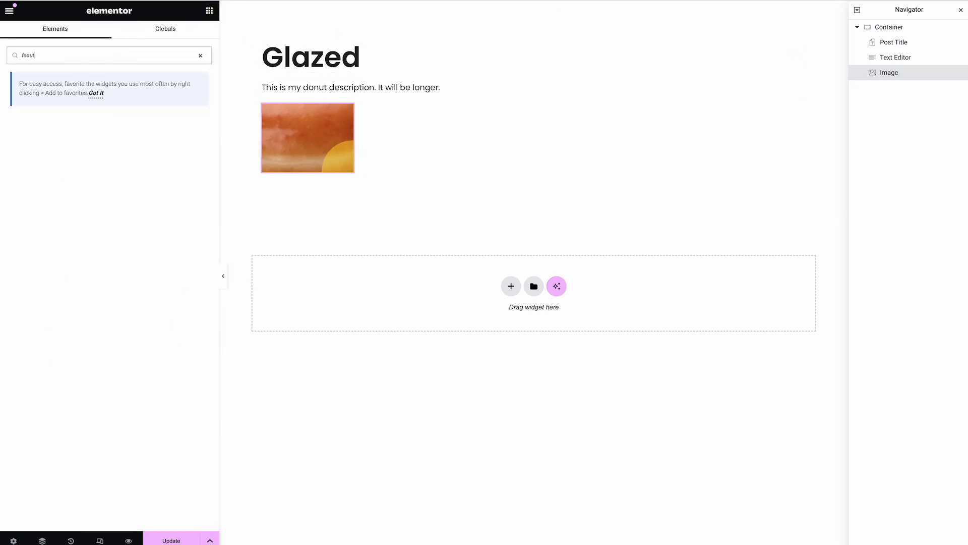
{"action": "key", "text": "BackSpace"}
{"action": "key", "text": "BackSpace"}
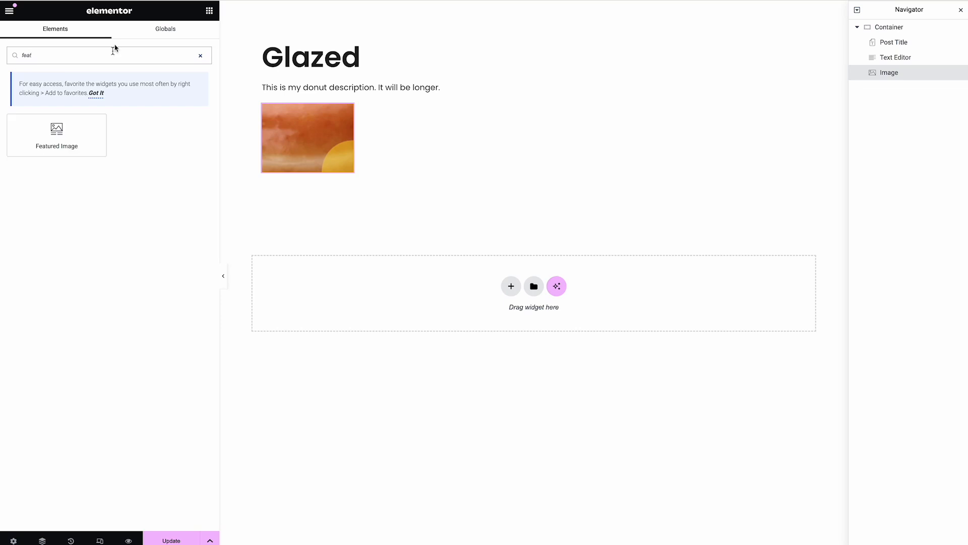
{"action": "left_click_drag", "start_coordinate": [56, 135], "coordinate": [286, 58]}
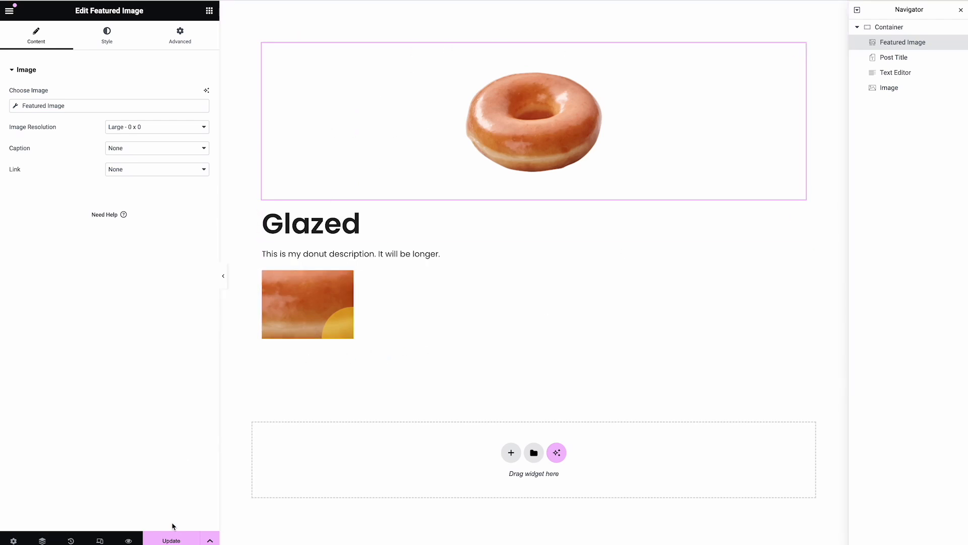
{"action": "left_click", "coordinate": [172, 539]}
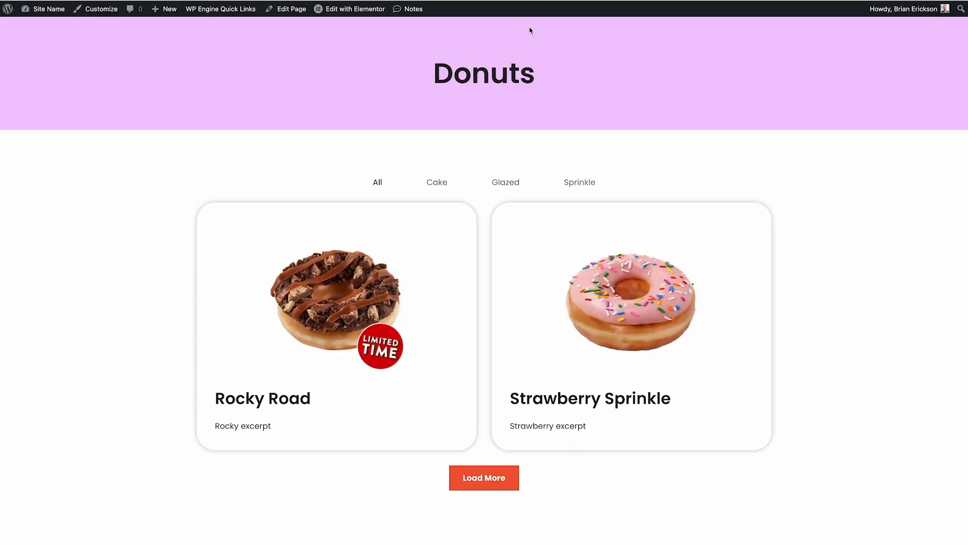
View the live Donuts page, filter the cards by Glazed and open the donut card to check its single post
{"action": "right_click", "coordinate": [113, 177]}
{"action": "left_click", "coordinate": [129, 208]}
{"action": "left_click", "coordinate": [374, 187]}
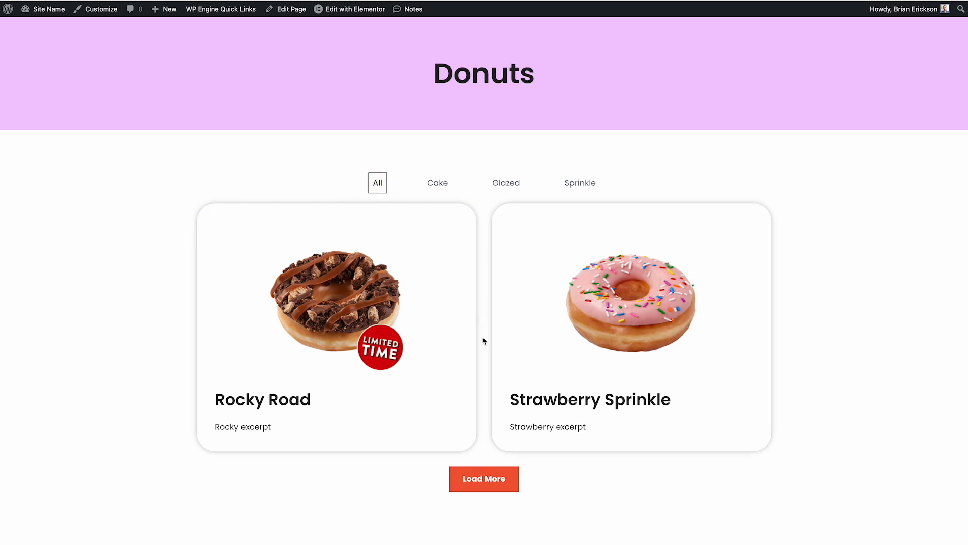
{"action": "left_click", "coordinate": [514, 186]}
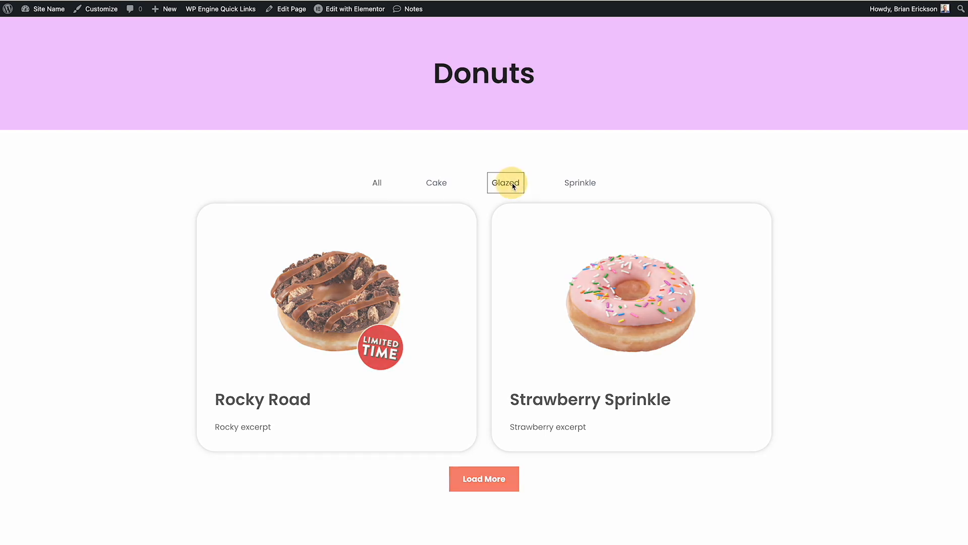
{"action": "left_click", "coordinate": [341, 303]}
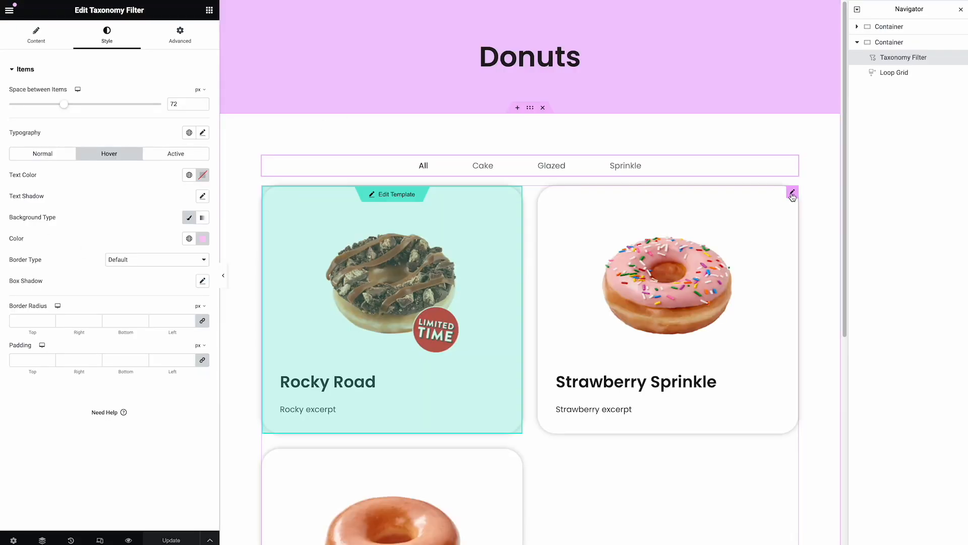
Set the donut Loop Grid's layout to 2 items per page
{"action": "left_click", "coordinate": [792, 194]}
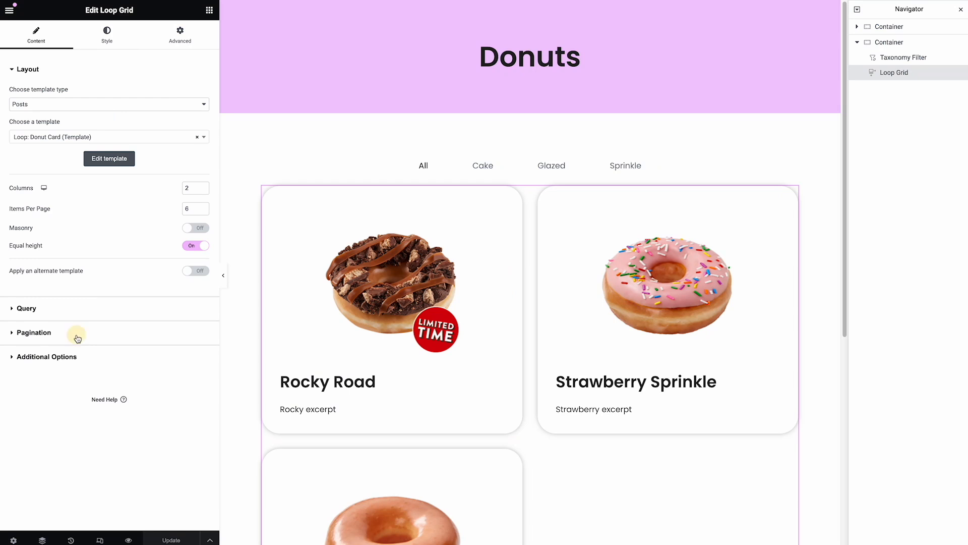
{"action": "left_click", "coordinate": [77, 335]}
{"action": "left_click", "coordinate": [45, 93]}
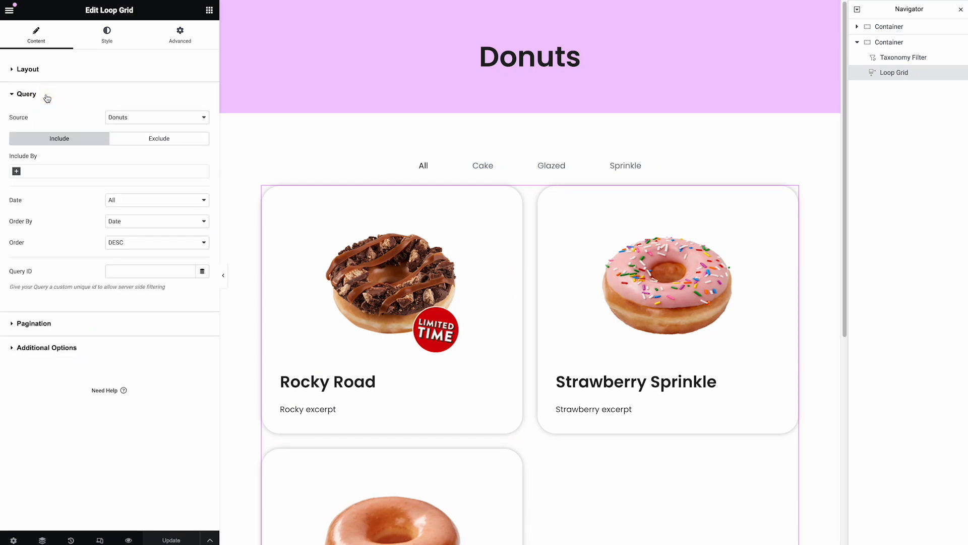
{"action": "left_click", "coordinate": [43, 75]}
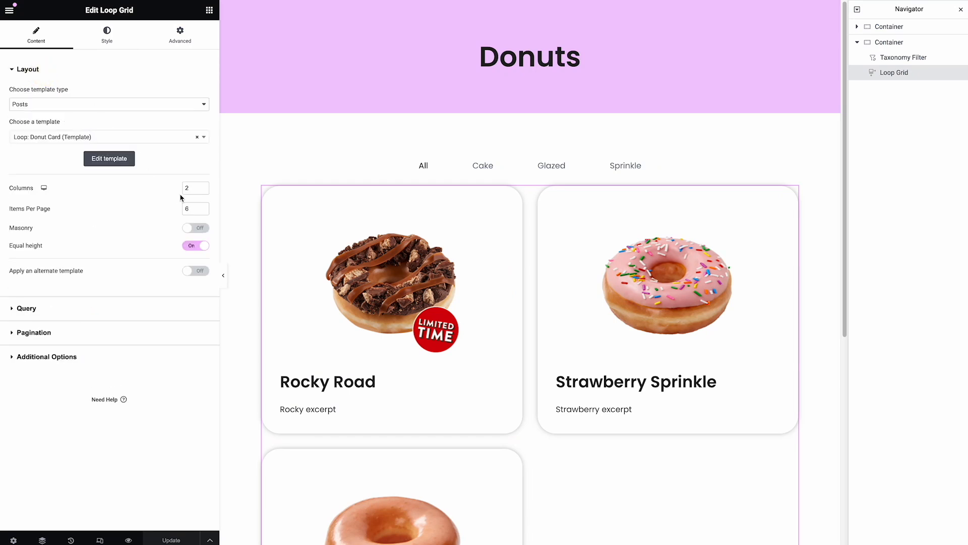
{"action": "double_click", "coordinate": [187, 207]}
{"action": "type", "text": "2"}
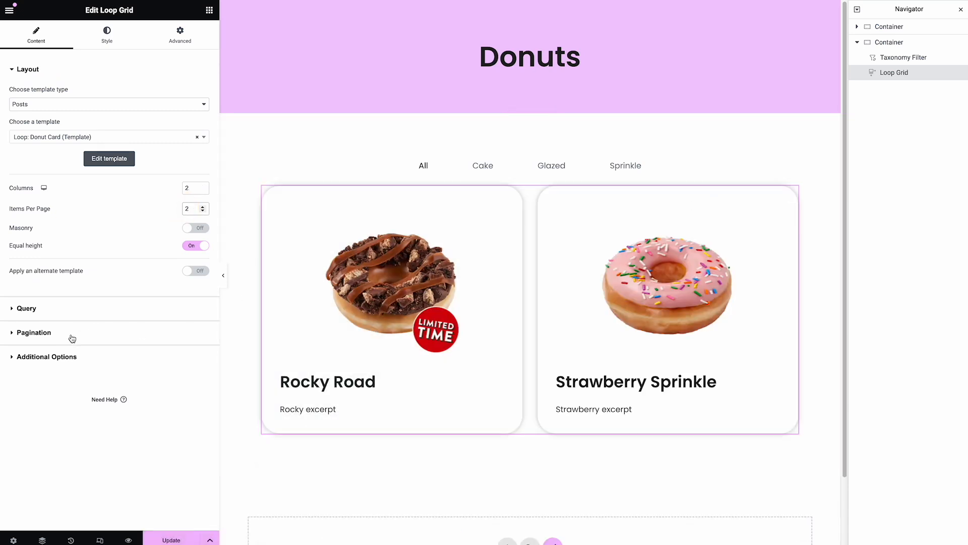
Set the Loop Grid's pagination to Load on Click and update the Donuts page
{"action": "left_click", "coordinate": [73, 335]}
{"action": "left_click", "coordinate": [145, 145]}
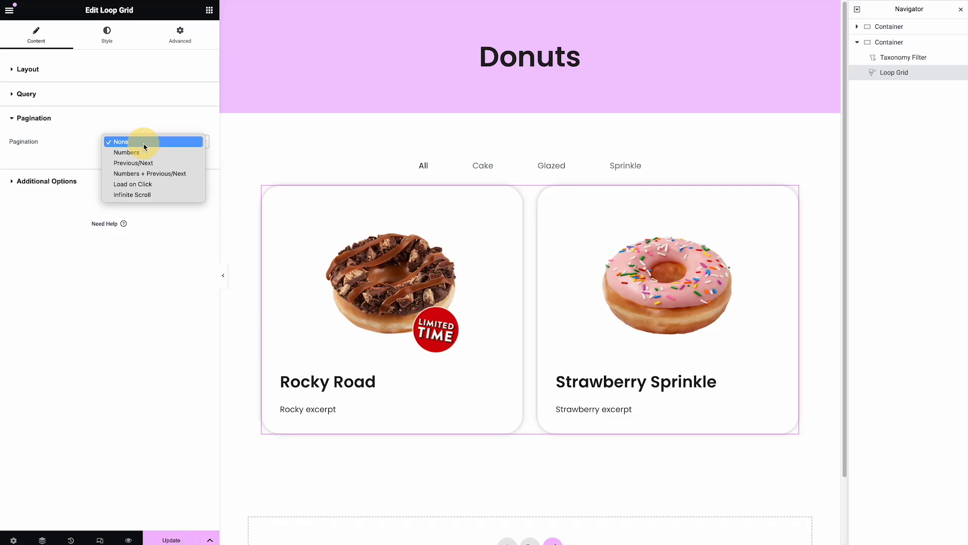
{"action": "left_click", "coordinate": [158, 184]}
{"action": "scroll", "coordinate": [543, 365], "scroll_direction": "down", "scroll_amount": 2}
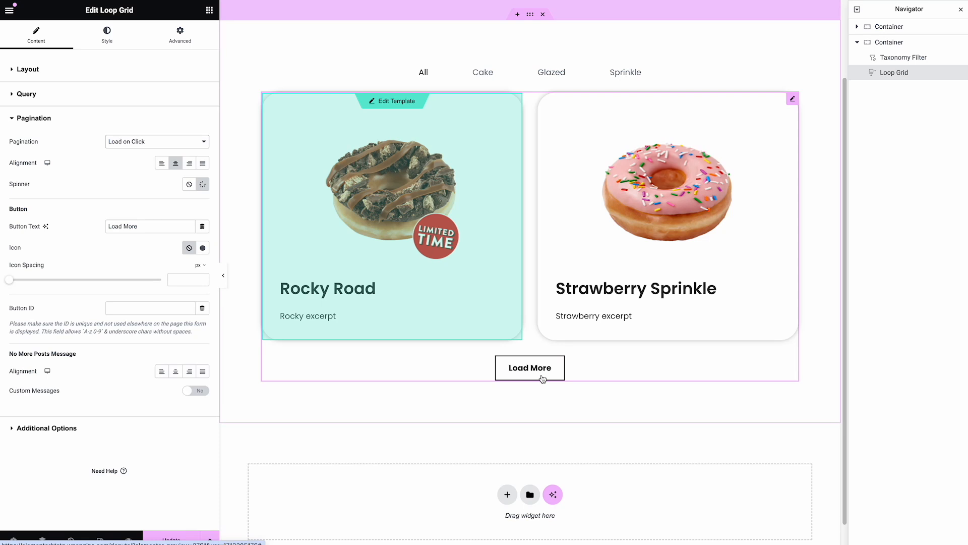
{"action": "left_click", "coordinate": [172, 538]}
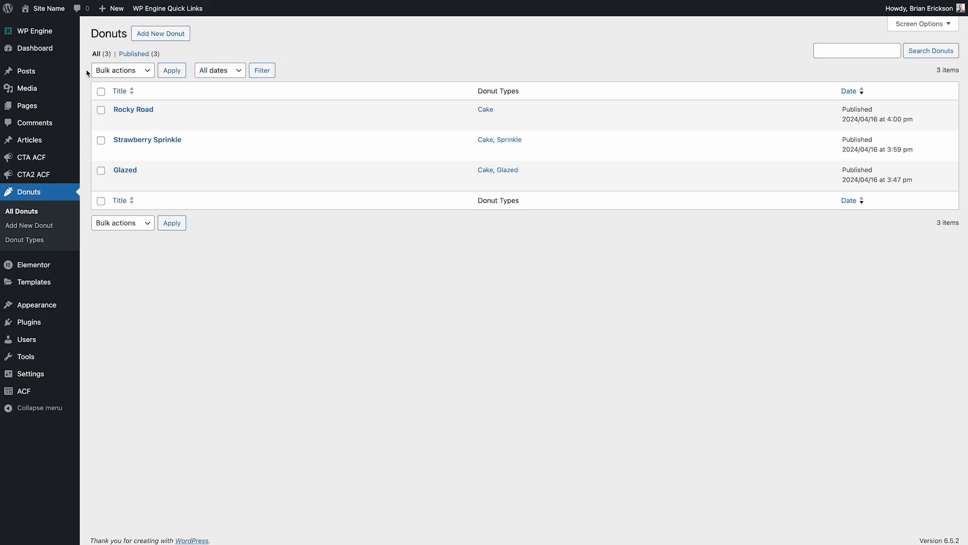
Open the live Donuts page from the Pages list and test loading more donuts below the grid
{"action": "left_click", "coordinate": [50, 107]}
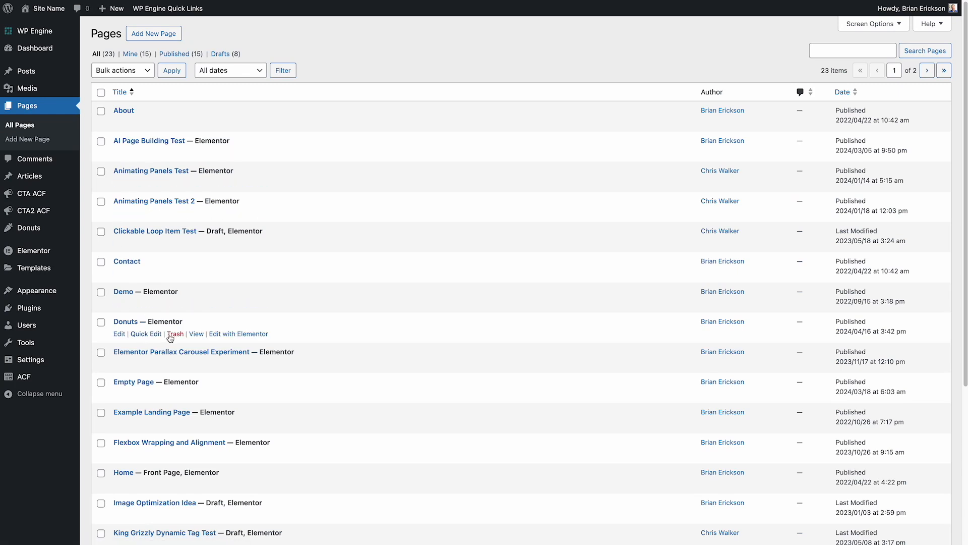
{"action": "right_click", "coordinate": [196, 334]}
{"action": "left_click", "coordinate": [201, 337]}
{"action": "left_click", "coordinate": [507, 0]}
{"action": "left_click", "coordinate": [500, 483]}
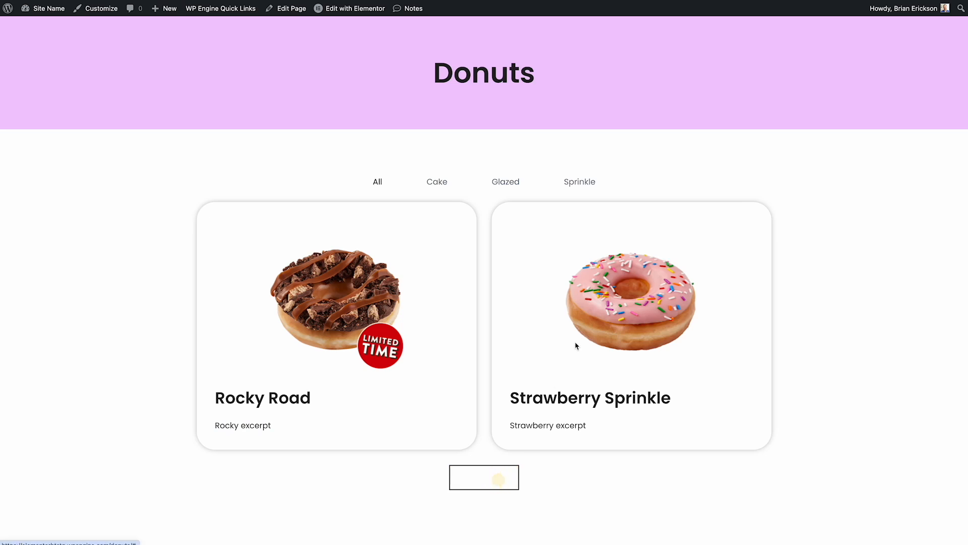
{"action": "left_click", "coordinate": [515, 470]}
{"action": "left_click", "coordinate": [507, 481]}
{"action": "left_click", "coordinate": [507, 481]}
{"action": "left_click", "coordinate": [506, 481]}
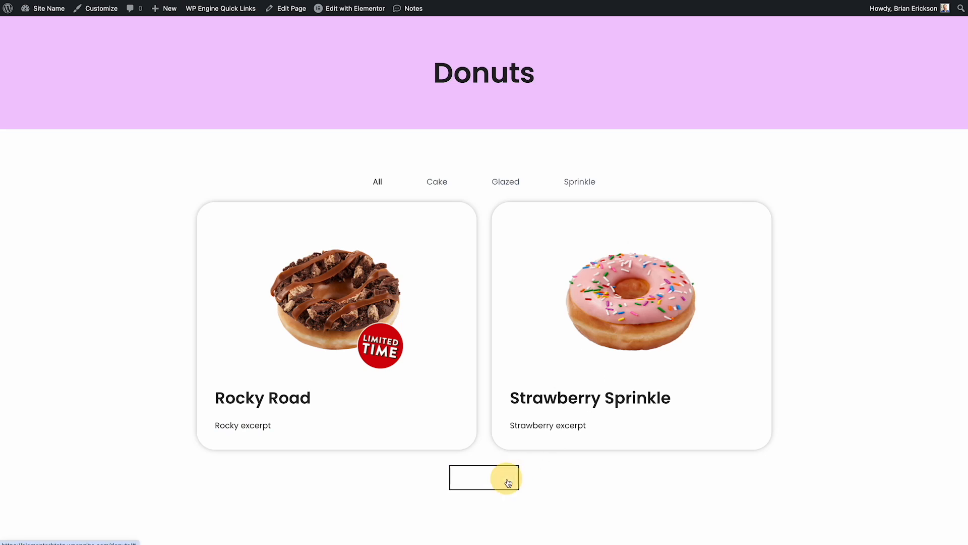
Retry loading more donuts below the two cards on the live Donuts page
{"action": "left_click", "coordinate": [508, 482]}
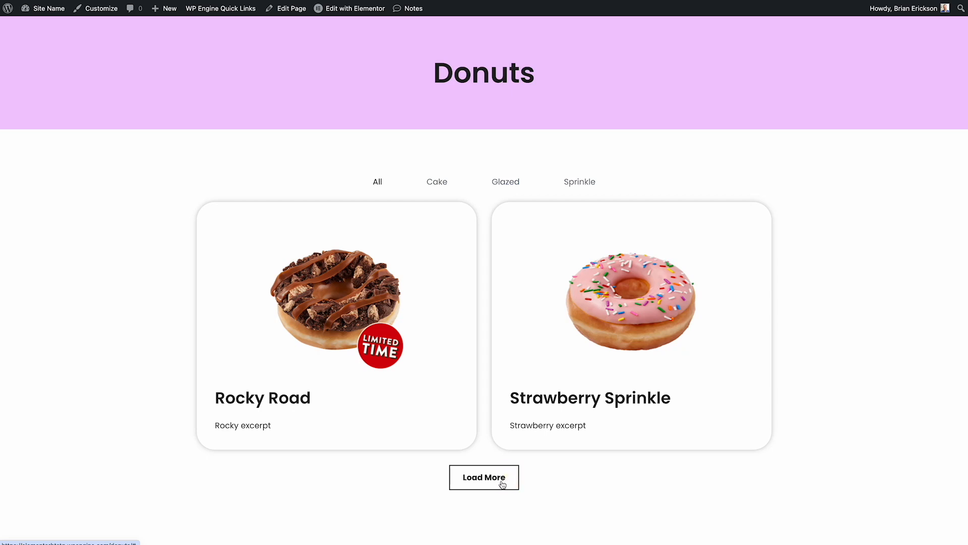
{"action": "left_click", "coordinate": [503, 484]}
{"action": "left_click", "coordinate": [503, 484]}
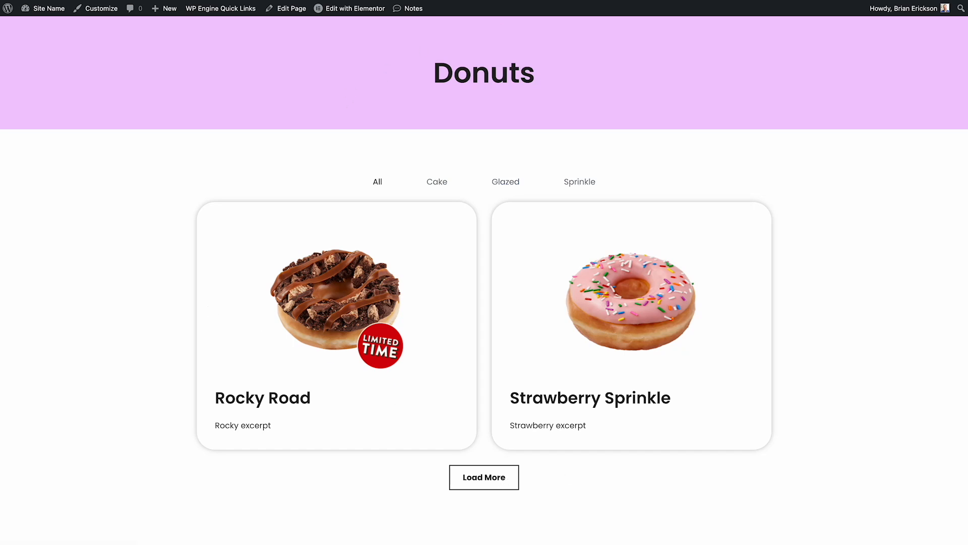
In the WordPress Reading settings, limit blog pages to at most 2 posts and save the changes
{"action": "left_click", "coordinate": [424, 0]}
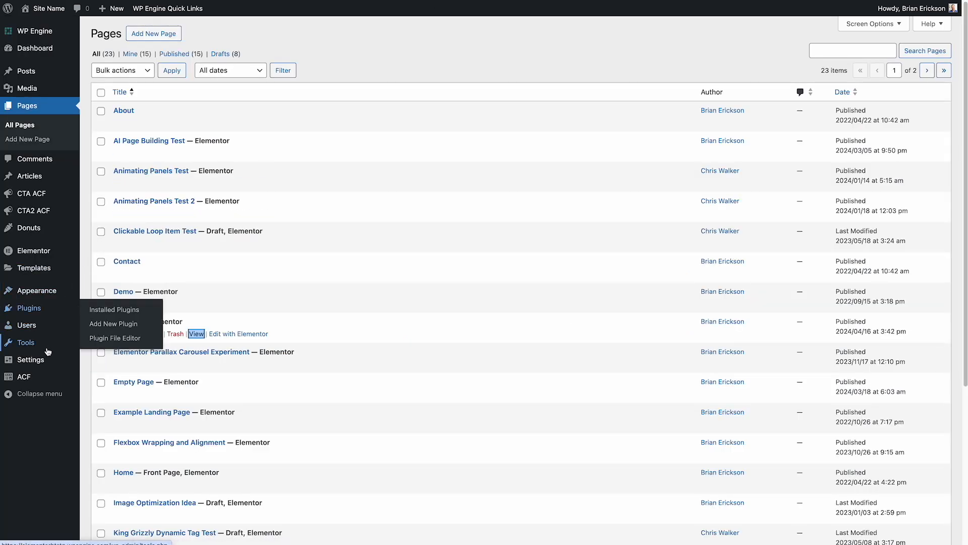
{"action": "mouse_move", "coordinate": [48, 361]}
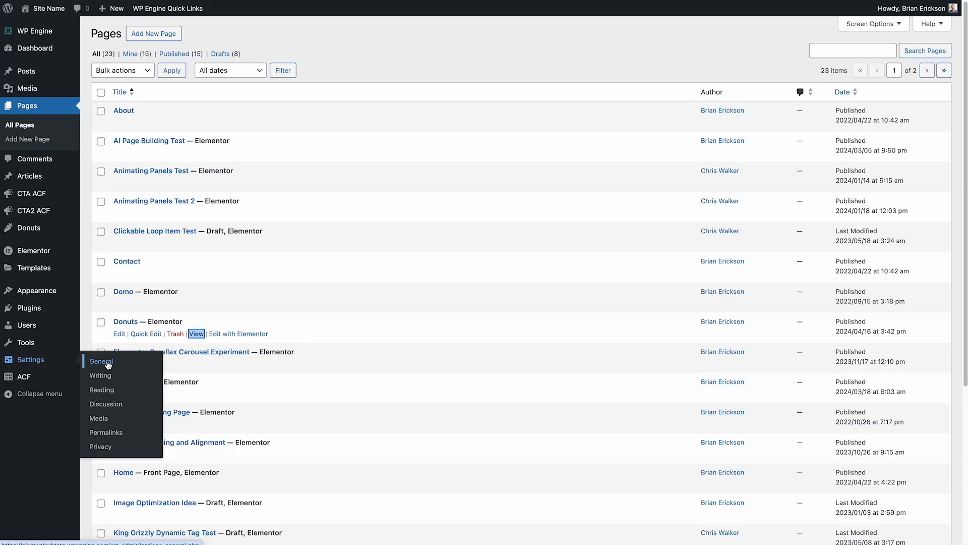
{"action": "left_click", "coordinate": [109, 390]}
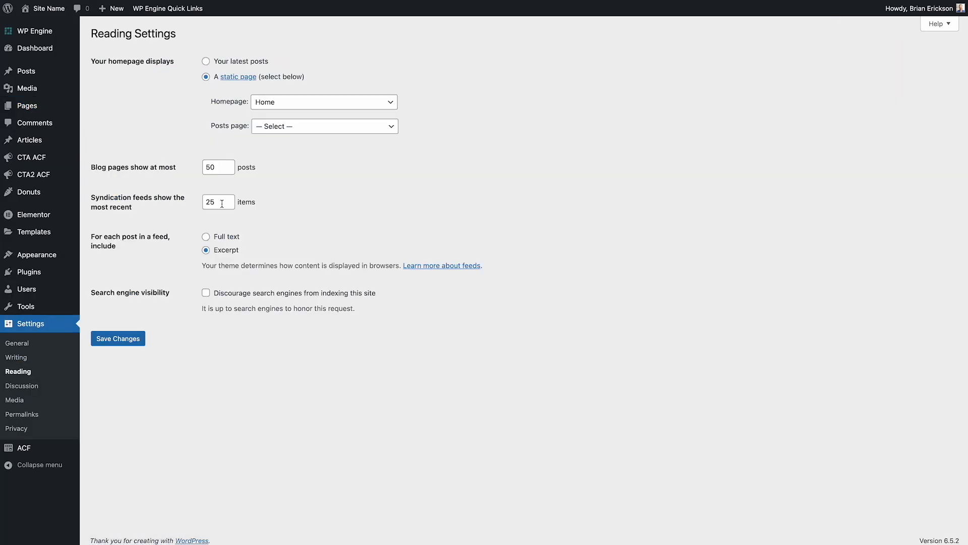
{"action": "double_click", "coordinate": [205, 167]}
{"action": "type", "text": "2"}
{"action": "left_click", "coordinate": [127, 345]}
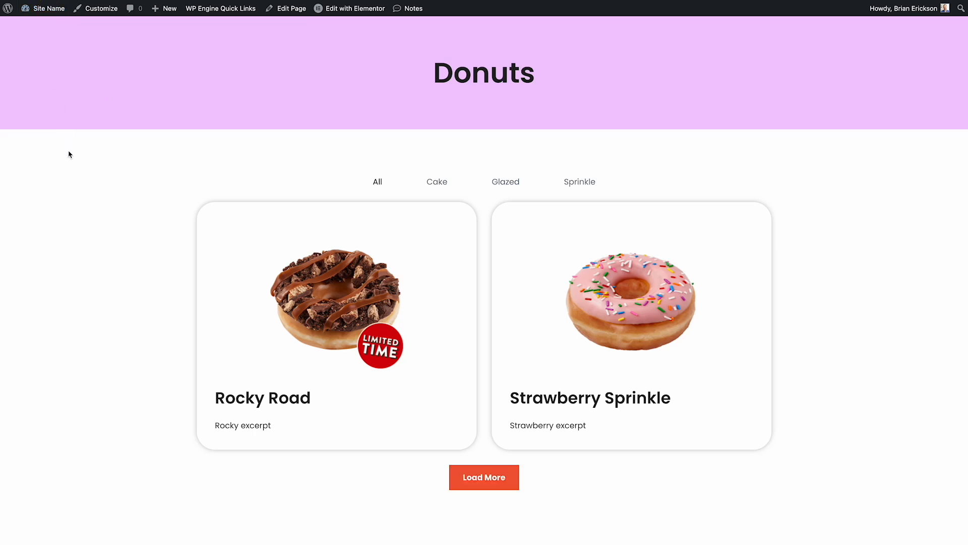
Test loading more donuts on the live Donuts page with the new posts limit
{"action": "left_click", "coordinate": [479, 482]}
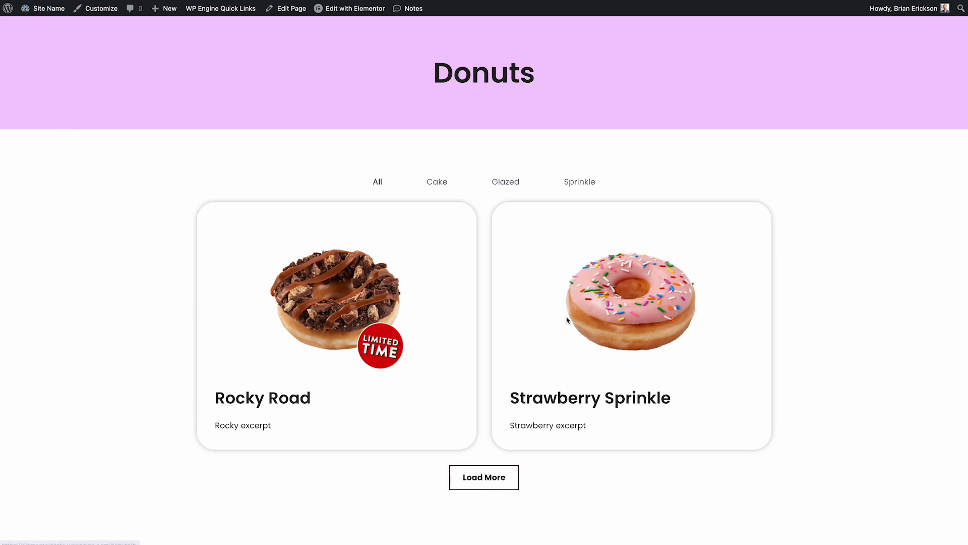
{"action": "left_click", "coordinate": [510, 482]}
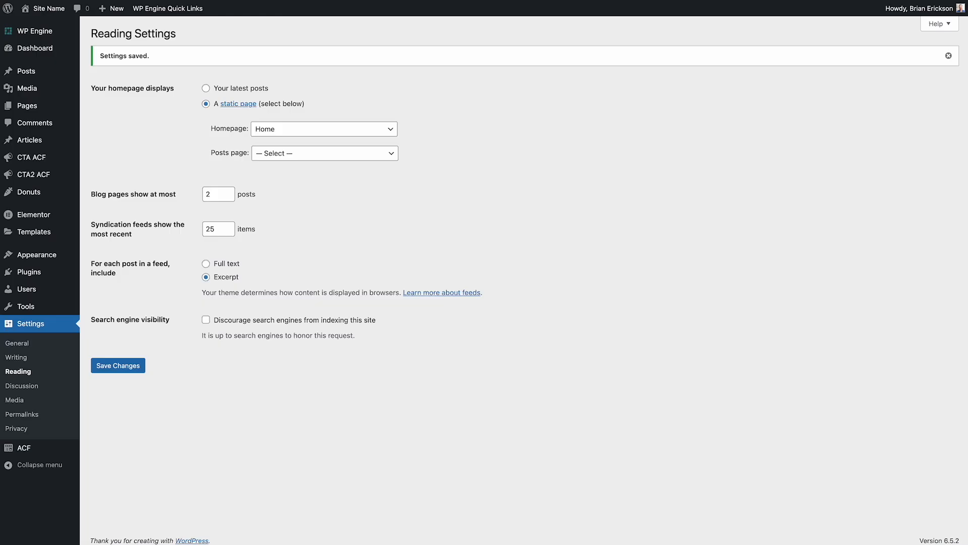
Set the maximum posts shown on blog pages to 12 and save the Reading settings
{"action": "left_click", "coordinate": [210, 194]}
{"action": "left_click_drag", "start_coordinate": [210, 194], "coordinate": [197, 194]}
{"action": "type", "text": "12"}
{"action": "left_click", "coordinate": [138, 368]}
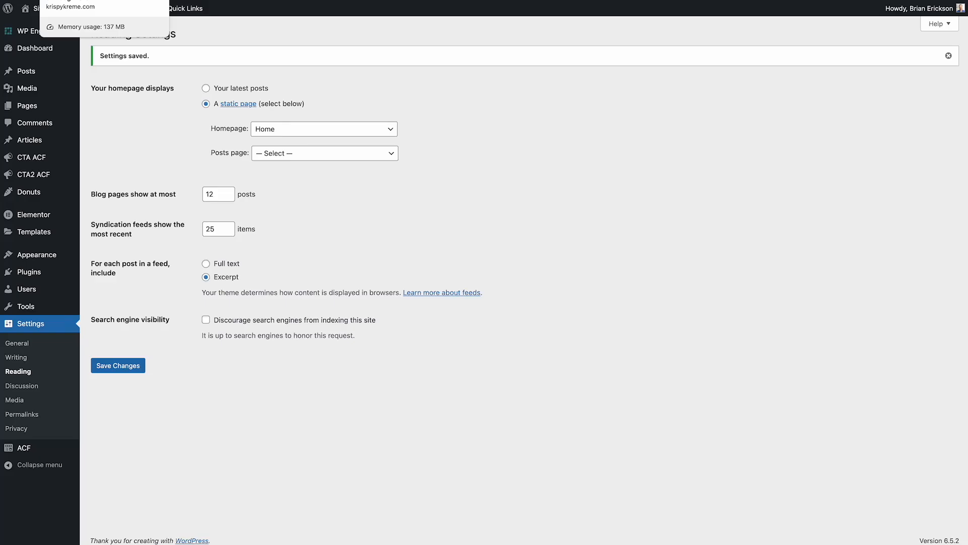
Switch to the Krispy Kreme Doughnuts page to view the reference design
{"action": "left_click", "coordinate": [81, 0]}
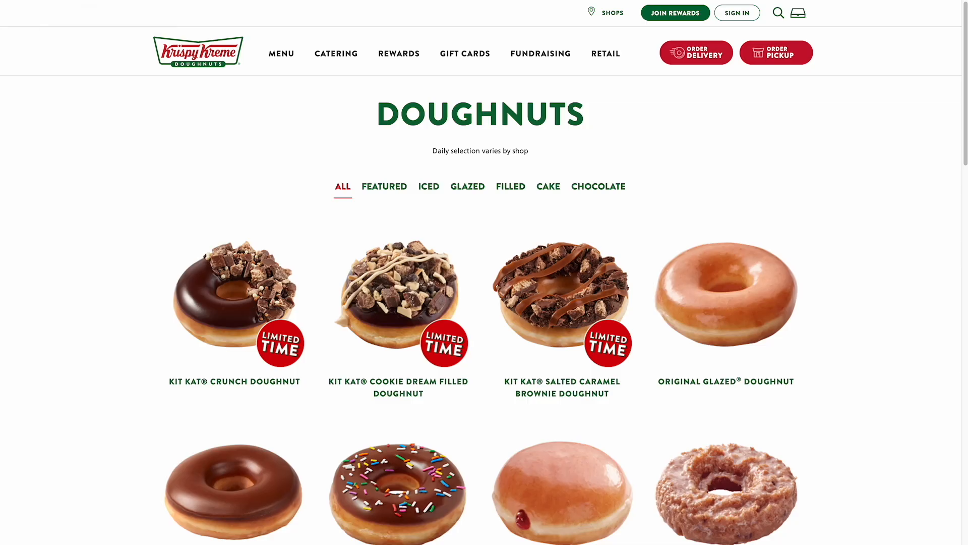